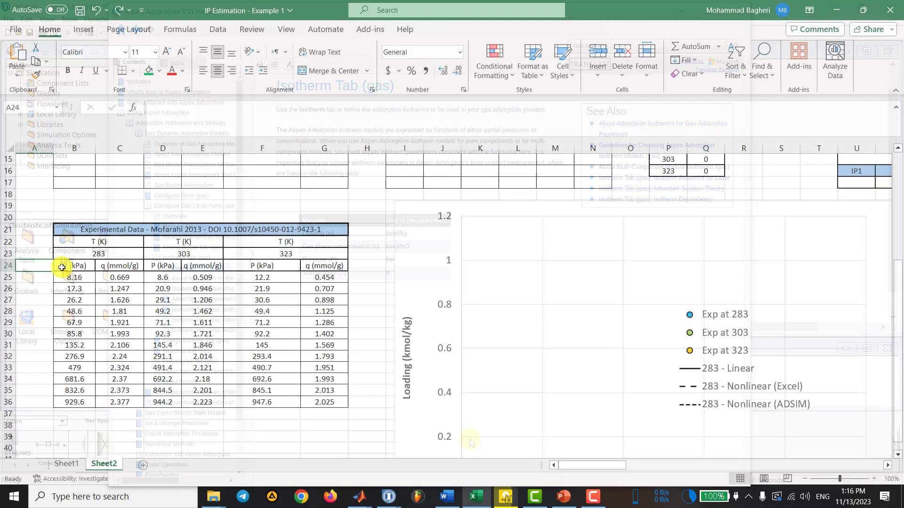
- In cell B5, convert the first 283 K pressure from kPa to bar with the formula =B25/100
left_click(59, 268)
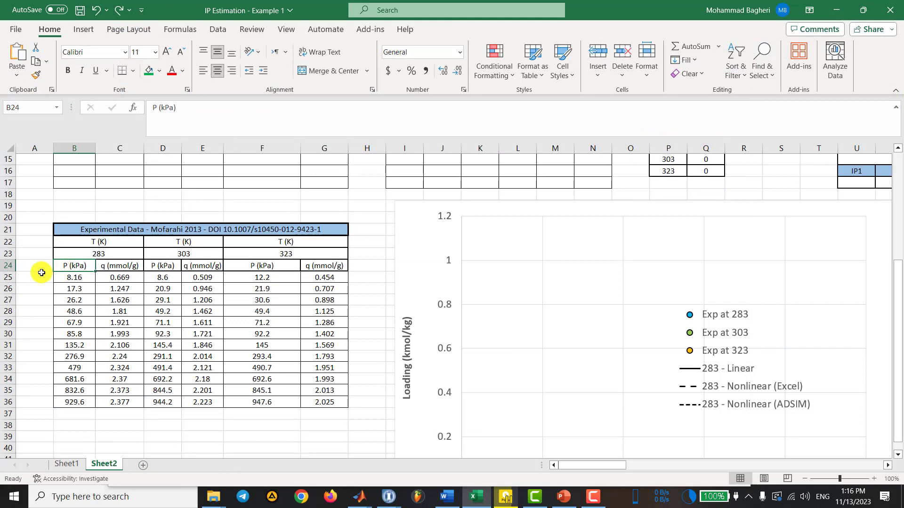
left_click(41, 272)
left_click(137, 268)
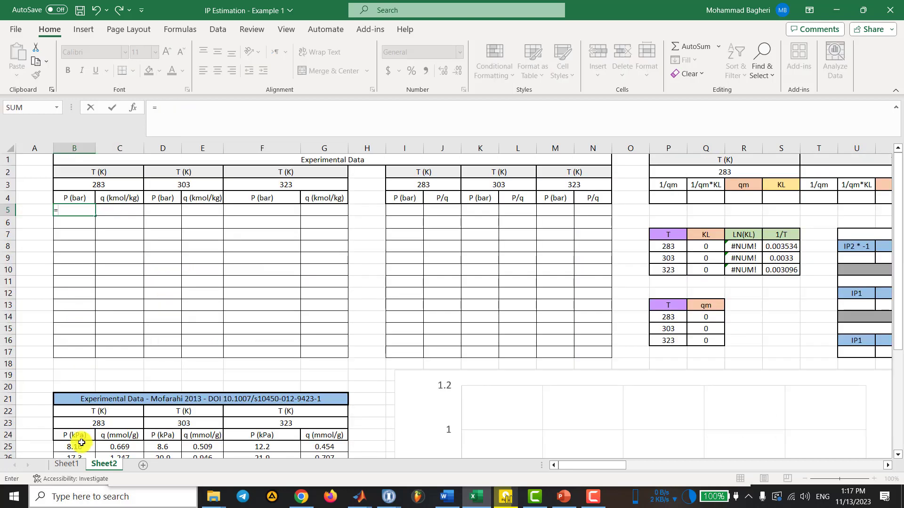
left_click(75, 445)
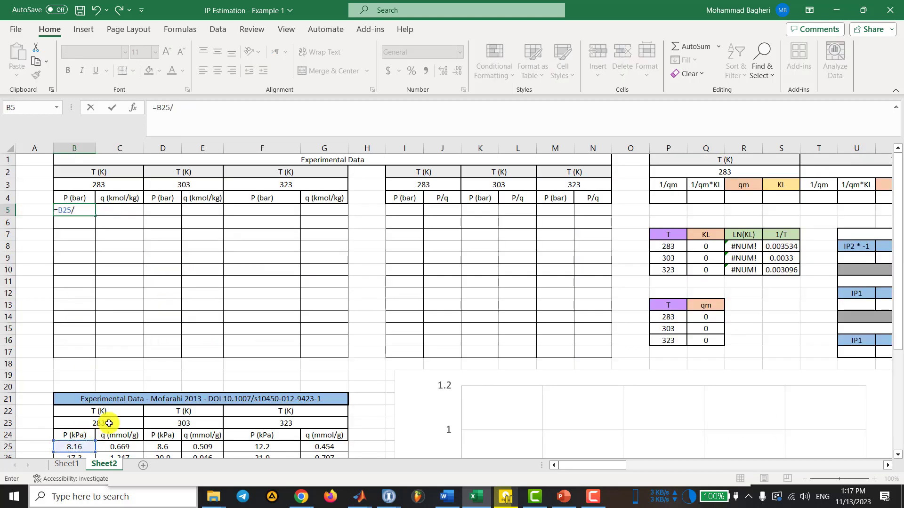
type("/100")
key("Return")
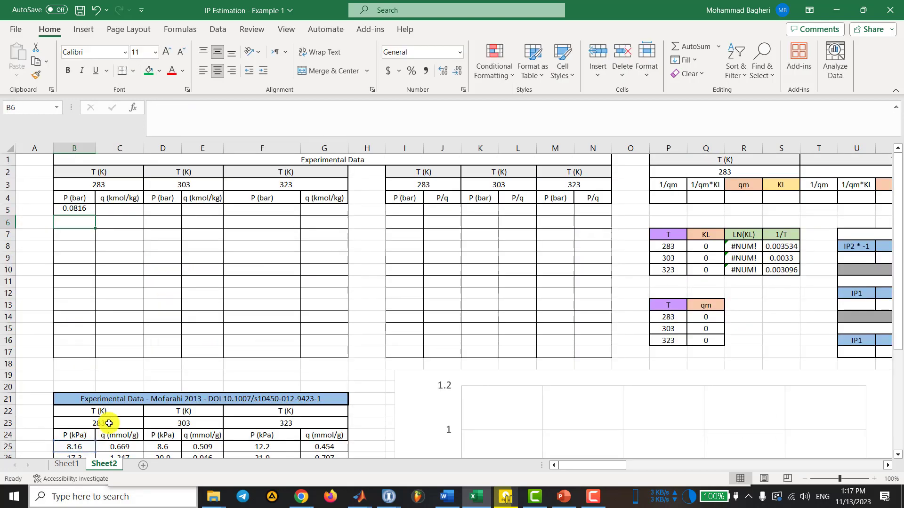
- Convert the first 283 K loading in C5 with =C25/1000 and fill the B5:C5 formulas down to row 16
left_click(136, 211)
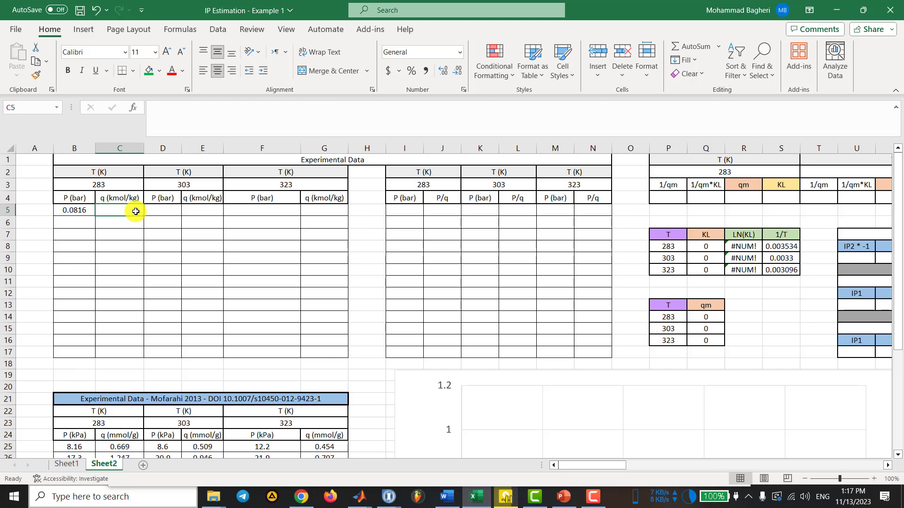
type("=")
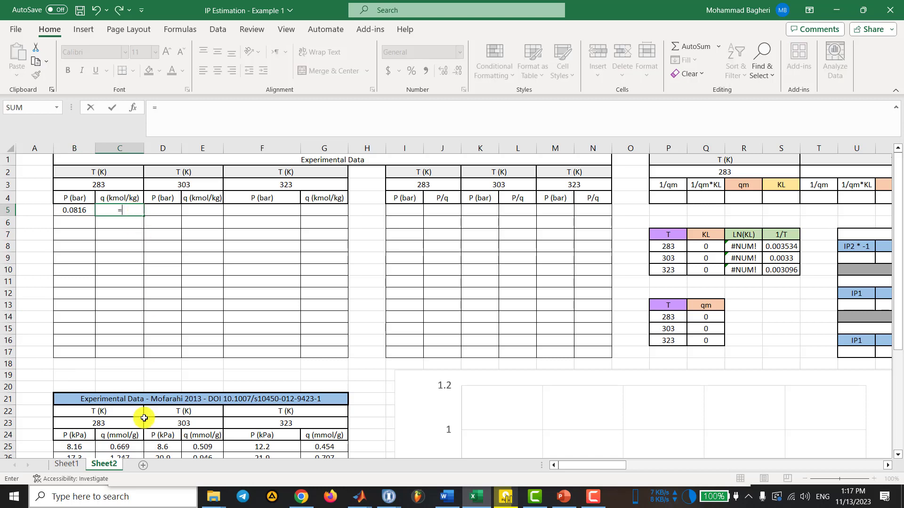
left_click(130, 447)
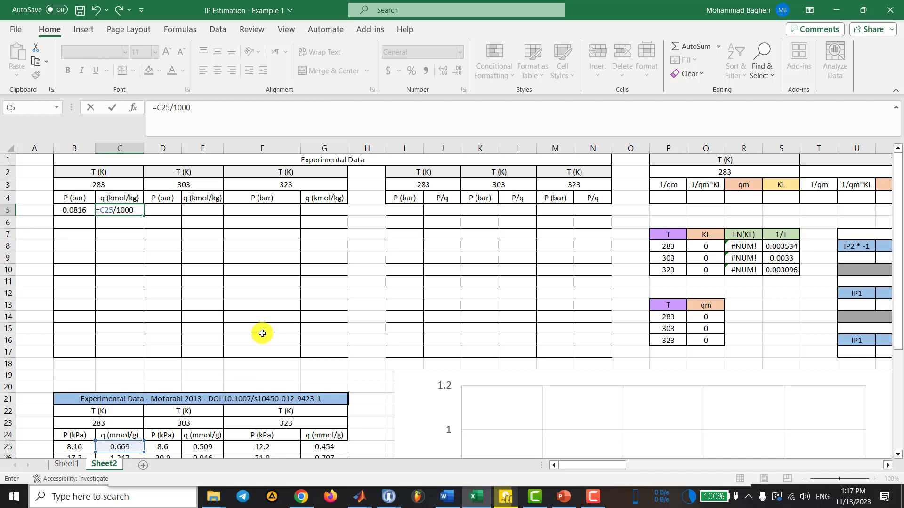
key("Return")
left_click_drag(73, 210, 140, 352)
left_click(248, 379)
- Copy the conversion formulas in B5:C16 into the 303 K columns from D5 and the 323 K columns from F5
left_click_drag(76, 210, 228, 202)
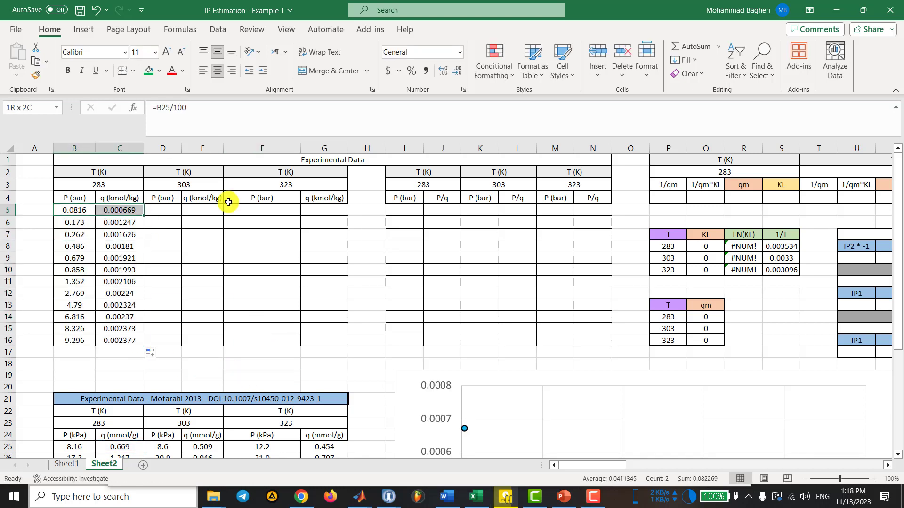
key("ctrl+shift+Down")
key("ctrl+c")
left_click(176, 211)
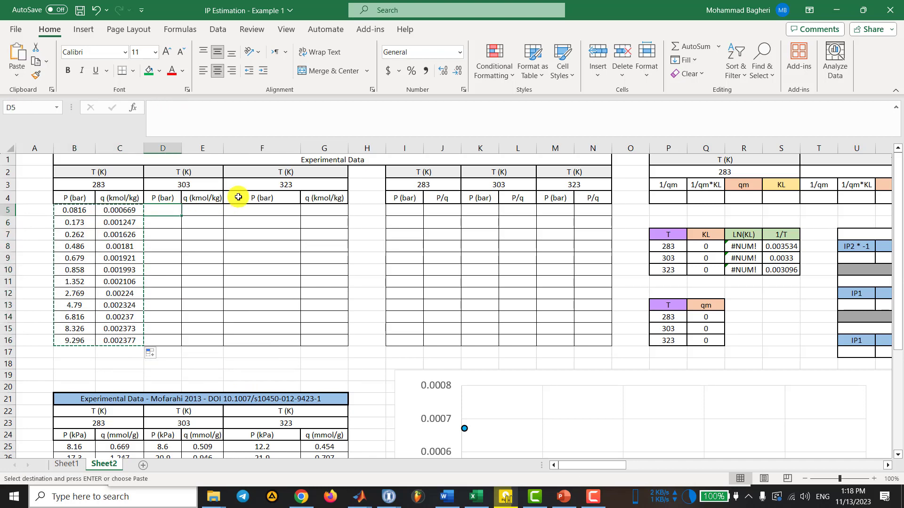
key("ctrl+v")
key("Right")
key("Right")
key("ctrl+v")
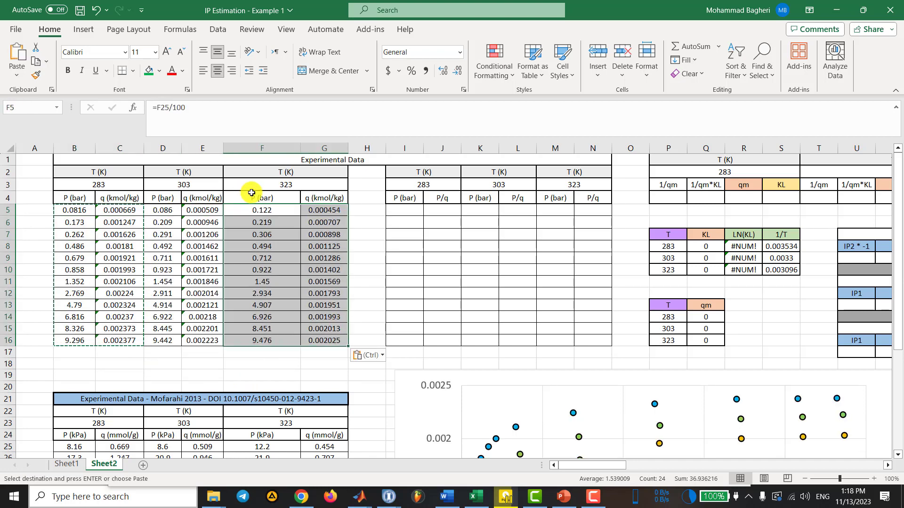
key("Escape")
- Examine the loading versus pressure chart for the experimental points at 283, 303 and 323 K
scroll(329, 282, "down", 6)
left_click_drag(560, 466, 575, 467)
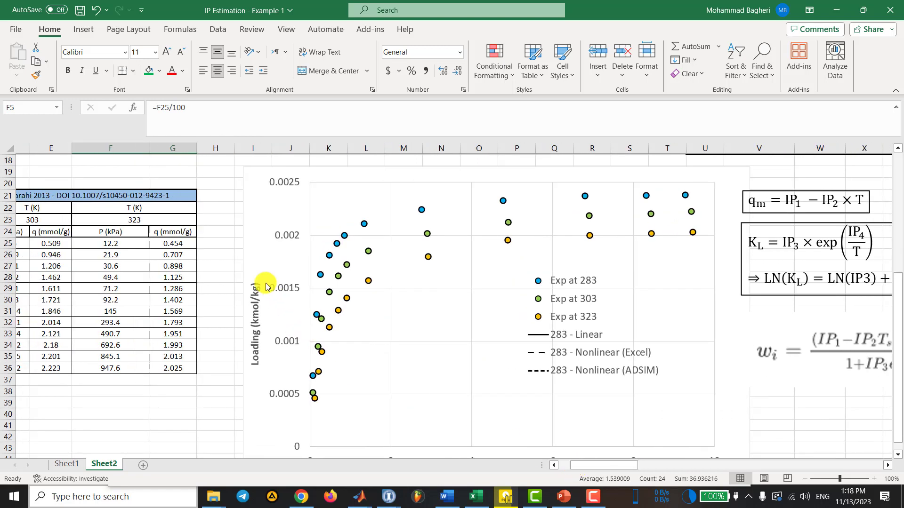
scroll(265, 282, "up", 1)
left_click(240, 263)
scroll(208, 240, "down", 2)
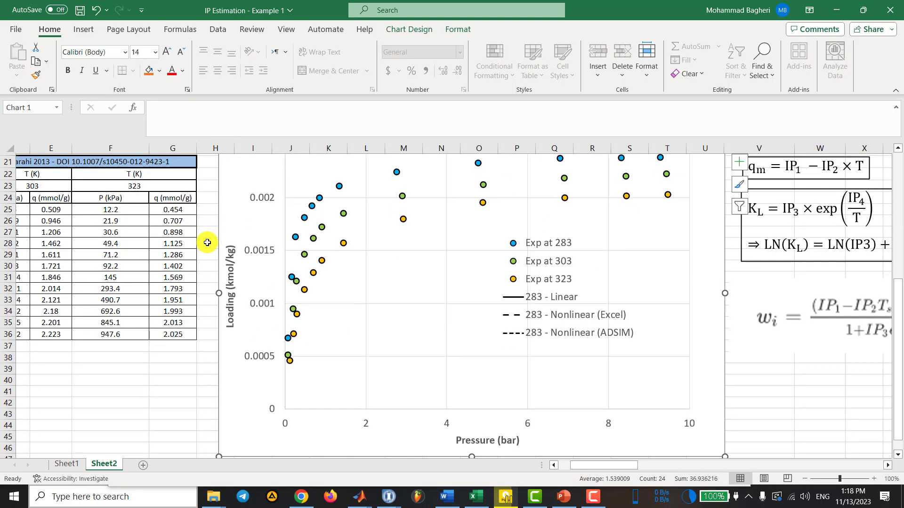
scroll(299, 364, "up", 2)
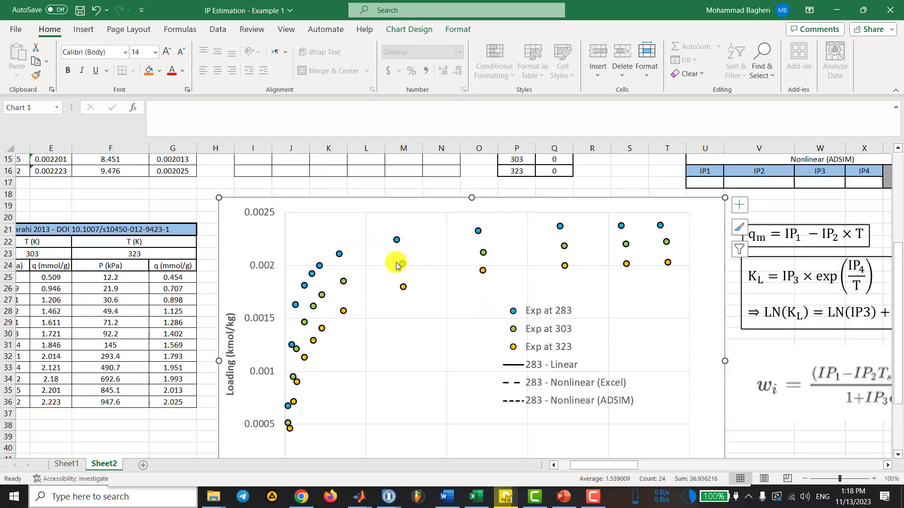
scroll(394, 268, "down", 1)
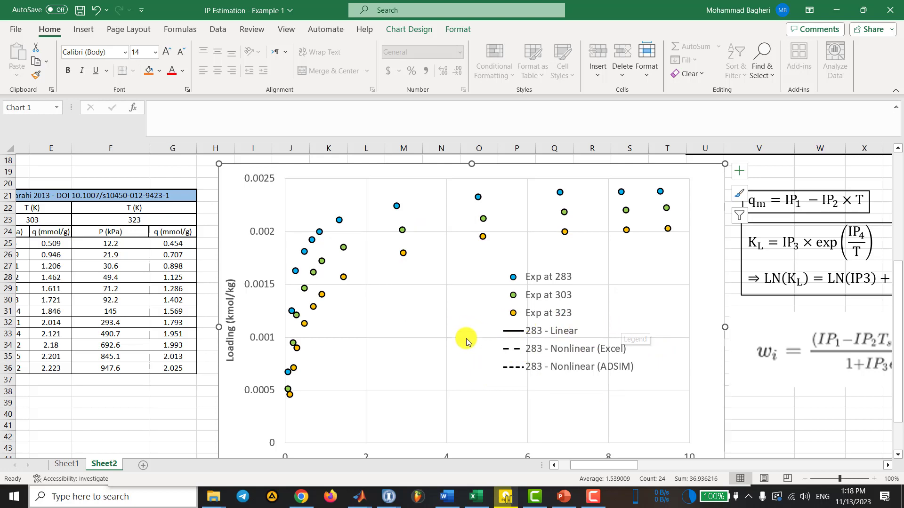
scroll(483, 385, "up", 1)
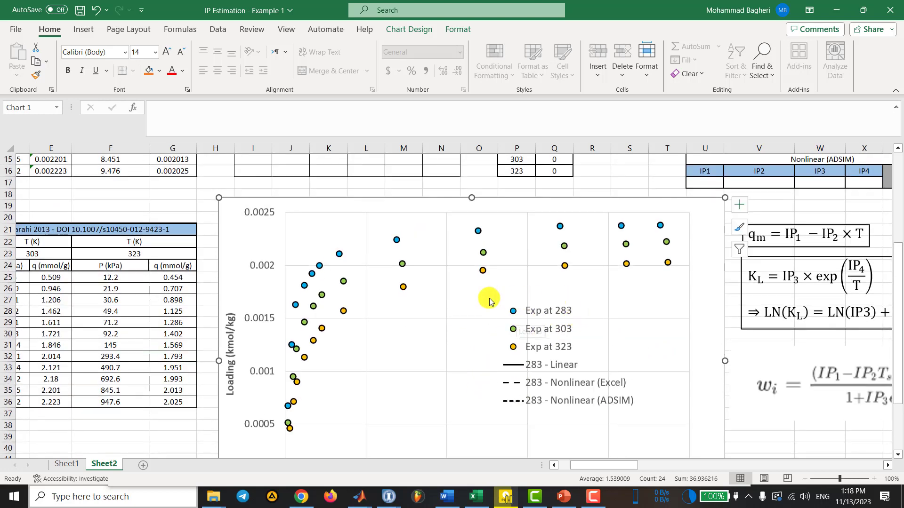
scroll(461, 305, "down", 1)
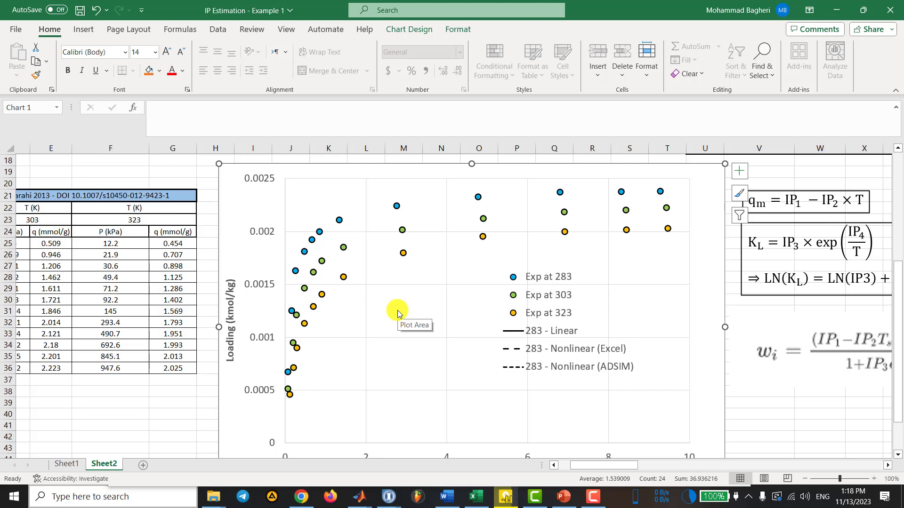
scroll(399, 314, "up", 3)
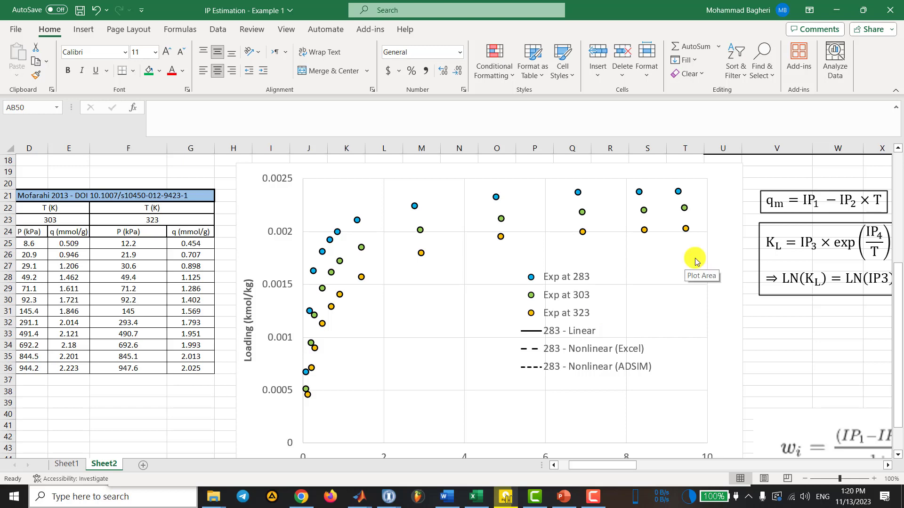
scroll(691, 264, "up", 1)
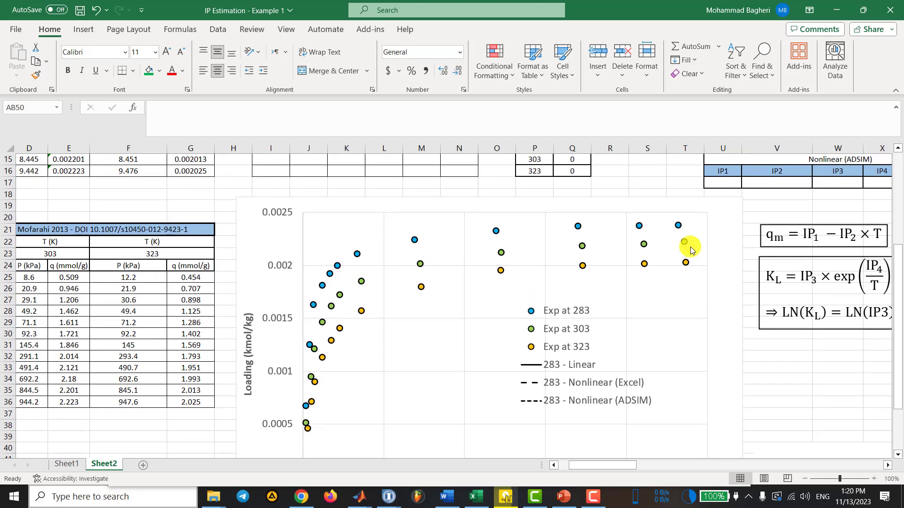
scroll(690, 228, "down", 1)
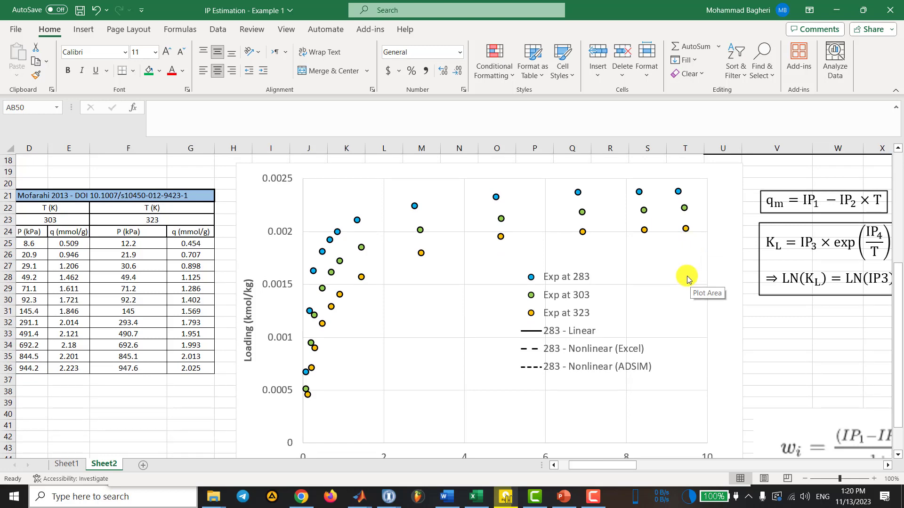
- Examine the equations for qm and KL and the linear form of the isotherm beside the chart
scroll(684, 305, "right", 3)
scroll(684, 305, "down", 3)
left_click_drag(619, 333, 620, 342)
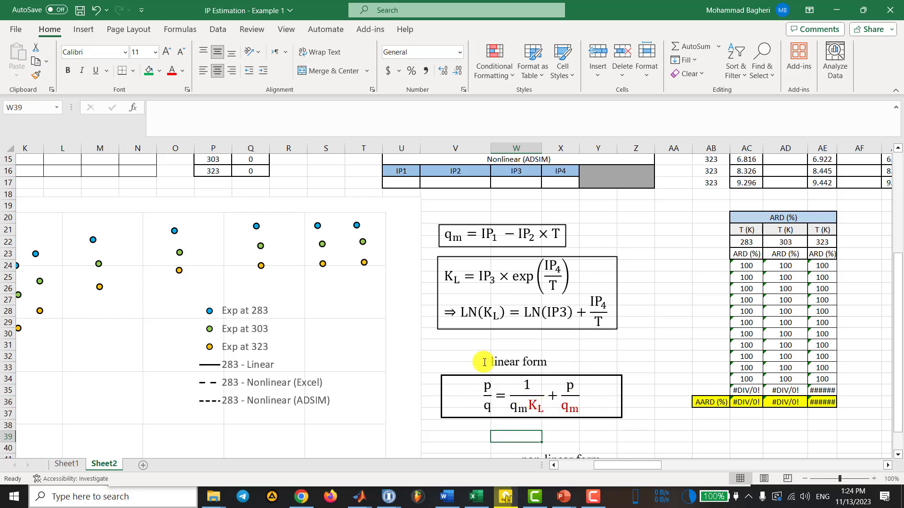
scroll(474, 367, "up", 1)
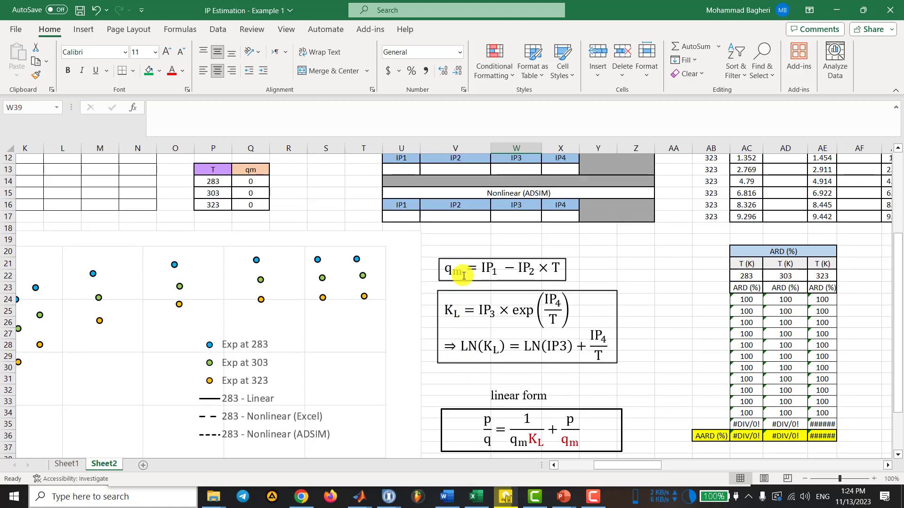
left_click(464, 258)
left_click(457, 307)
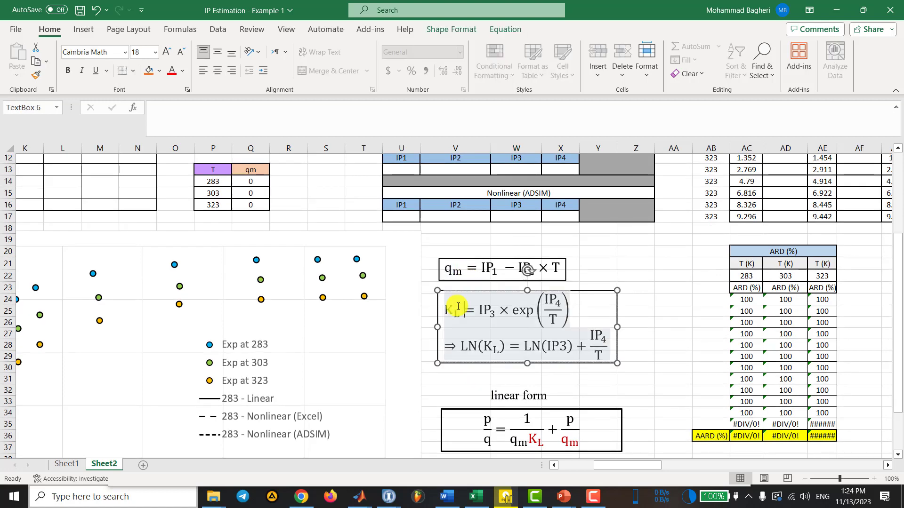
left_click(420, 335)
left_click(447, 380)
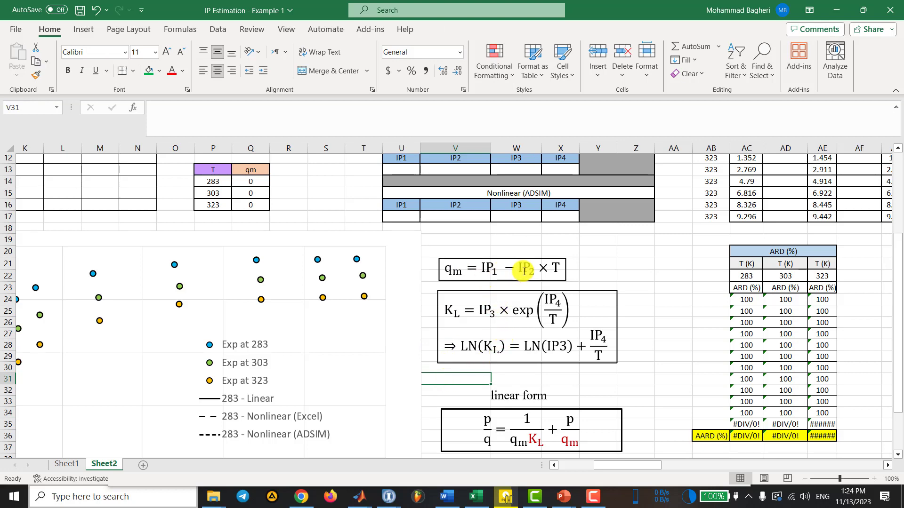
- Link the 283 K pressure cell I5 to =B5 and fill it down to row 16
key("ctrl+Home")
left_click(404, 210)
type("=")
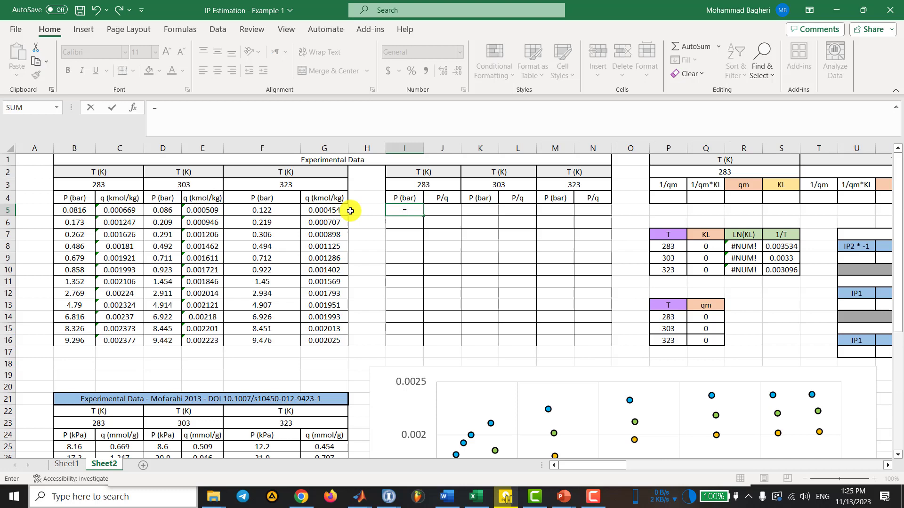
left_click(75, 210)
key("Return")
left_click(415, 210)
double_click(424, 216)
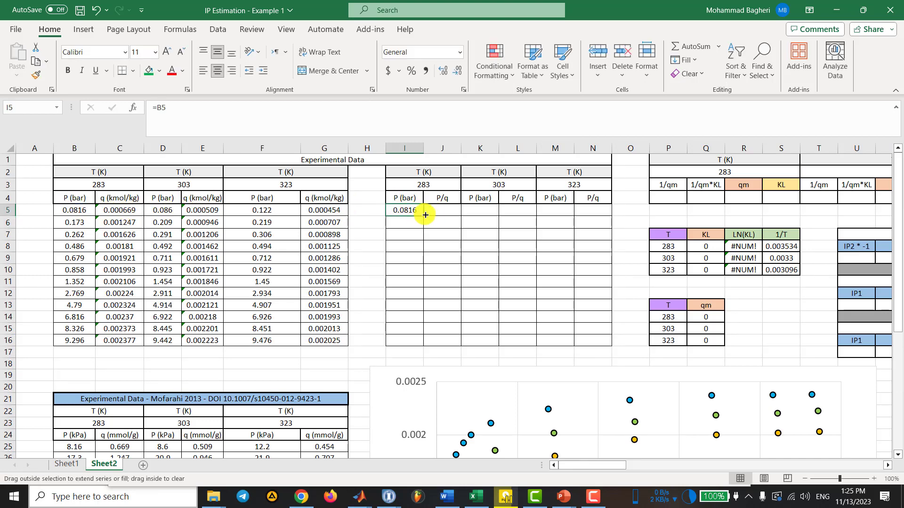
- Calculate P/q at 283 K in J5 with =B5/C5 and fill it down to row 16
left_click(435, 209)
type("=")
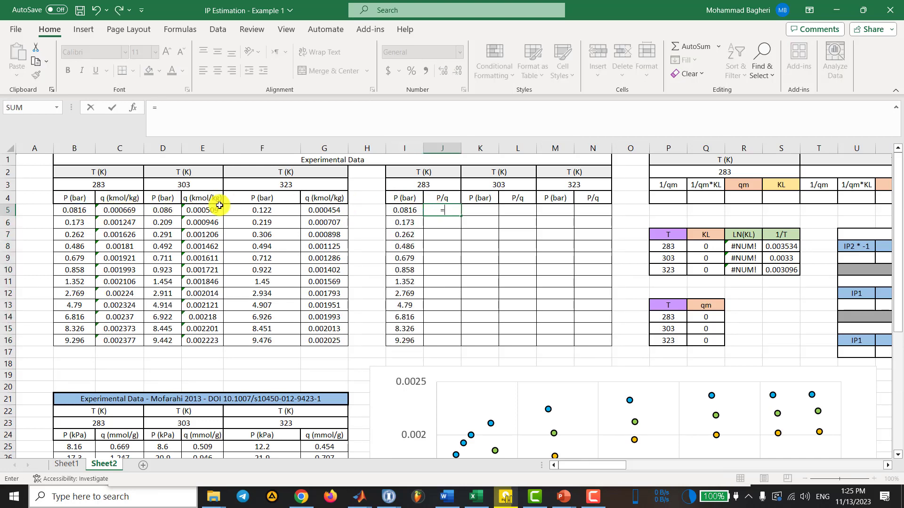
left_click(88, 207)
type("/")
left_click(120, 210)
key("Return")
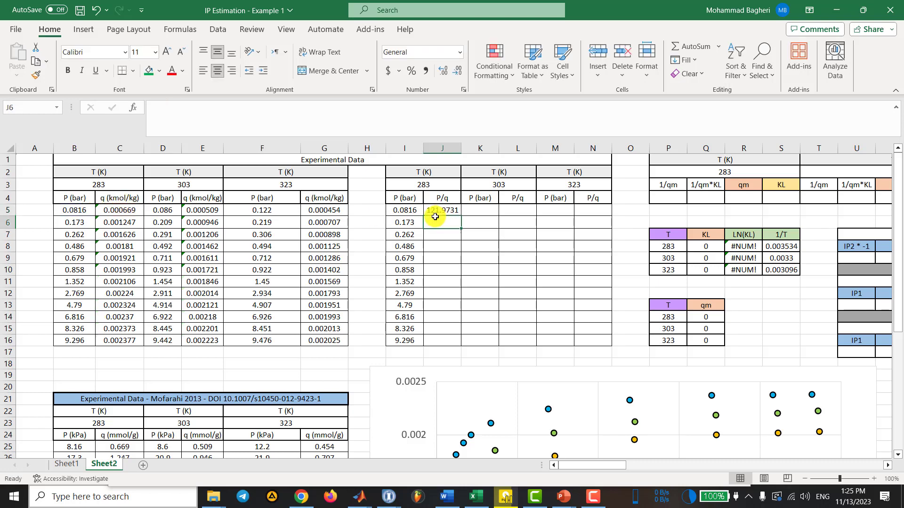
left_click(456, 209)
double_click(460, 216)
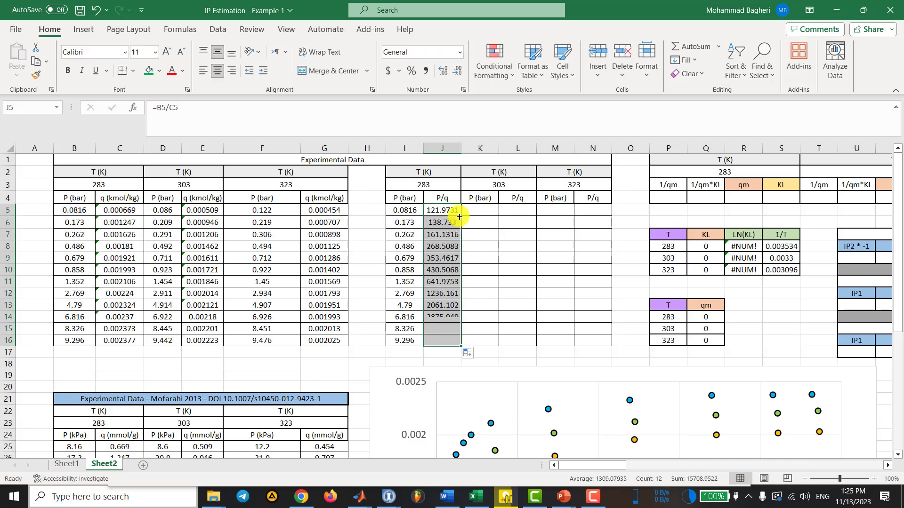
- Copy the P and P/q formulas in I5:J16 into the 303 K columns from K5 and the 323 K columns from M5
left_click(404, 210)
key("shift+Right")
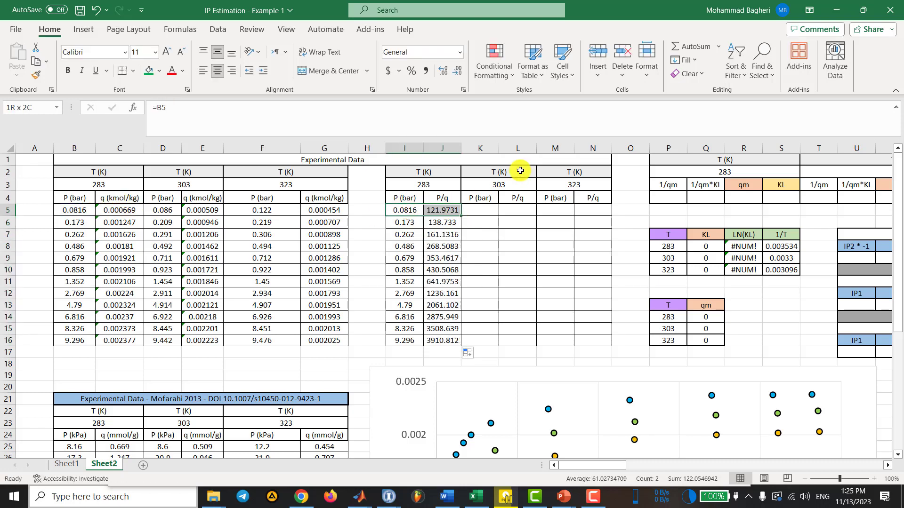
key("ctrl+shift+Down")
key("ctrl+c")
left_click(491, 207)
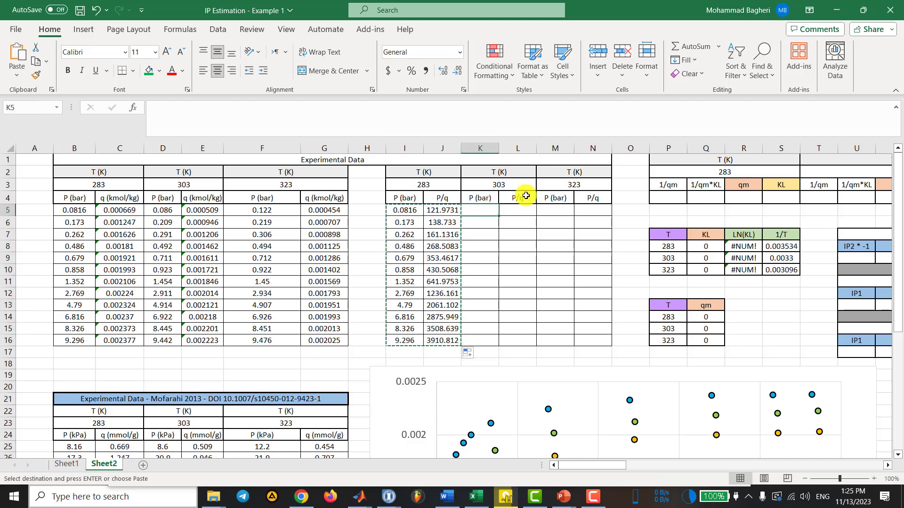
key("ctrl+v")
key("Right")
key("Right")
key("ctrl+v")
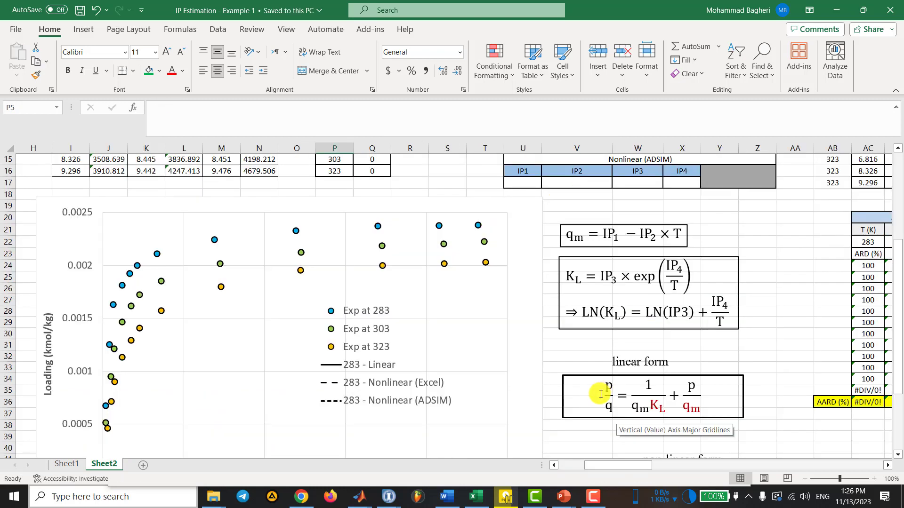
- Examine the p/q, intercept and slope terms of the linear-form equation and go to cell P5 in the 283 K 1/qm column
left_click(603, 397)
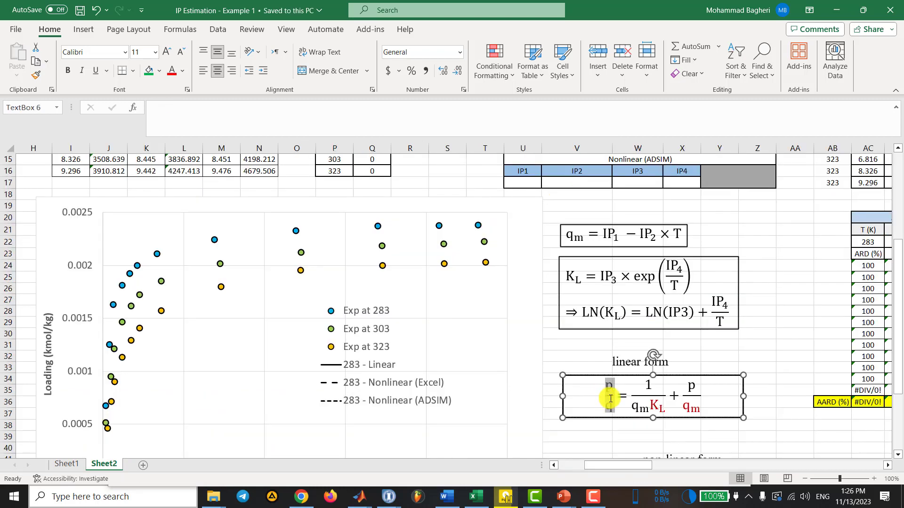
left_click(610, 427)
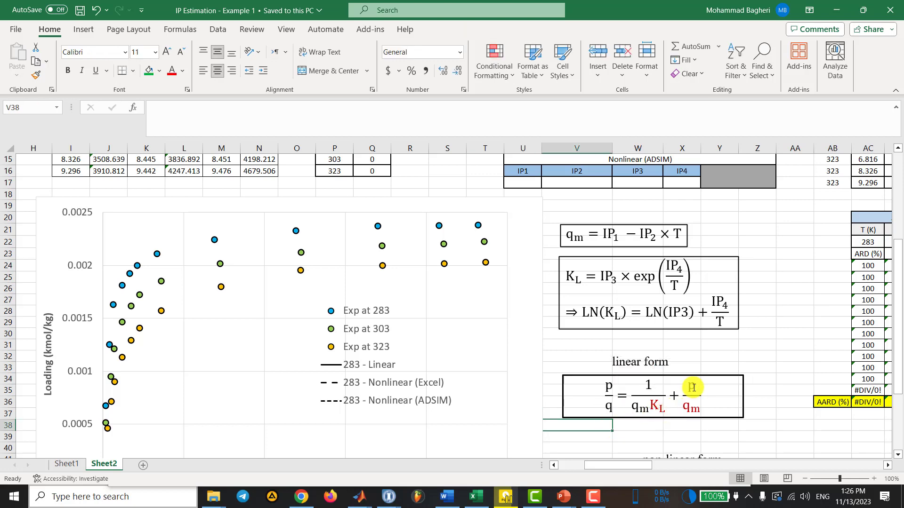
scroll(693, 387, "down", 1)
left_click(673, 333)
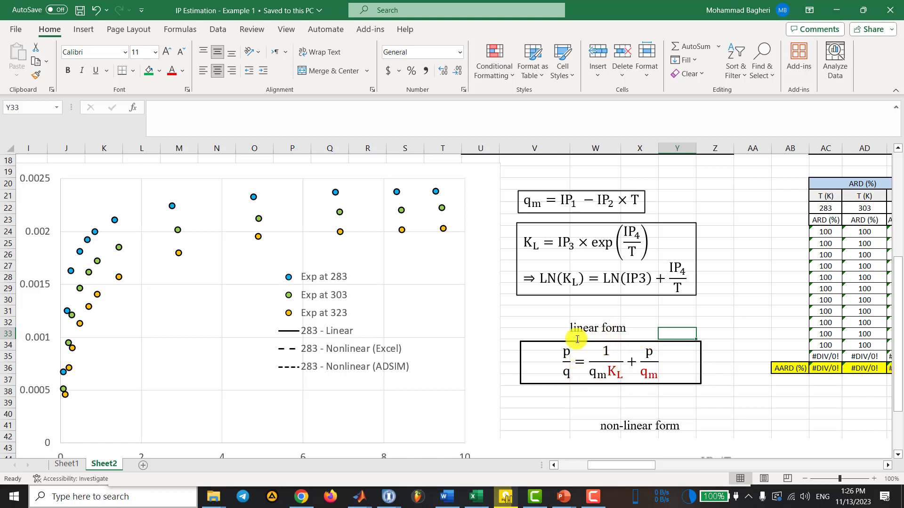
scroll(488, 323, "up", 6)
scroll(488, 323, "left", 1)
left_click(382, 202)
left_click(382, 209)
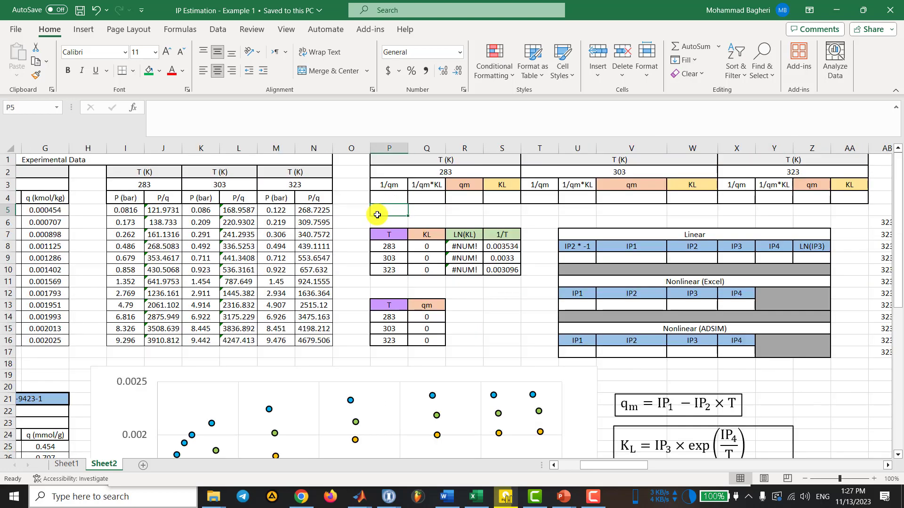
- Fit the 283 K slope and intercept in P4:Q4 with the array formula =LINEST(J5:J16,I5:I16)
left_click_drag(621, 466, 614, 466)
key("Left")
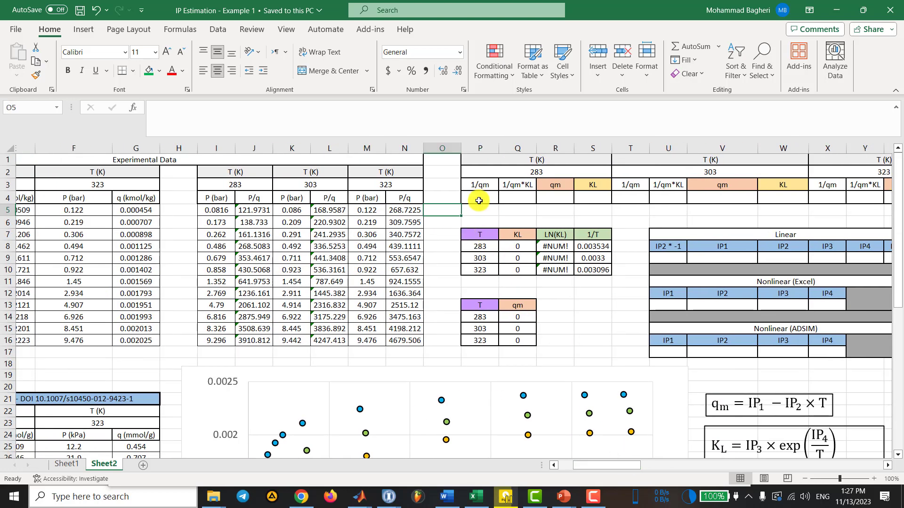
left_click_drag(480, 200, 510, 195)
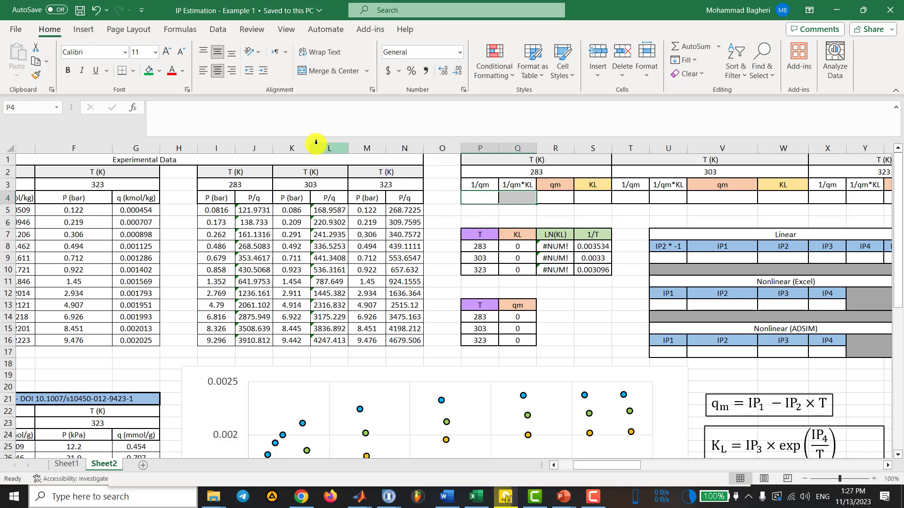
left_click(255, 117)
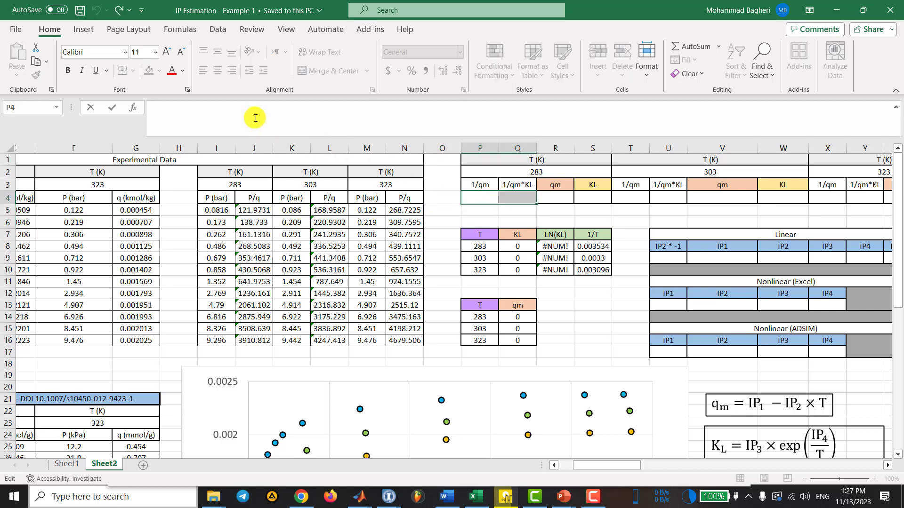
type("=LINEST")
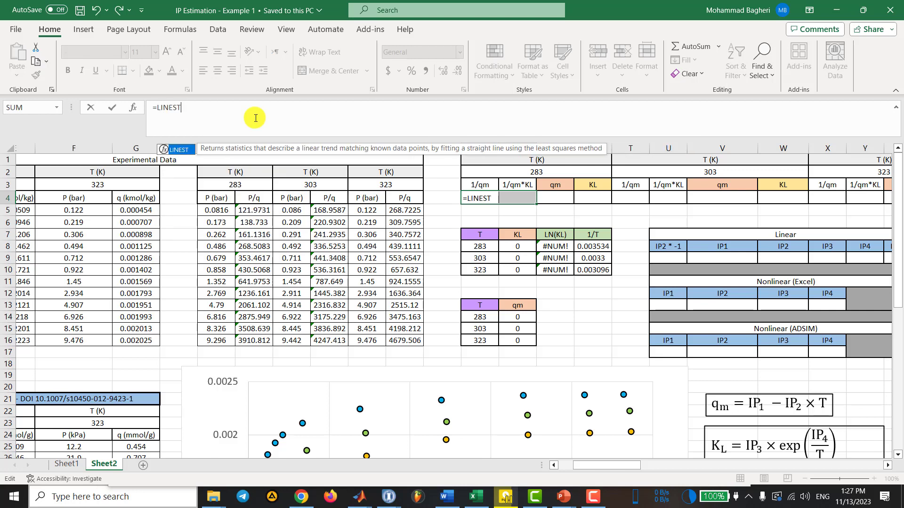
type("(")
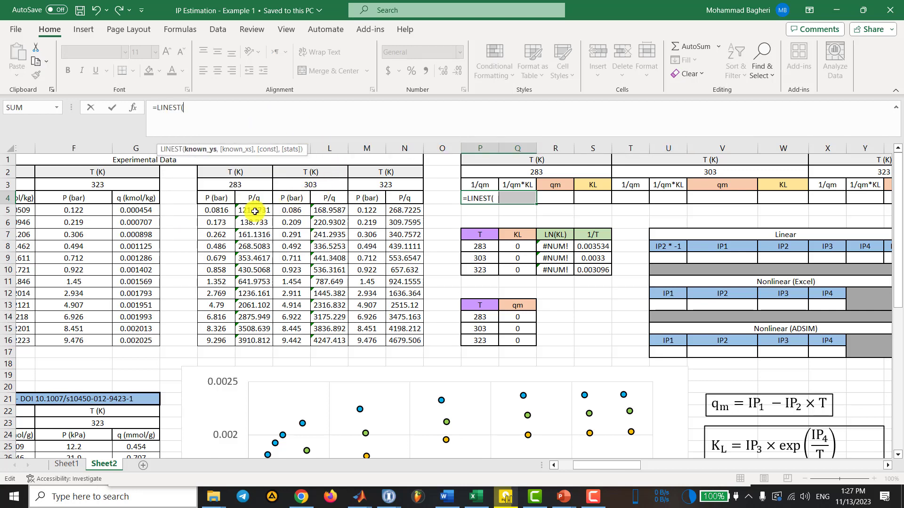
left_click_drag(254, 211, 254, 342)
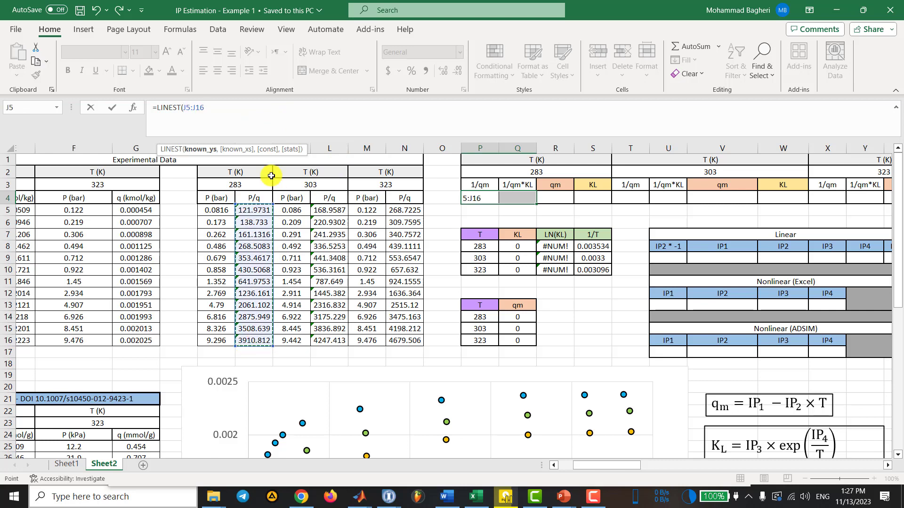
type(",")
left_click_drag(217, 210, 217, 341)
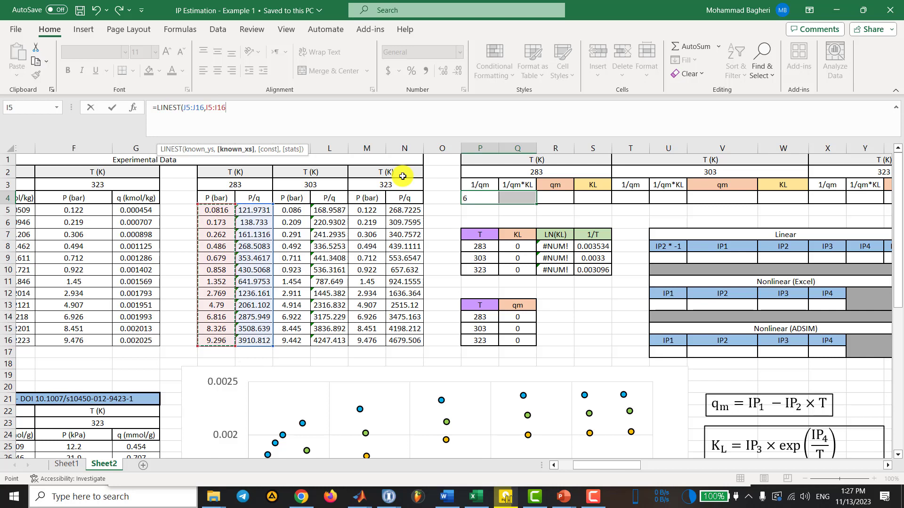
type(")")
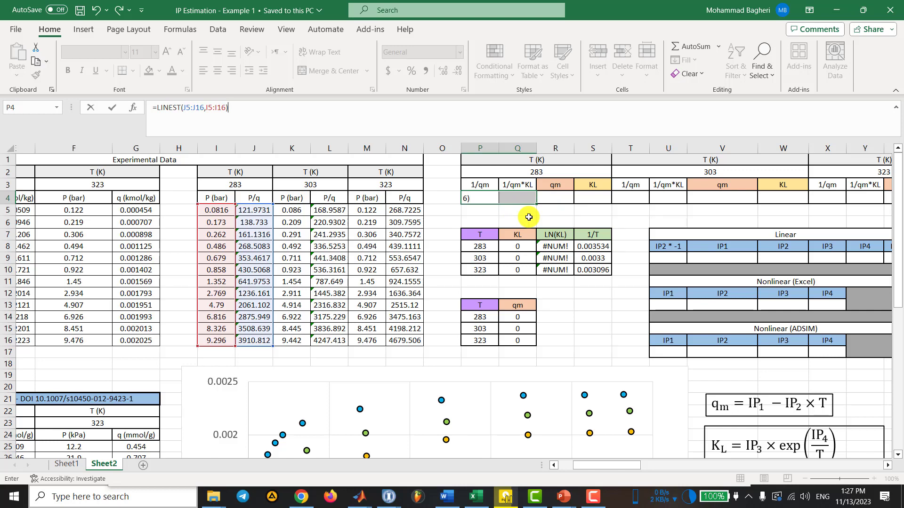
key("ctrl+shift+Return")
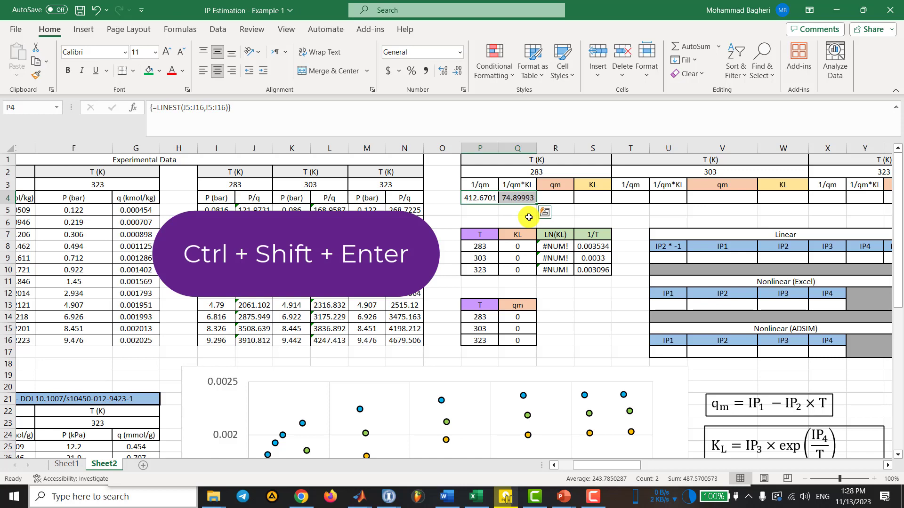
left_click(518, 218)
left_click(490, 199)
left_click(516, 199)
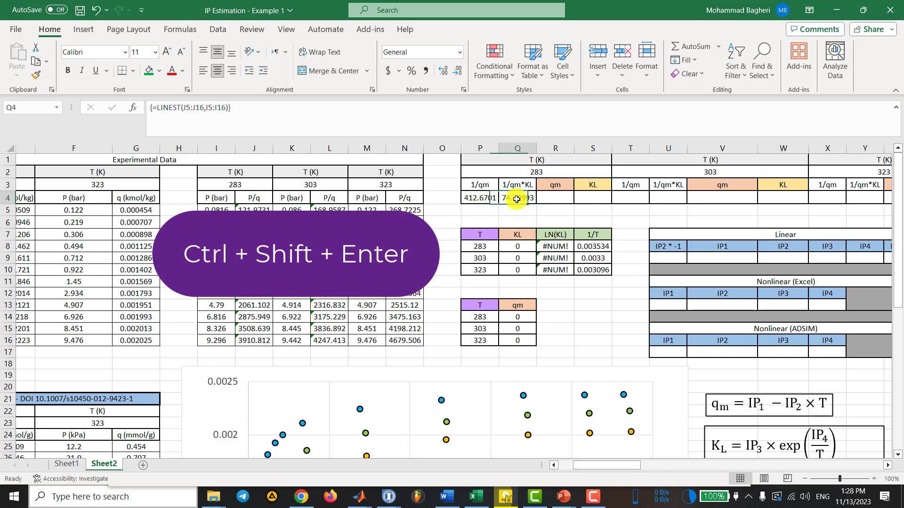
- Calculate qm at 283 K in R4 with =1/P4
left_click(554, 214)
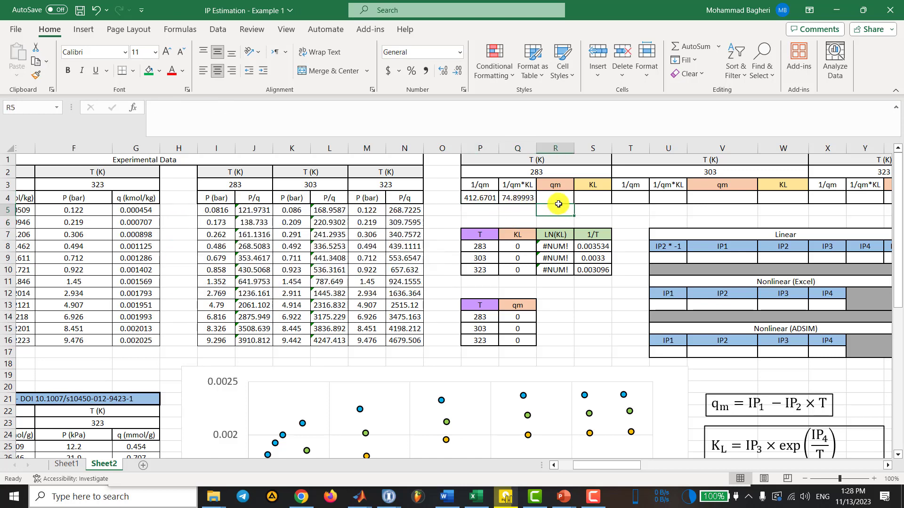
left_click(557, 202)
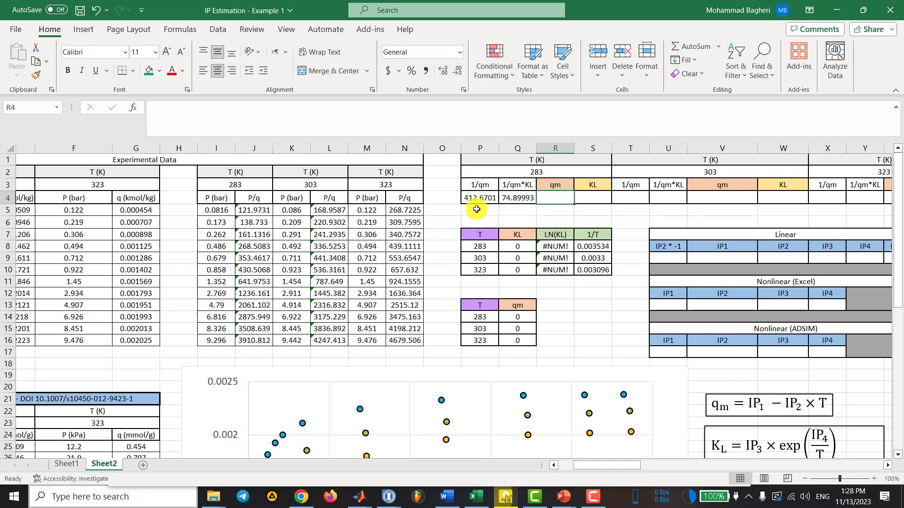
type("=1/P4")
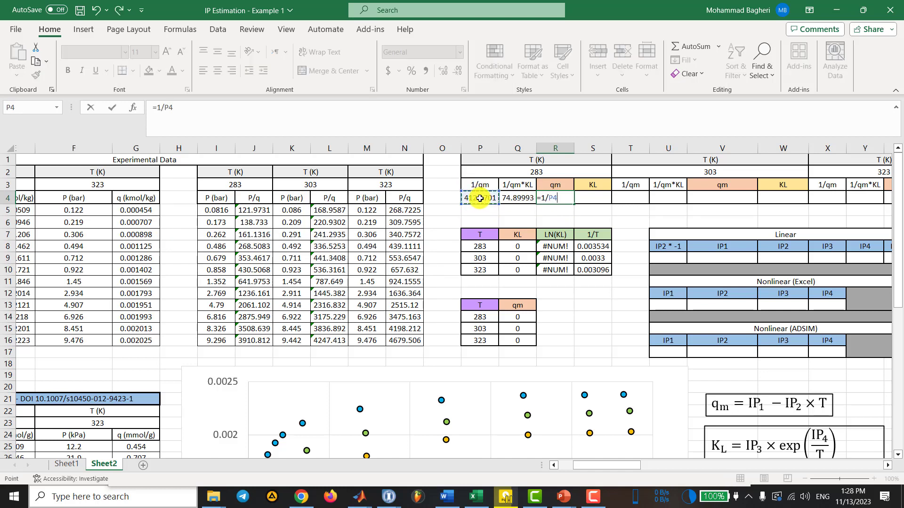
key("Tab")
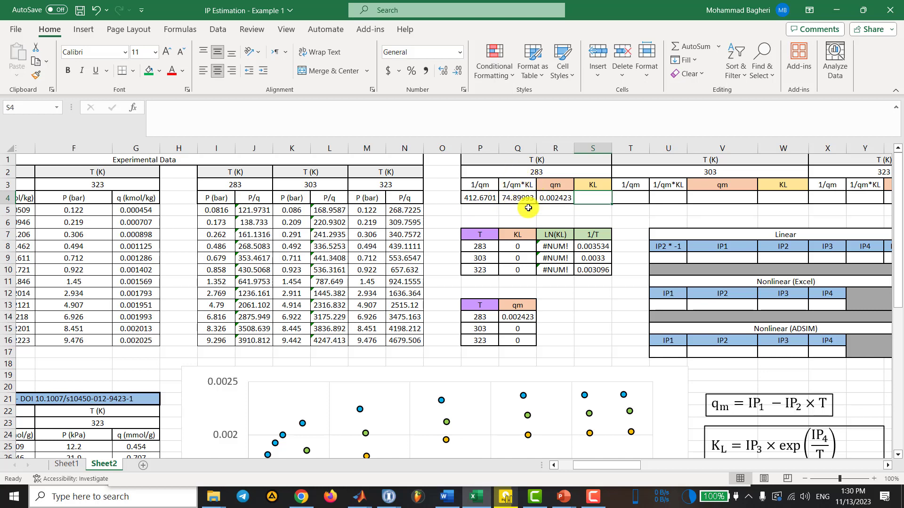
- Calculate KL at 283 K in S4 with =(1/Q4)*P4
type("=(1/")
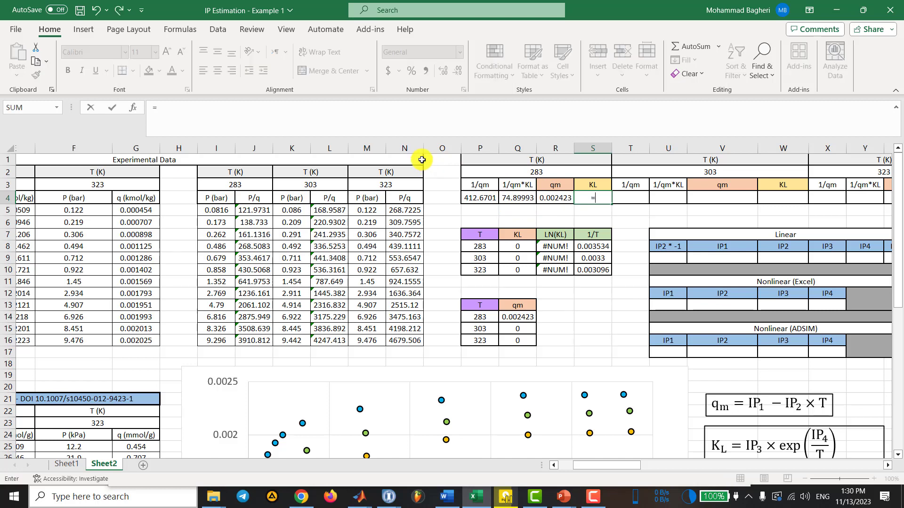
left_click(514, 196)
type(")")
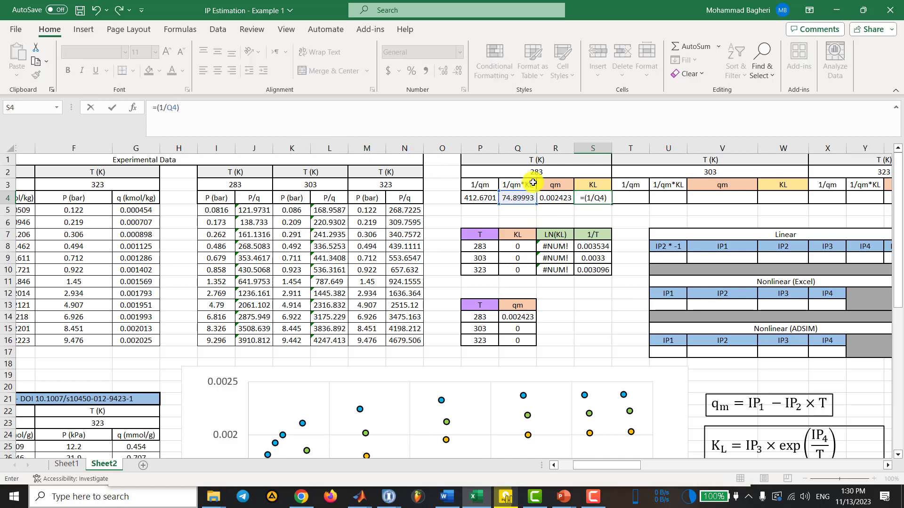
key("F2")
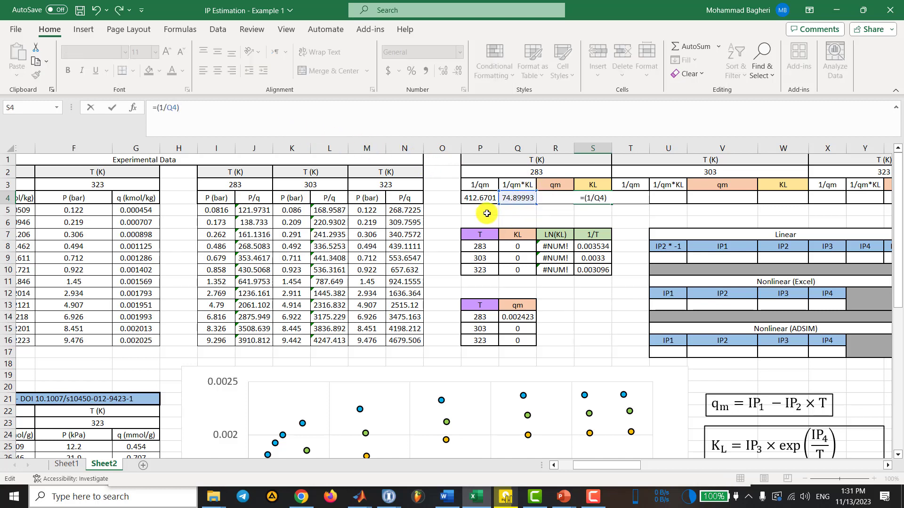
type("*")
left_click(480, 198)
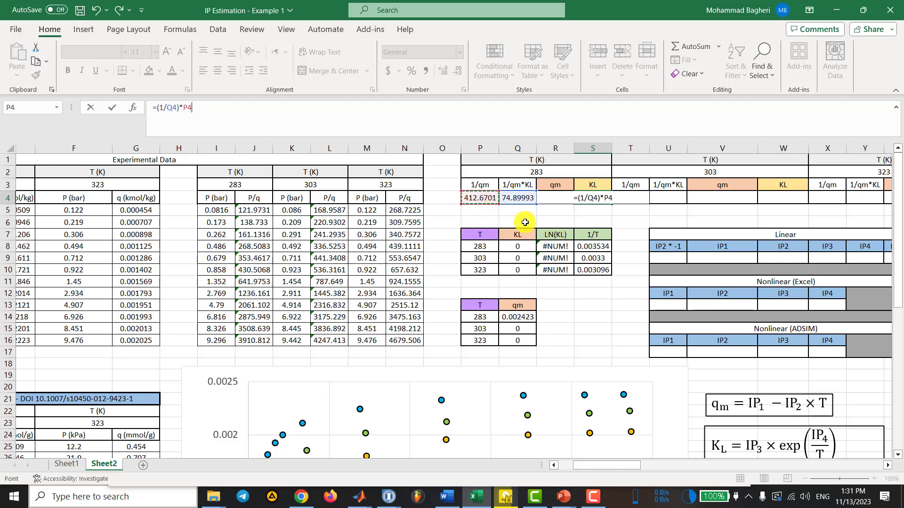
key("Return")
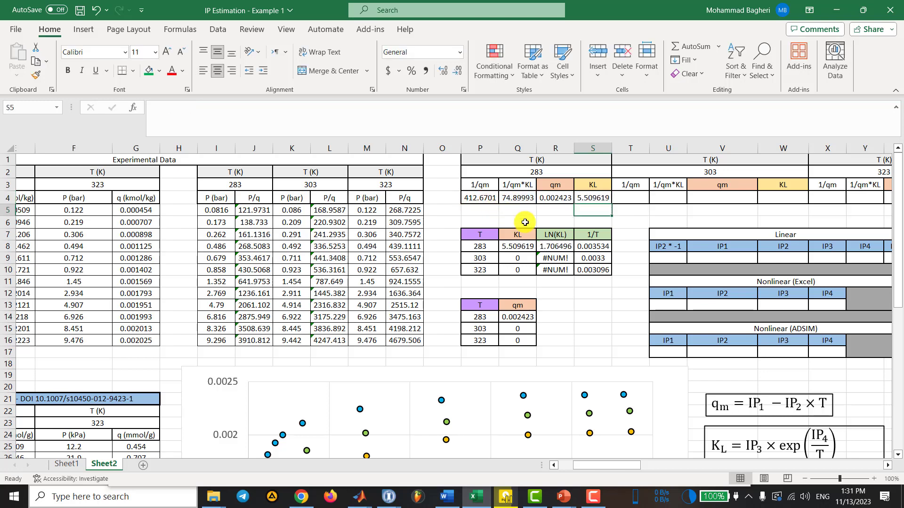
left_click(641, 216)
left_click(591, 199)
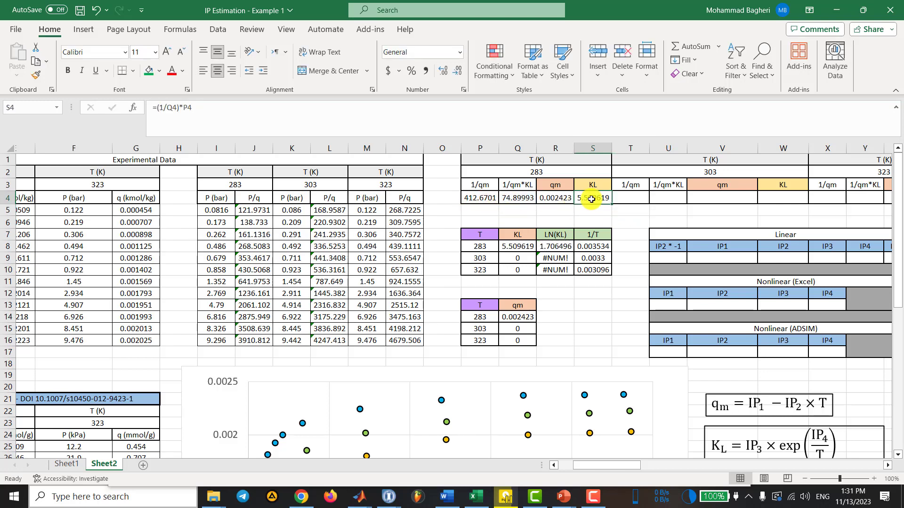
- Copy the 283 K formulas in P4:S4 into the 303 K columns from T4 and the 323 K columns from X4
left_click_drag(476, 198, 582, 200)
scroll(582, 201, "right", 2)
key("ctrl+c")
left_click(482, 198)
key("ctrl+v")
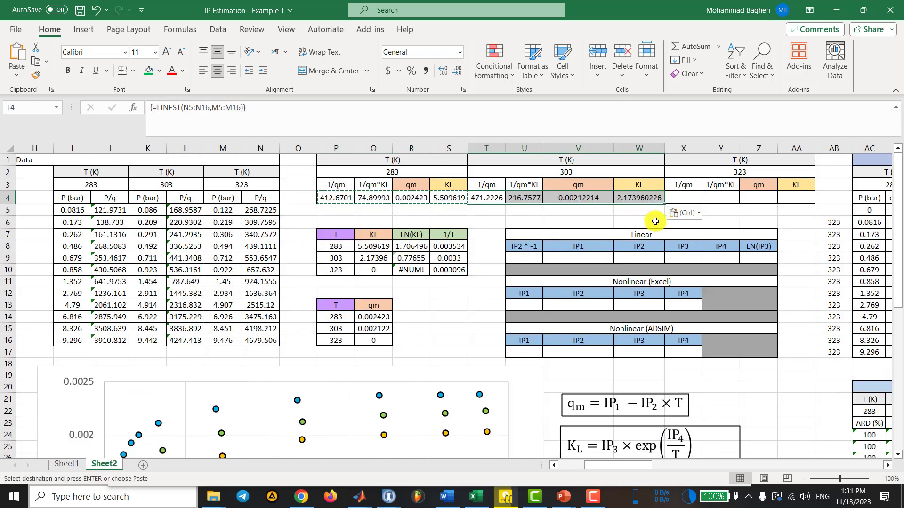
left_click(681, 194)
key("ctrl+v")
key("Escape")
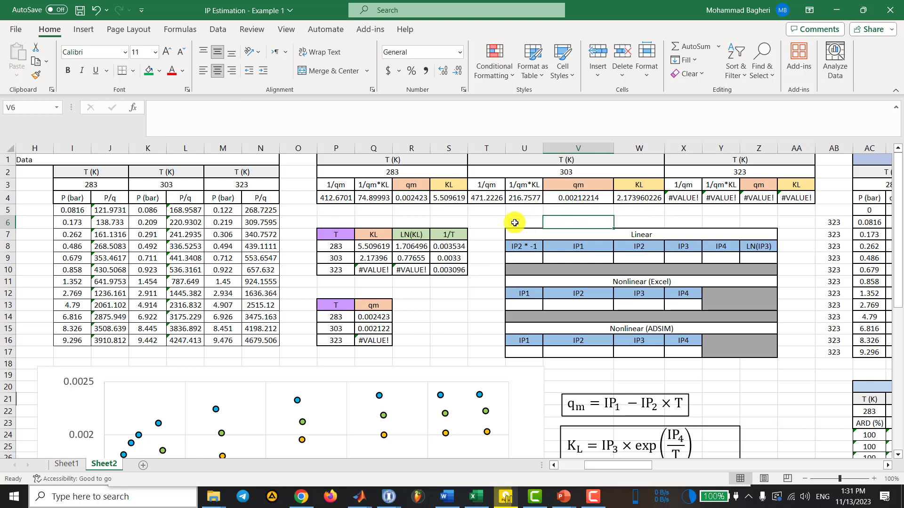
- Correct the 303 K regression in T4:U4 to =LINEST(L5:L16,K5:K16)
left_click(507, 222)
left_click(492, 201)
left_click(244, 119)
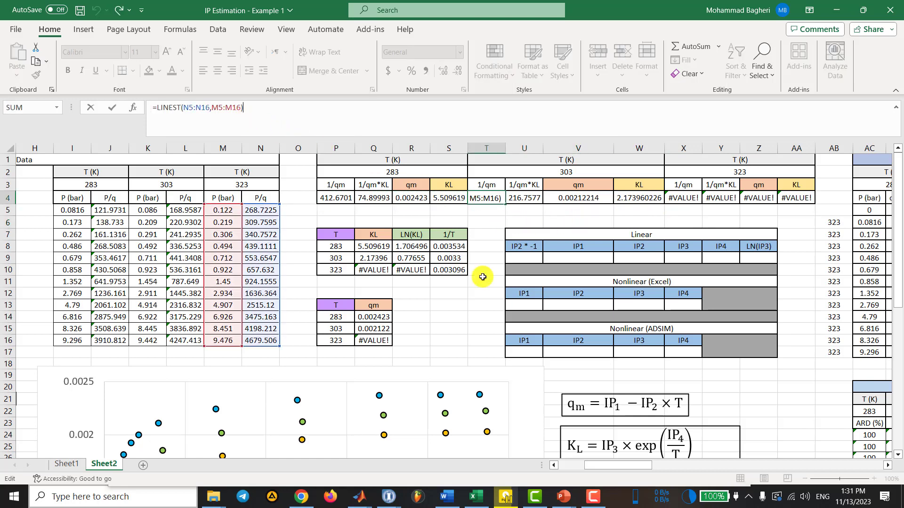
left_click_drag(633, 465, 627, 466)
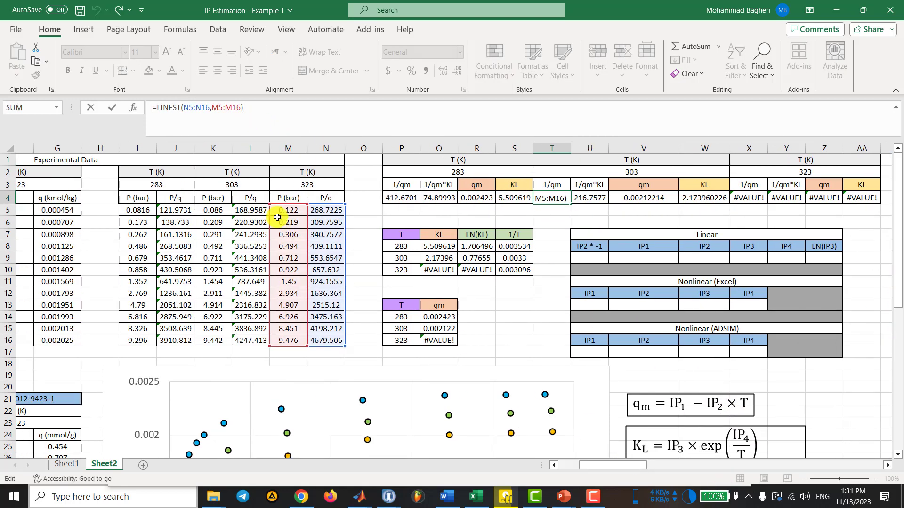
left_click_drag(288, 206, 229, 205)
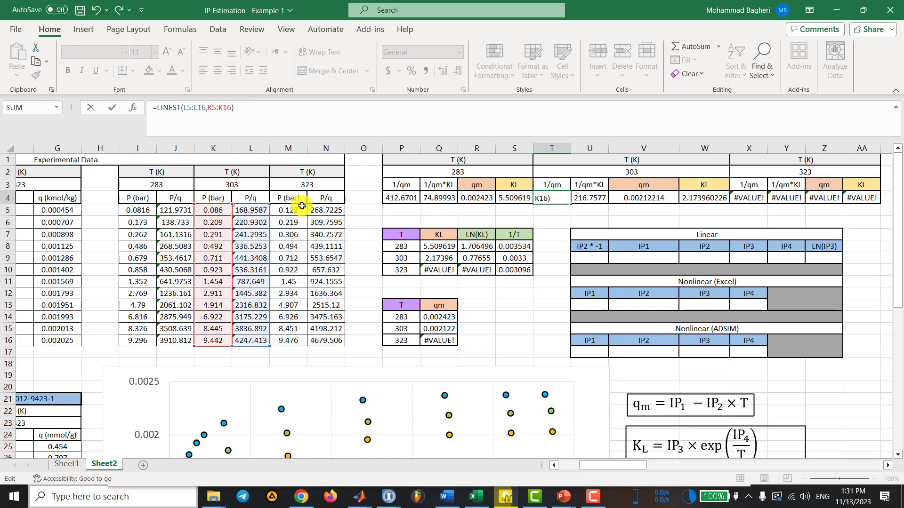
key("Return")
- Correct the 323 K regression in X4:Y4 to =LINEST(N5:N16,M5:M16)
double_click(739, 196)
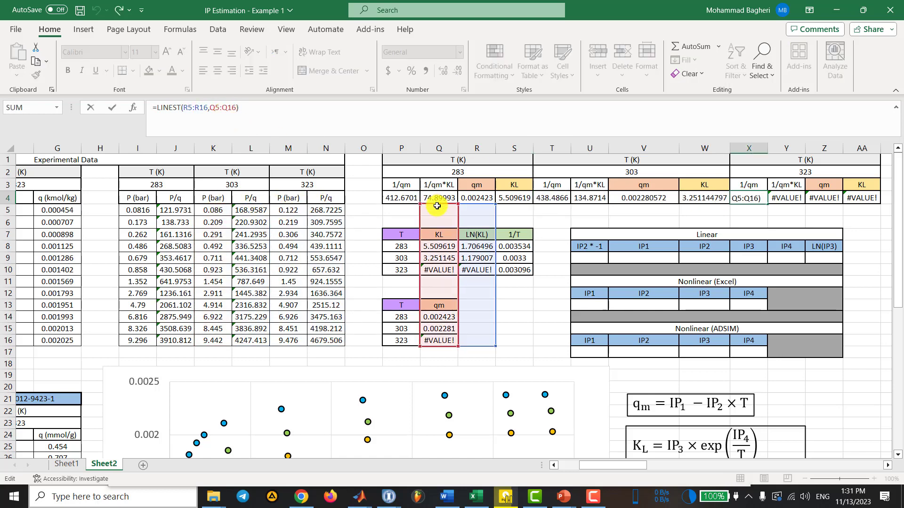
left_click_drag(437, 206, 288, 206)
left_click_drag(462, 204, 326, 209)
key("Return")
- Check the qm and KL cells in row 4 for 323 K and 303 K
left_click(573, 215)
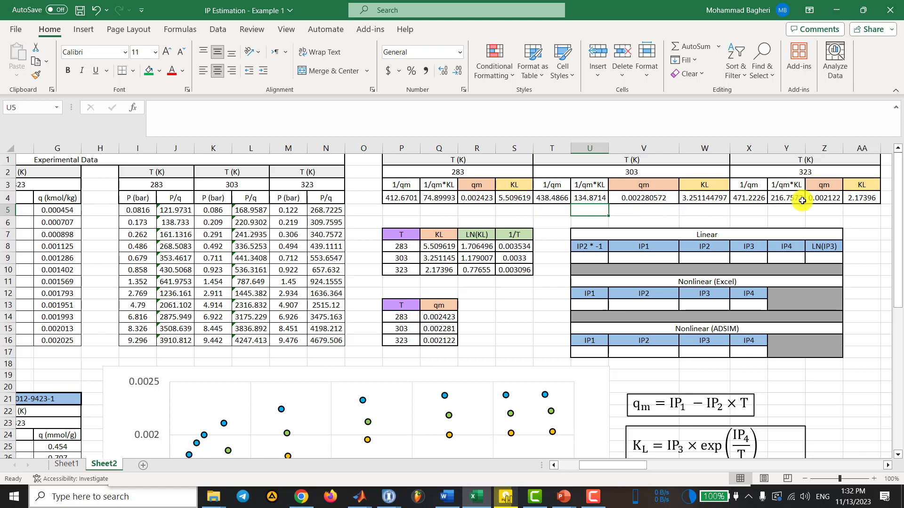
left_click(862, 198)
left_click(824, 198)
left_click(692, 202)
left_click(628, 202)
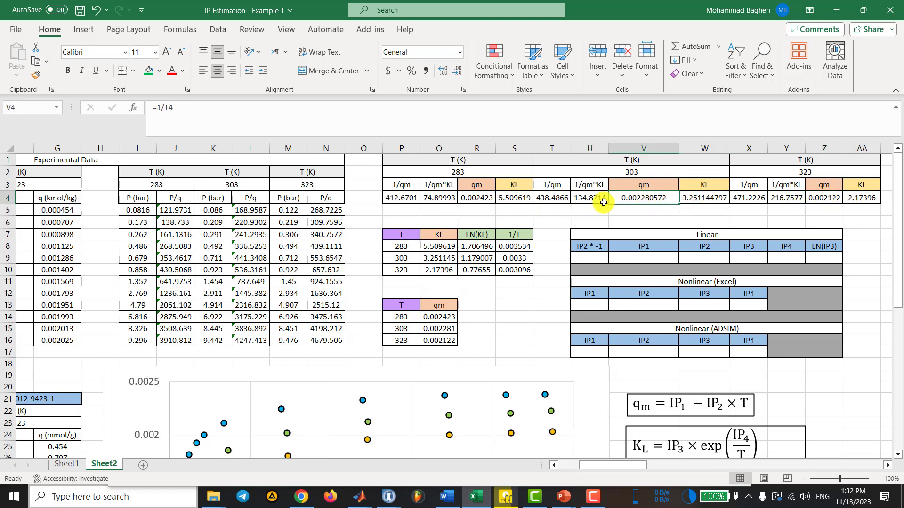
left_click(521, 212)
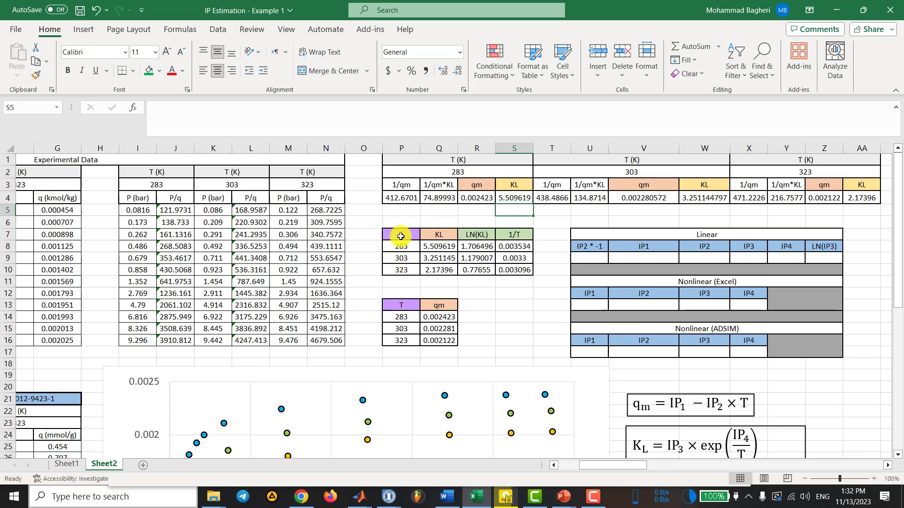
- Examine the T, KL, LN(KL) and 1/T table, the qm table, and the qm and KL equations below them
left_click_drag(400, 236, 401, 271)
left_click(477, 292)
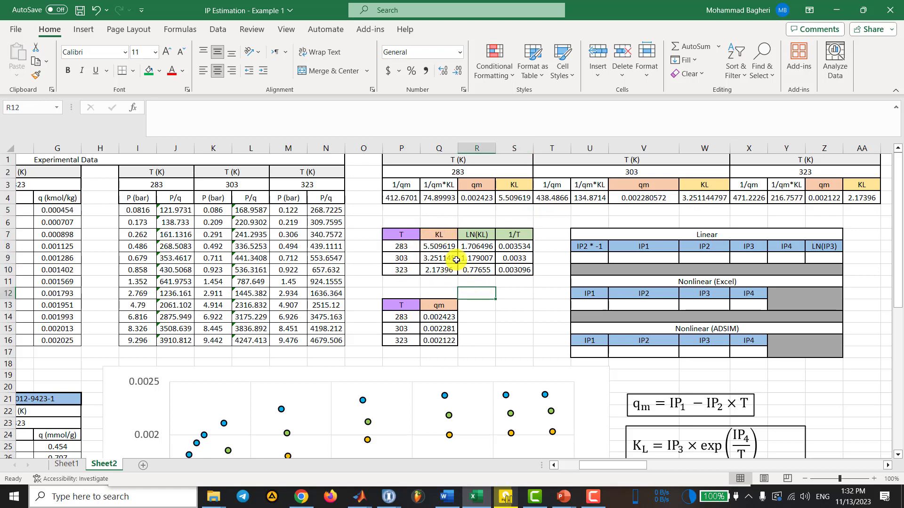
left_click_drag(442, 241, 444, 270)
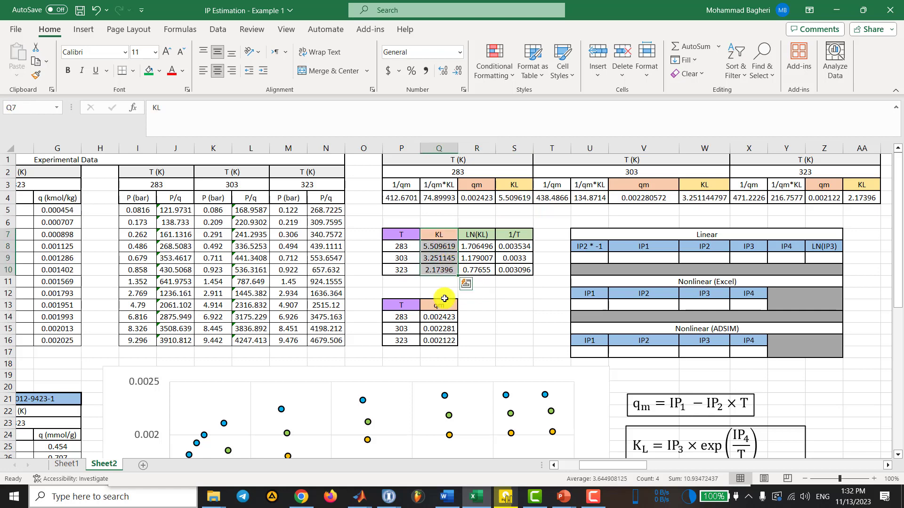
left_click_drag(443, 304, 446, 338)
left_click(506, 307)
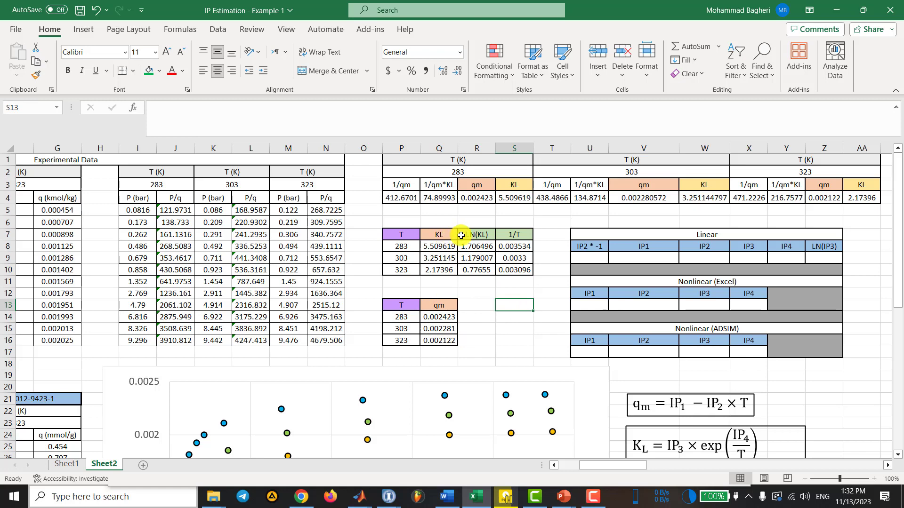
left_click(484, 223)
left_click_drag(482, 237, 486, 269)
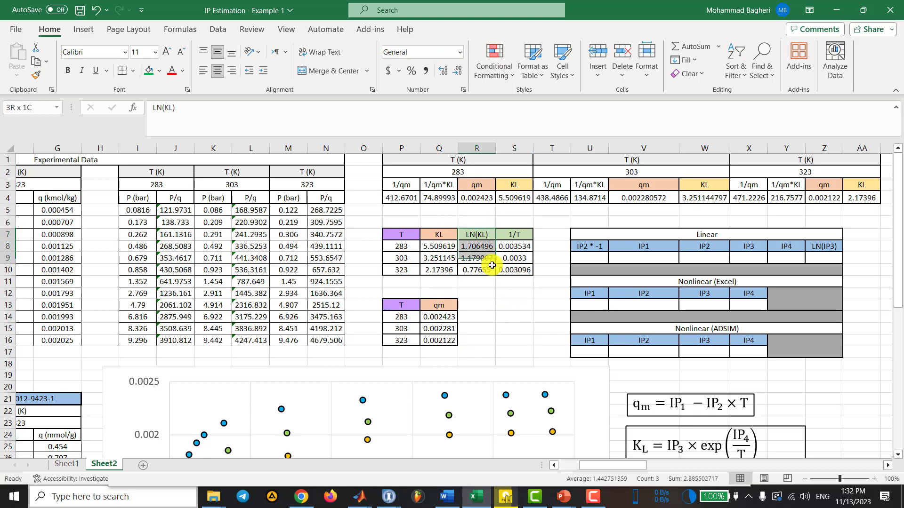
left_click(521, 309)
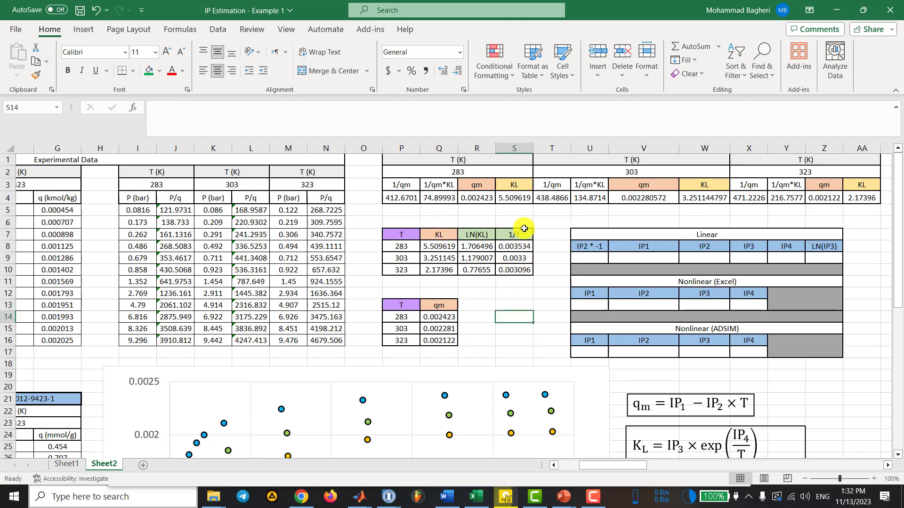
left_click_drag(525, 234, 525, 270)
left_click(566, 337)
scroll(570, 348, "down", 1)
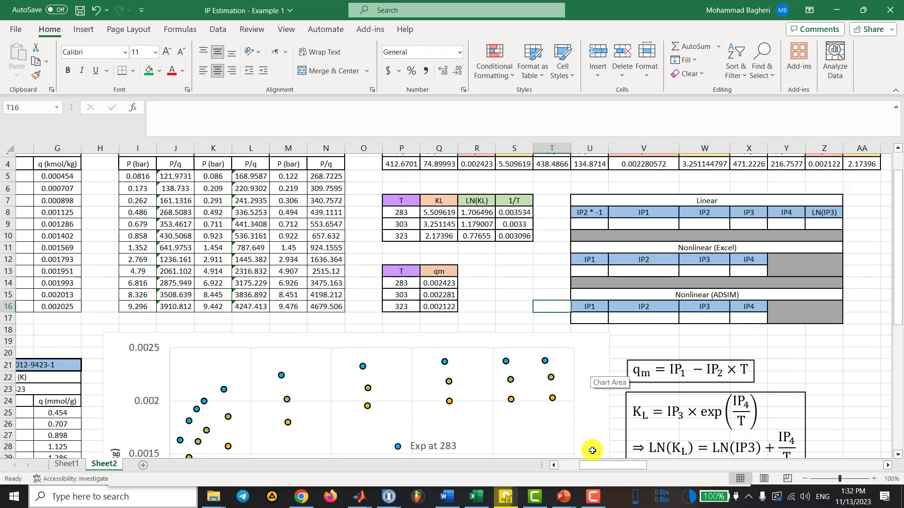
- Examine the qm equation and the linearized KL equation alongside the empty IP1 to IP4 parameter tables
left_click_drag(607, 466, 619, 466)
scroll(589, 409, "down", 1)
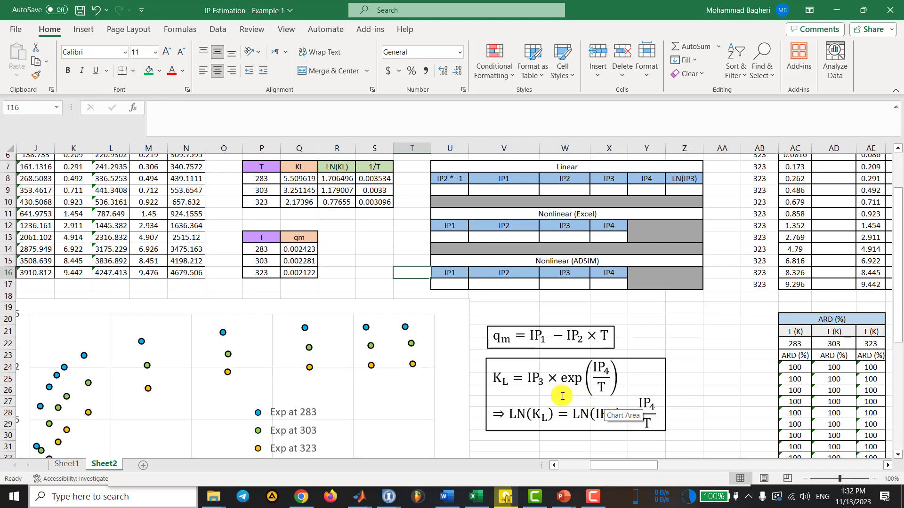
scroll(517, 391, "down", 3)
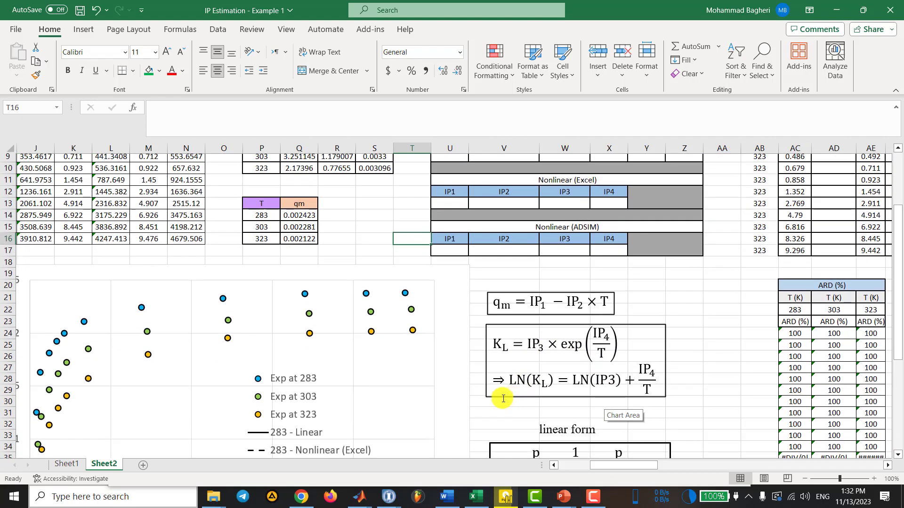
left_click(465, 351)
left_click(475, 359)
scroll(478, 360, "up", 1)
left_click(490, 368)
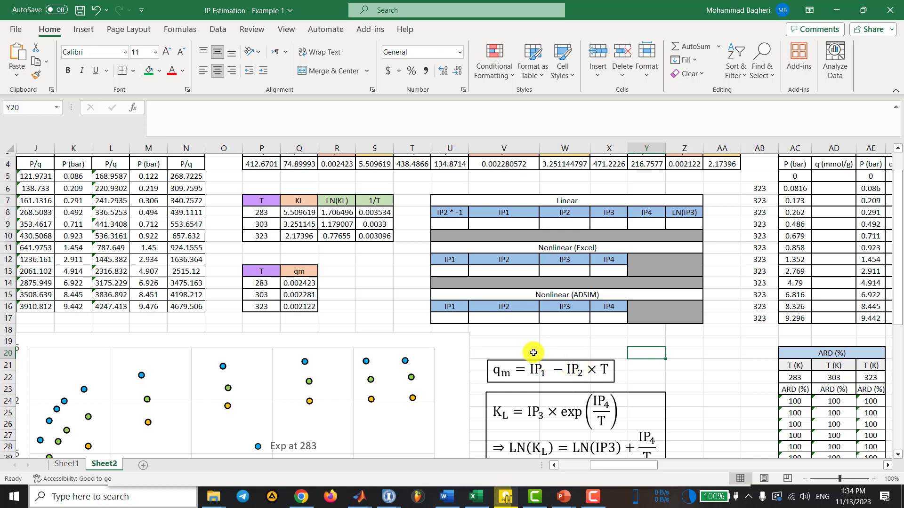
scroll(539, 358, "up", 1)
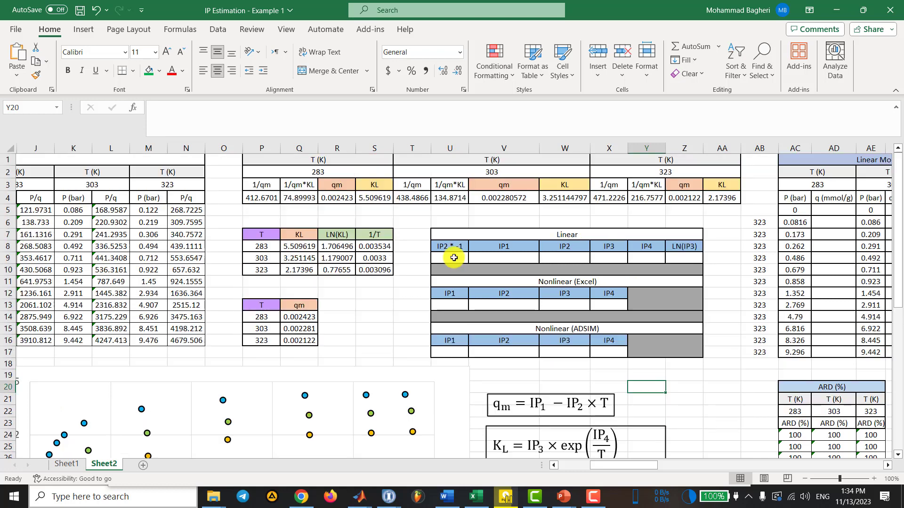
- Regress qm against T in U9:V9 with the array formula =LINEST(Q14:Q16,P14:P16) to get IP2 * -1 and IP1
left_click_drag(454, 257, 480, 257)
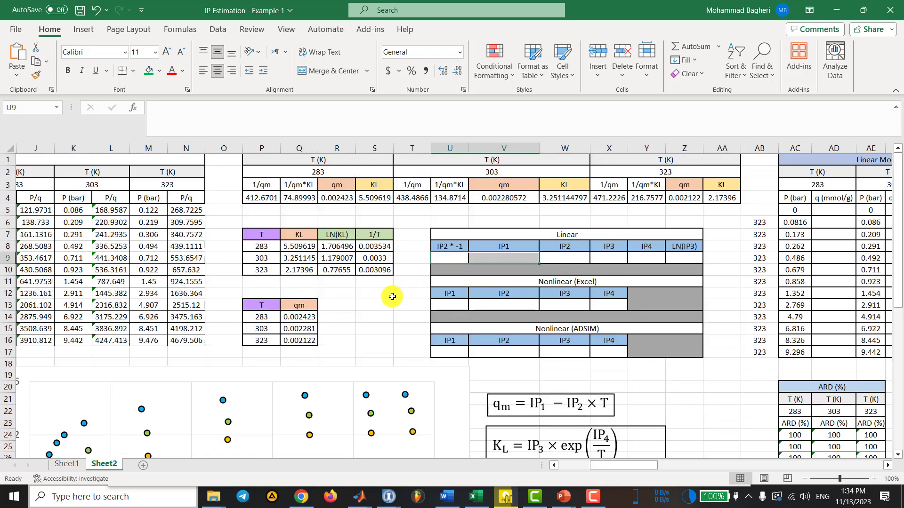
type("=")
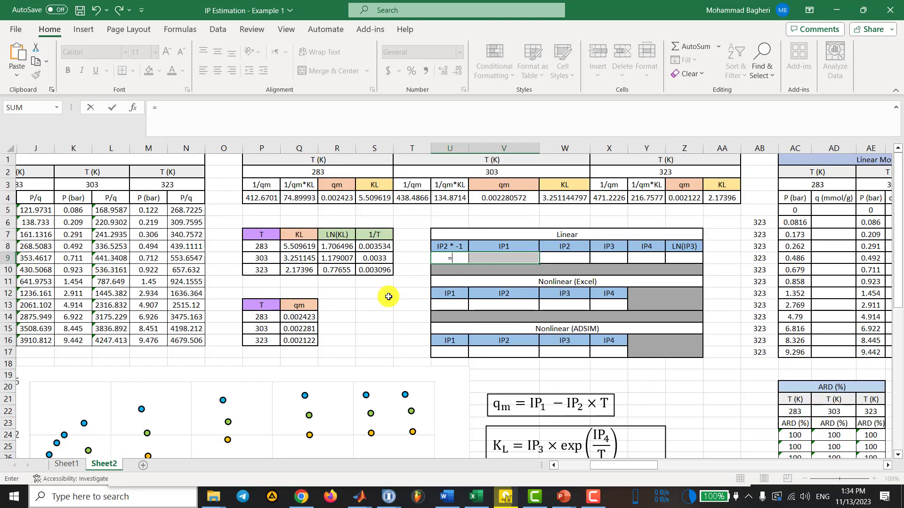
type("LINEST(")
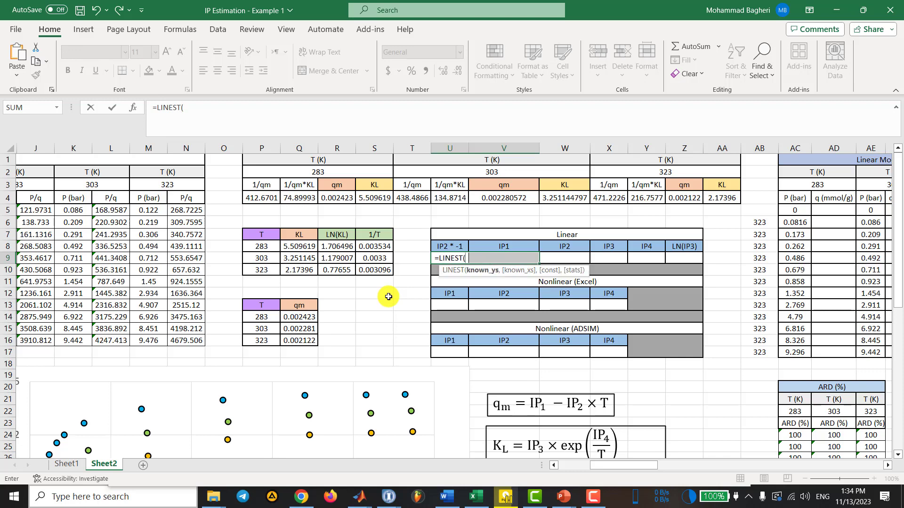
left_click_drag(298, 317, 298, 342)
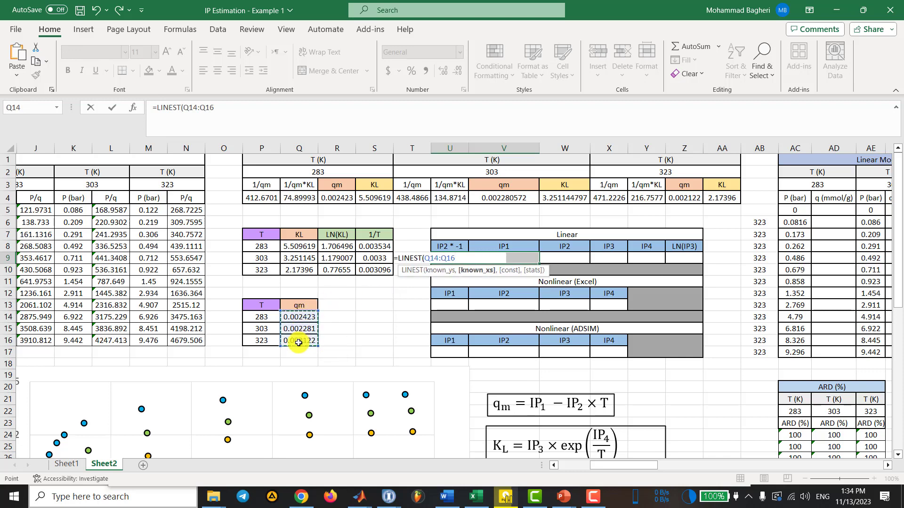
type(",")
left_click_drag(261, 317, 262, 340)
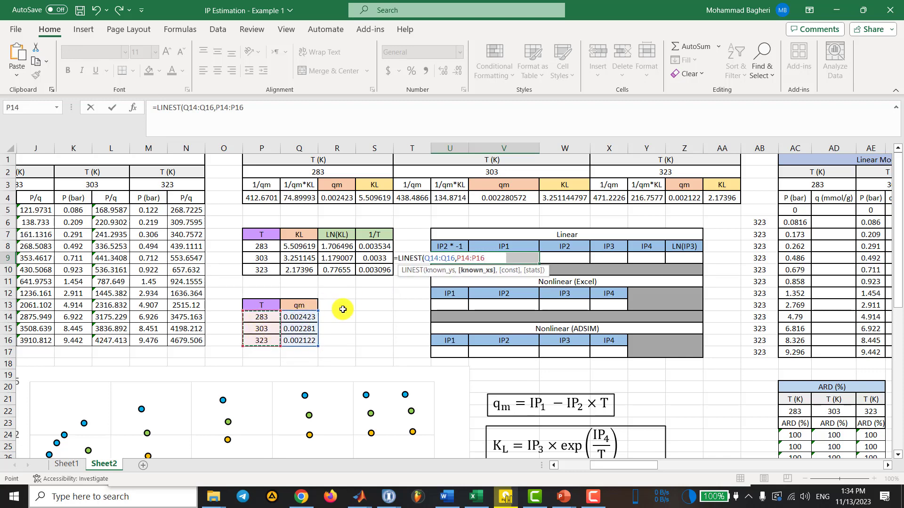
key("Return")
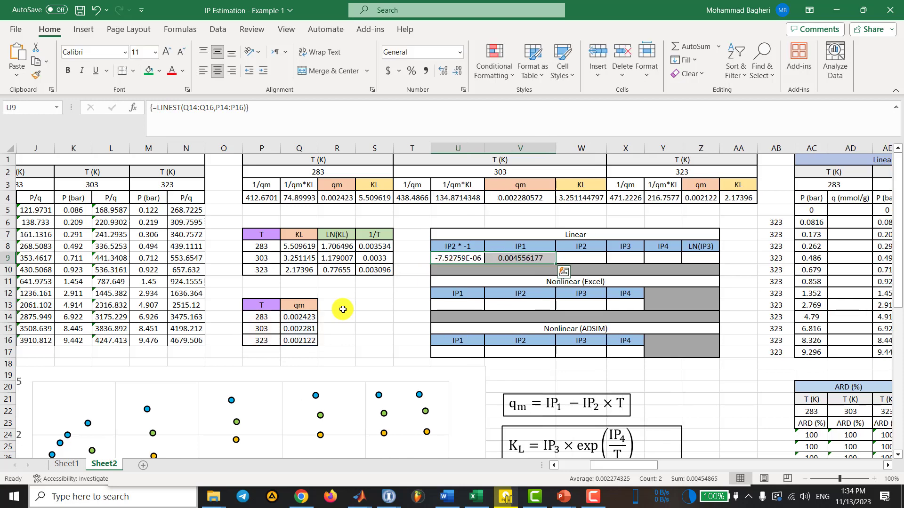
left_click(379, 314)
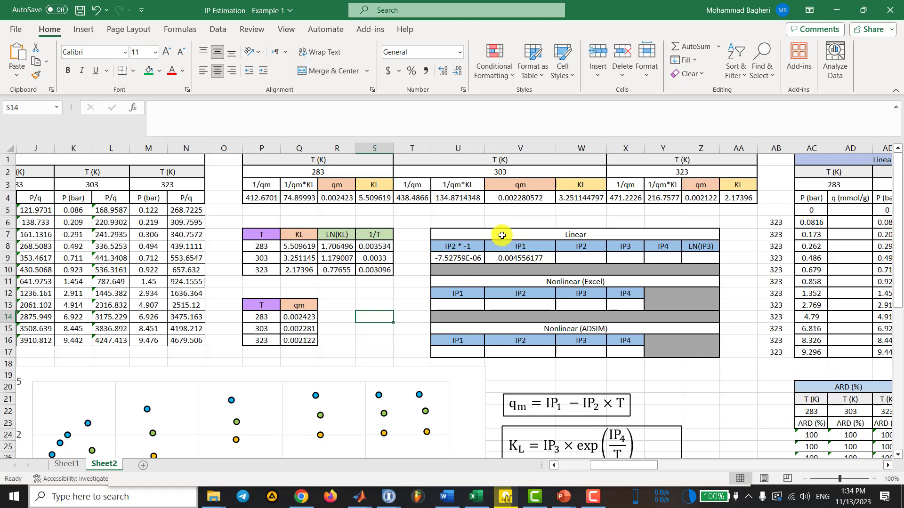
- Calculate the linear IP2 in W9 with the formula =U9*-1
left_click(576, 257)
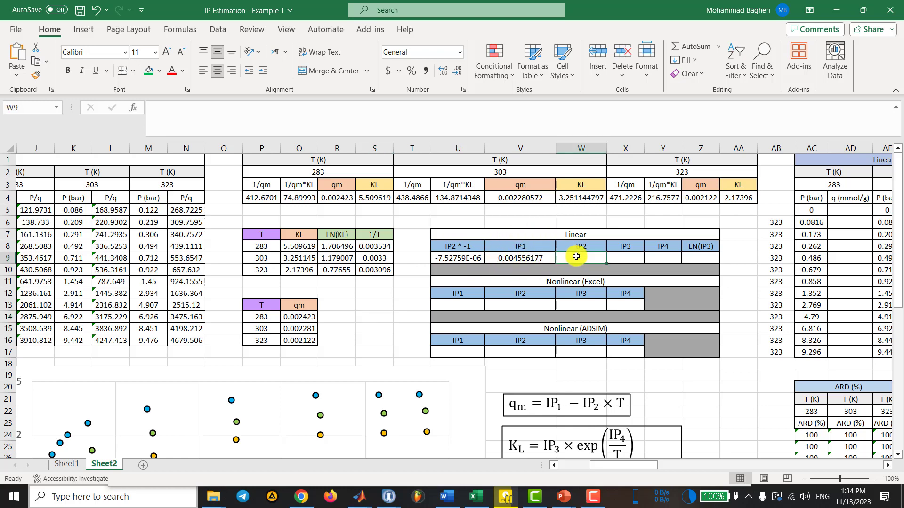
type("=")
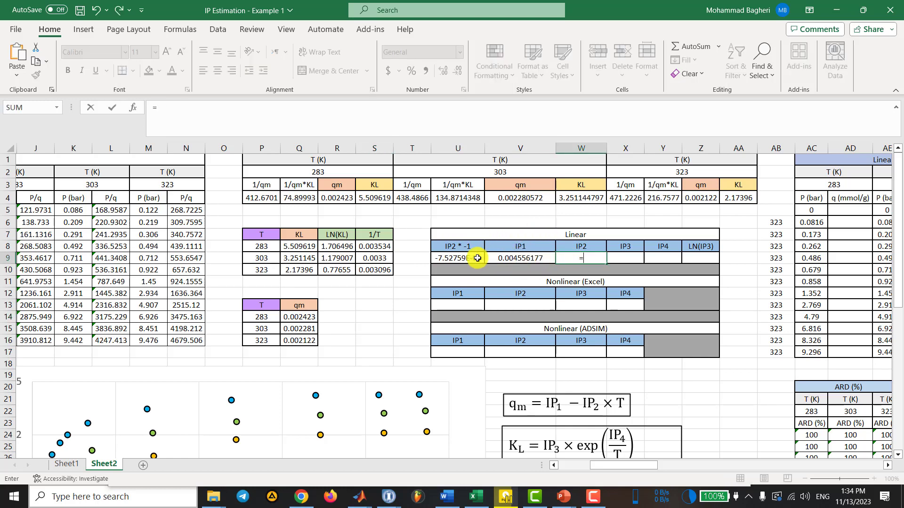
left_click(477, 258)
type("* -")
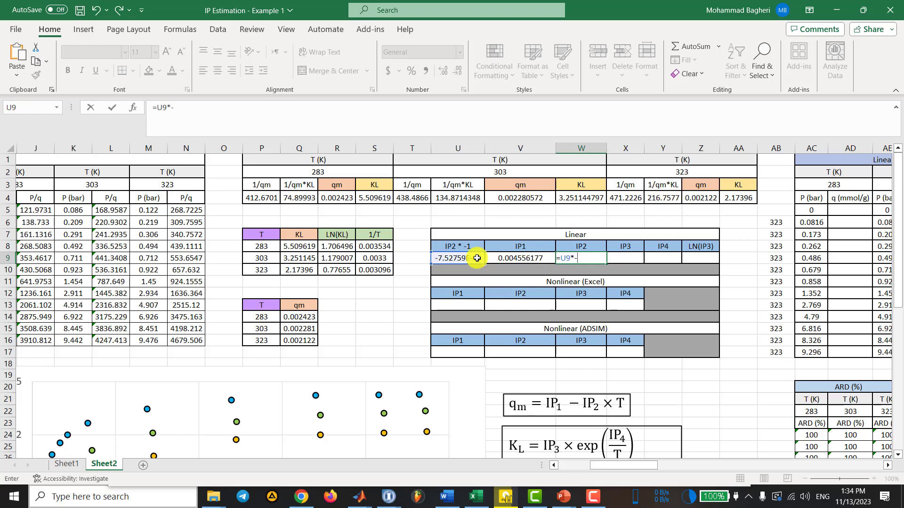
type("1")
key("Return")
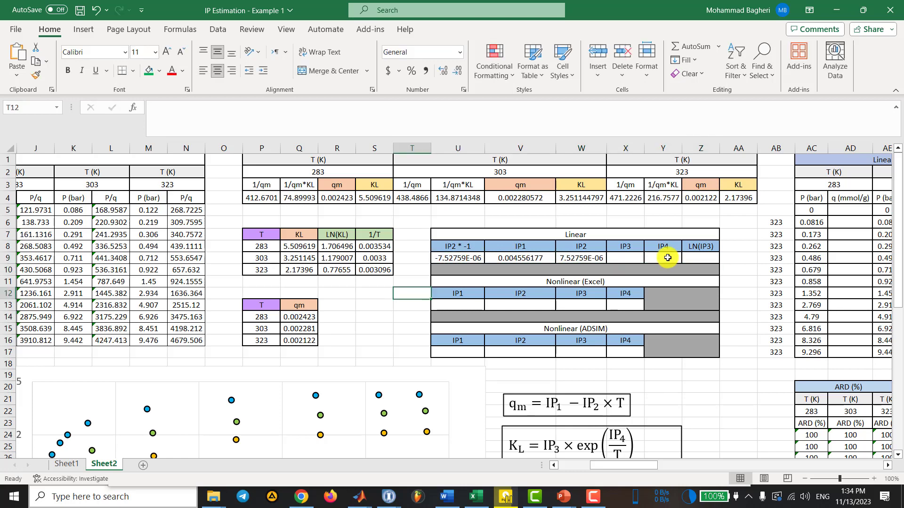
- Regress LN(KL) against 1/T in Y9:Z9 with the array formula =LINEST(R8:R10,S8:S10) to get IP4 and LN(IP3)
left_click(668, 258)
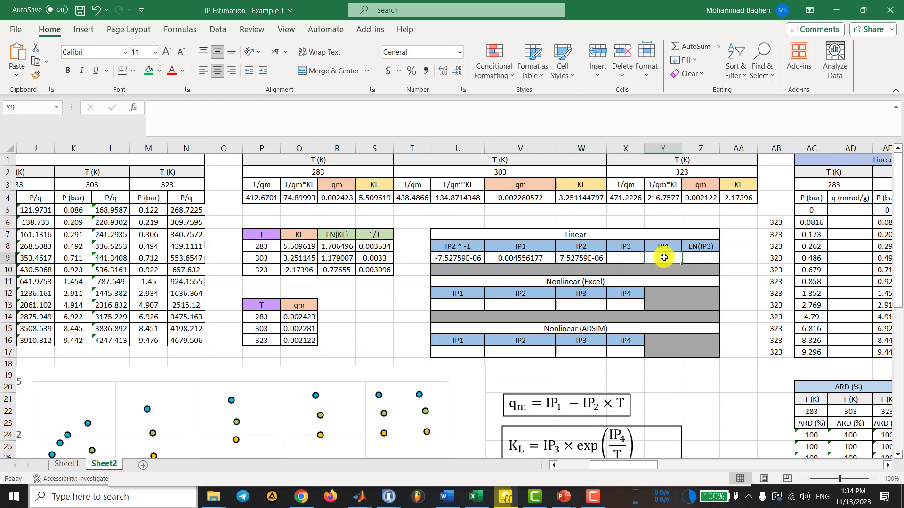
type("=LINES")
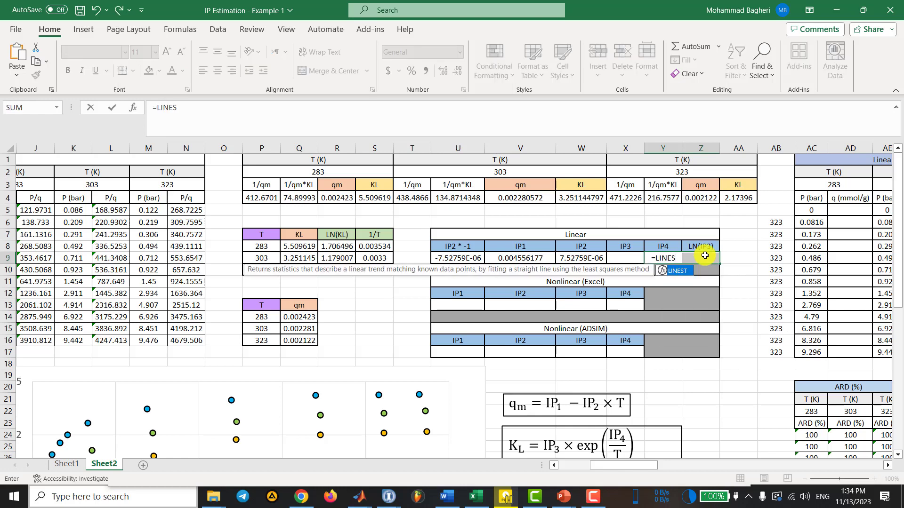
key("Tab")
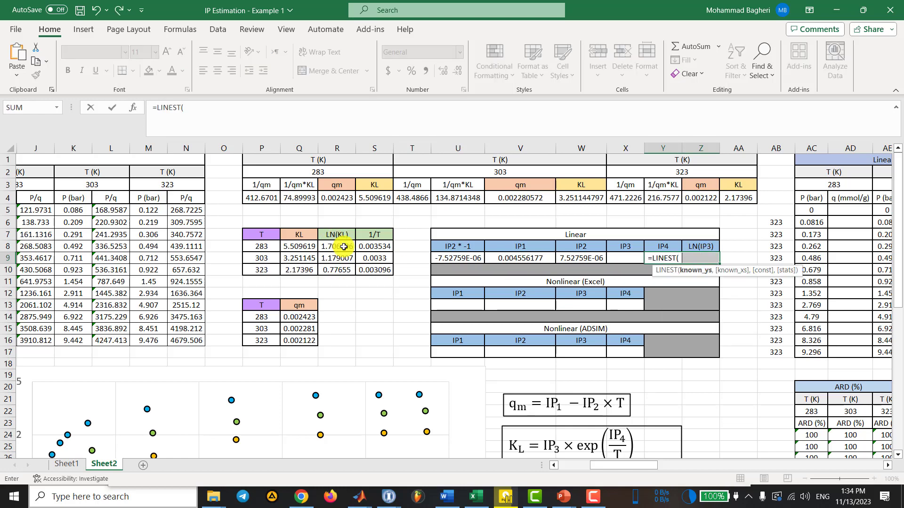
left_click_drag(344, 246, 344, 274)
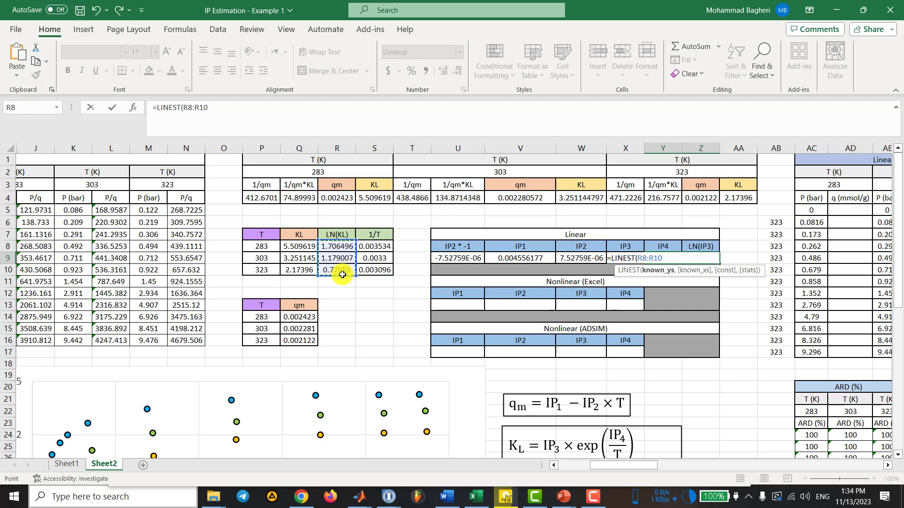
type(",")
left_click_drag(374, 247, 376, 272)
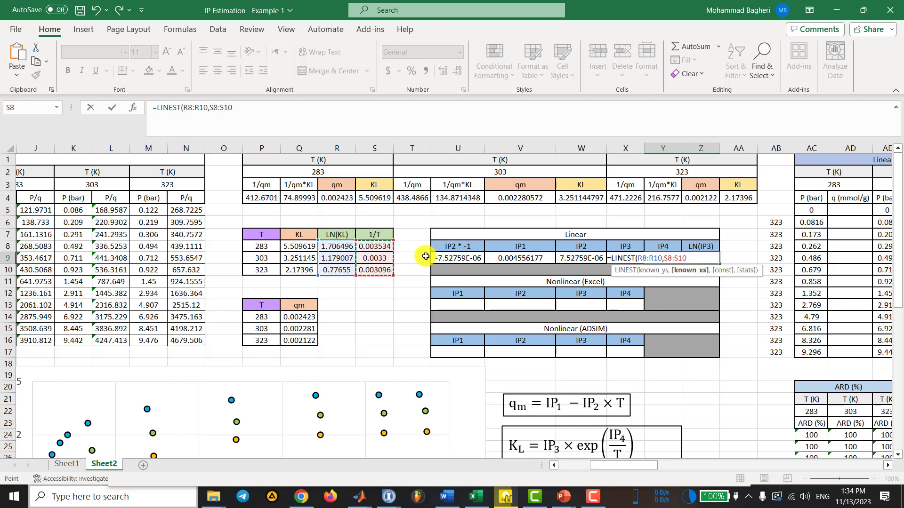
key("Return")
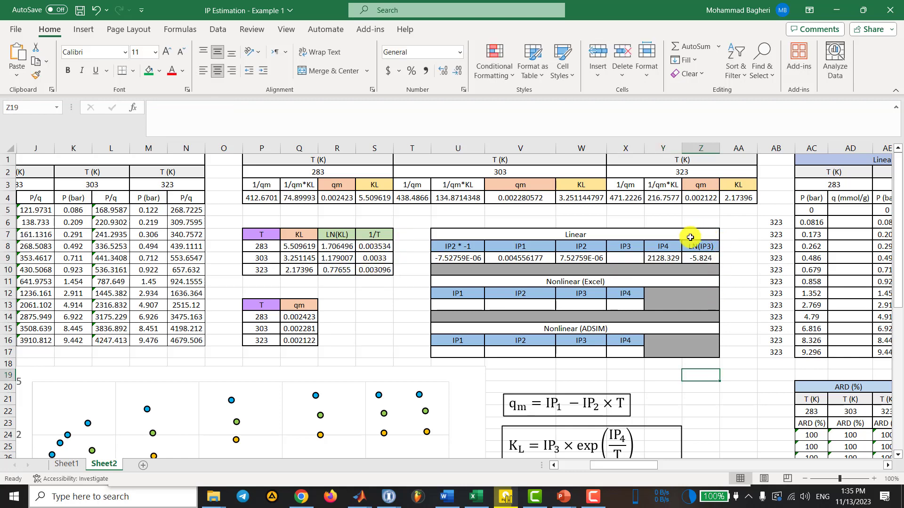
- Calculate the linear IP3 in X9 as the exponential of the LN(IP3) value
left_click(628, 258)
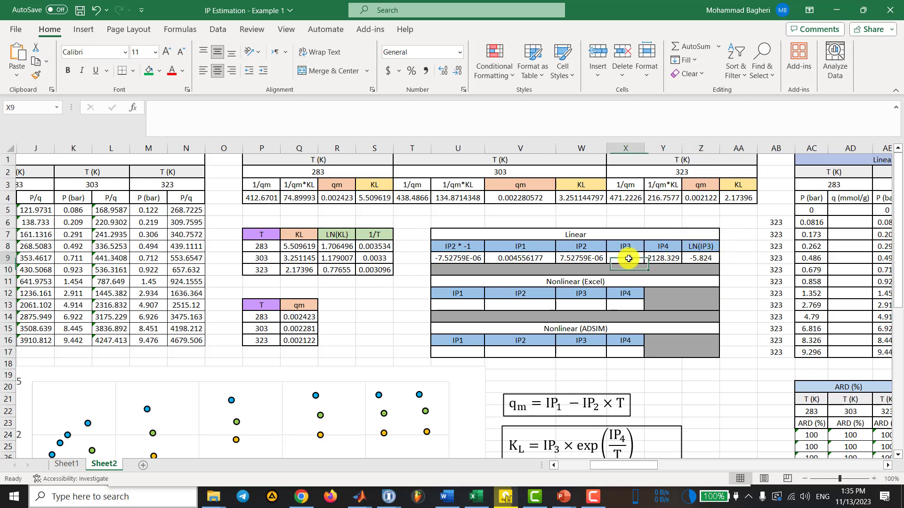
type("=ex")
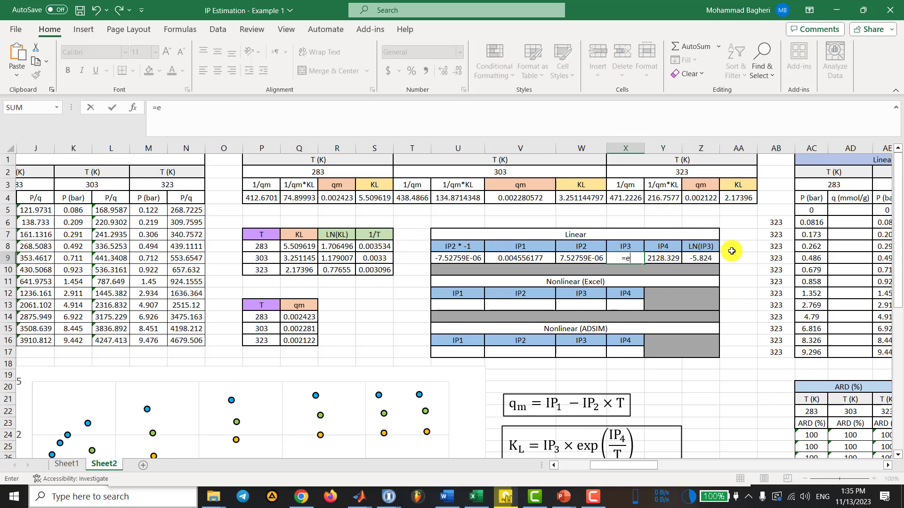
type("p")
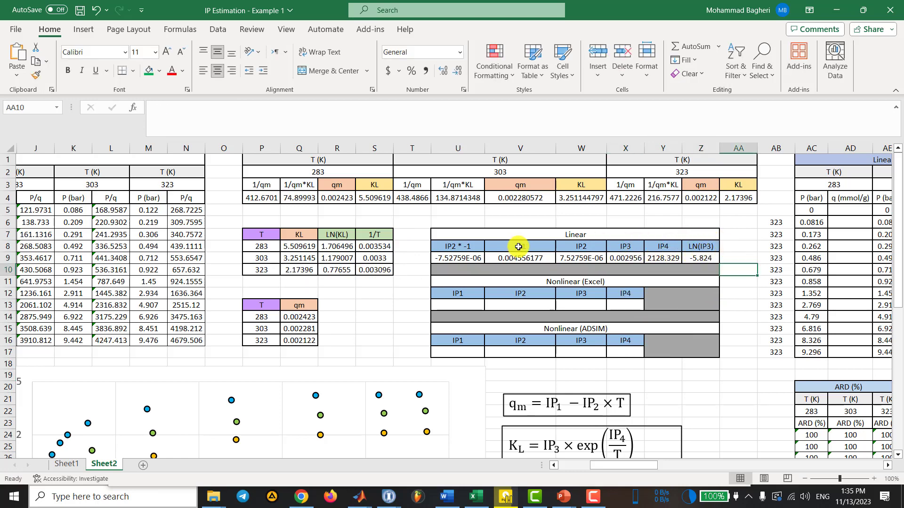
- Review the linear IP1 to IP4 results and the linear and non-linear isotherm equations beside the chart
left_click_drag(518, 246, 663, 261)
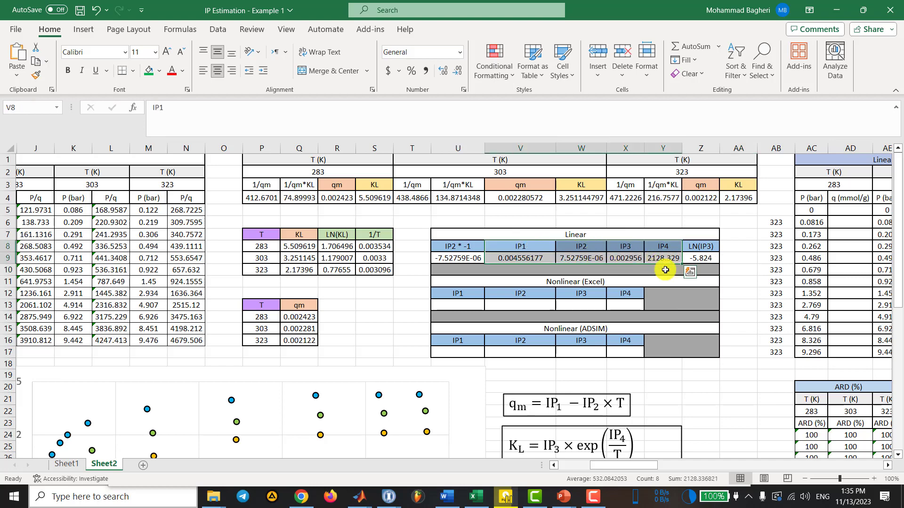
left_click(750, 304)
scroll(750, 305, "down", 9)
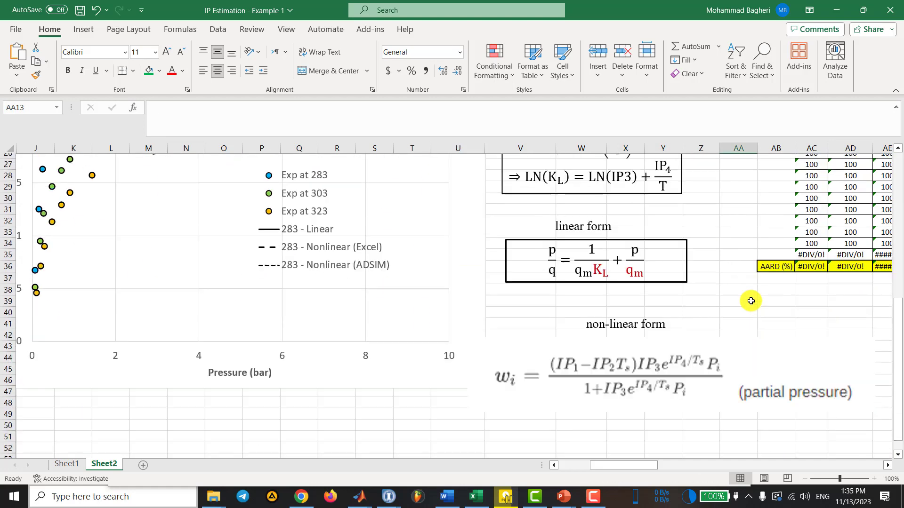
key("Down")
key("Down")
key("Down")
key("Down")
key("Down")
key("Down")
- Examine the Linear Model (Excel), Nonlinear Model (Excel) and Nonlinear Model (ADSIM) tables with the ARD (%) tables below them
left_click_drag(640, 465, 680, 448)
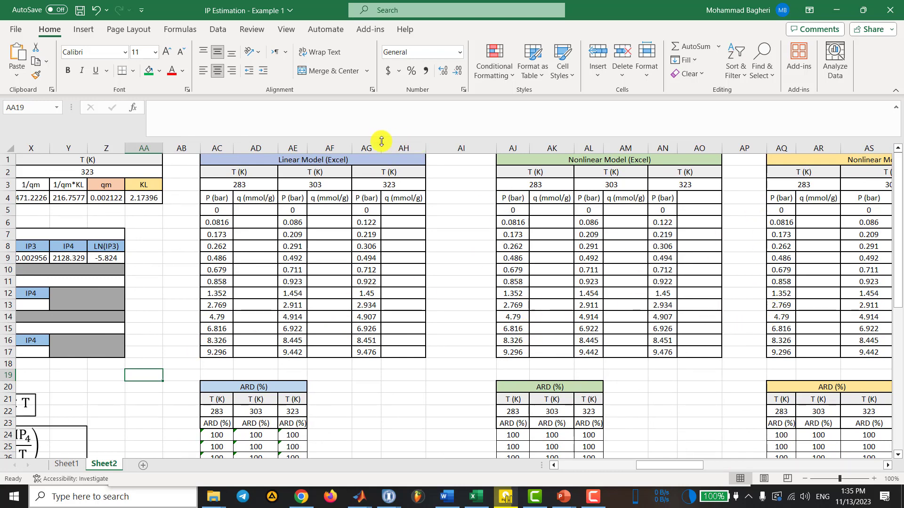
left_click_drag(663, 465, 676, 465)
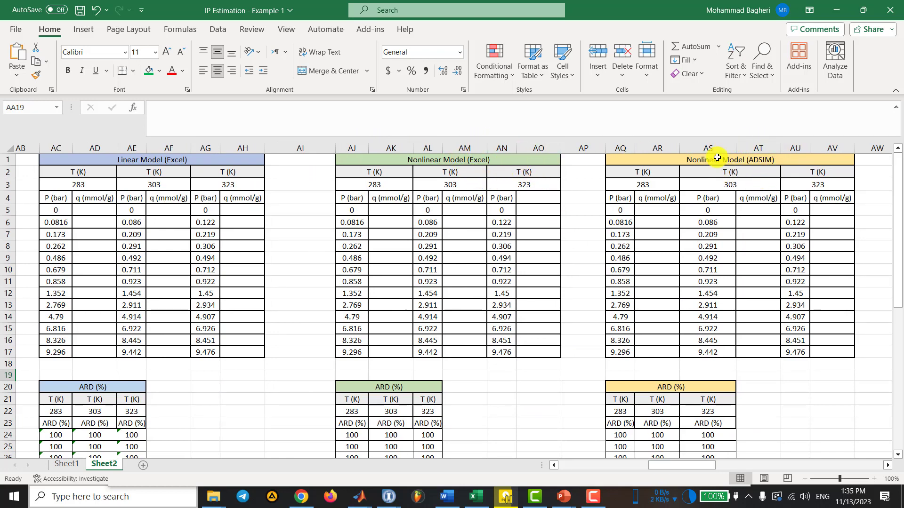
scroll(594, 271, "down", 3)
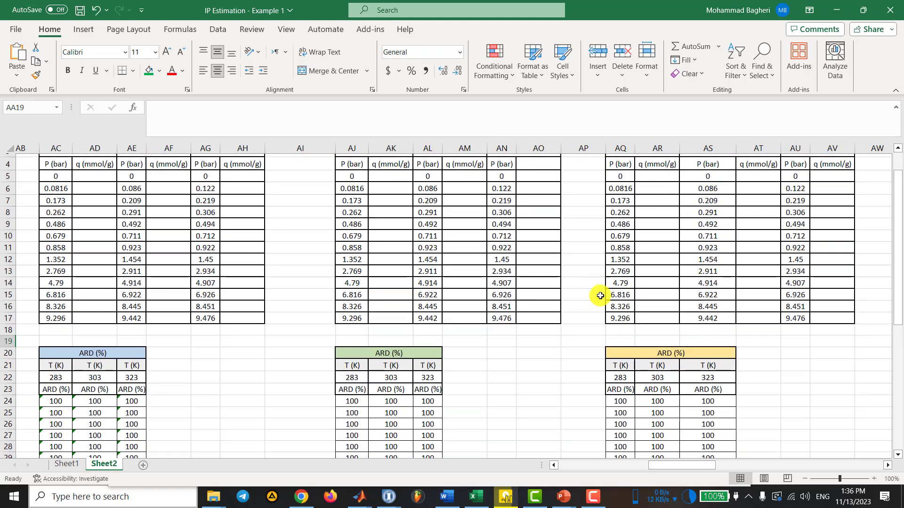
left_click_drag(668, 465, 657, 466)
scroll(629, 403, "down", 3)
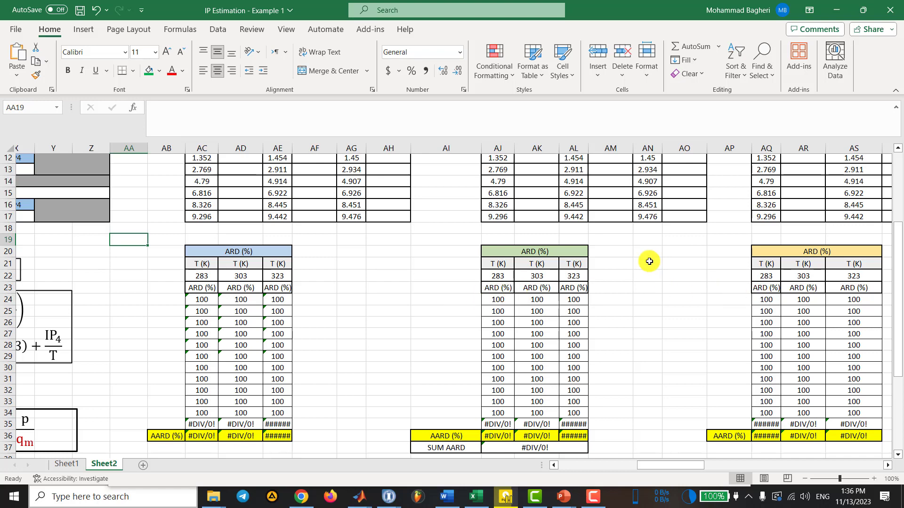
scroll(649, 261, "up", 2)
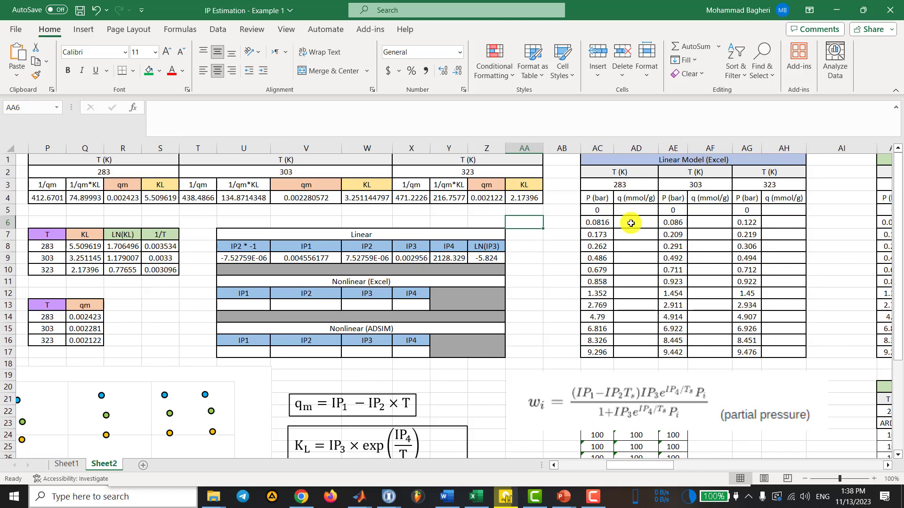
- Start the 283 K linear-model q formula in AD6 with the capacity factor (V9-W9*AC3), using linear IP1, IP2 and temperature
left_click_drag(636, 222, 636, 352)
left_click(537, 259)
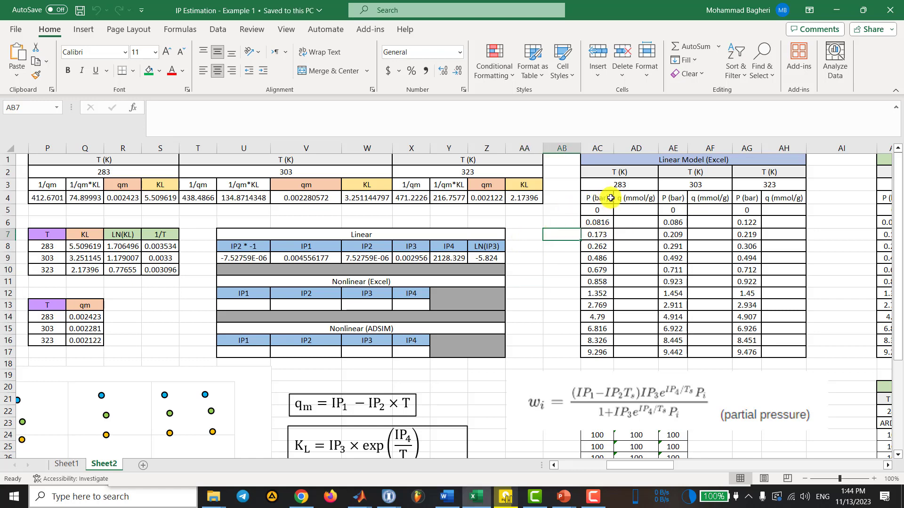
left_click(633, 222)
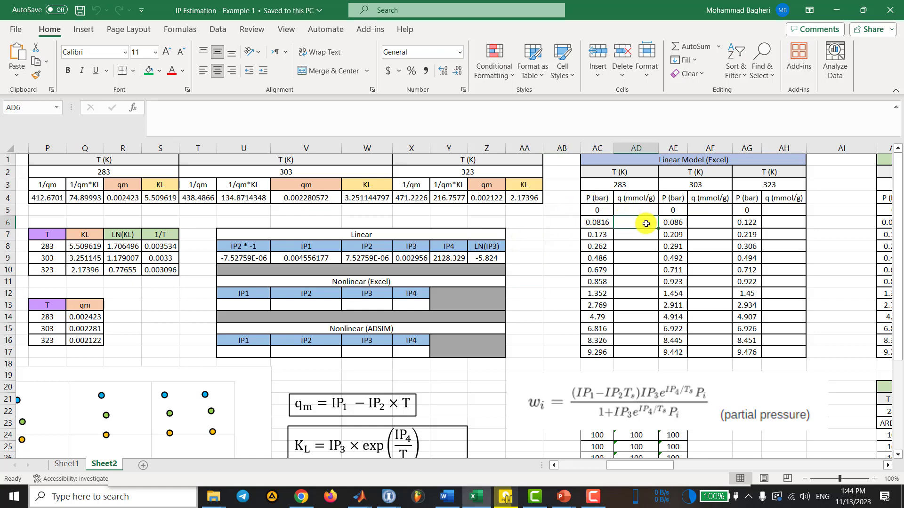
type("=(")
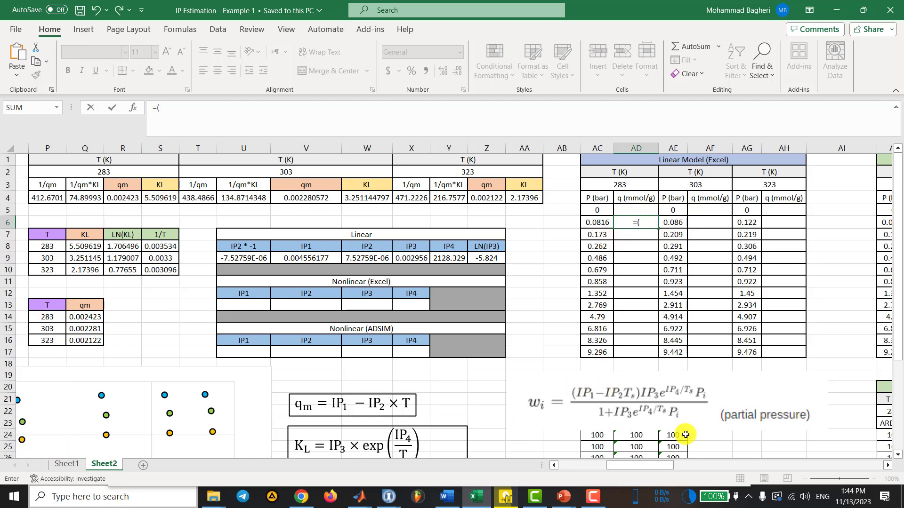
left_click(323, 260)
type("-")
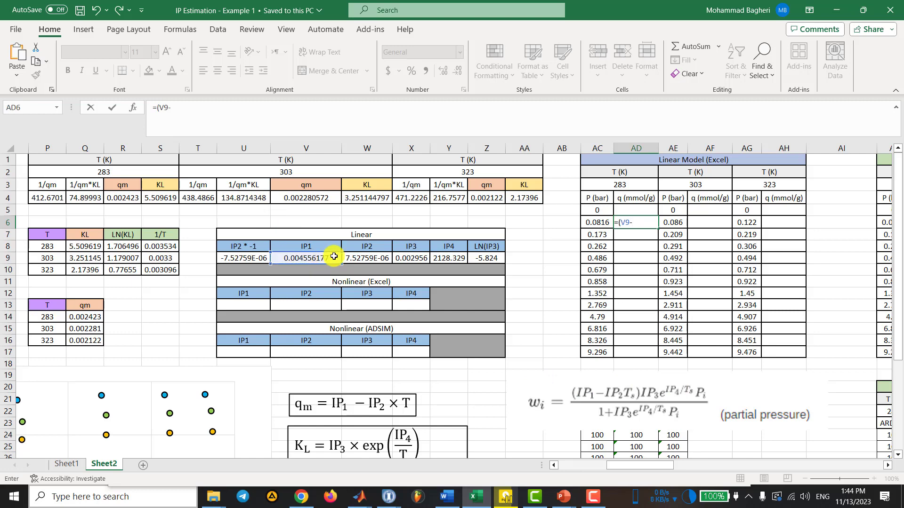
left_click(367, 258)
type("*")
left_click(616, 187)
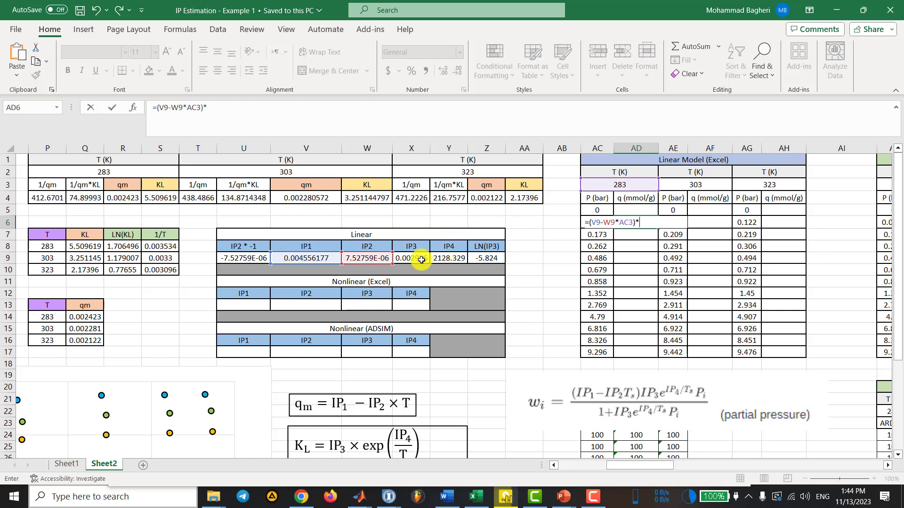
- Complete the numerator of the AD6 formula by multiplying by X9*exp(Y9/AC3)*AC6
type("exp(")
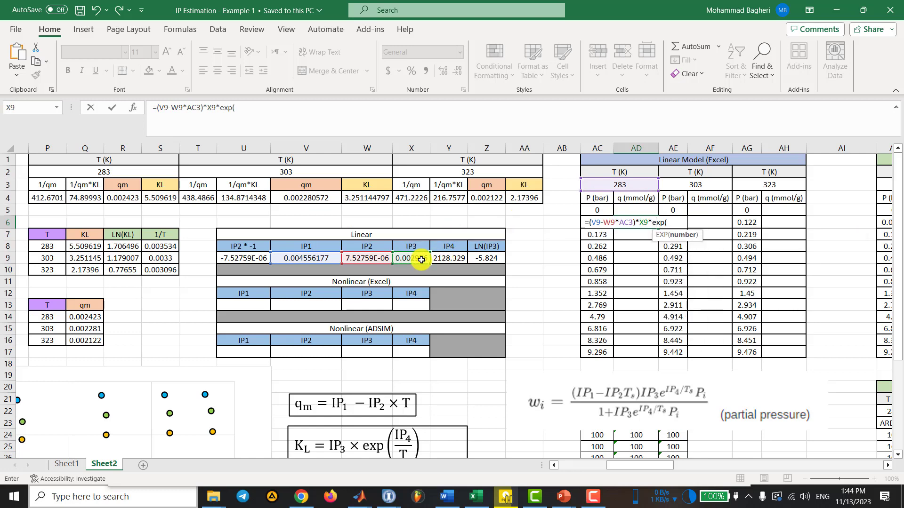
left_click(448, 257)
type("/")
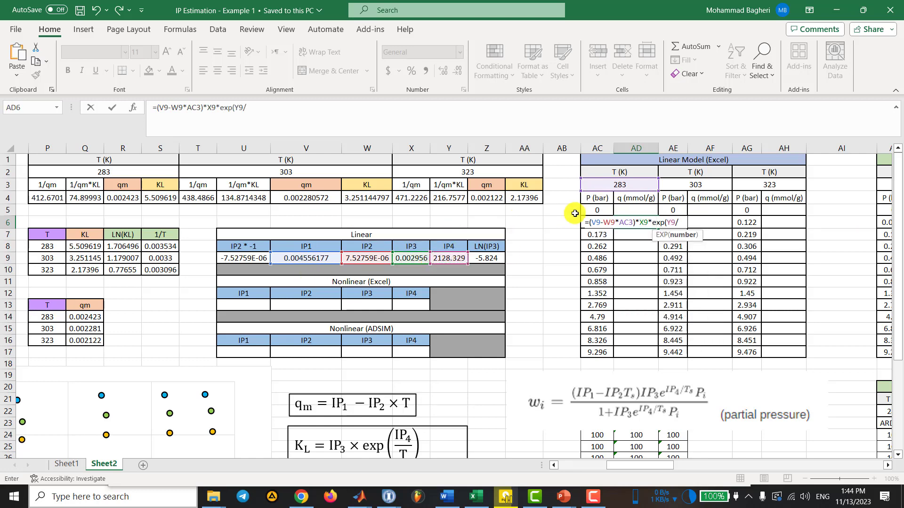
left_click(619, 179)
type(")*")
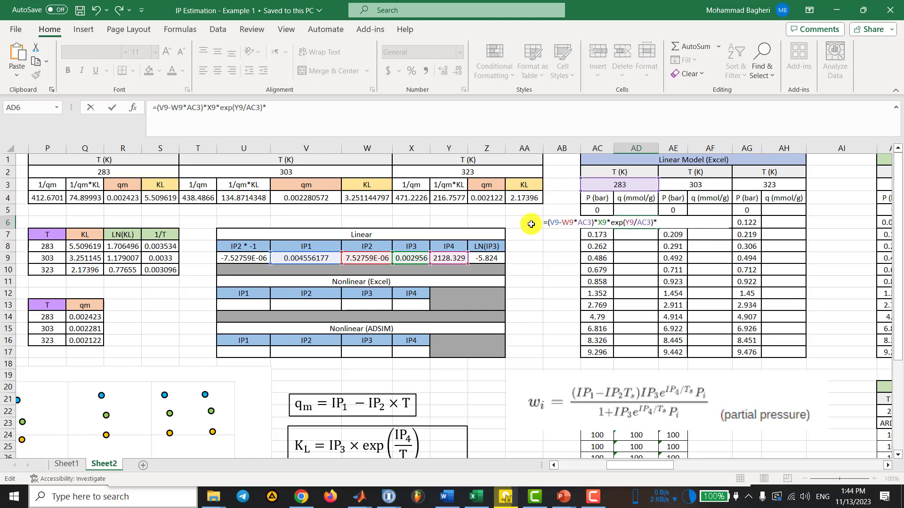
type("AC6")
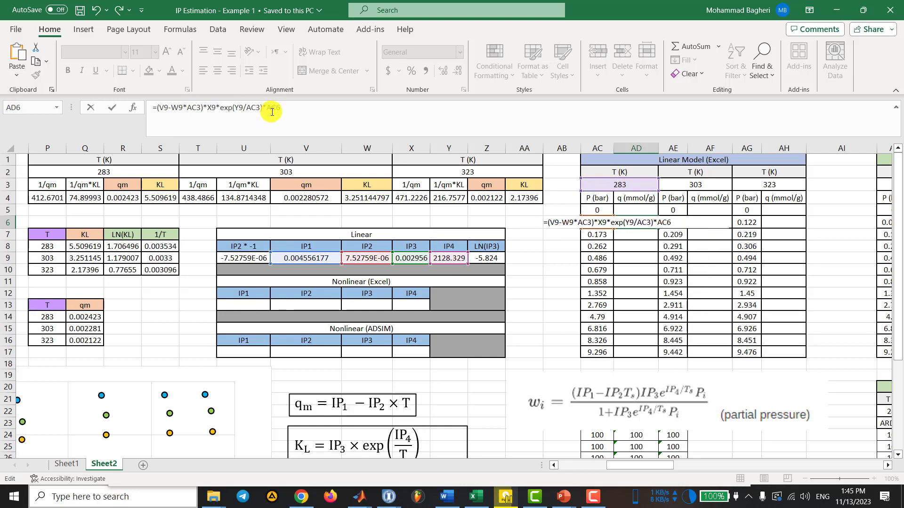
- Make the V9, W9, AC3, X9 and Y9 references absolute in the AD6 numerator, keeping the pressure reference AC6 relative
left_click(262, 114)
double_click(274, 107)
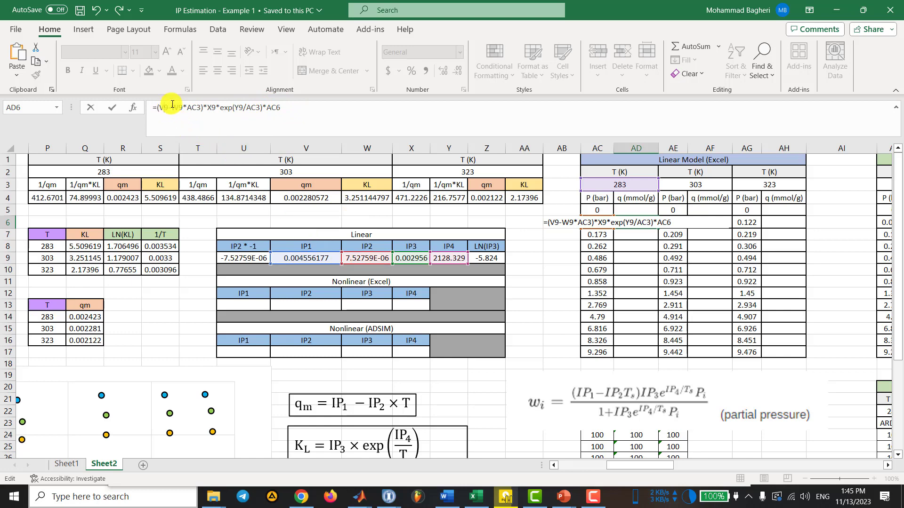
key("F4")
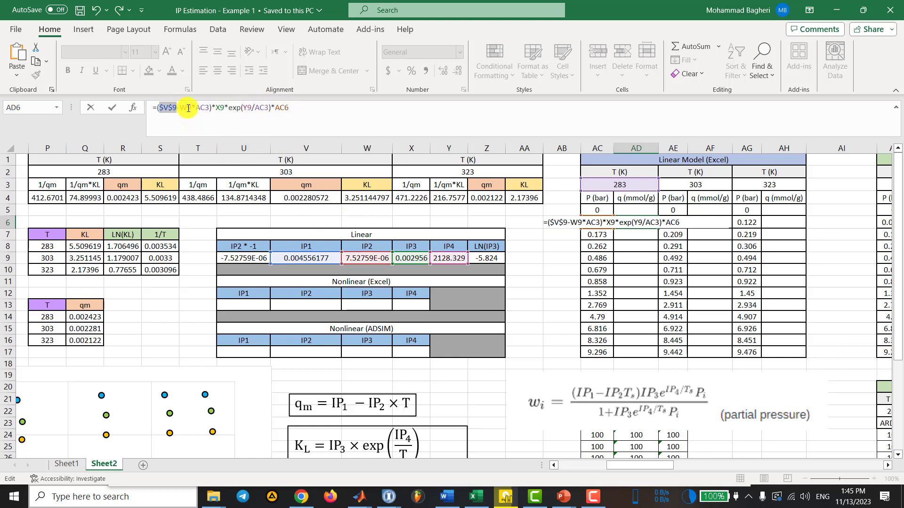
left_click(186, 108)
key("F4")
key("F4")
left_click(237, 107)
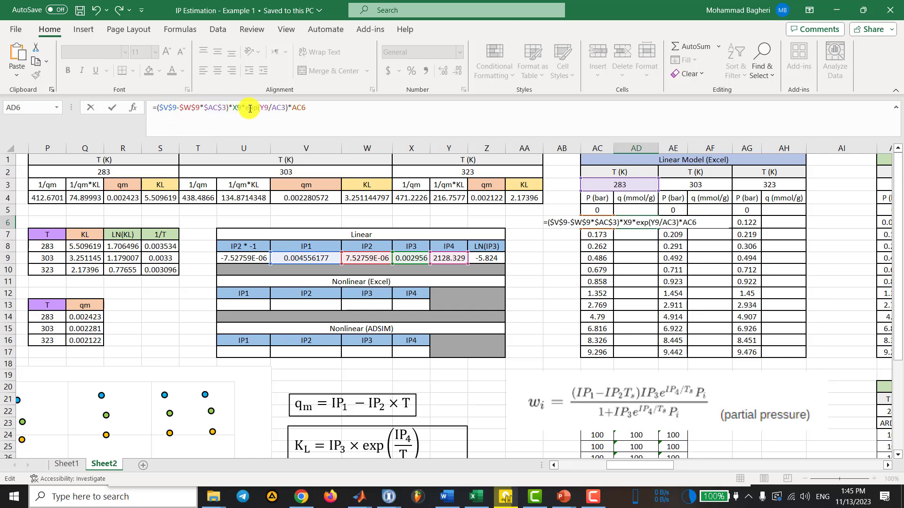
key("F4")
left_click(281, 108)
key("F4")
left_click(294, 107)
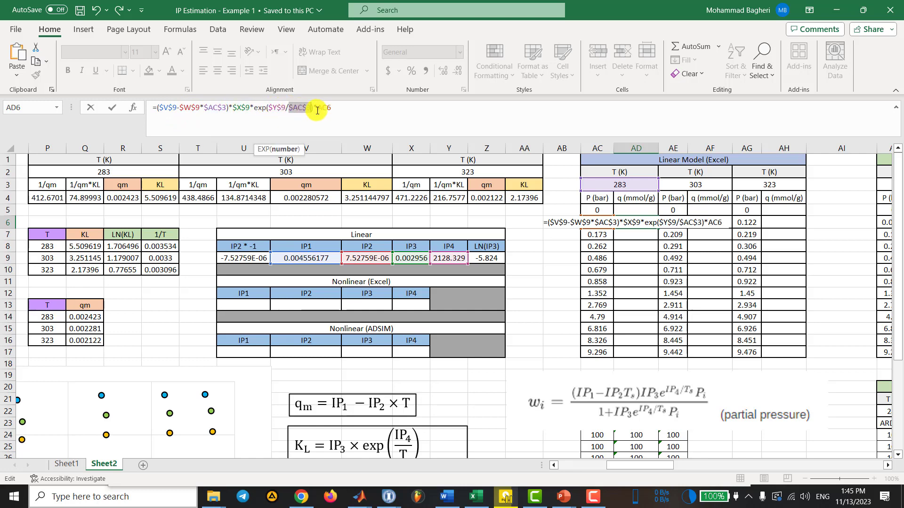
key("F4")
- Divide the AD6 formula by the denominator (1+(AC6*X9*exp(Y9/AC3)))
type("1+(X9")
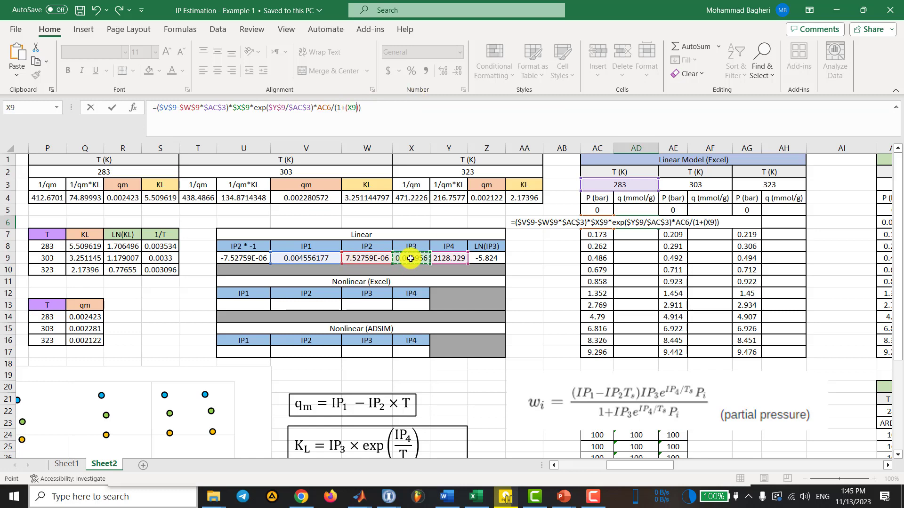
type("exp(")
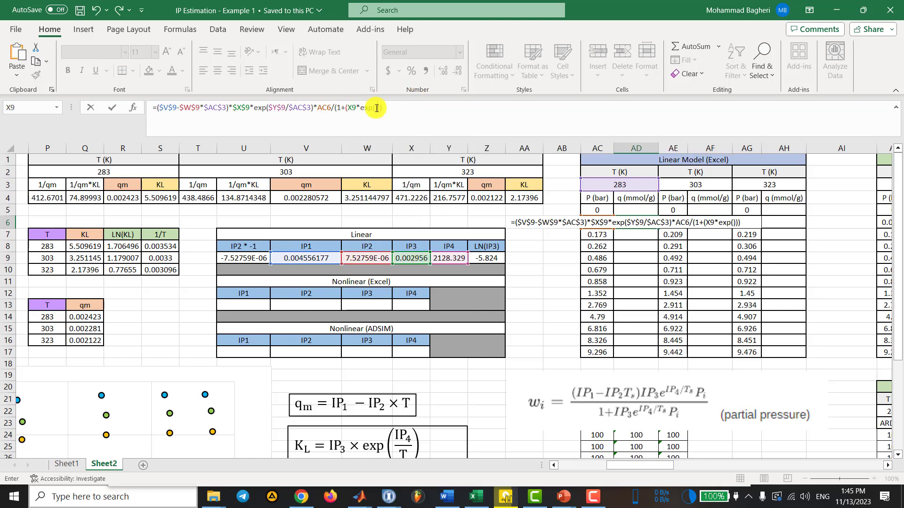
left_click(376, 108)
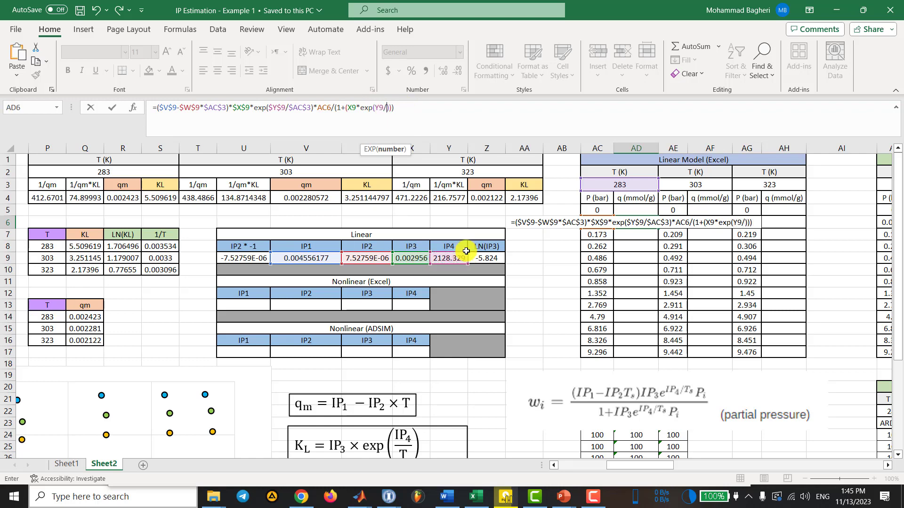
left_click(619, 185)
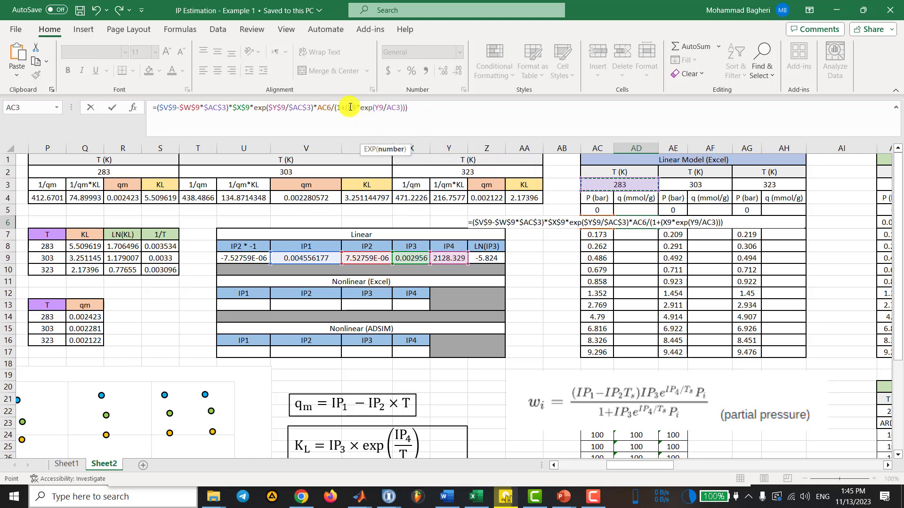
left_click(429, 107)
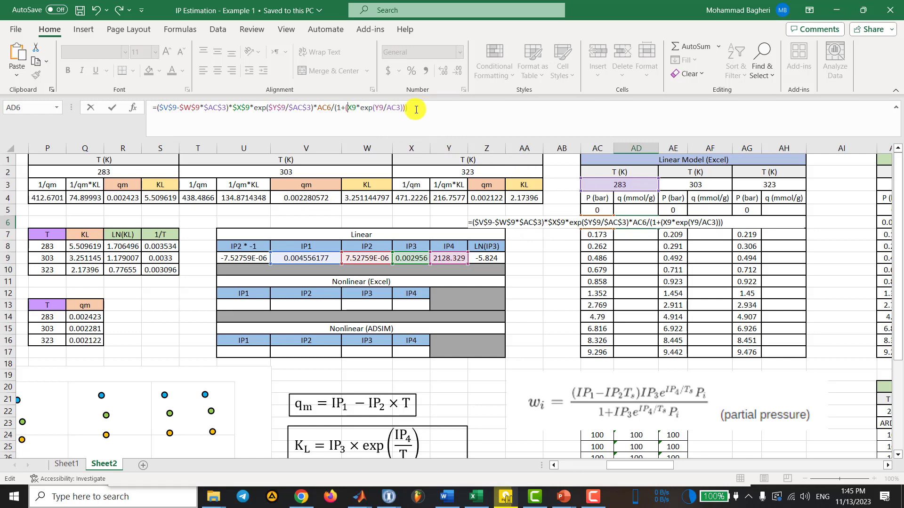
type("*")
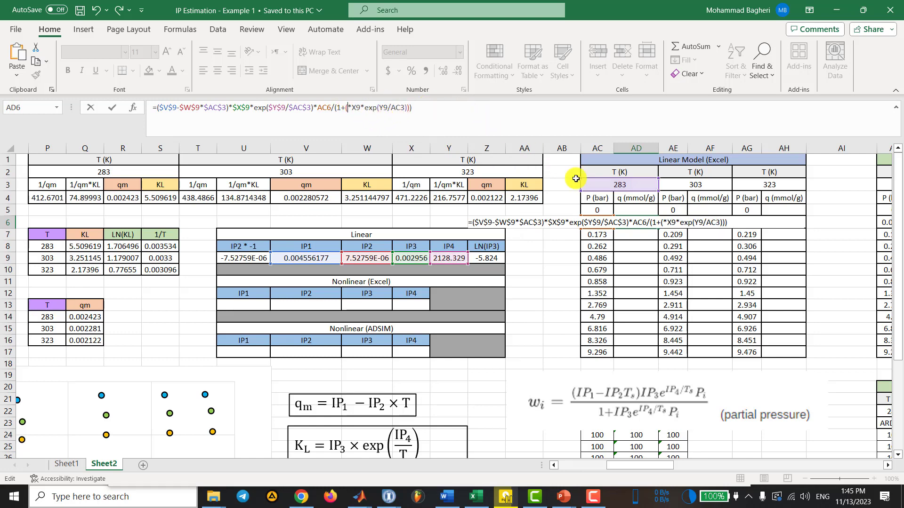
left_click(346, 107)
type("AC6")
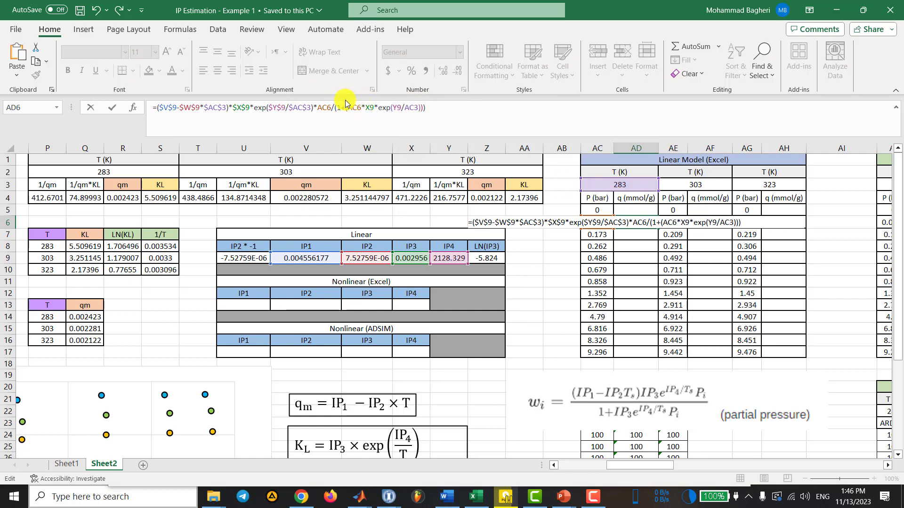
- Make X9, Y9 and AC3 absolute in the denominator and enter the completed q formula in AD6
left_click(372, 107)
key("F4")
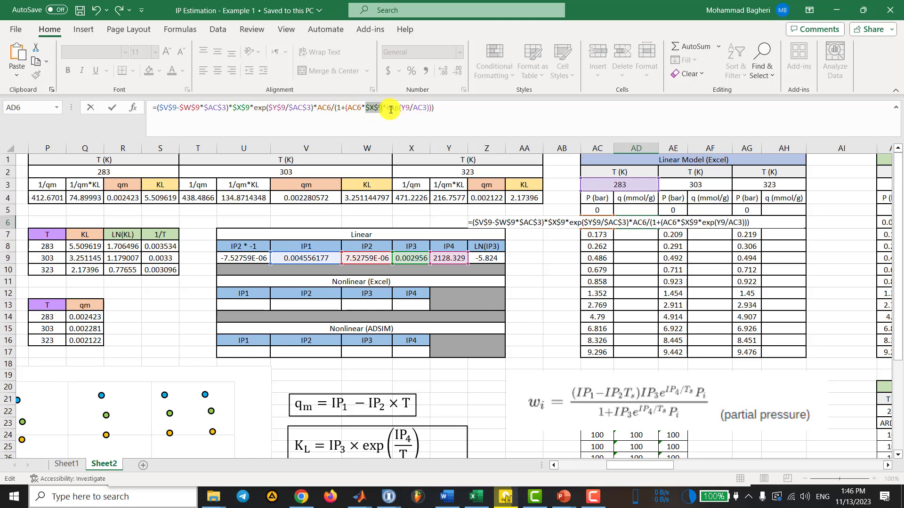
left_click(415, 108)
key("F4")
left_click(432, 108)
key("F4")
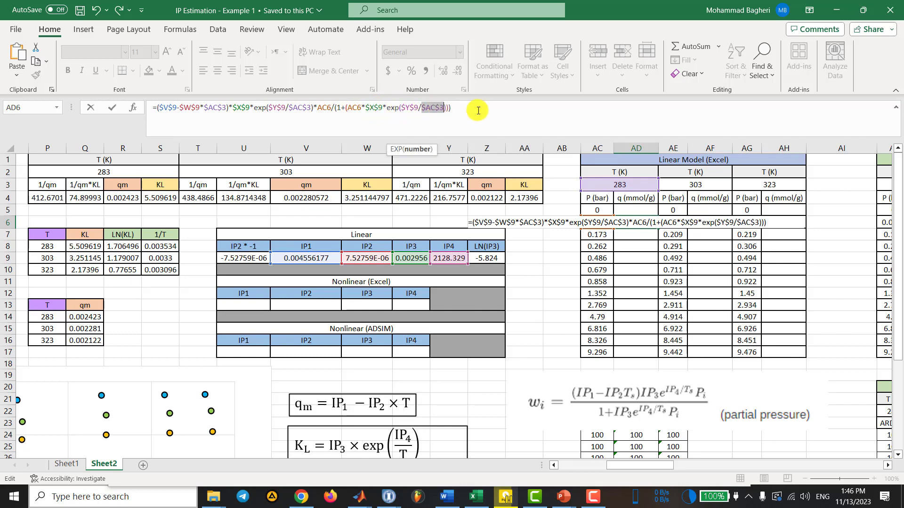
key("Return")
- Fill the AD6 formula down through AD17 and enter 0 for q at zero pressure in AD5
left_click(640, 223)
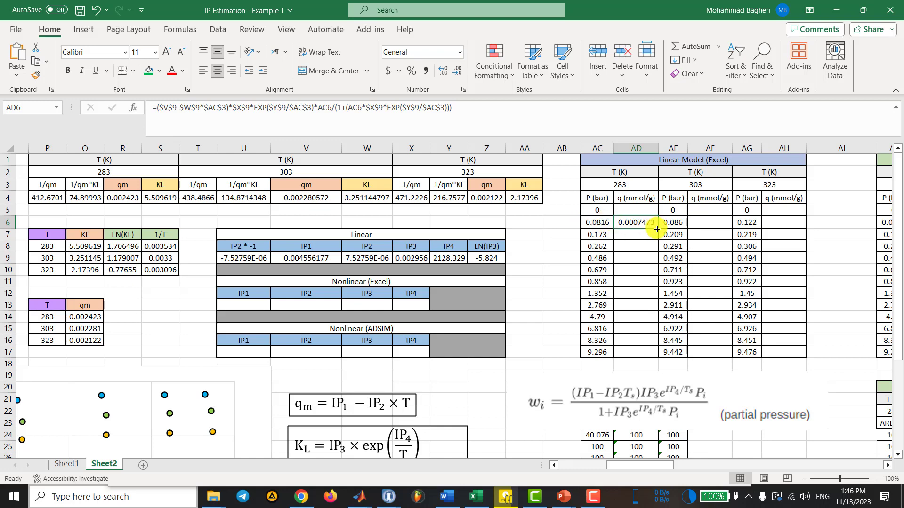
double_click(657, 229)
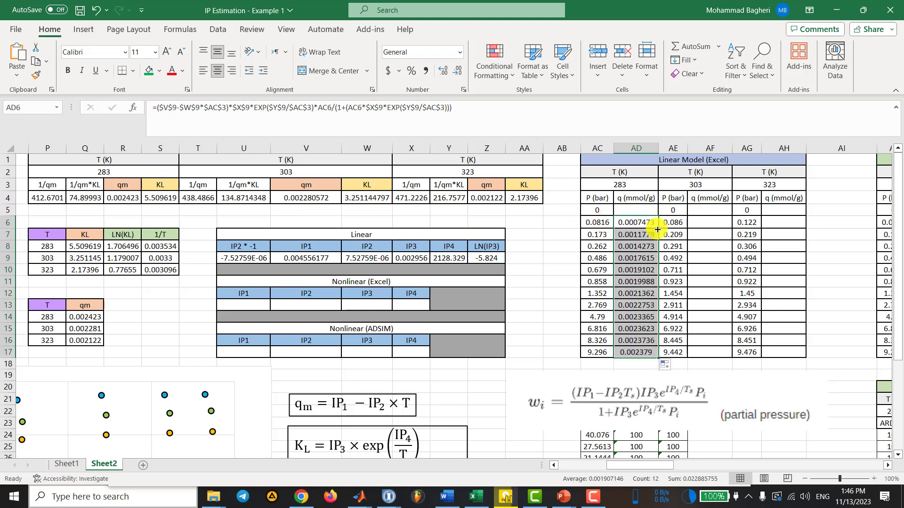
left_click(628, 211)
type("0")
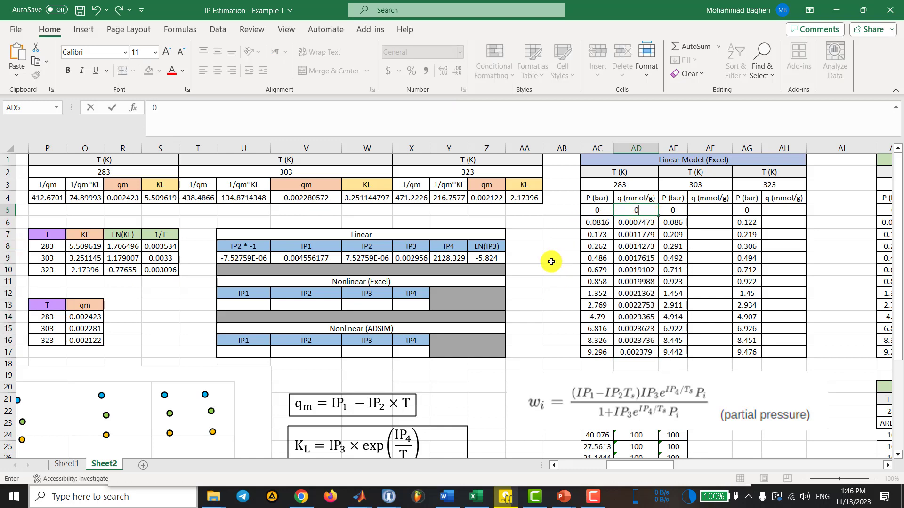
left_click(550, 262)
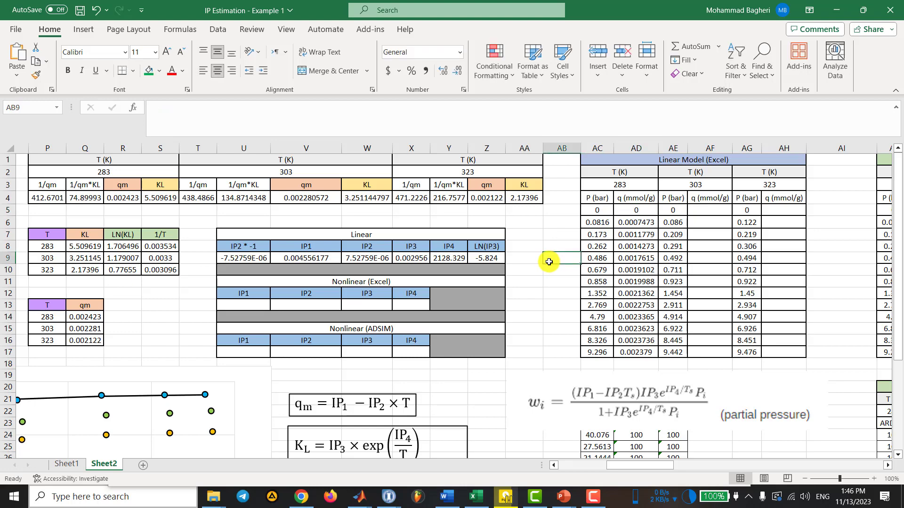
- Compare the 283 - Linear curve with the experimental points in the loading chart and examine the linear ARD (%) table
scroll(549, 262, "down", 3)
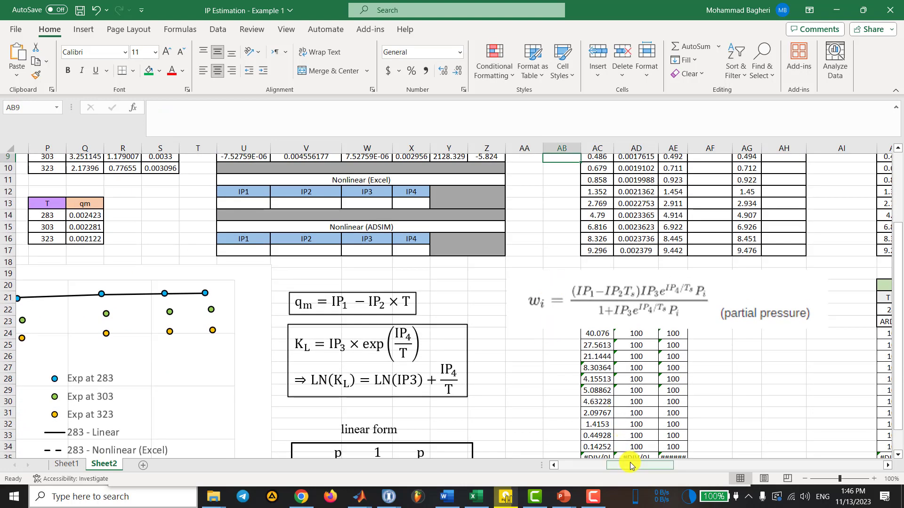
left_click_drag(630, 464, 604, 463)
scroll(469, 360, "down", 3)
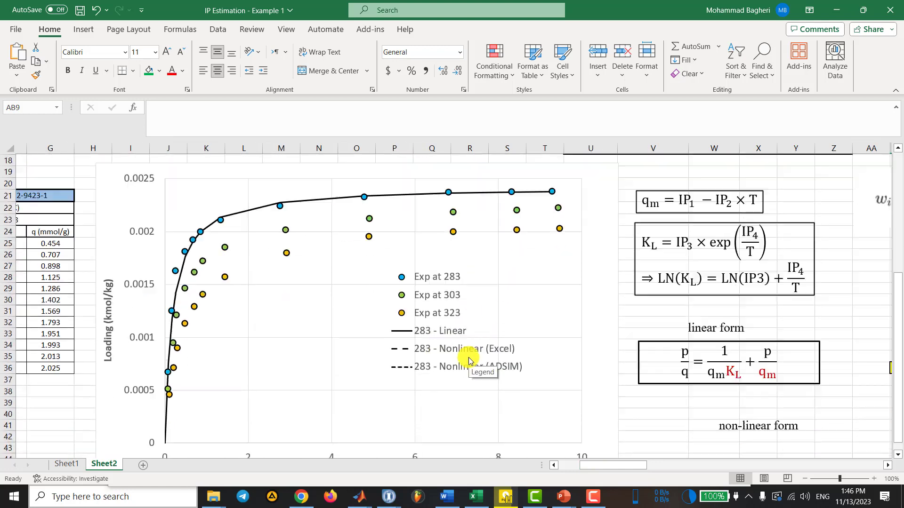
scroll(468, 360, "down", 1)
scroll(357, 353, "up", 1)
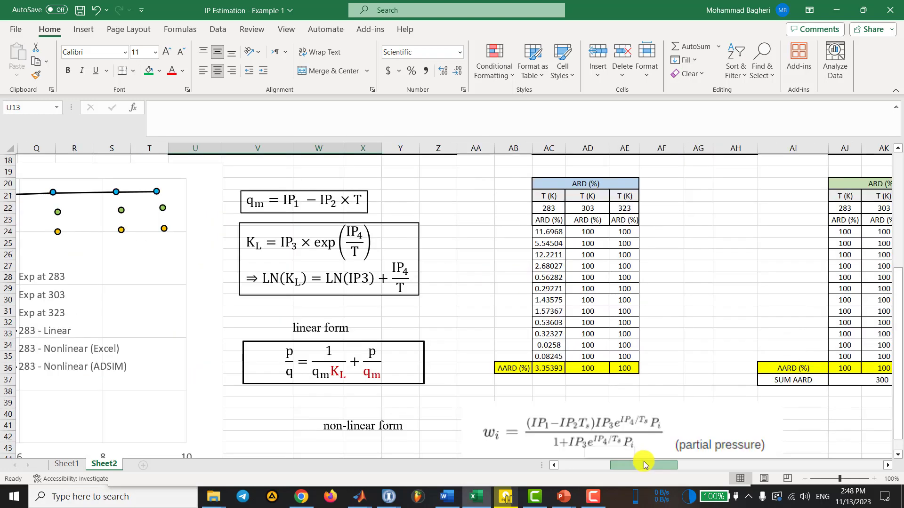
scroll(547, 403, "up", 2)
scroll(511, 354, "down", 1)
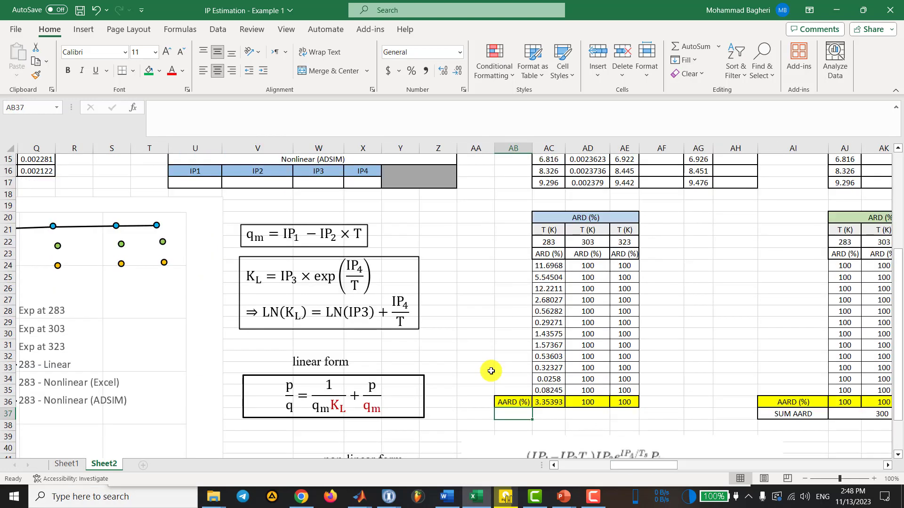
left_click(490, 368)
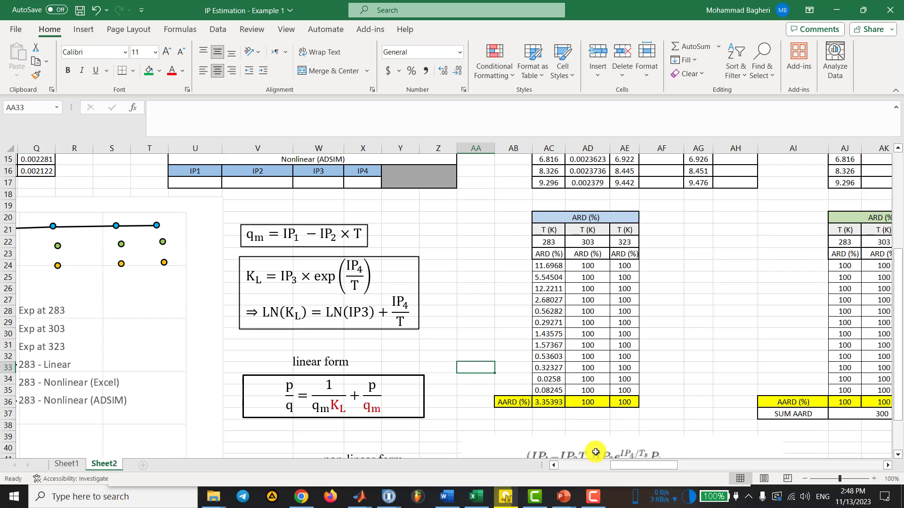
mouse_move(621, 465)
left_mouse_down()
mouse_move(591, 466)
mouse_move(621, 464)
left_mouse_up()
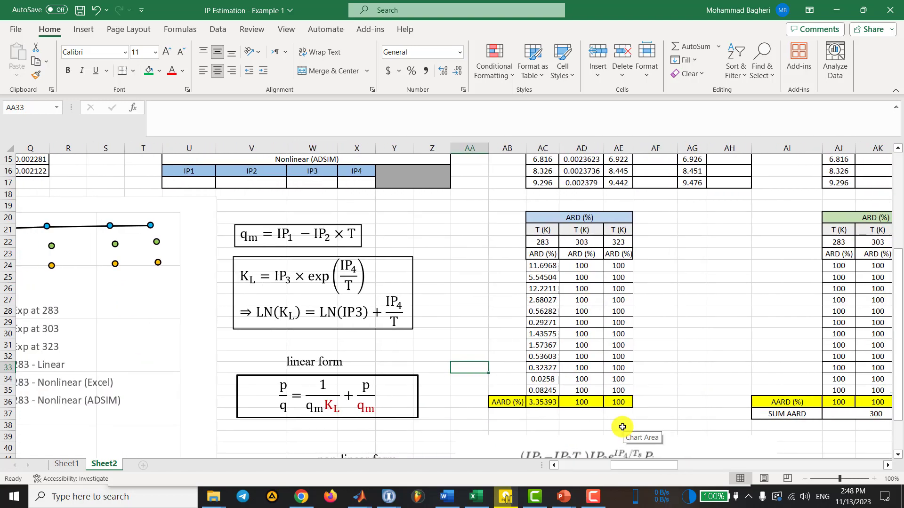
- Copy the 283 K q values in AD5:AD17 into the 303 K and 323 K q columns, starting at AF5 and AH5
scroll(628, 411, "up", 5)
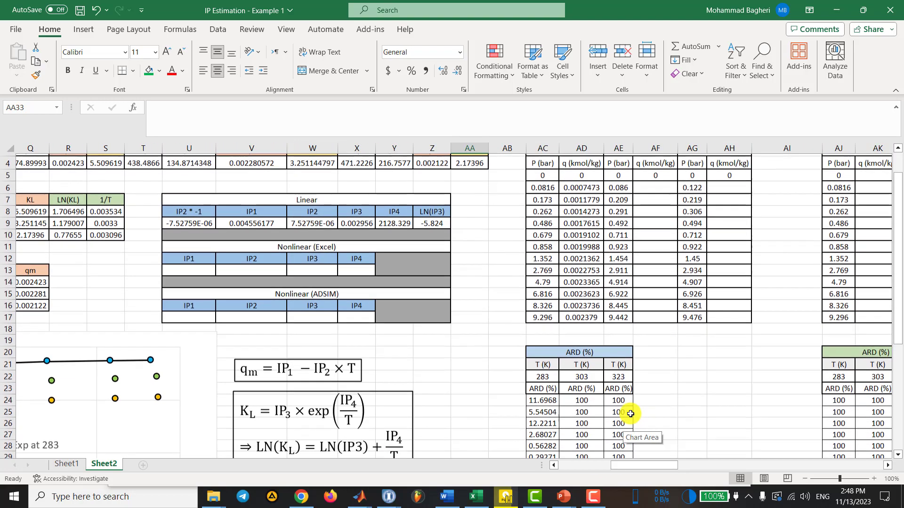
left_click(601, 210)
key("ctrl+shift+Down")
key("ctrl+c")
key("Right")
key("Right")
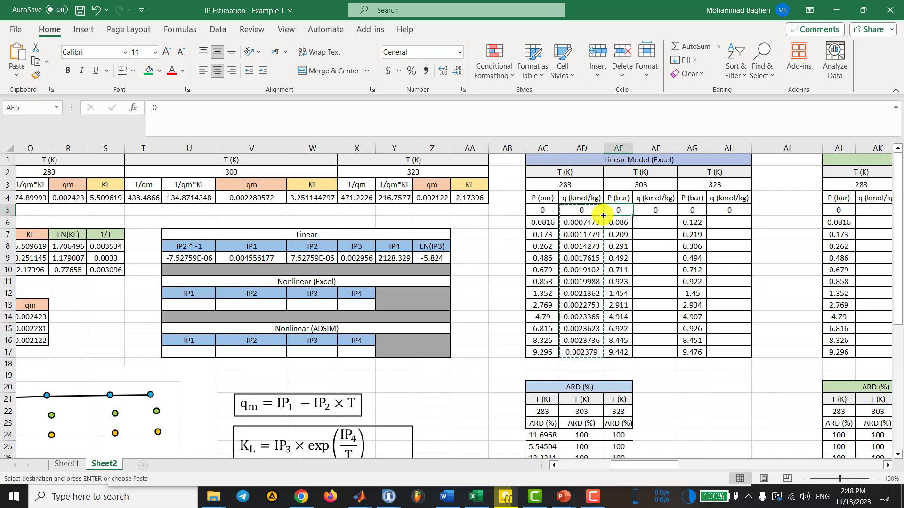
key("ctrl+v")
key("Right")
key("Right")
key("ctrl+v")
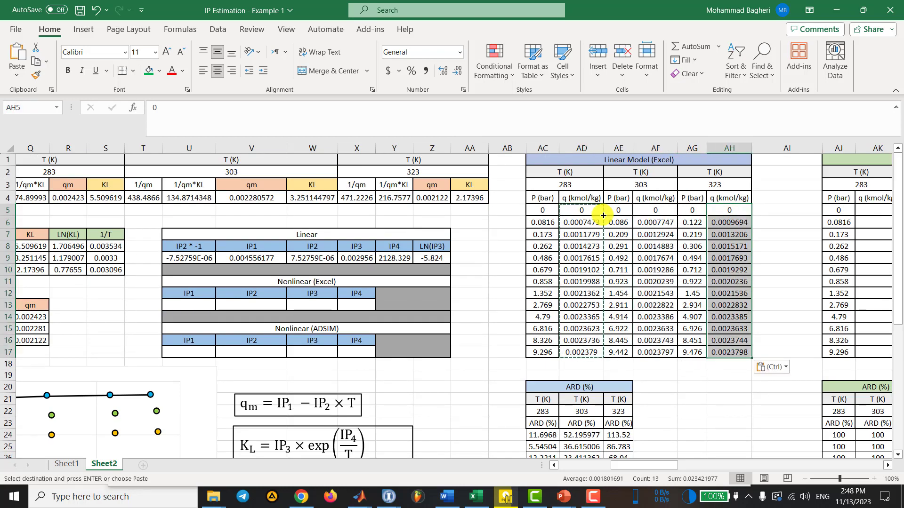
- Point the temperature references in the 303 K q formula in AF6 to $AE$3 and fill it down through AF17
key("Escape")
left_click(654, 222)
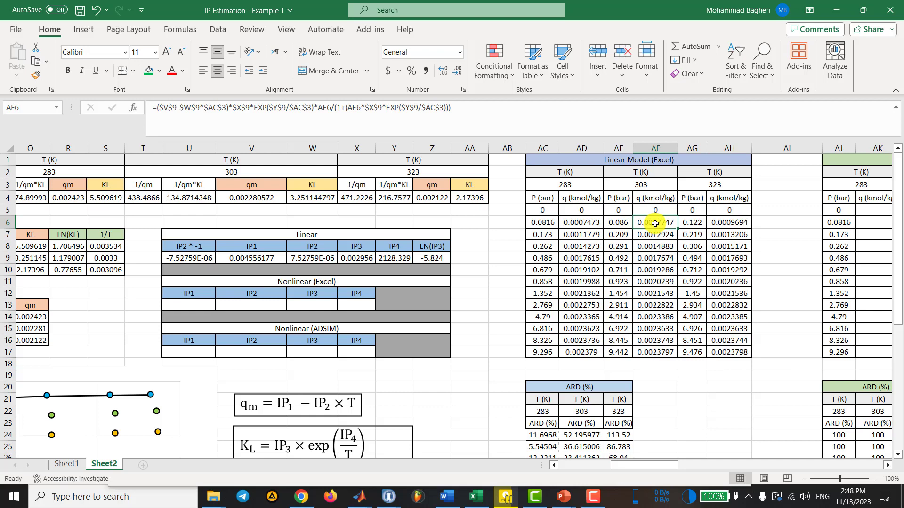
left_click(368, 107)
left_click_drag(589, 180, 635, 187)
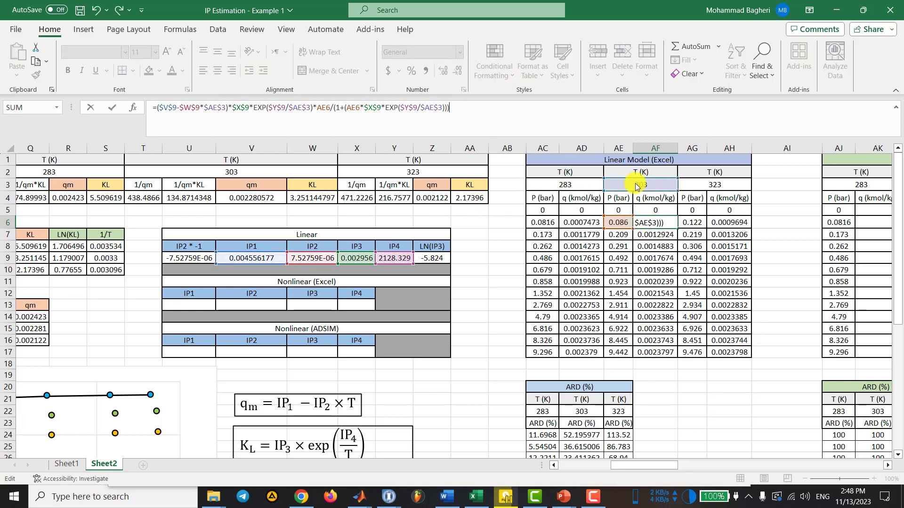
key("Return")
left_click(659, 222)
double_click(678, 228)
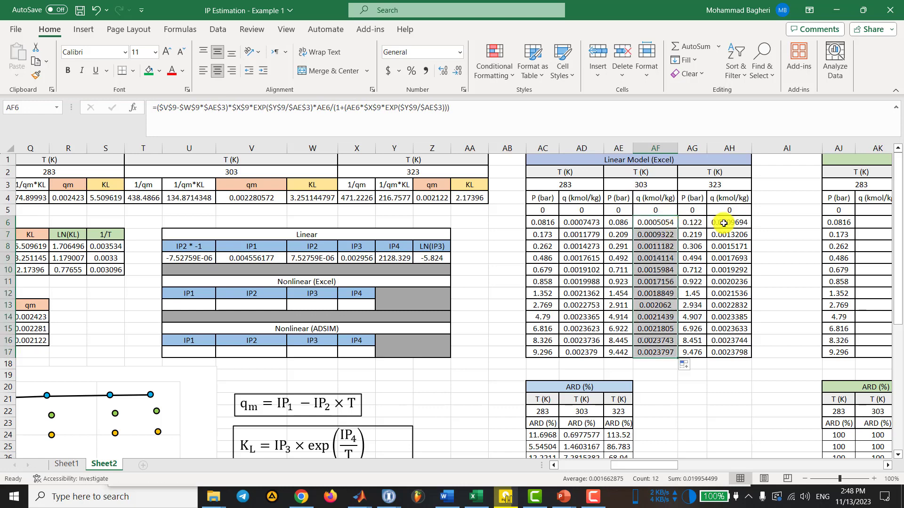
- Point the temperature references in the 323 K q formula in AH6 to $AG$3 and fill it down through AH17
double_click(723, 224)
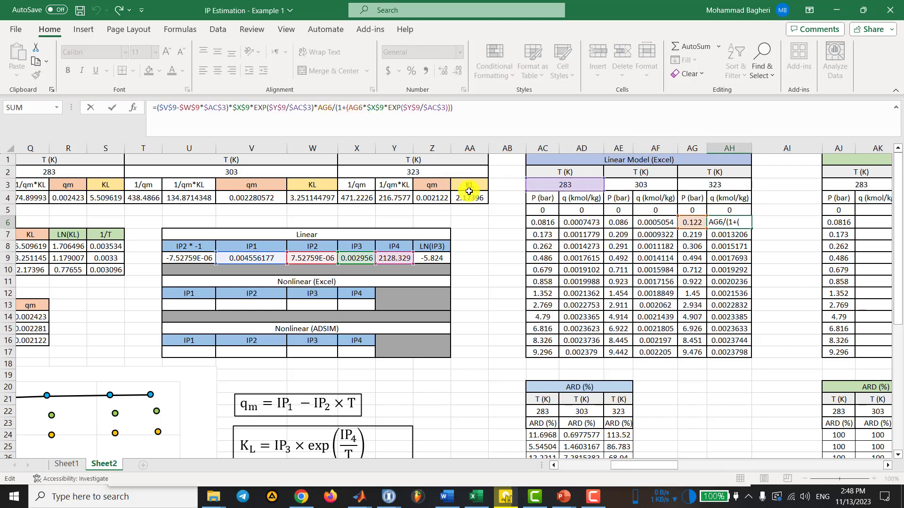
left_click_drag(602, 183, 748, 182)
left_click_drag(579, 181, 692, 178)
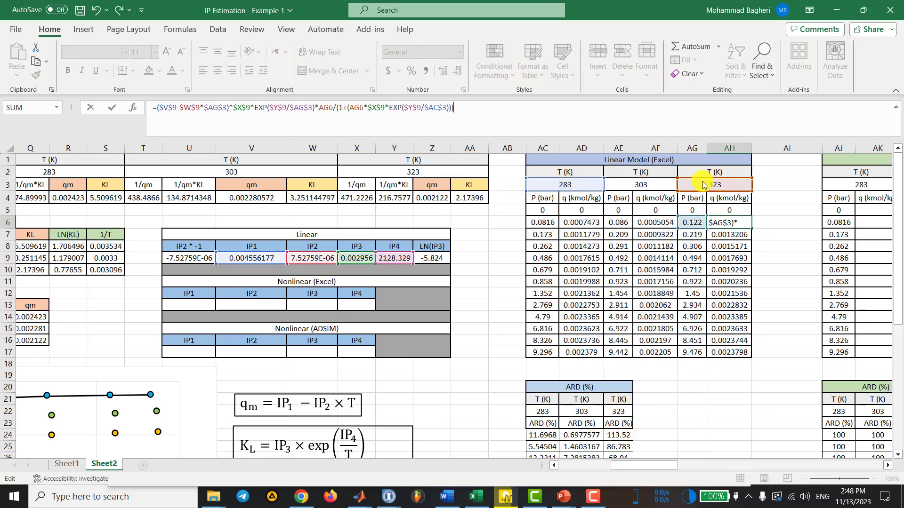
left_click_drag(575, 182, 696, 177)
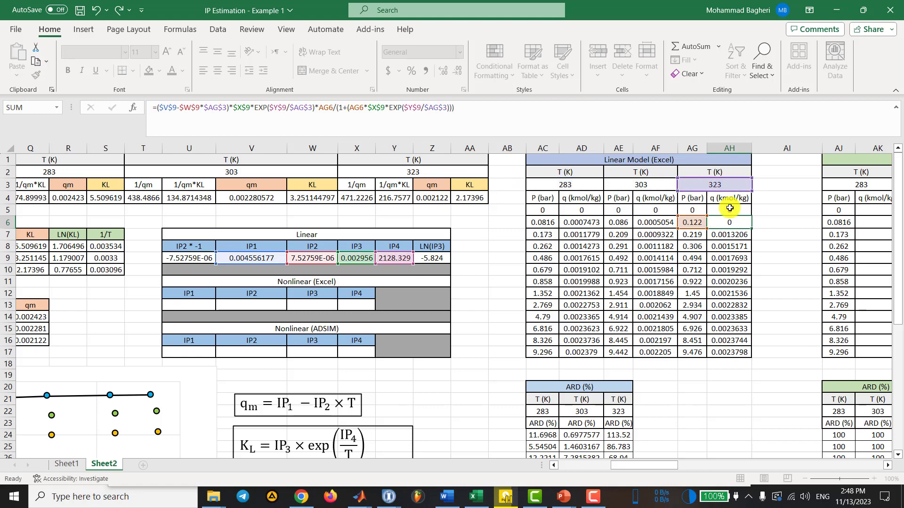
left_click(736, 222)
double_click(749, 227)
scroll(750, 228, "down", 5)
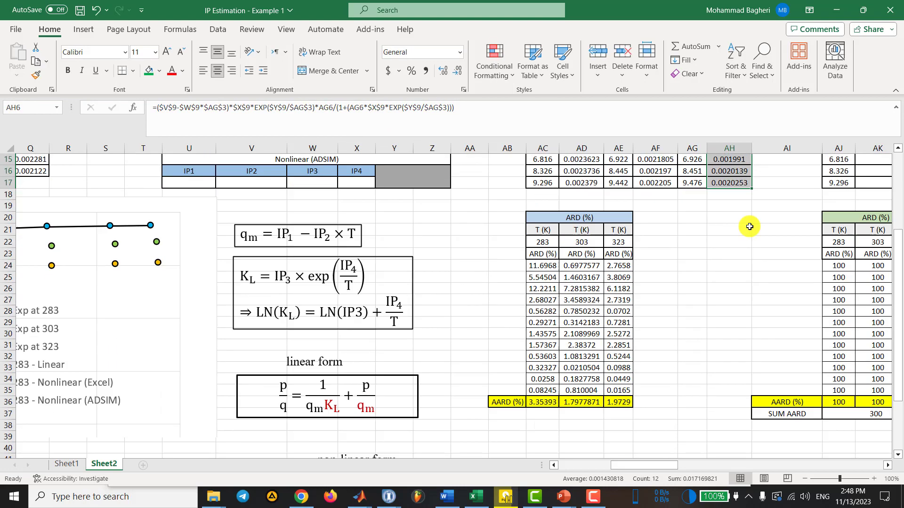
left_click(691, 241)
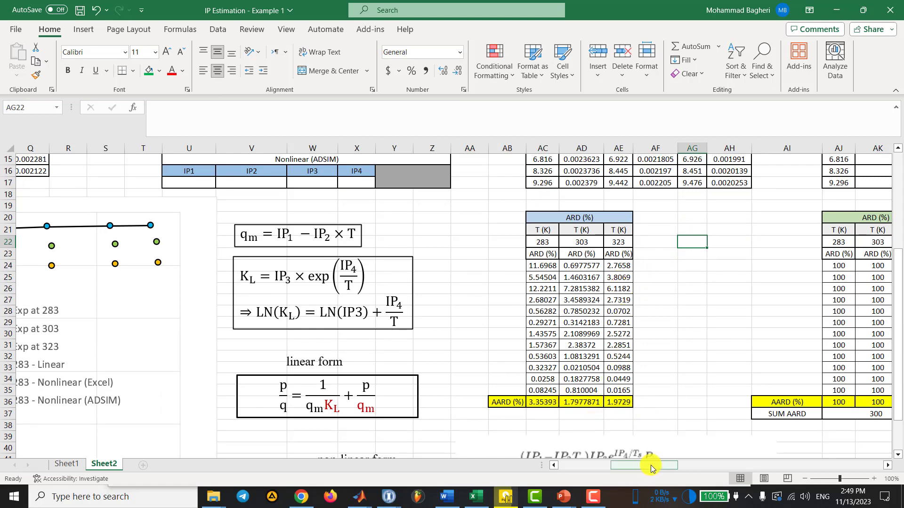
- Copy the linear q formula text from AD6 into AK6 of the Nonlinear Model (Excel) table
left_click_drag(651, 466, 659, 466)
left_click(626, 364)
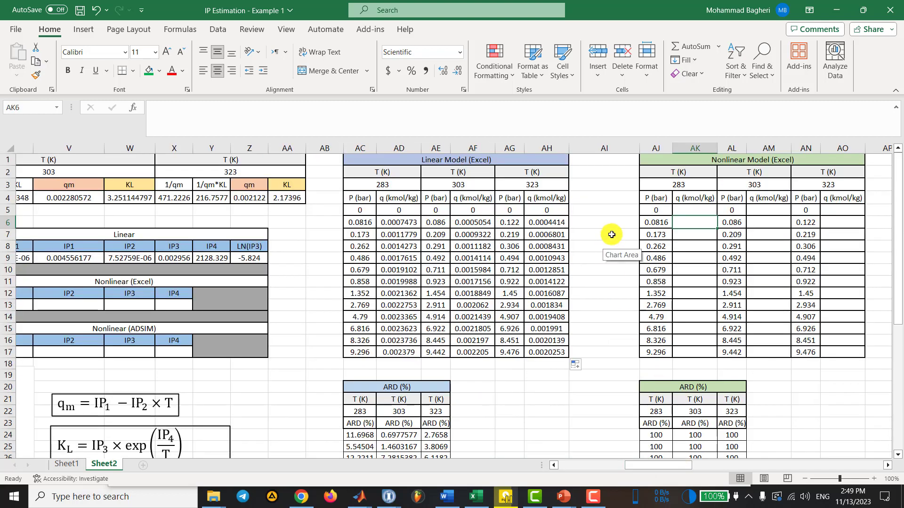
left_click(406, 221)
left_click_drag(506, 109, 115, 114)
key("ctrl+c")
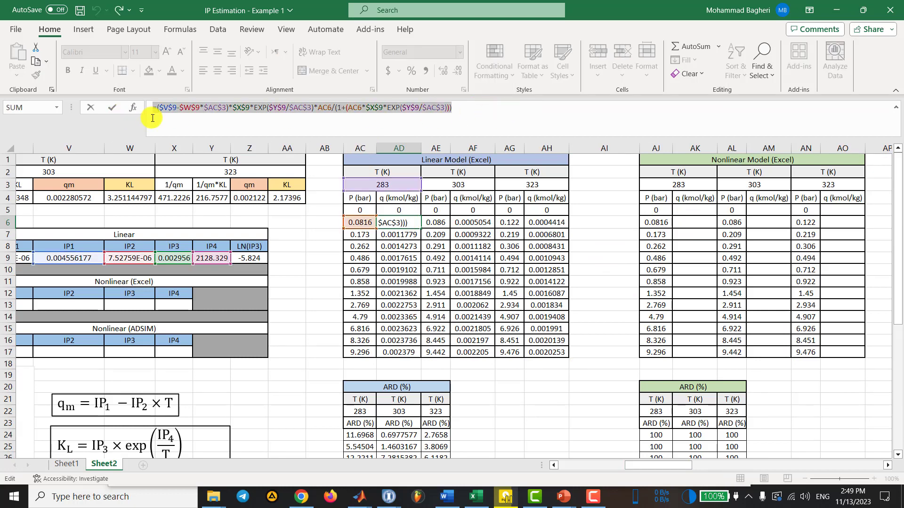
left_click(687, 222)
left_click(353, 112)
key("ctrl+v")
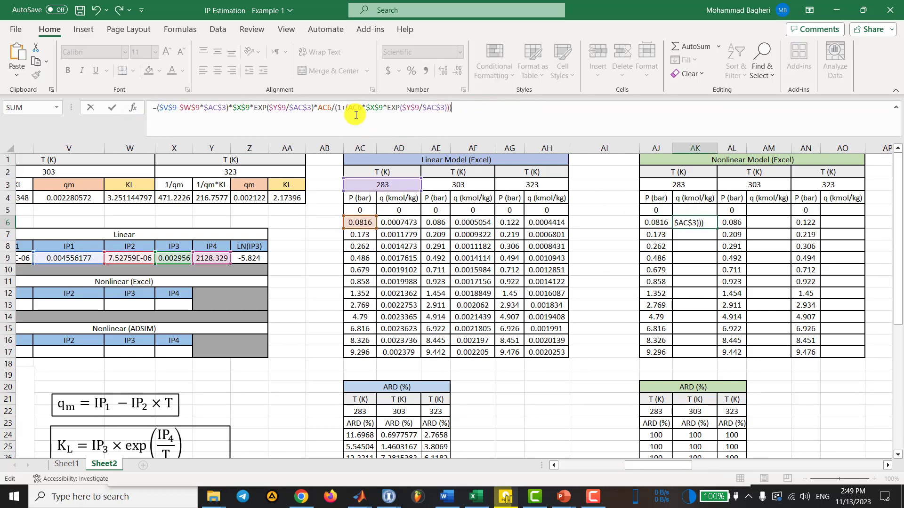
- Repoint the IP1 to IP4 references in the AK6 formula to the Nonlinear (Excel) cells $U$13, $V$13, $W$13 and $X$13
scroll(508, 342, "left", 3)
left_click(176, 133)
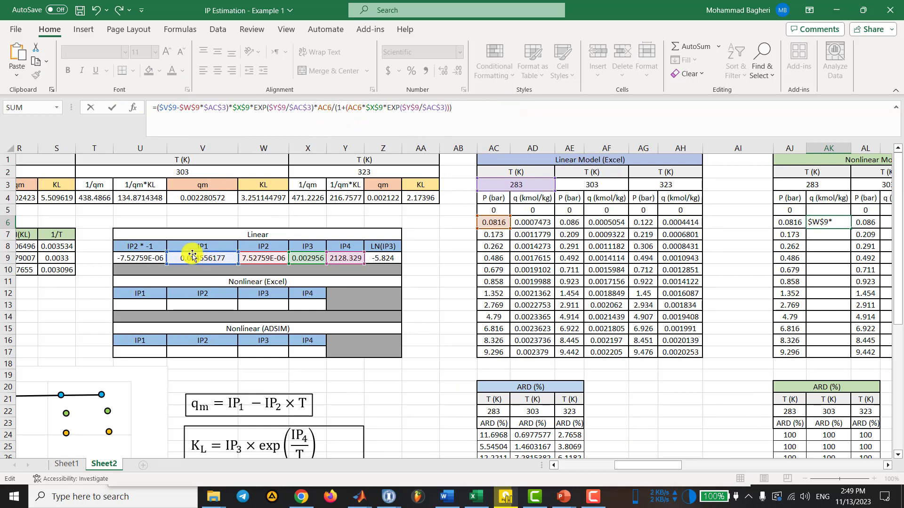
left_click_drag(192, 254, 151, 308)
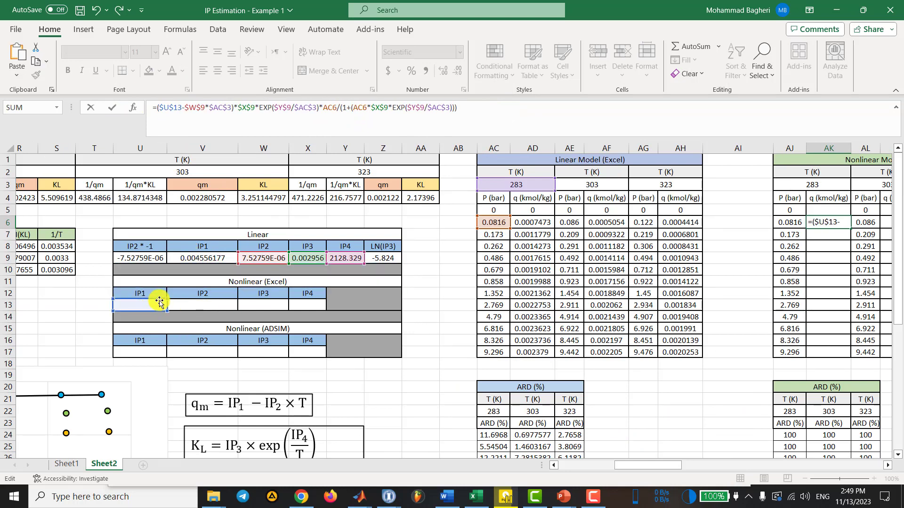
left_click_drag(257, 253, 193, 294)
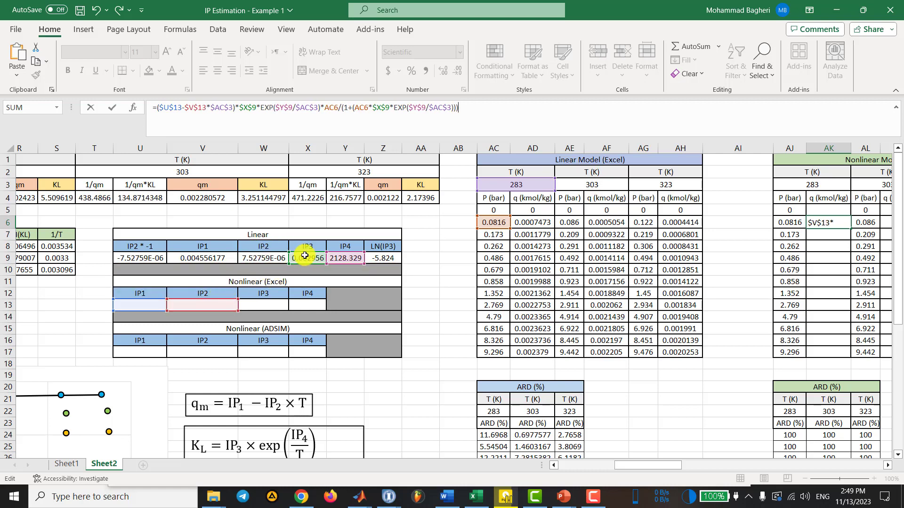
left_click_drag(306, 254, 262, 300)
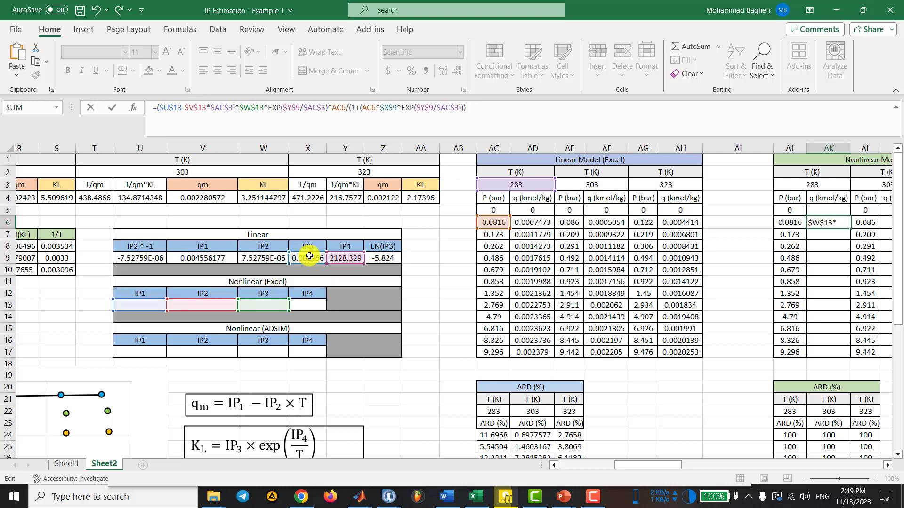
left_click_drag(309, 256, 266, 308)
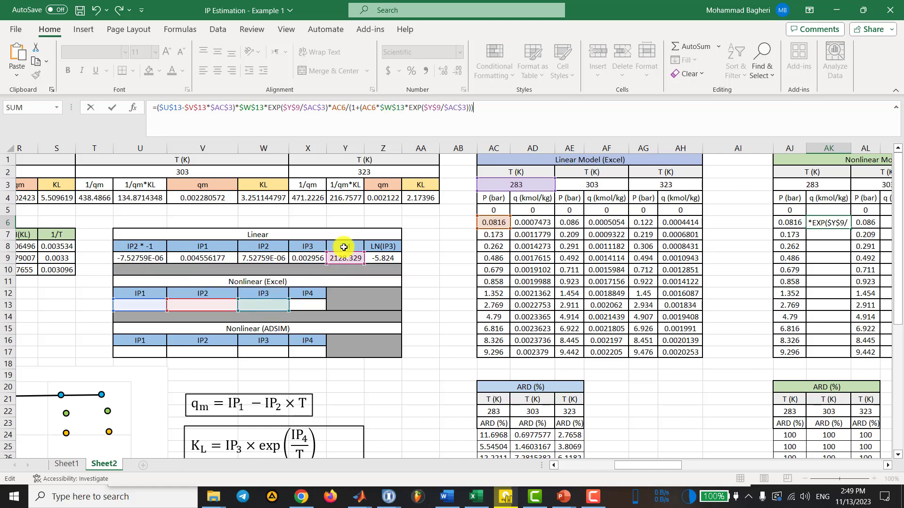
left_click_drag(341, 253, 314, 307)
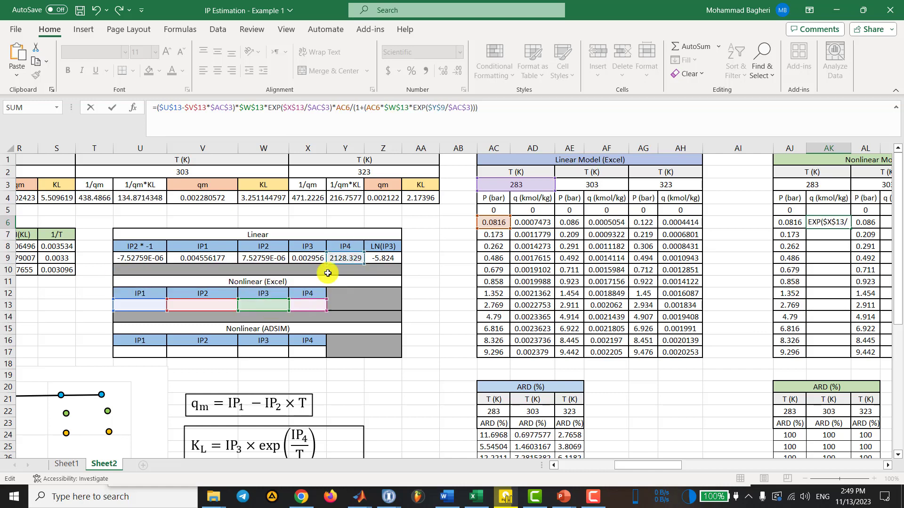
left_click_drag(338, 255, 313, 305)
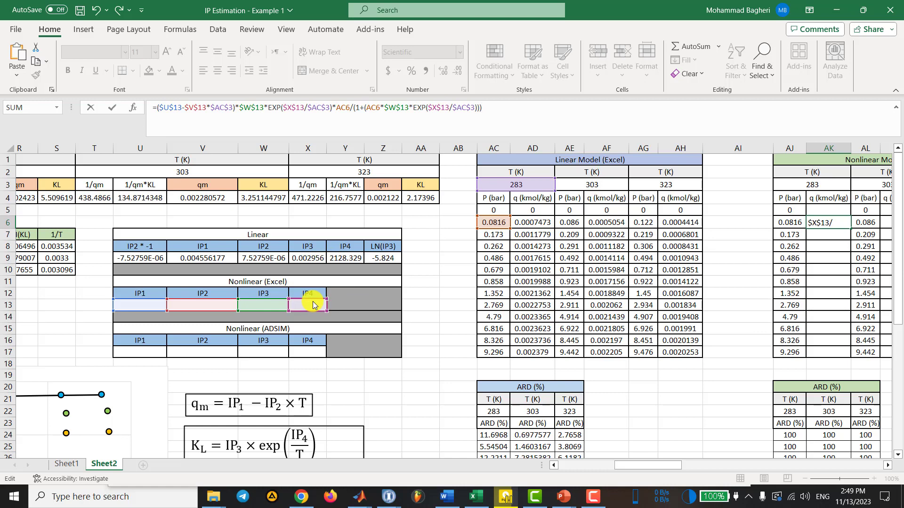
key("ctrl+Return")
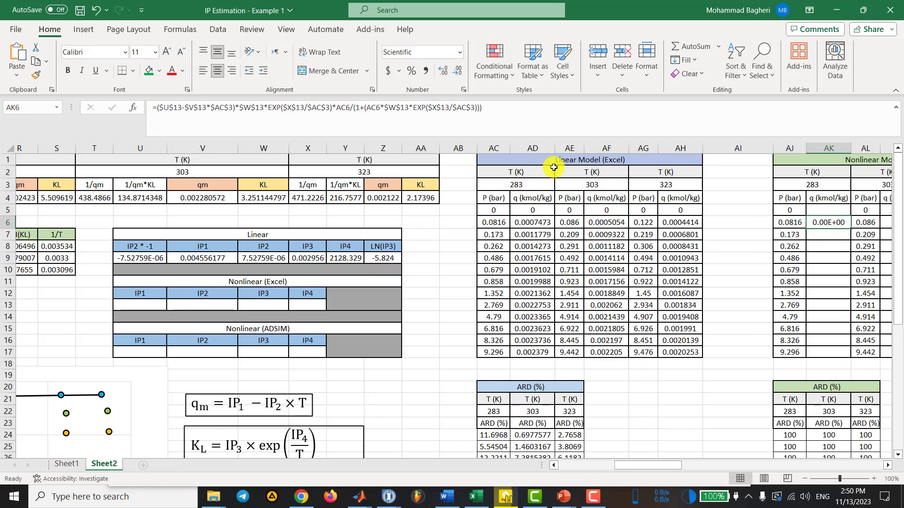
- Check the cell references in the AK6 formula and fill it down through AK17
left_click(502, 111)
left_click_drag(671, 467, 682, 447)
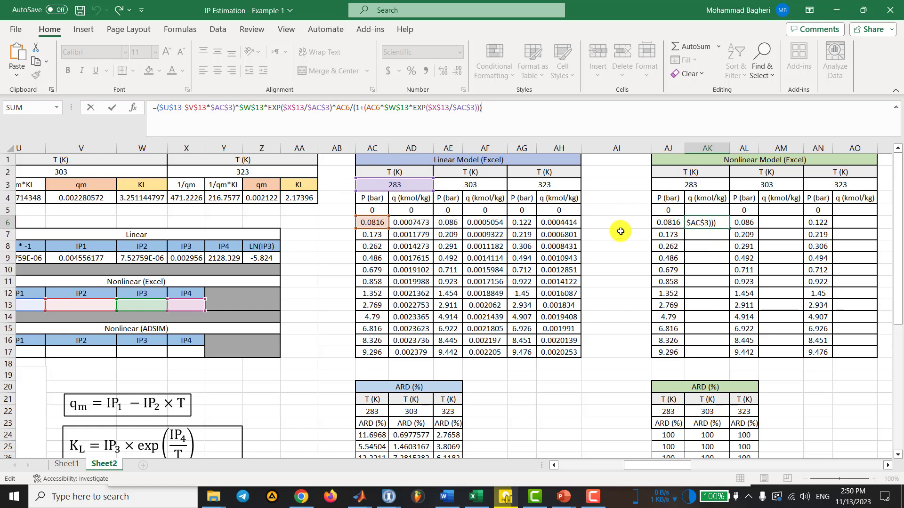
key("Return")
left_click(701, 225)
double_click(728, 228)
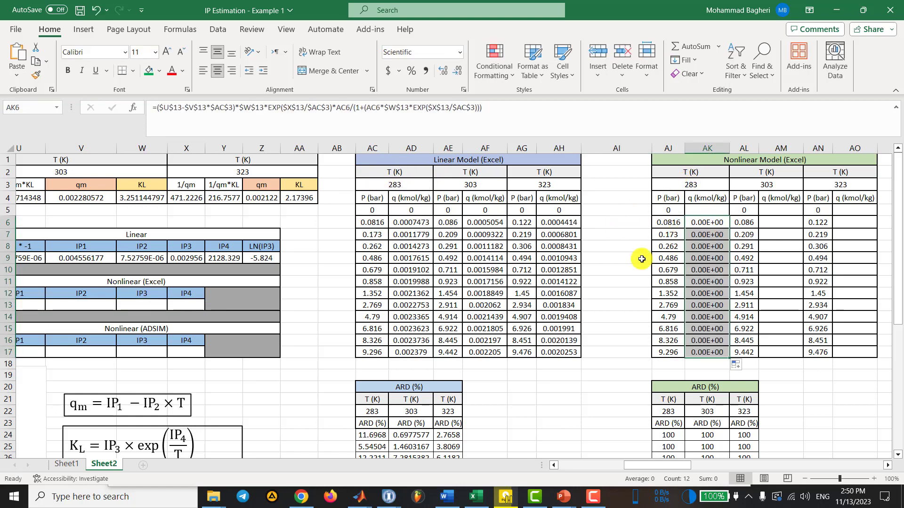
- Examine the 283 K nonlinear q column and the Nonlinear (Excel) IP1 to IP4 input cells it depends on
left_click(633, 262)
scroll(664, 230, "down", 1)
left_click_drag(699, 188, 702, 318)
left_click_drag(657, 465, 648, 465)
scroll(561, 390, "up", 1)
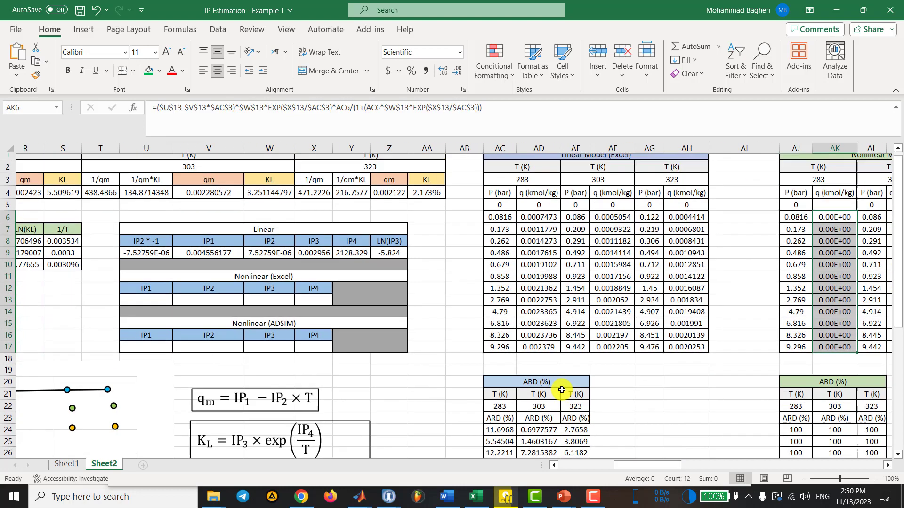
left_click(153, 304)
left_click(211, 305)
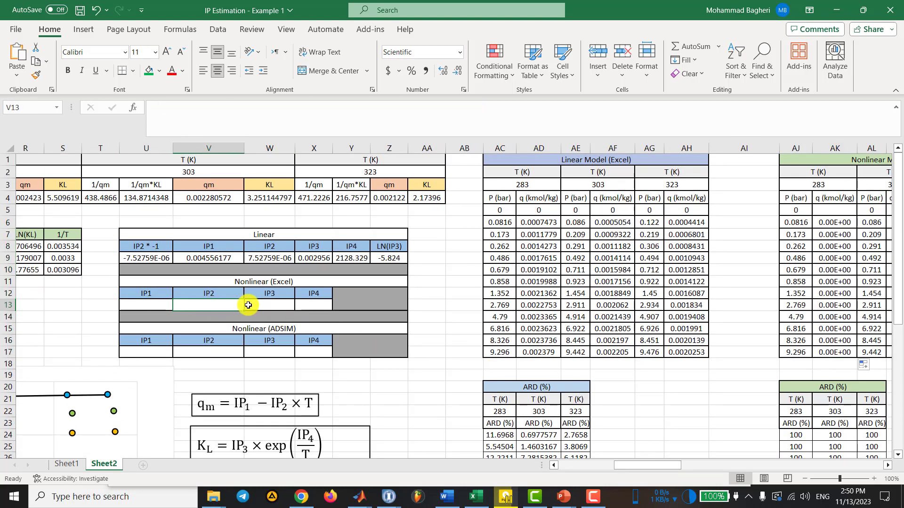
left_click(247, 304)
left_click(316, 303)
- Enter 1e-20 as a trial initial guess for the Nonlinear (Excel) IP1 in U13
left_click(159, 304)
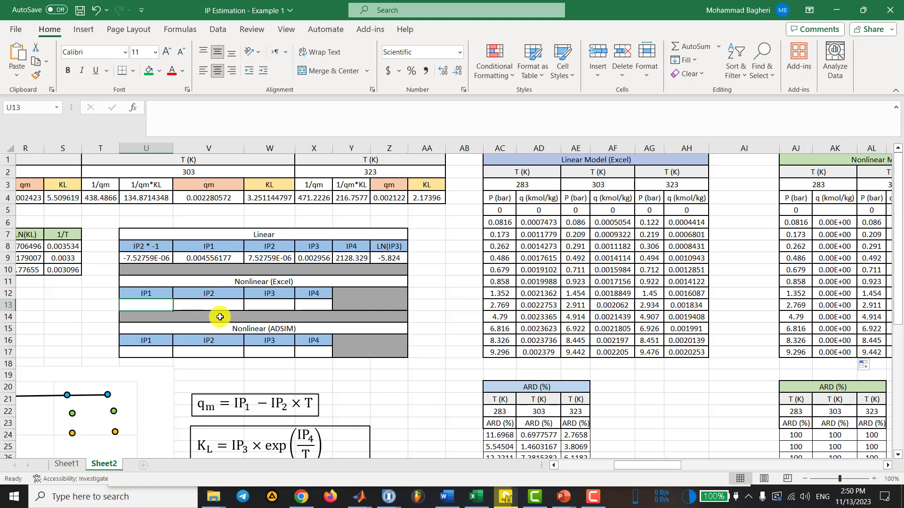
type("1e-20")
key("Return")
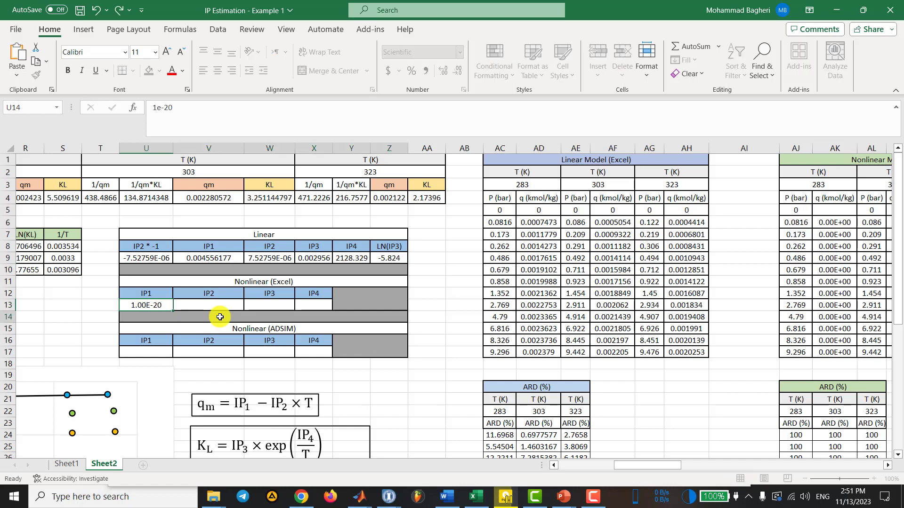
key("Up")
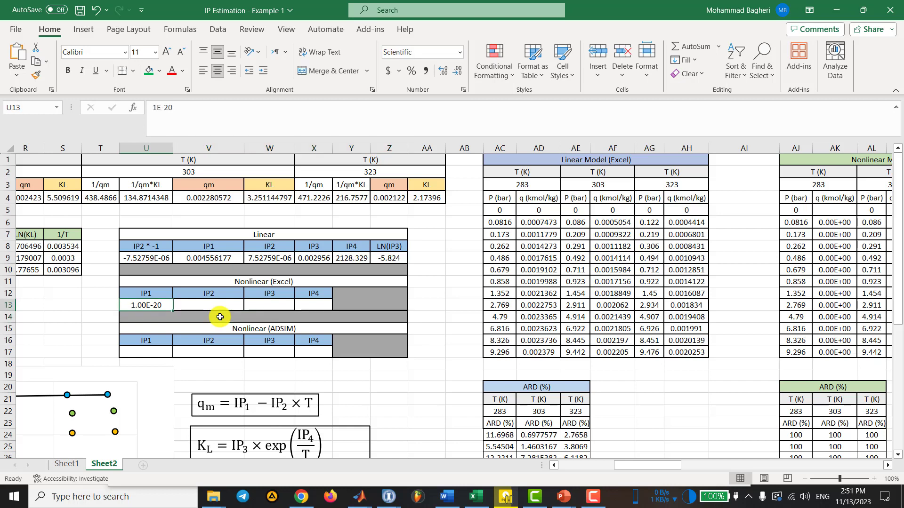
key("Right")
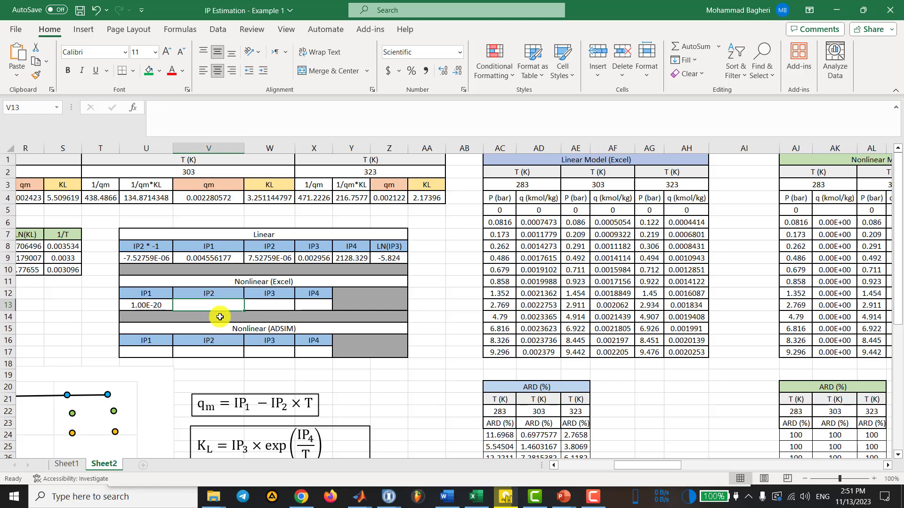
key("Left")
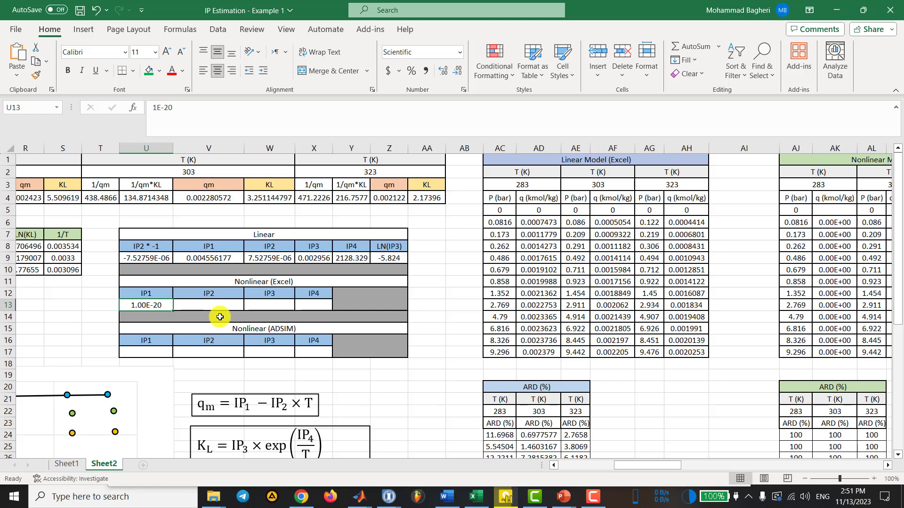
- Enter the Nonlinear (Excel) initial guesses in U13:X13: IP1 1e-3, IP2 1e-5, IP3 1e-5 and IP4 1000
type("1e-3")
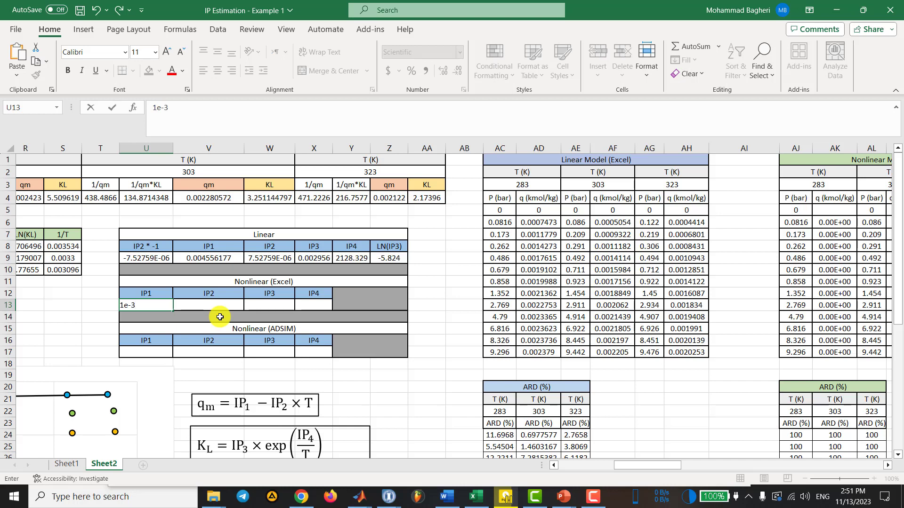
key("Tab")
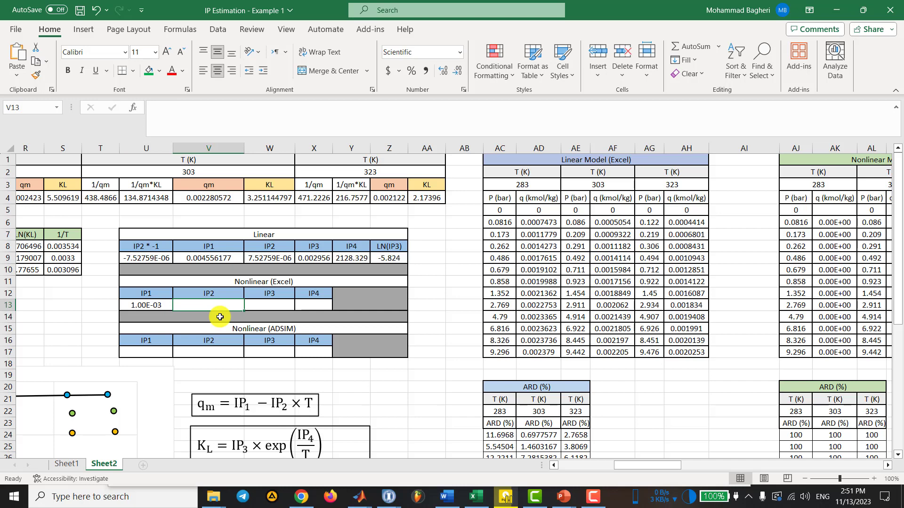
type("1e-5")
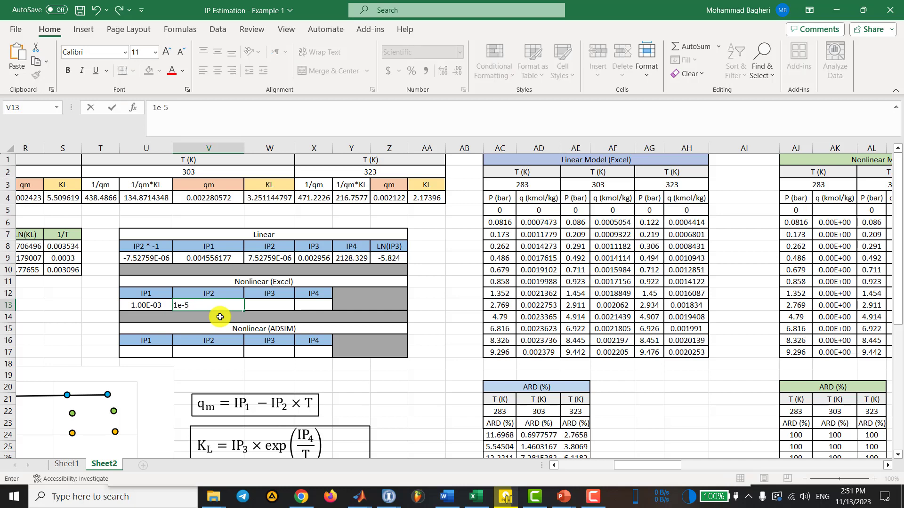
key("Tab")
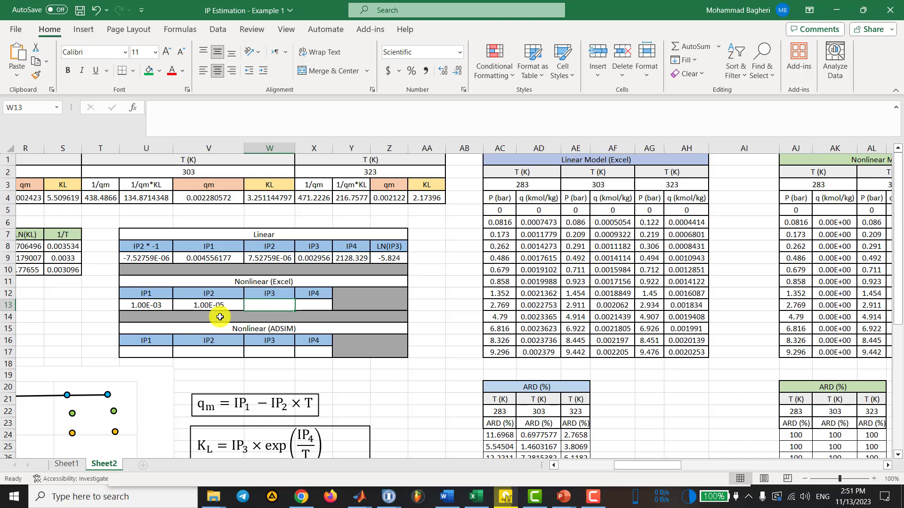
type("1e-5")
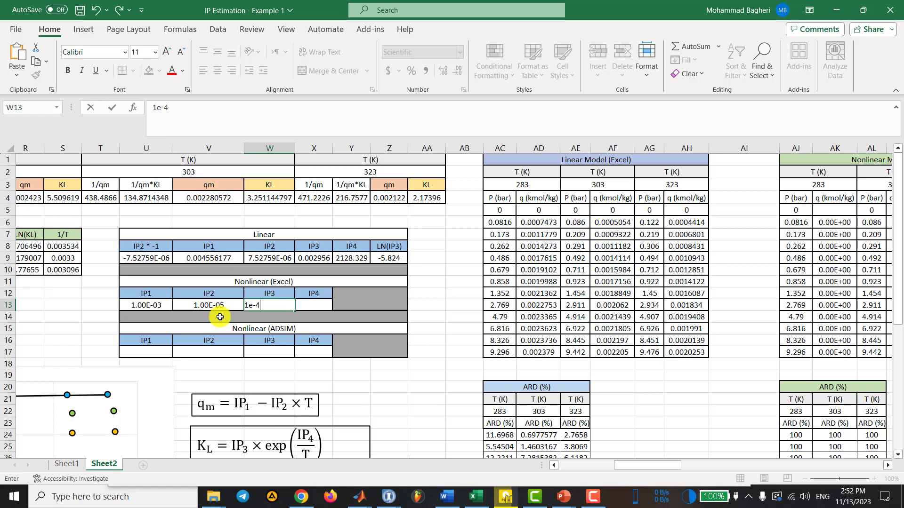
key("Tab")
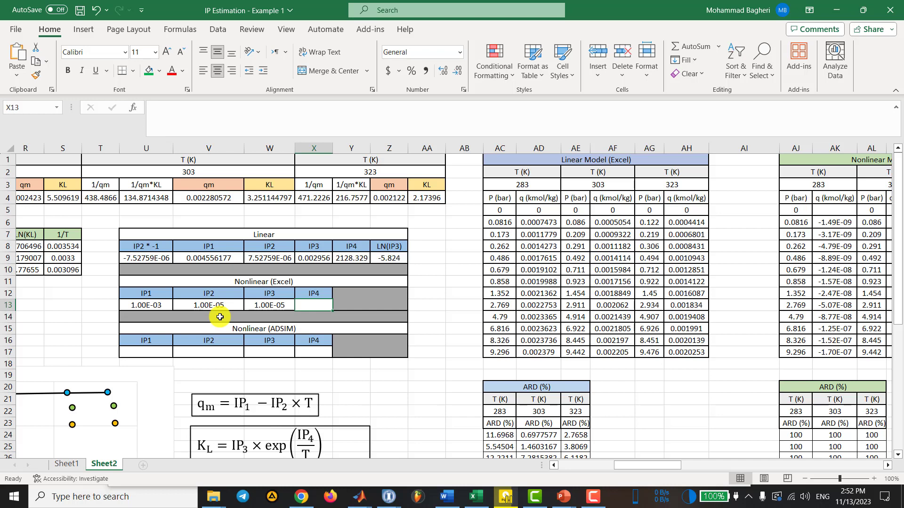
type("1000")
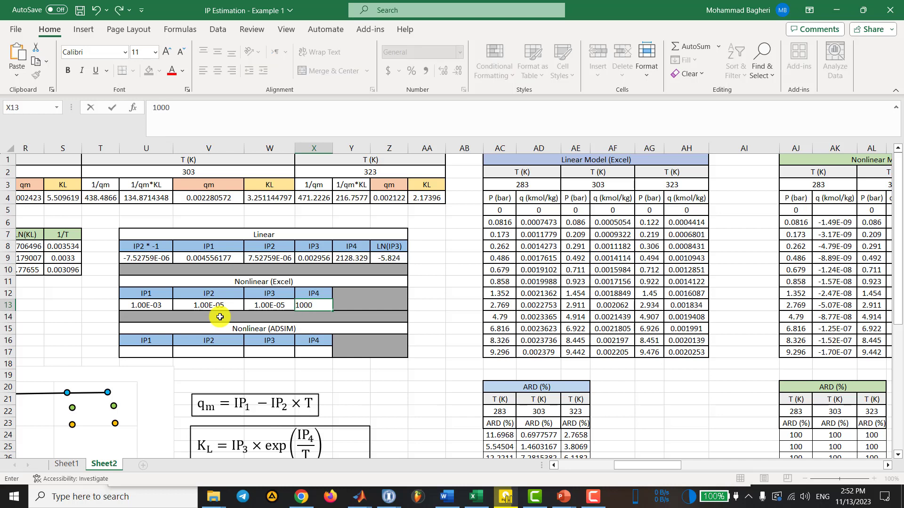
key("Return")
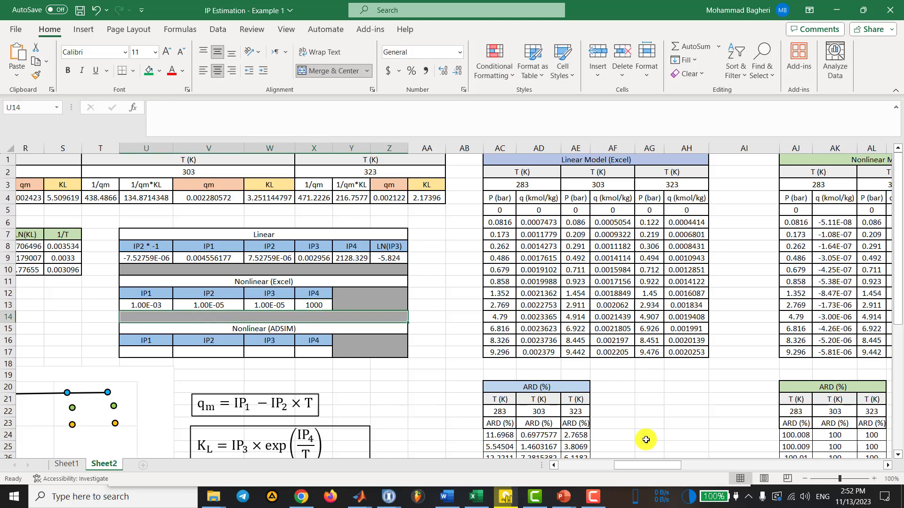
- Copy the 283 K nonlinear q formulas in AK6:AK17 into the 303 K and 323 K q columns starting at AM6 and AO6
scroll(647, 440, "right", 2)
left_click_drag(635, 223, 621, 353)
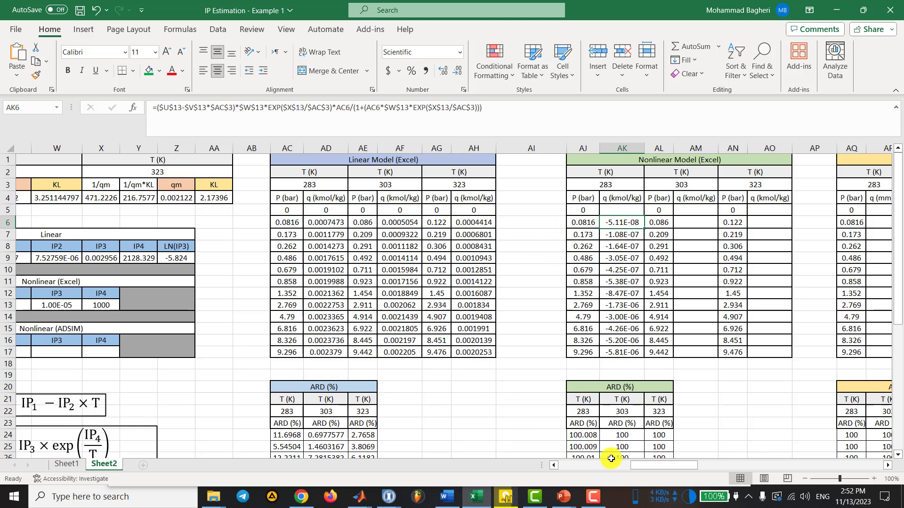
left_click_drag(642, 465, 653, 466)
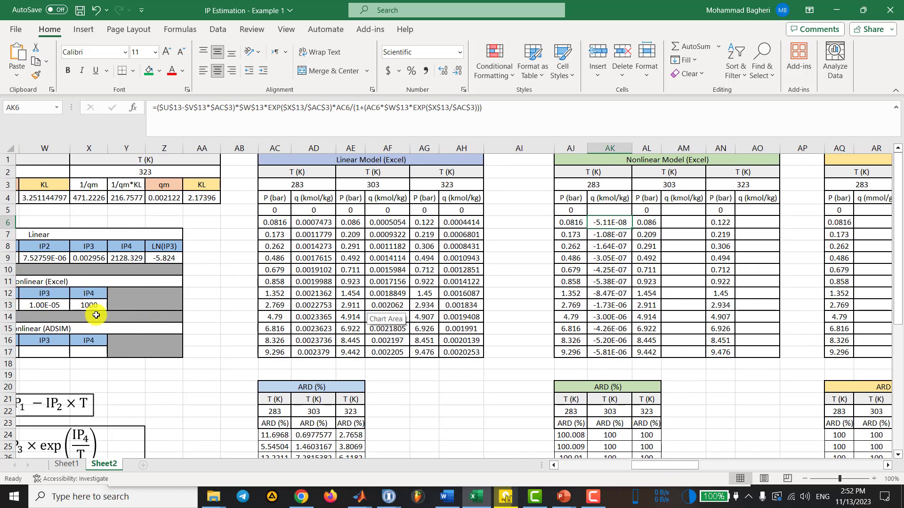
left_click_drag(612, 222, 615, 352)
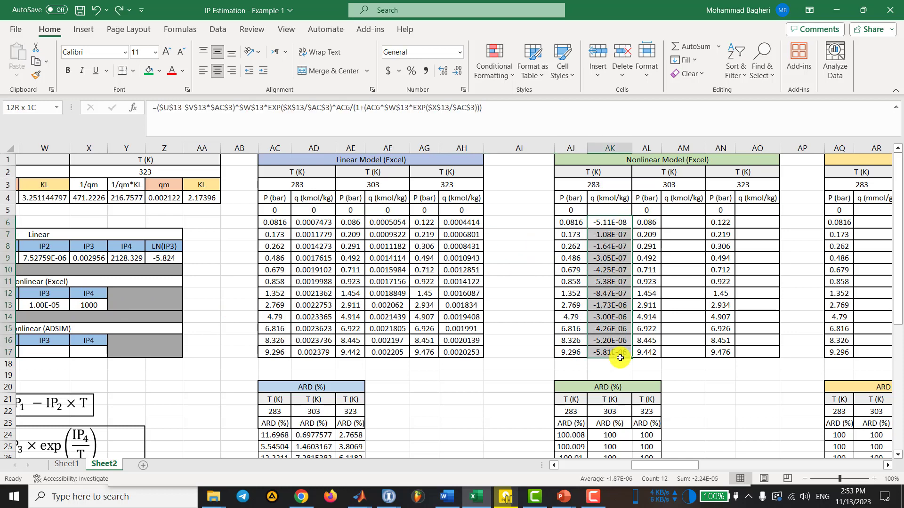
key("ctrl+c")
left_click(683, 222)
key("ctrl+v")
left_click(764, 220)
key("ctrl+v")
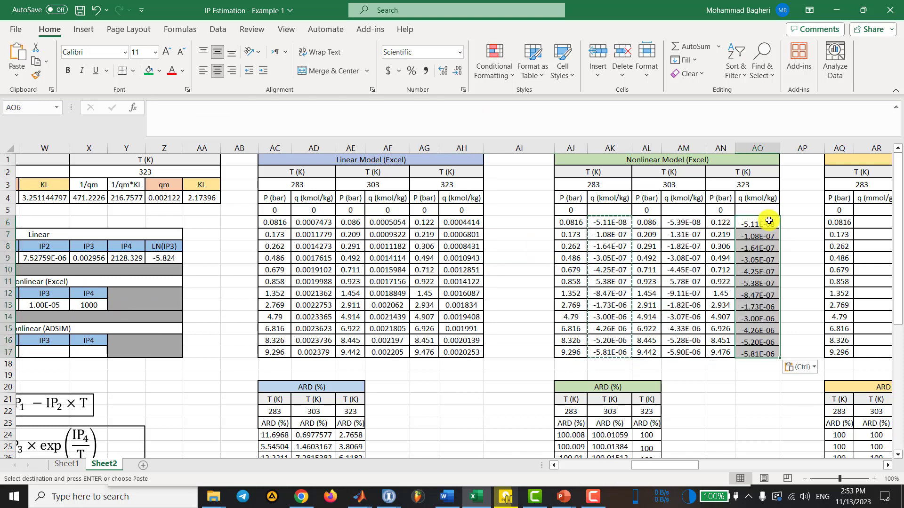
key("Escape")
- Repoint the temperature references in the AM6 formula to $AE$3 (303 K) and fill it down through AM17
left_click(686, 220)
left_click(347, 129)
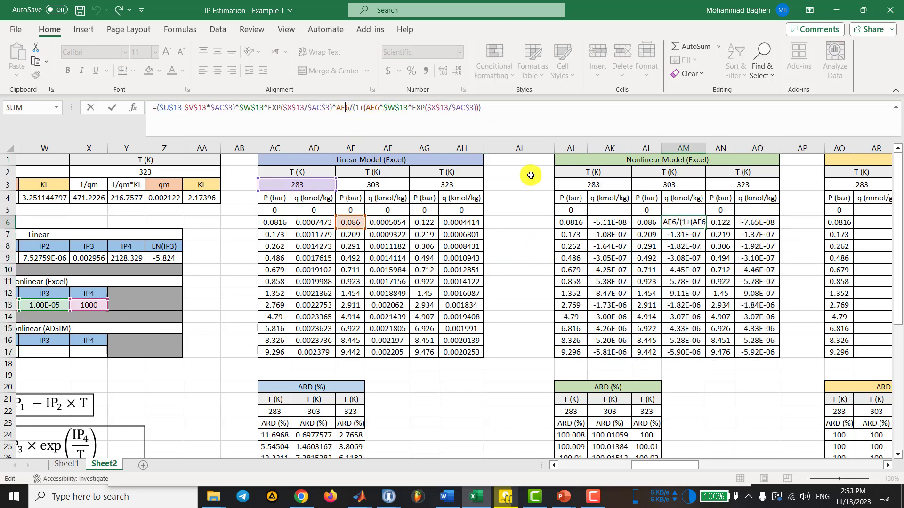
left_click_drag(311, 178, 372, 183)
left_click_drag(311, 182, 369, 182)
key("Return")
left_click(683, 221)
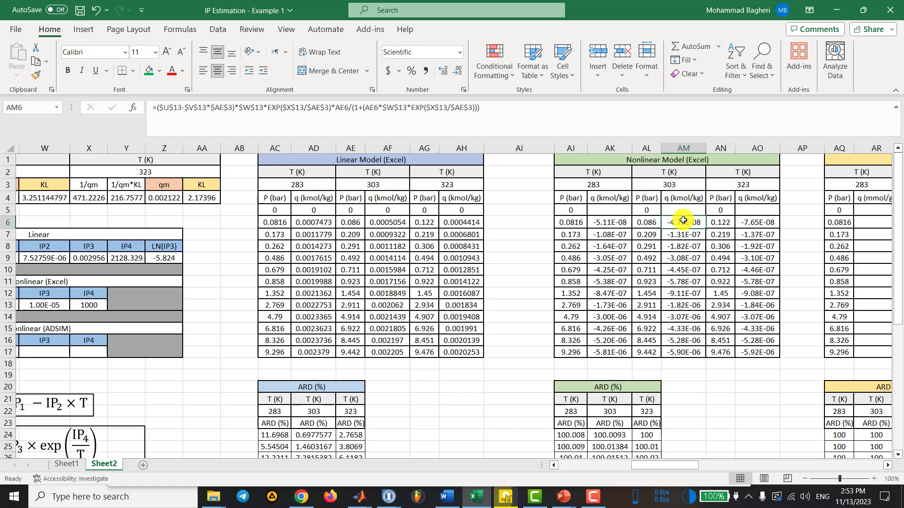
double_click(706, 228)
- Repoint the temperature references in the AO6 formula to $AG$3 (323 K) and fill it down through AO17
left_click(757, 222)
left_click(337, 119)
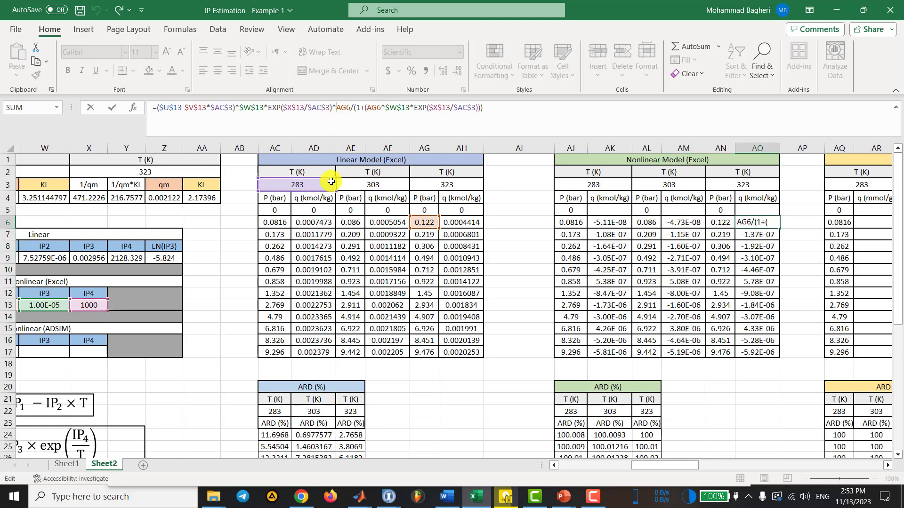
left_click_drag(332, 182, 453, 191)
left_click_drag(338, 182, 447, 185)
left_click_drag(313, 179, 449, 184)
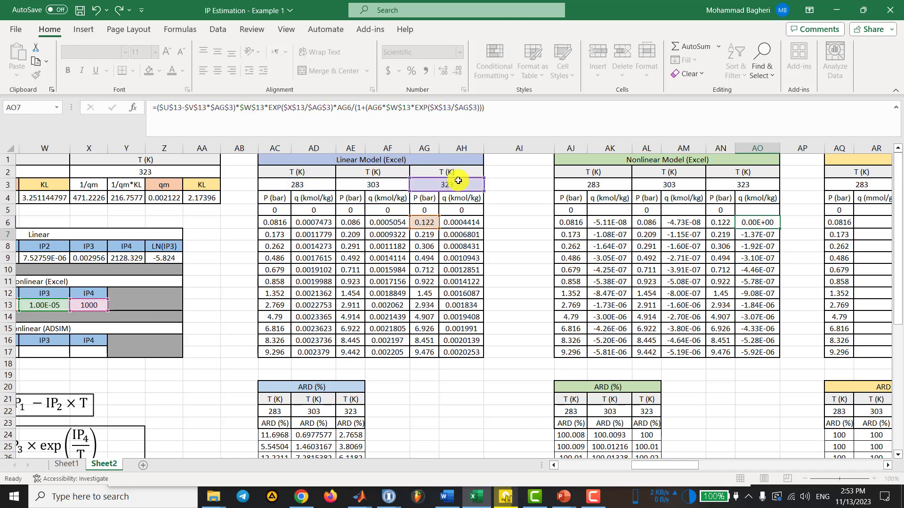
key("ctrl+Return")
double_click(778, 228)
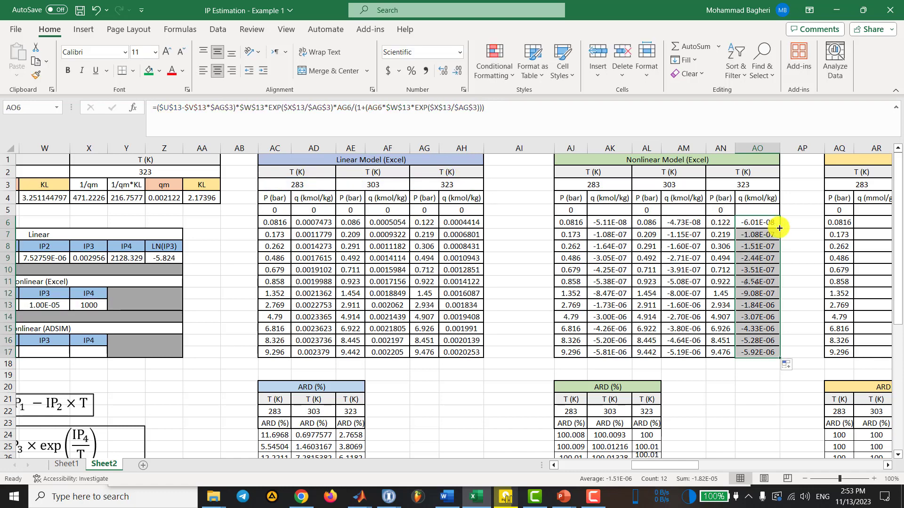
- Enter 0 as the zero-pressure q value in AK5, AM5 and AO5 of the nonlinear model table
left_click(772, 210)
left_click(610, 206)
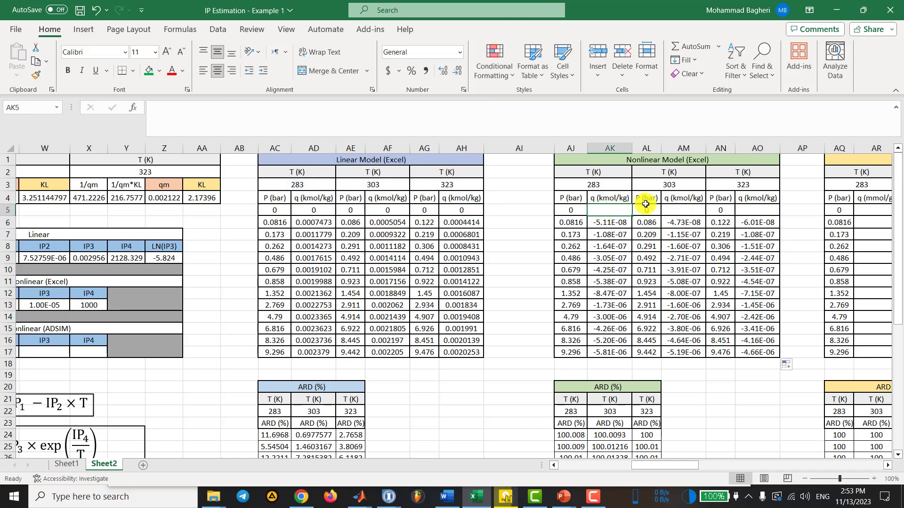
type("0")
left_click(684, 209)
type("0")
left_click(753, 210)
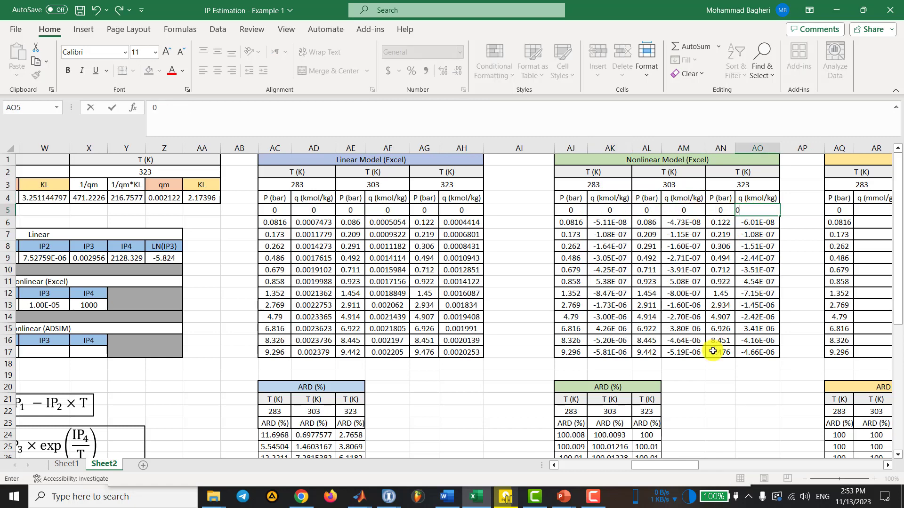
left_click(715, 373)
- Inspect the AARD formulas for 283, 303 and 323 K in AJ36:AL36 of the nonlinear ARD table
scroll(714, 367, "down", 5)
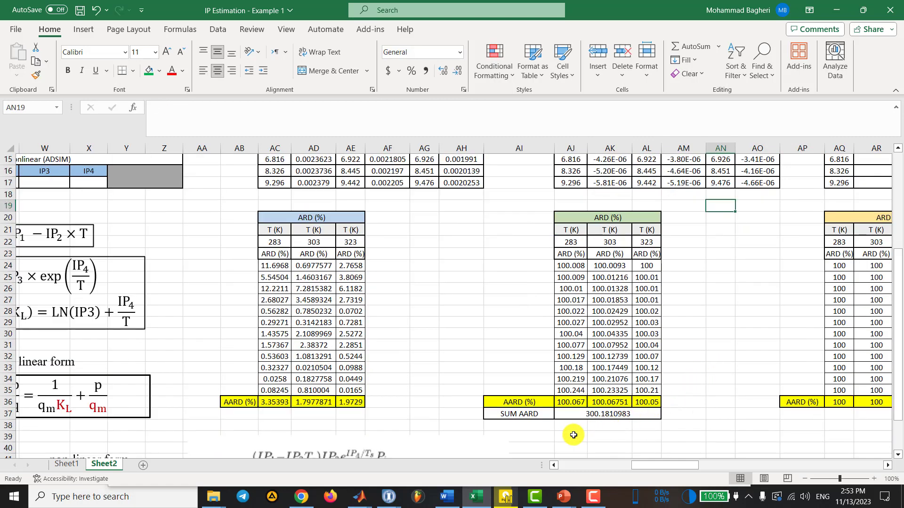
left_click(572, 404)
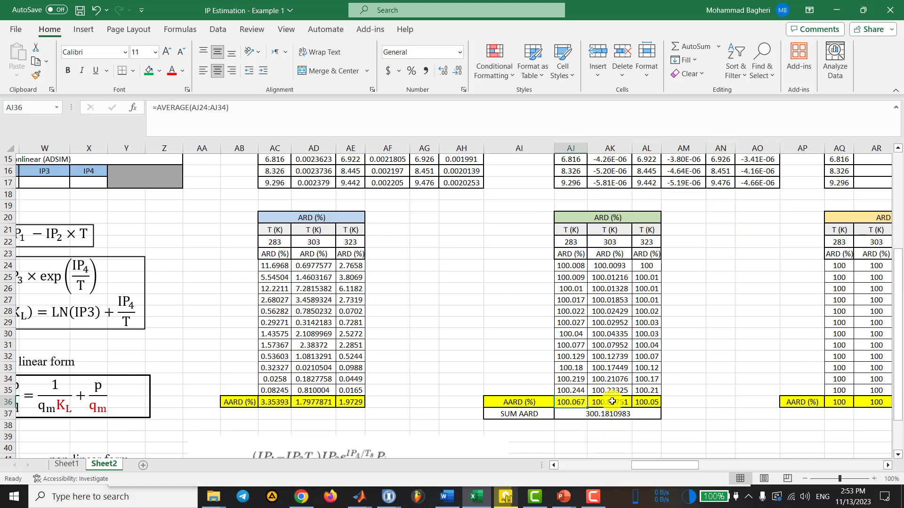
left_click(610, 403)
left_click(646, 403)
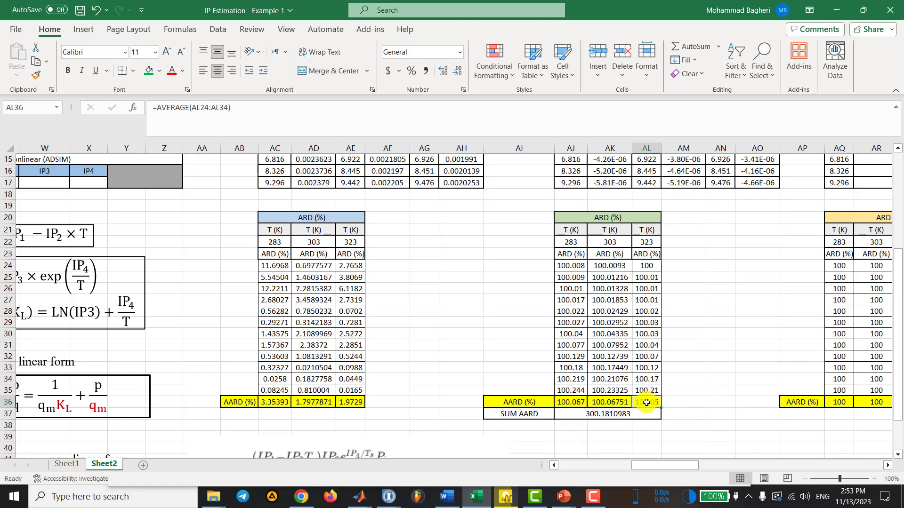
left_click(609, 436)
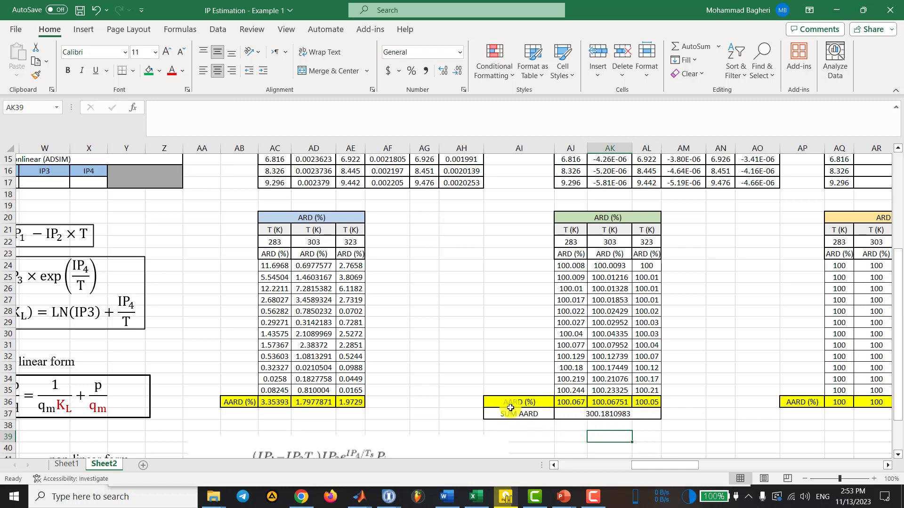
left_click(563, 435)
scroll(494, 370, "up", 1)
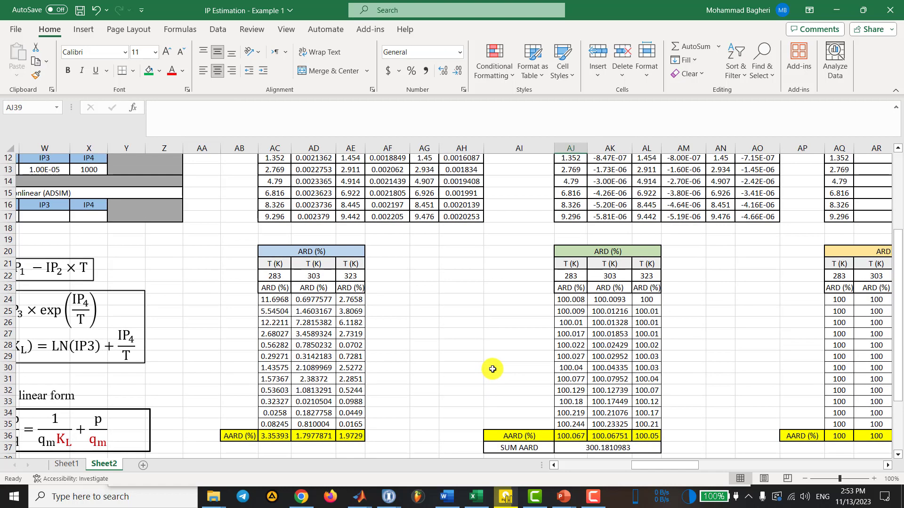
left_click(490, 369)
left_click_drag(661, 465, 658, 465)
left_click(764, 384)
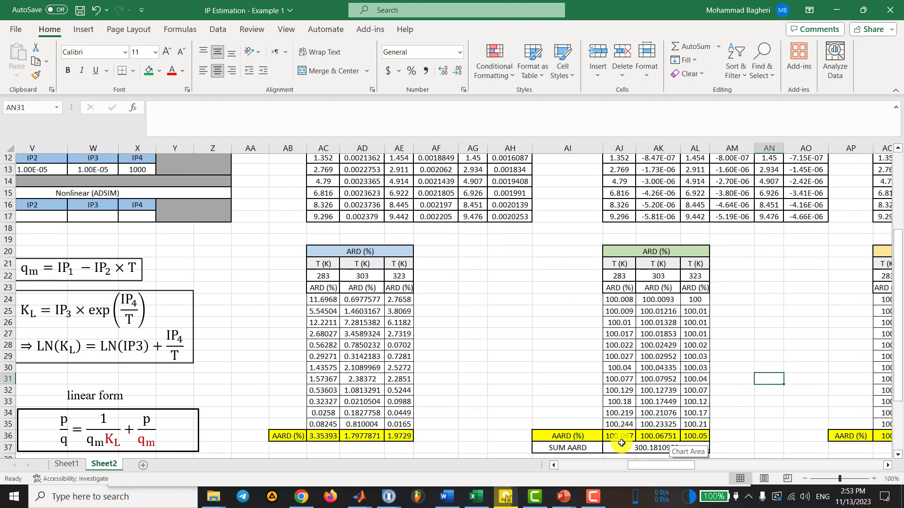
- Compare the Nonlinear (Excel) IP1 to IP4 guesses with the nonlinear model's AARD values at each temperature
scroll(657, 465, "up", 1)
scroll(658, 465, "left", 2)
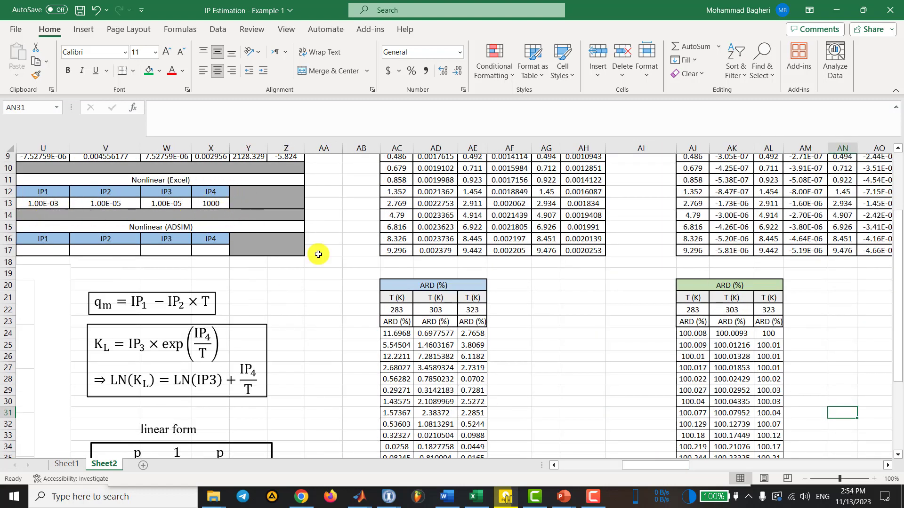
scroll(565, 320, "down", 1)
scroll(565, 321, "down", 2)
left_click(581, 332)
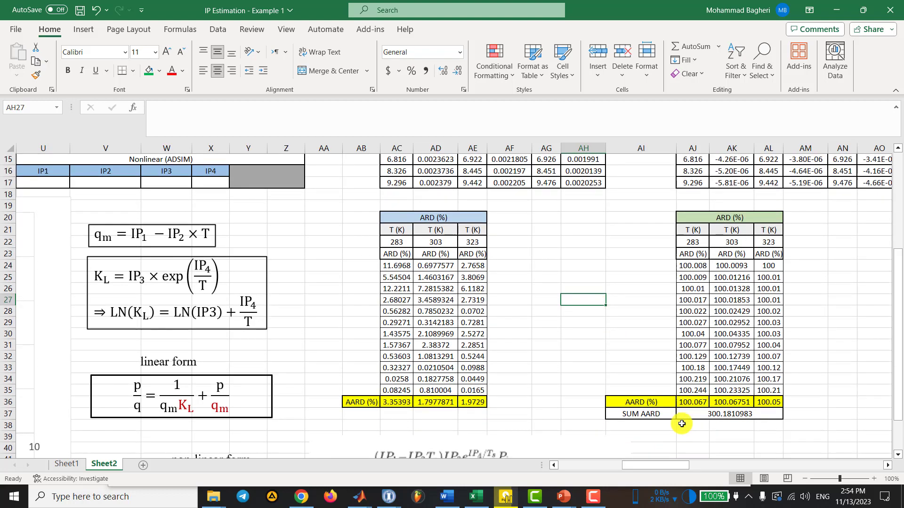
left_click(724, 401)
left_click(771, 401)
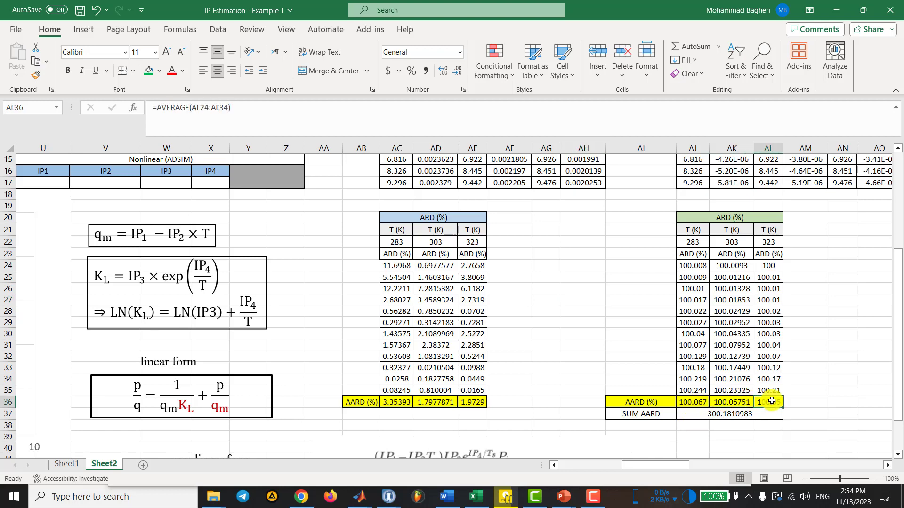
scroll(771, 401, "up", 1)
left_click(804, 401)
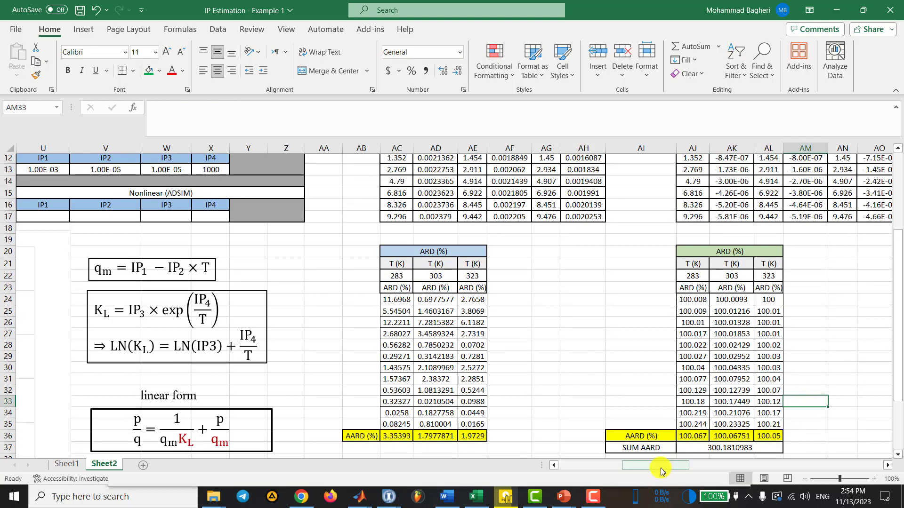
- Review how the AARD averages in AJ36:AL36 relate to the SUM AARD cell below them
left_click_drag(659, 467, 662, 468)
left_click(593, 400)
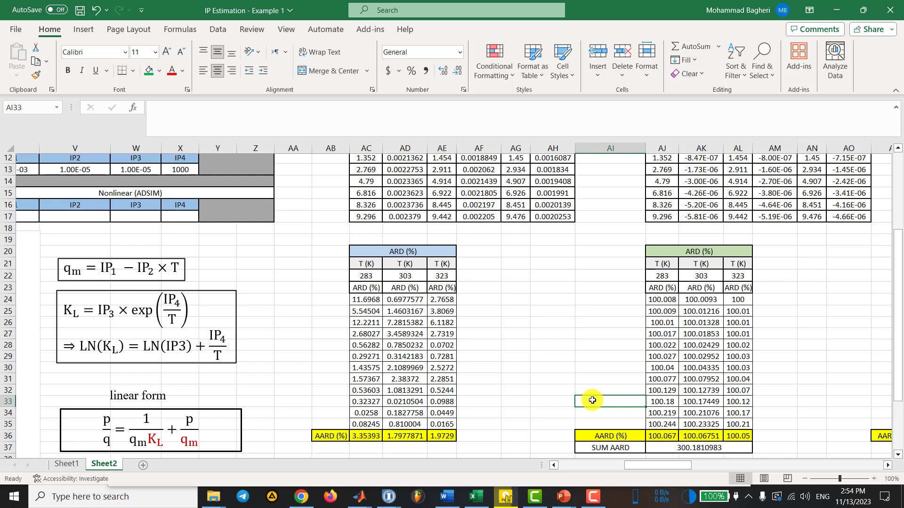
scroll(592, 400, "down", 1)
left_click(664, 401)
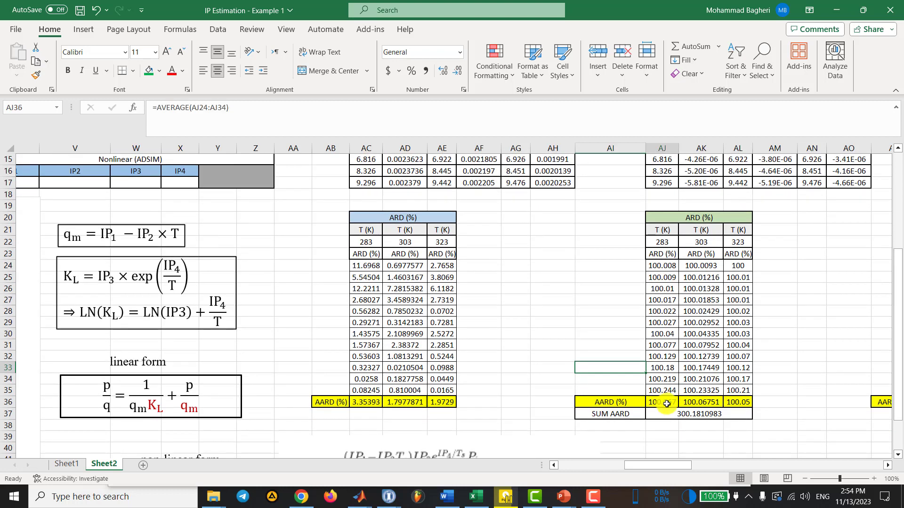
left_click(704, 401)
left_click(728, 401)
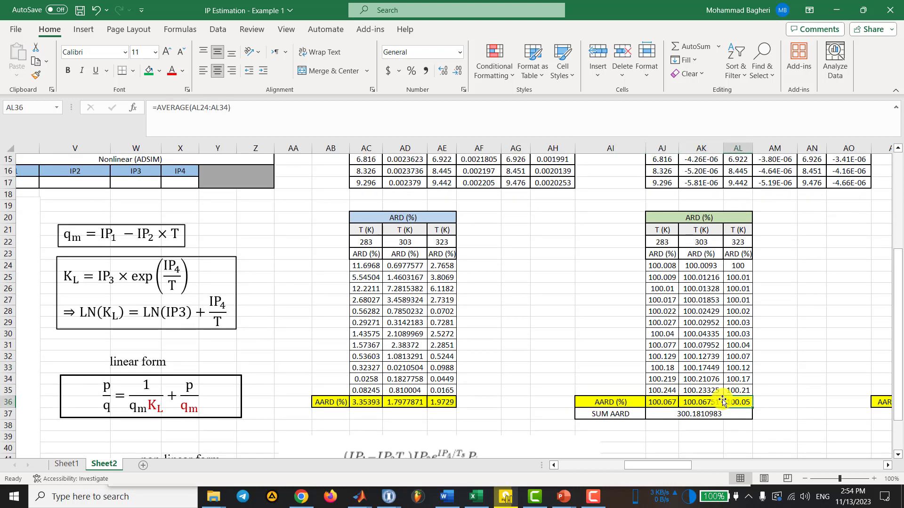
scroll(609, 380, "up", 1)
left_click(607, 437)
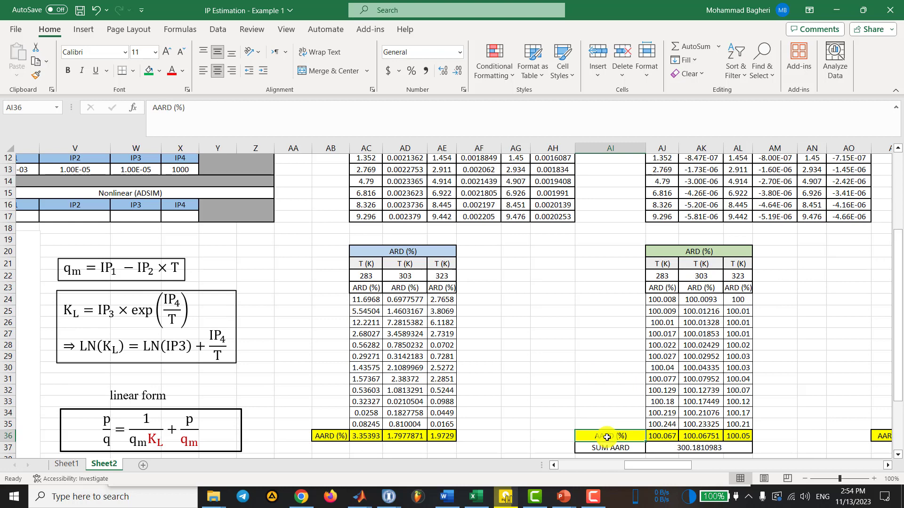
left_click(603, 396)
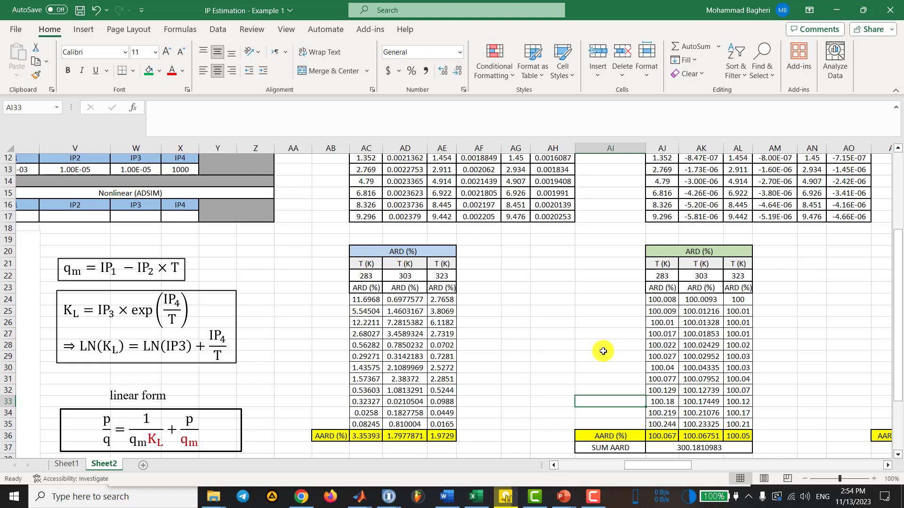
scroll(602, 351, "down", 1)
left_click(607, 391)
left_click(609, 405)
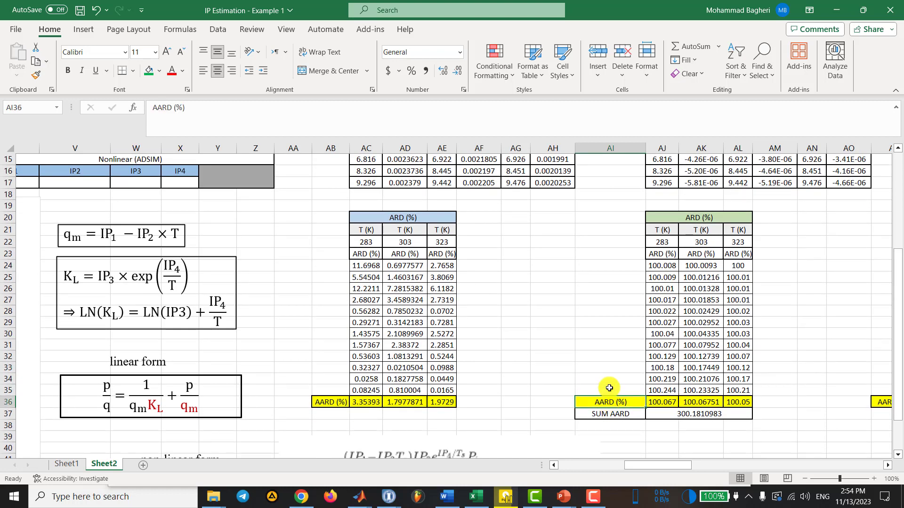
- Enable the Solver Add-in among the available Excel add-ins
scroll(609, 388, "up", 1)
left_click(512, 289)
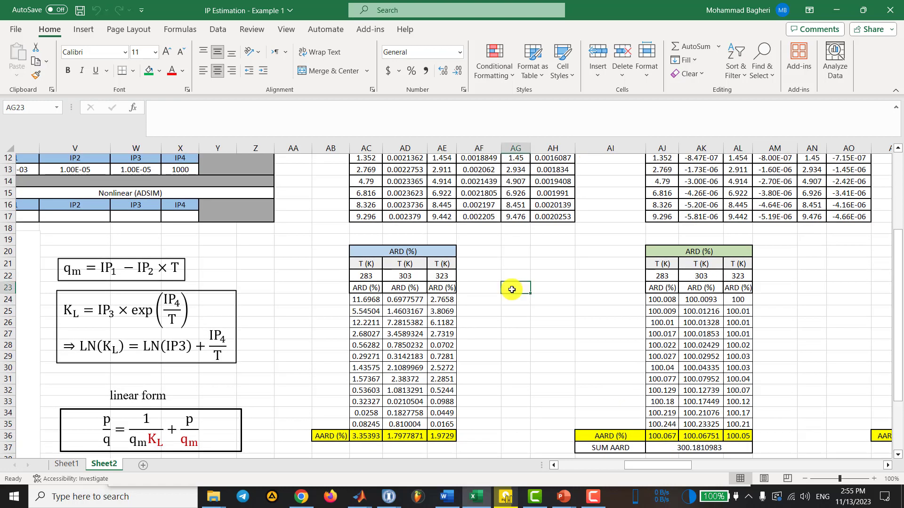
left_click(219, 31)
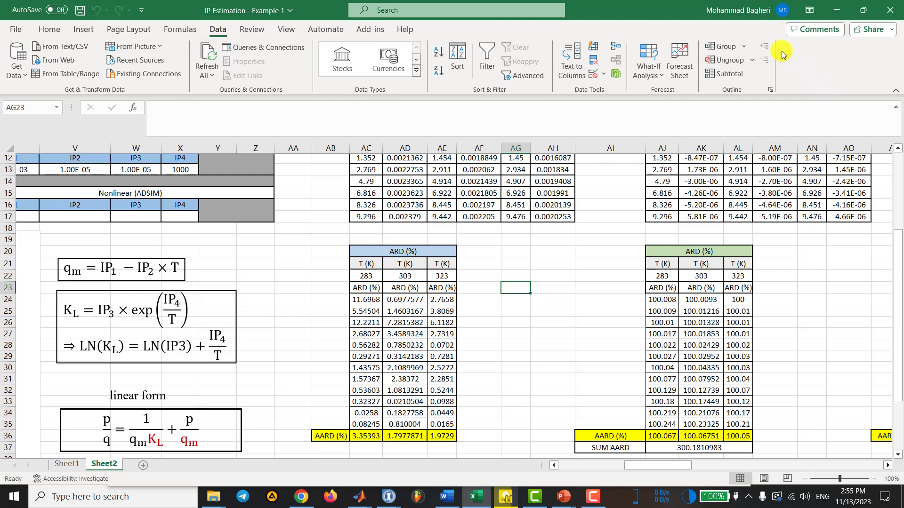
left_click(16, 30)
left_click(33, 464)
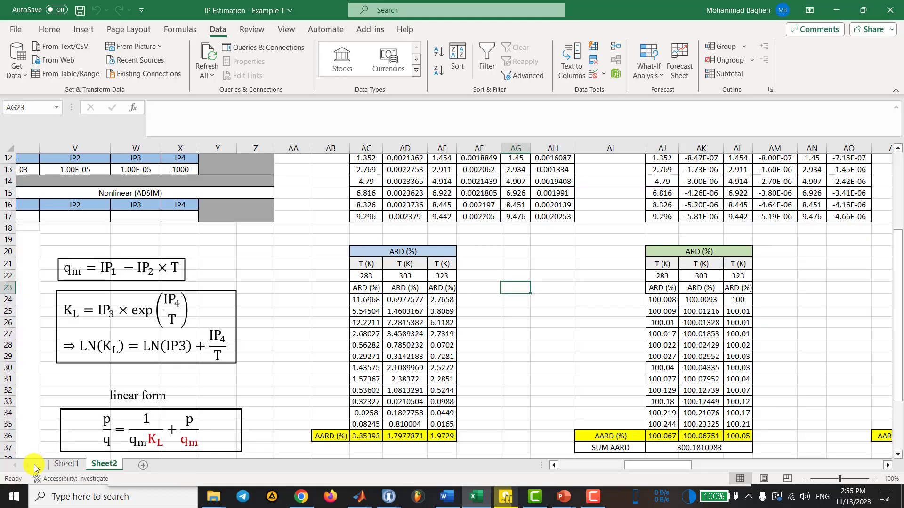
left_click(248, 242)
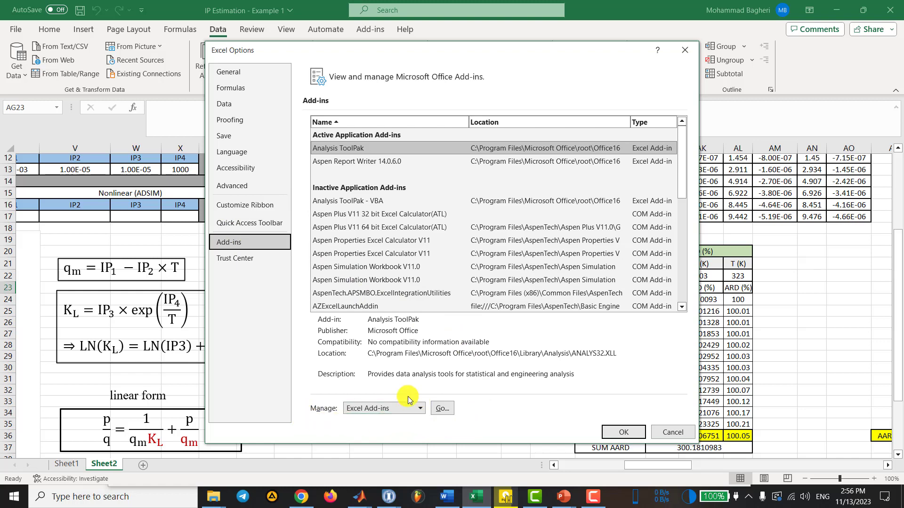
left_click(444, 408)
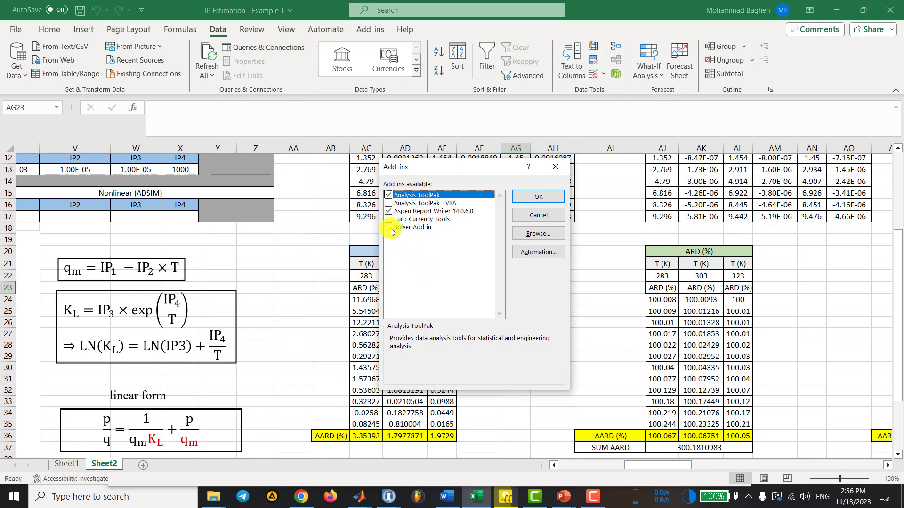
left_click(389, 228)
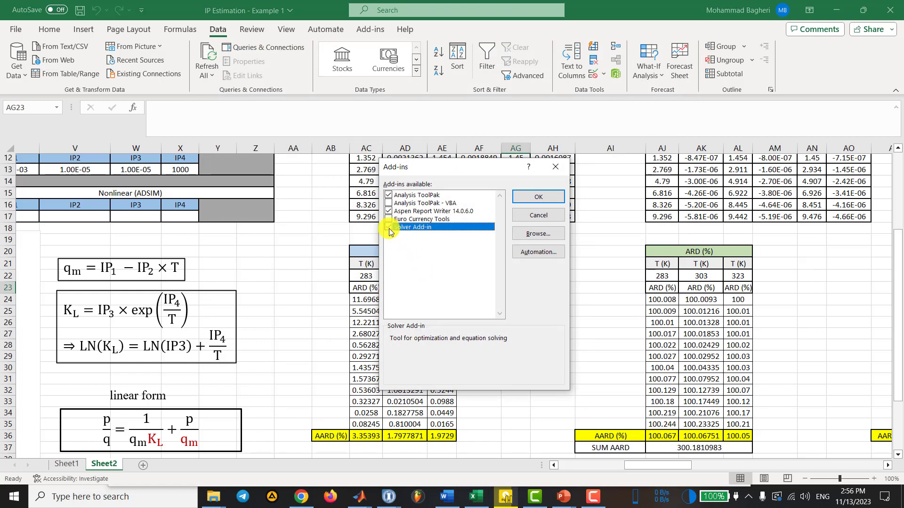
left_click(542, 196)
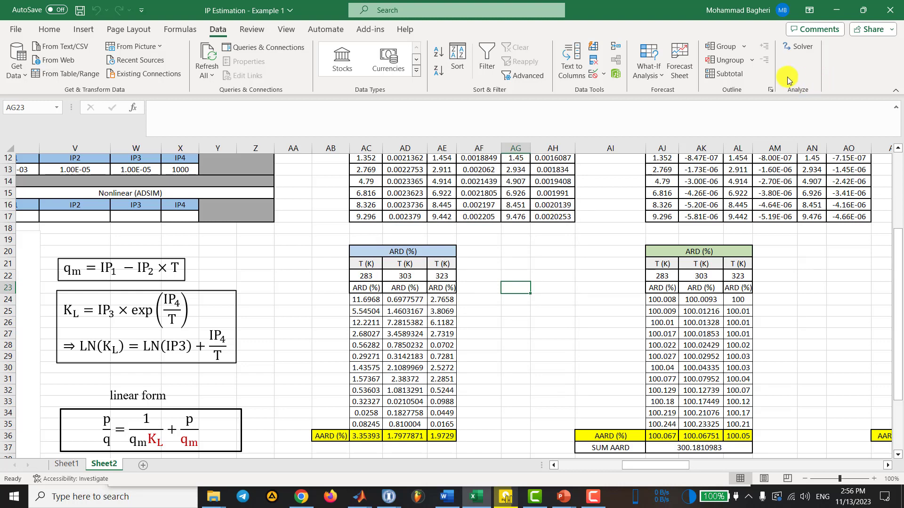
- Start Solver and set its objective to the SUM AARD cell AJ37 of the nonlinear ARD table
left_click(798, 47)
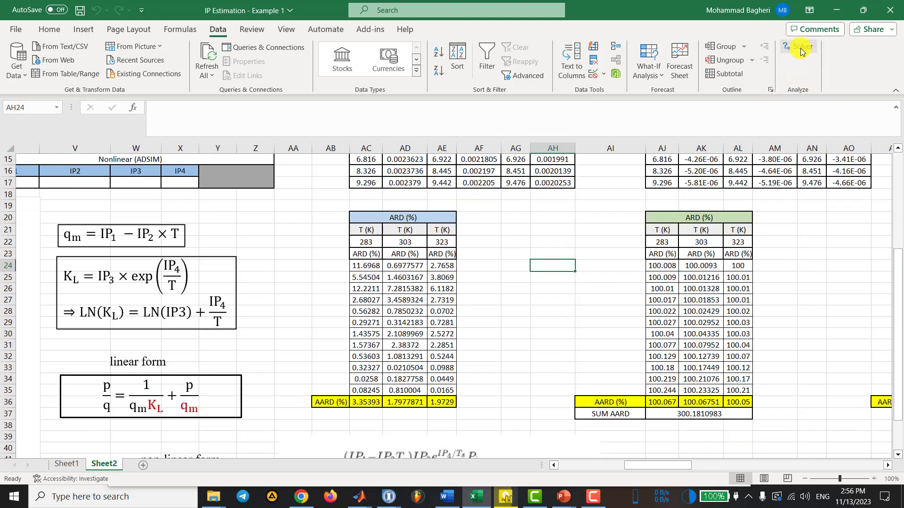
left_click_drag(402, 130, 334, 97)
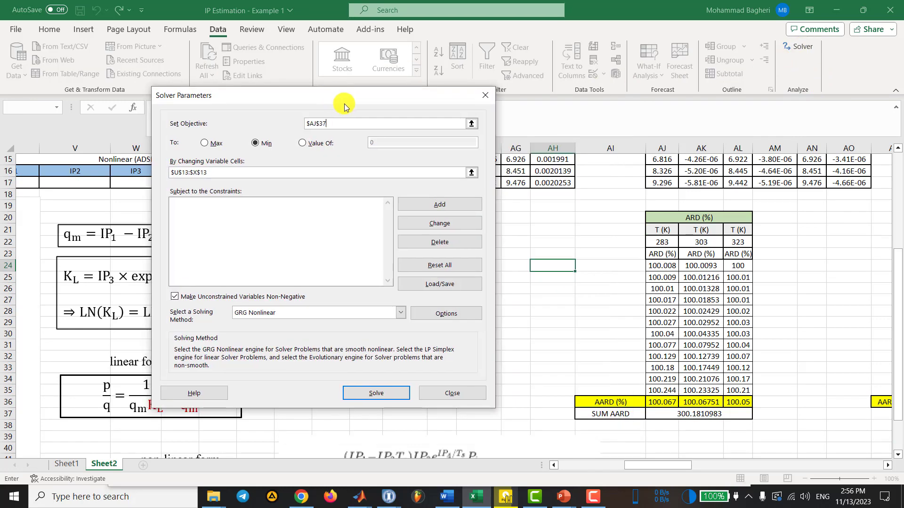
left_click_drag(330, 123, 259, 125)
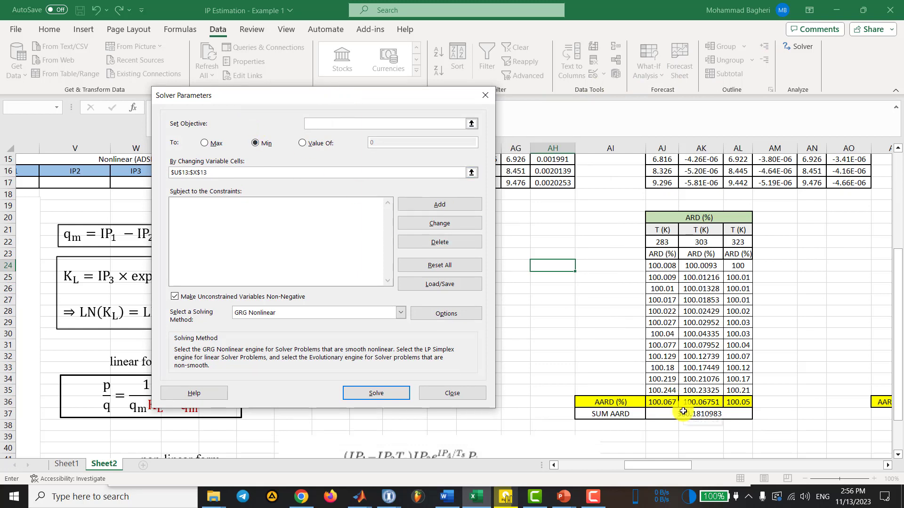
left_click(727, 416)
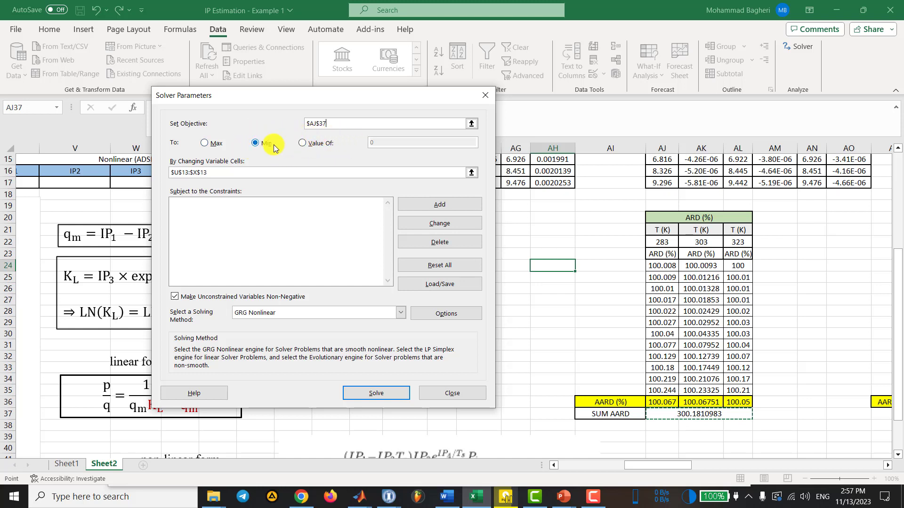
- Set Solver's changing variable cells to U13:X13, the Nonlinear (Excel) IP1 to IP4 guesses
left_click(230, 173)
key("BackSpace")
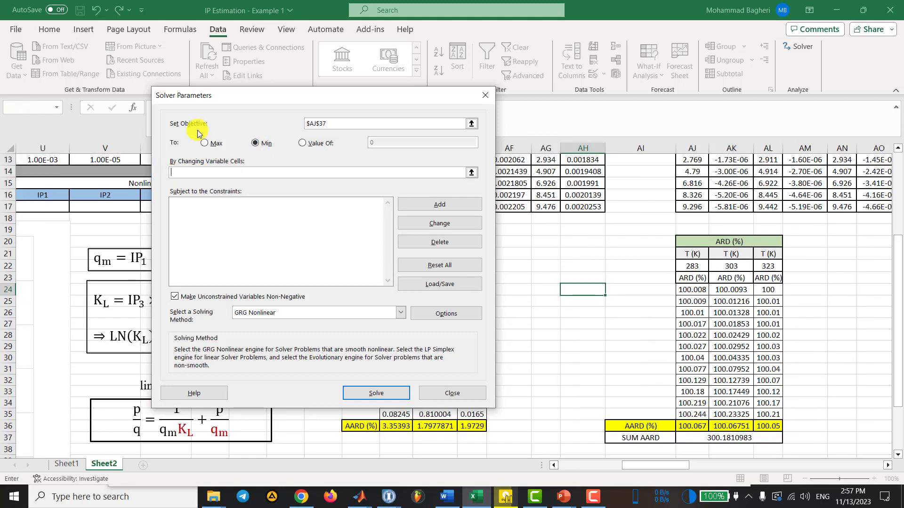
left_click(471, 172)
scroll(142, 214, "up", 2)
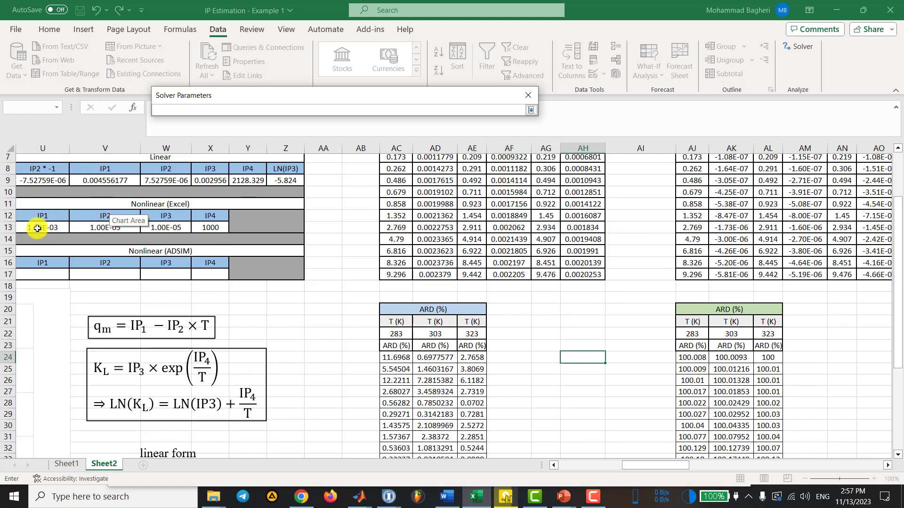
left_click_drag(37, 228, 213, 228)
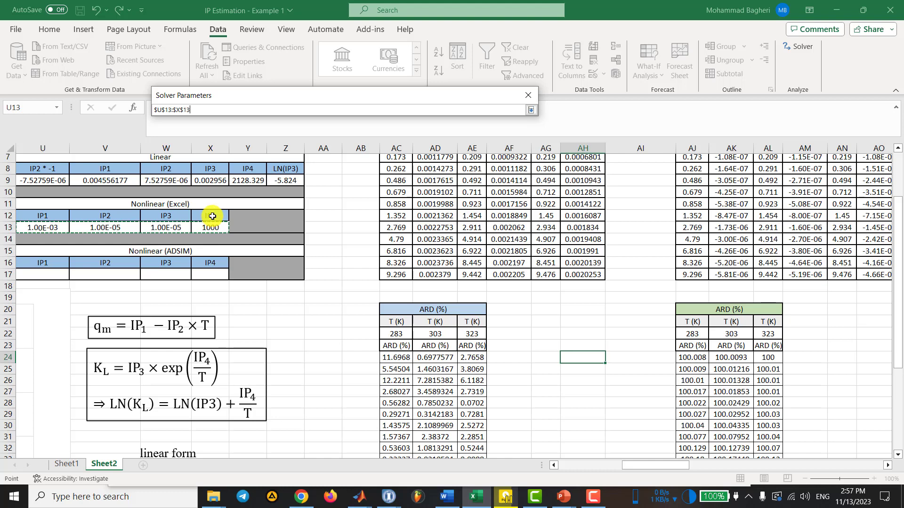
key("Return")
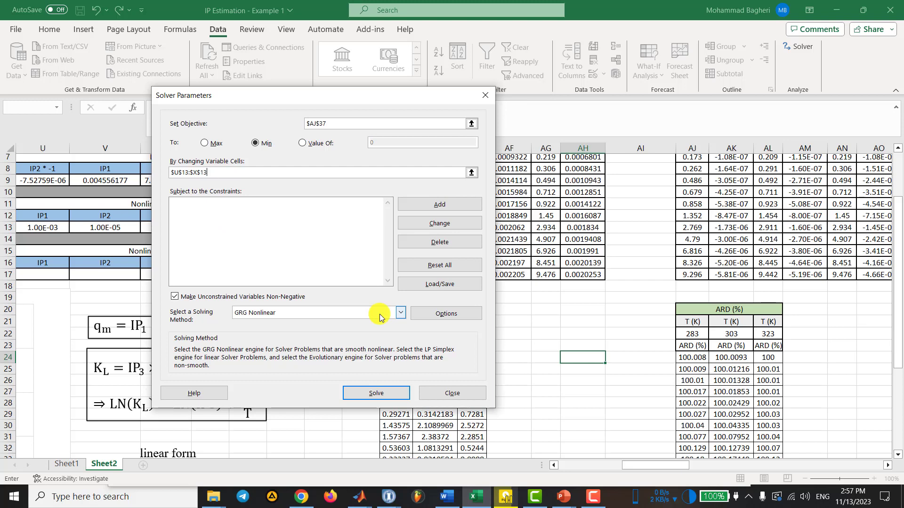
- Review the available solving methods and Solver's All Methods, GRG Nonlinear and Evolutionary options, keeping GRG Nonlinear selected
left_click(380, 317)
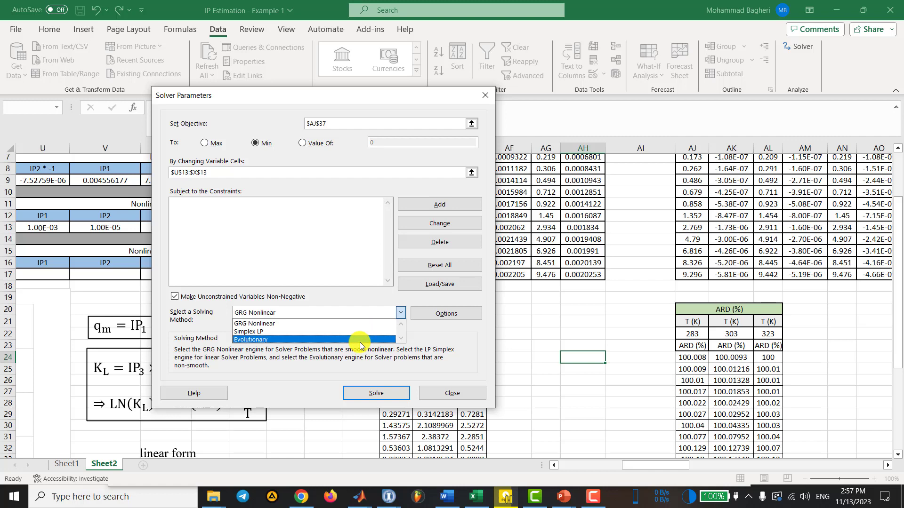
left_click(359, 315)
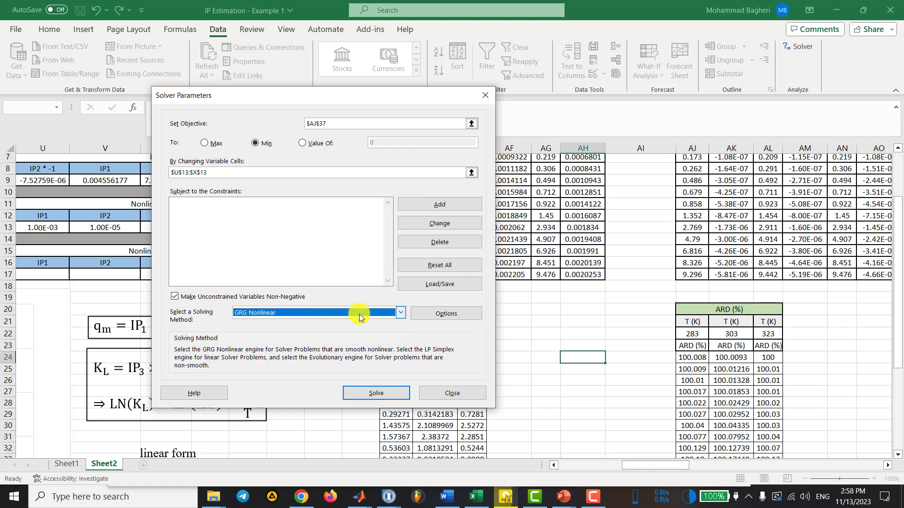
left_click(432, 318)
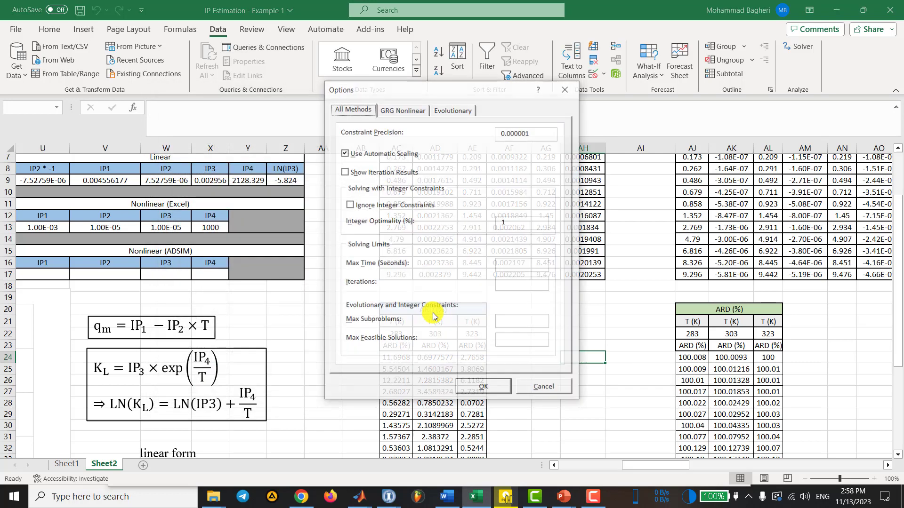
left_click(409, 109)
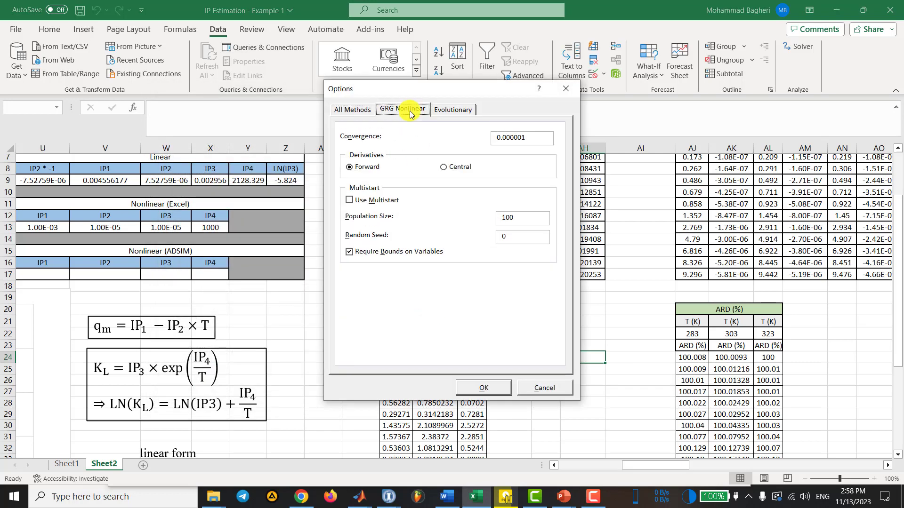
left_click(447, 111)
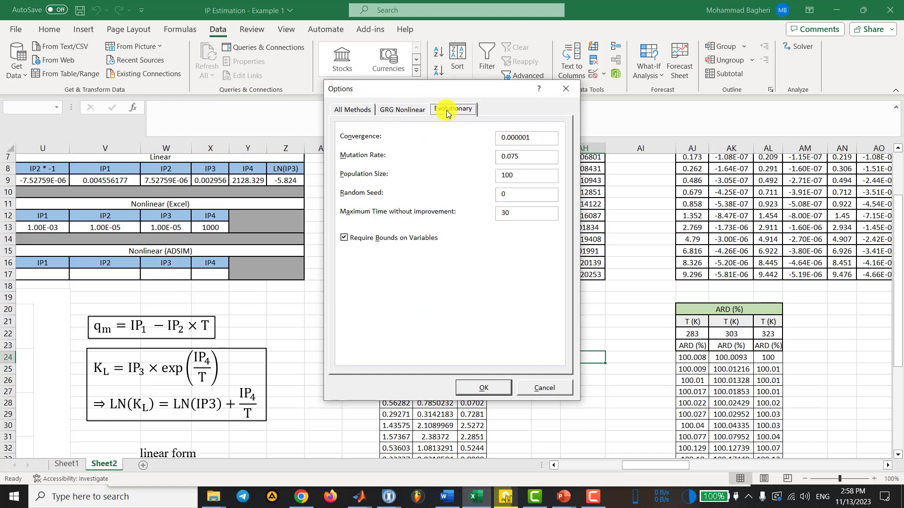
left_click(395, 111)
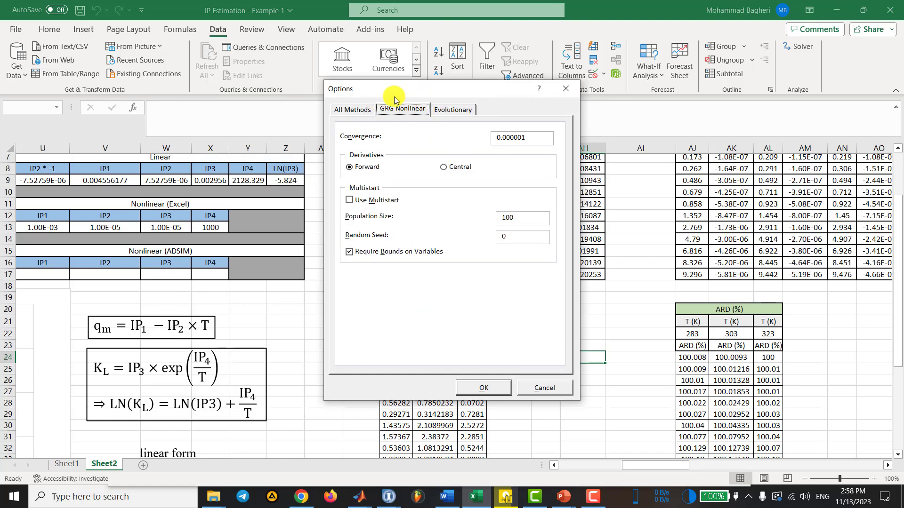
left_click(355, 113)
left_click(484, 388)
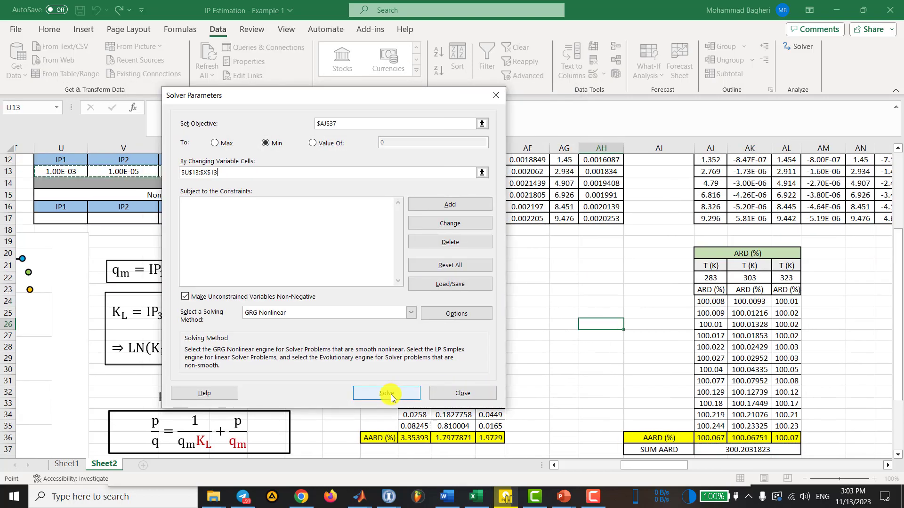
- Try solving for minimum SUM AARD with GRG Nonlinear, and restore the original IP1 to IP4 values
left_click(386, 393)
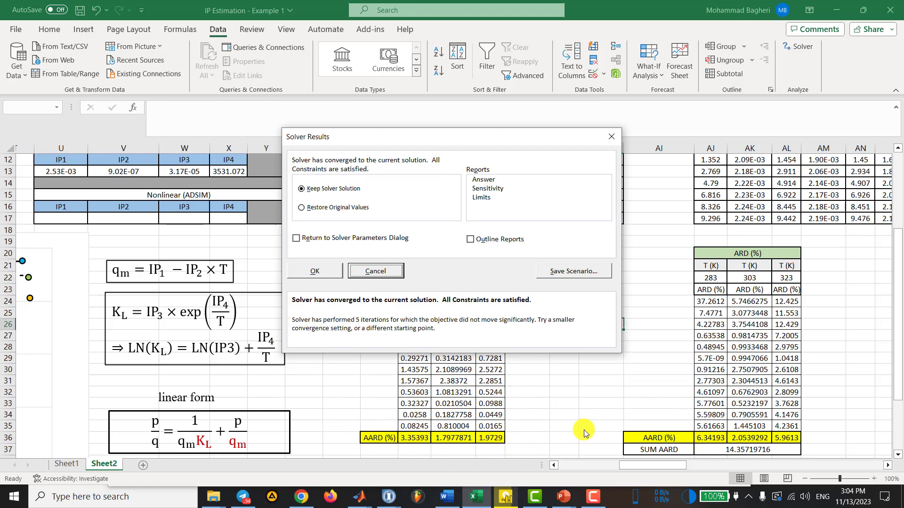
left_click(323, 210)
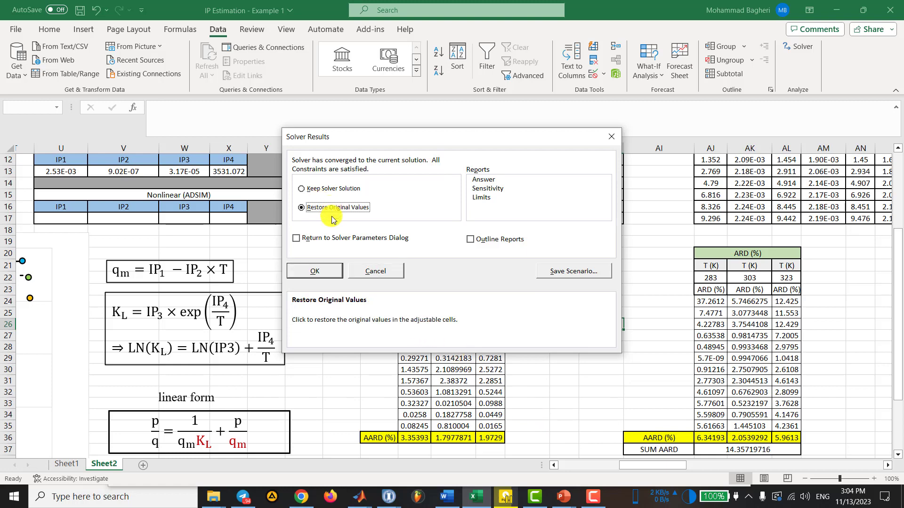
left_click(318, 272)
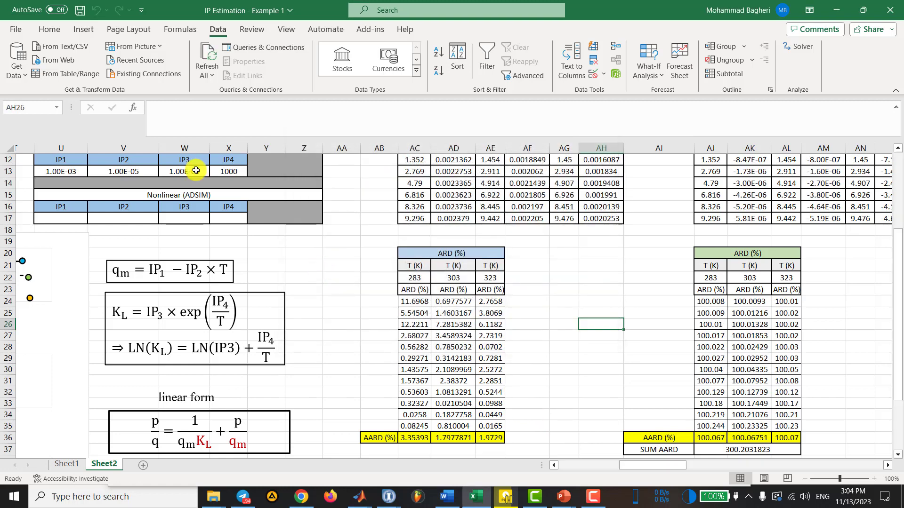
- Set the Nonlinear (Excel) initial guess for IP3 in W13 to 1e-3
left_click(184, 171)
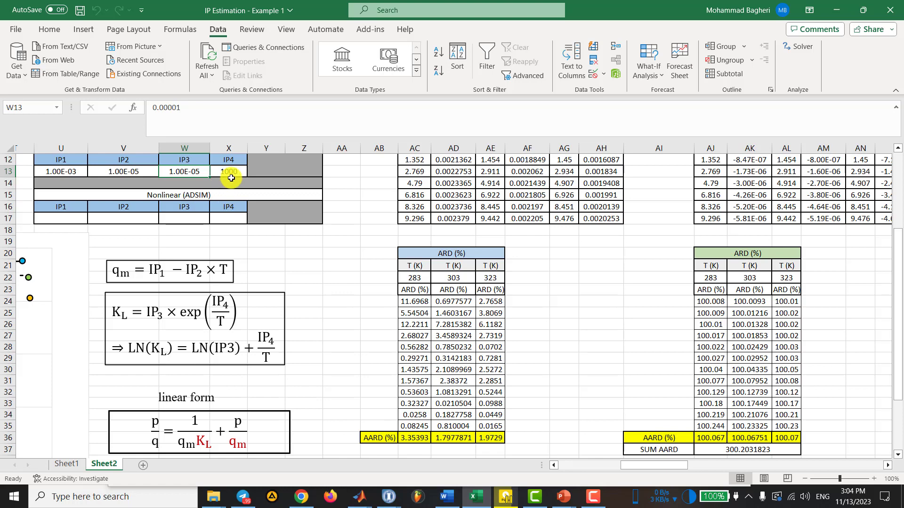
type("1e")
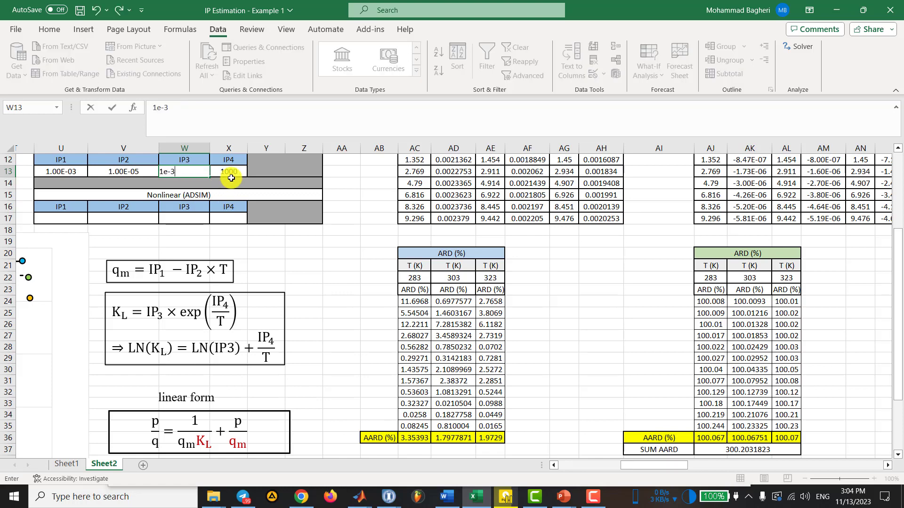
type("-3")
key("Return")
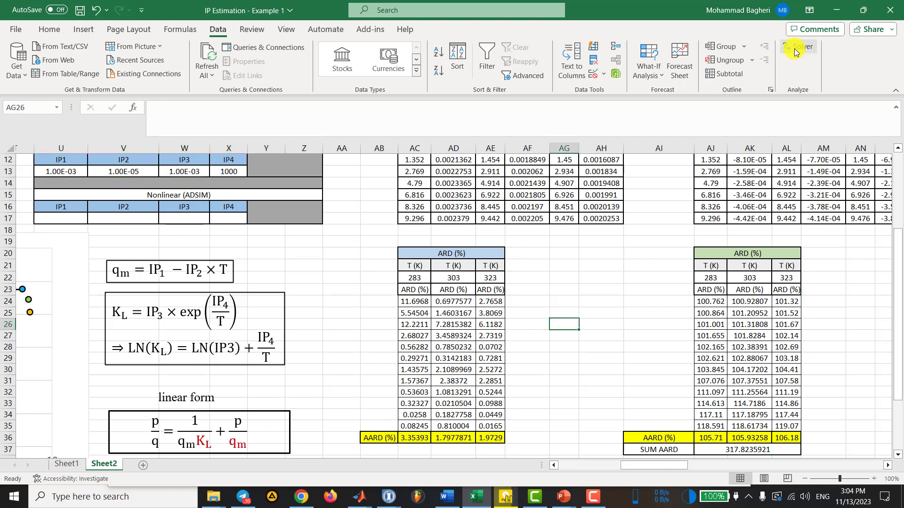
- Run Solver from the new IP3 guess and keep its solution for IP1 to IP4
left_click(799, 47)
left_click(354, 394)
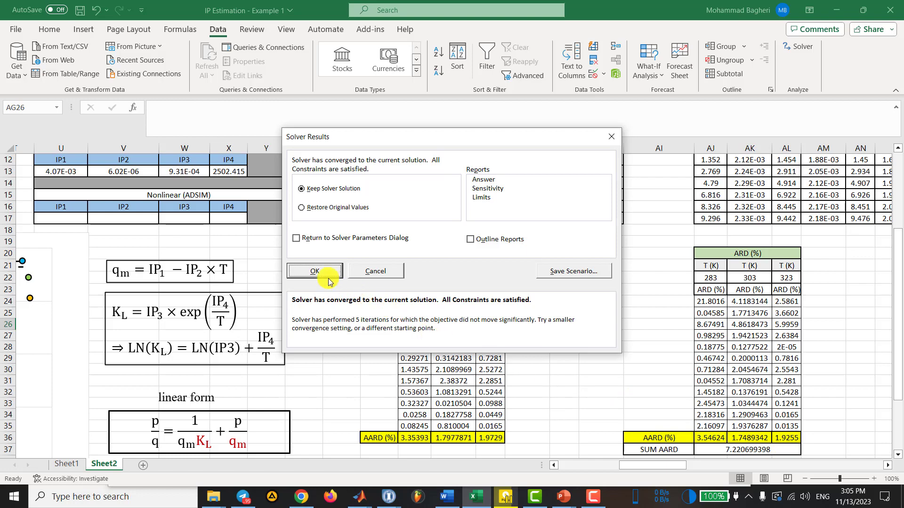
left_click(316, 272)
- Compare the 283 K Nonlinear (Excel) curve with the linear curve and experimental points on the loading chart
left_click_drag(661, 467, 612, 465)
scroll(370, 322, "down", 3)
scroll(369, 323, "up", 1)
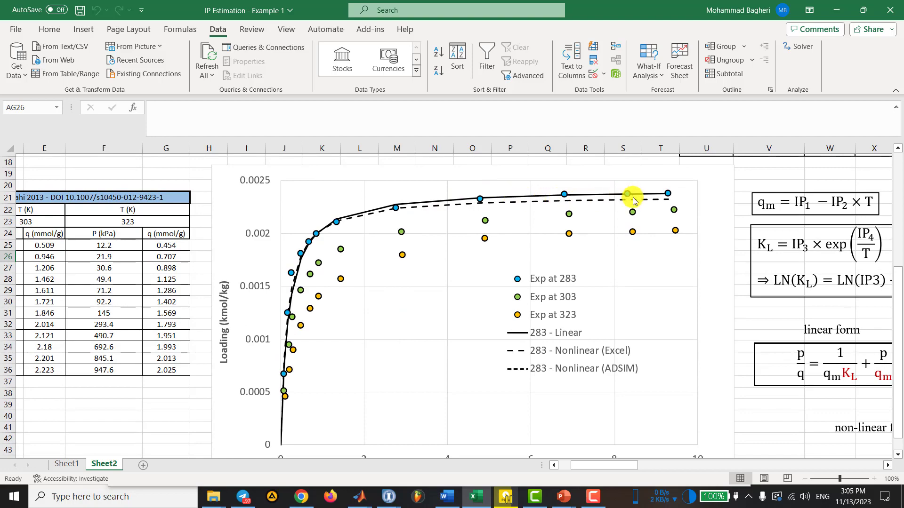
scroll(628, 207, "up", 1)
left_click_drag(623, 465, 687, 465)
scroll(686, 465, "up", 4)
scroll(673, 441, "up", 1)
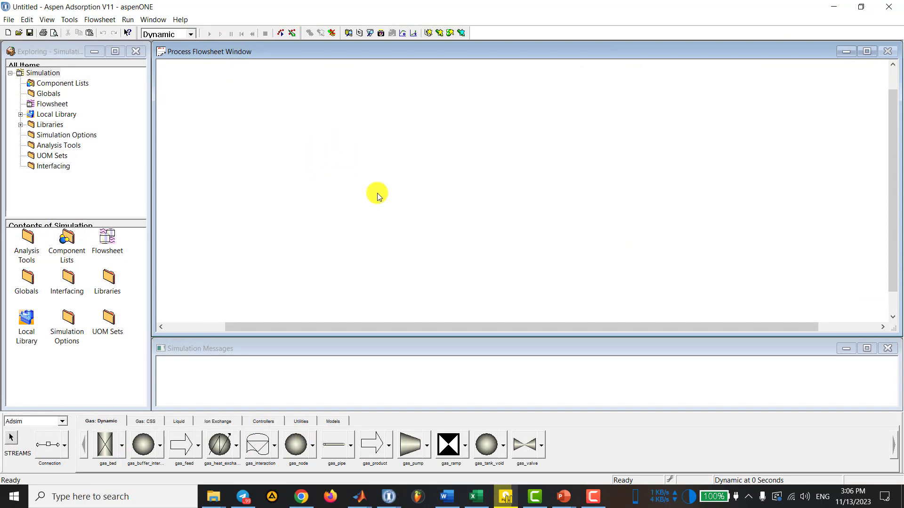
- In Aspen Adsorption, save the untitled simulation as IPs_Estimation in the 4 - Parameter Estimation folder
key("ctrl+s")
scroll(337, 221, "up", 3)
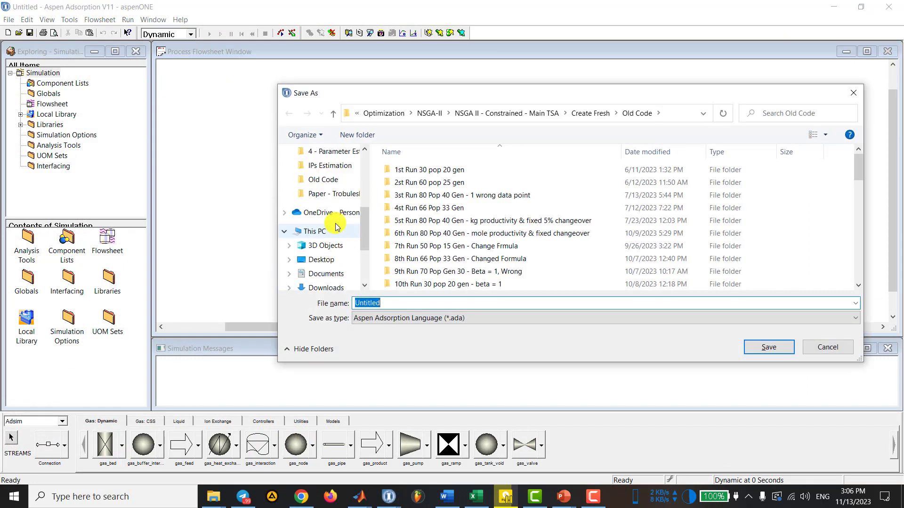
scroll(336, 227, "up", 1)
left_click(333, 180)
type("I")
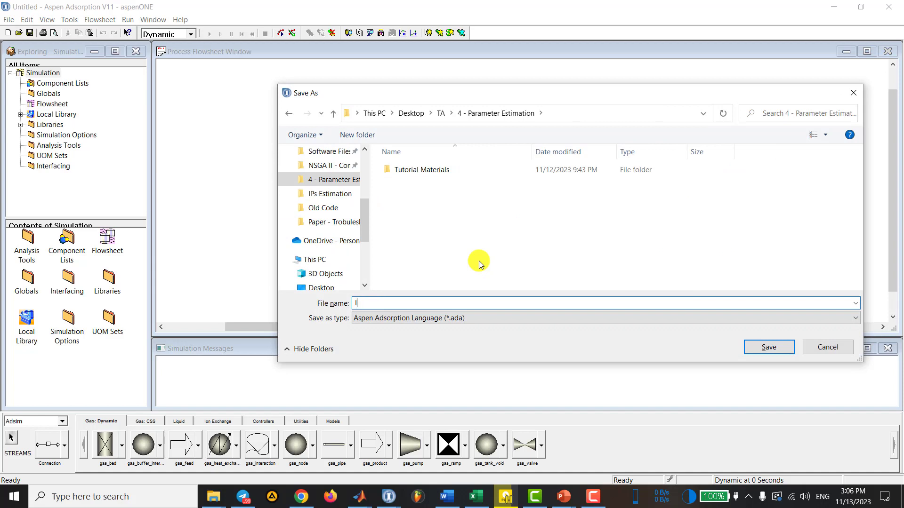
type("Ps_Estimation")
key("Return")
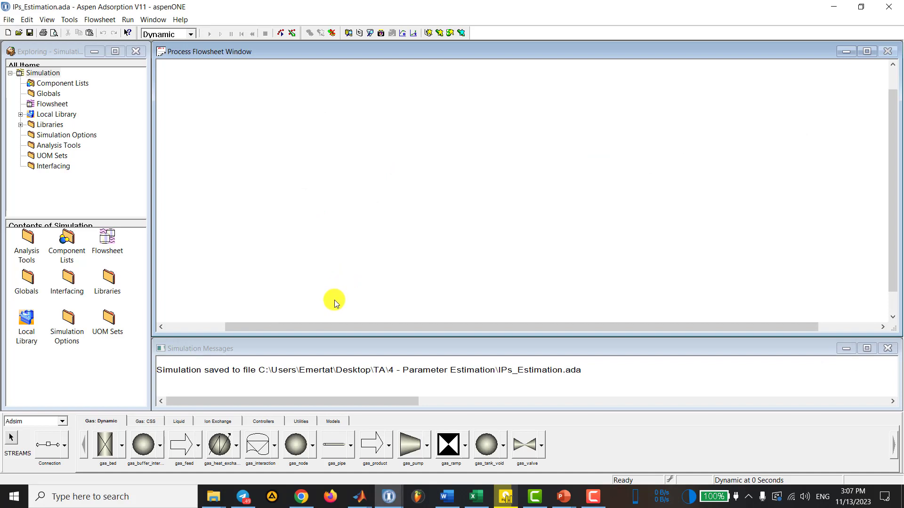
- Try to place a Static_Isotherm block on the empty flowsheet
left_click(304, 422)
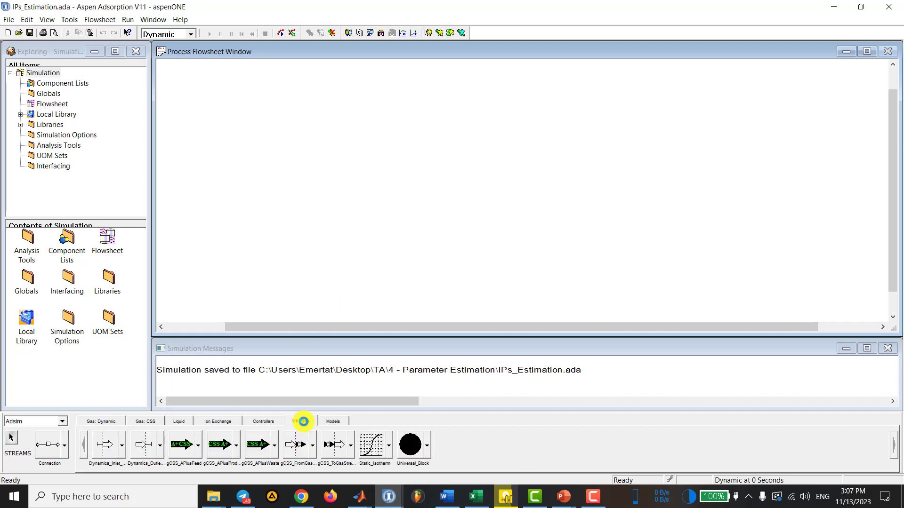
left_click(371, 444)
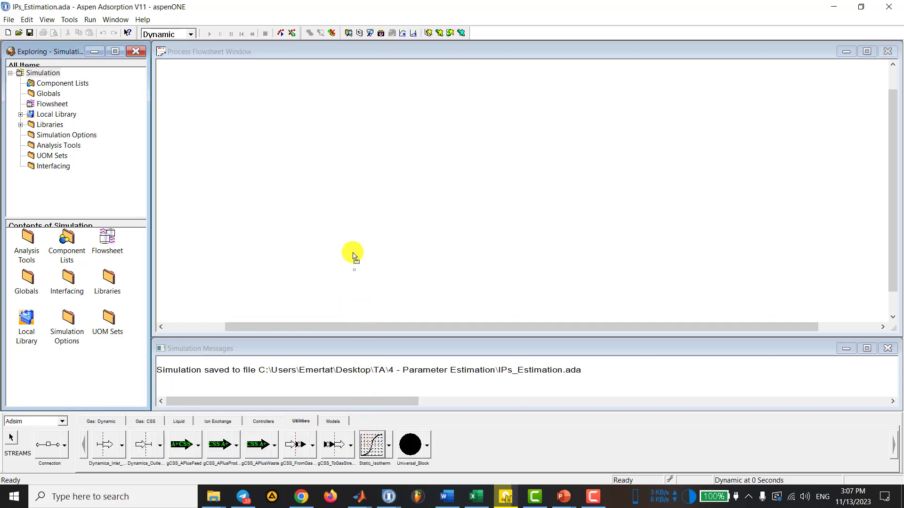
left_click(356, 205)
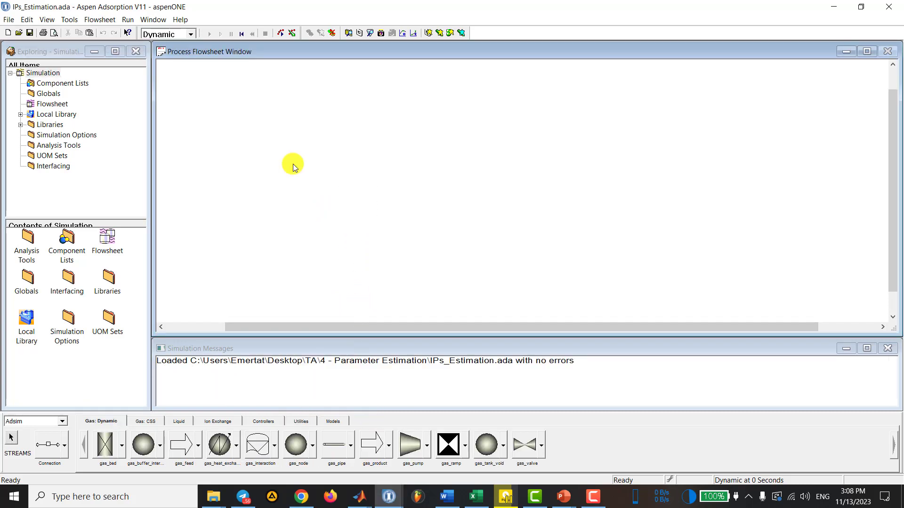
- Set the physical properties to the Aspen property system and define ethane as the component in Aspen Properties
double_click(68, 236)
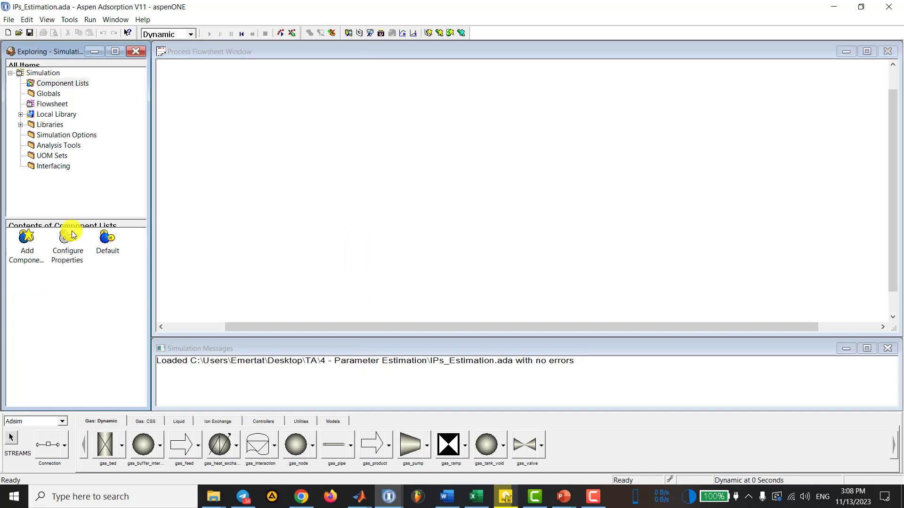
double_click(67, 236)
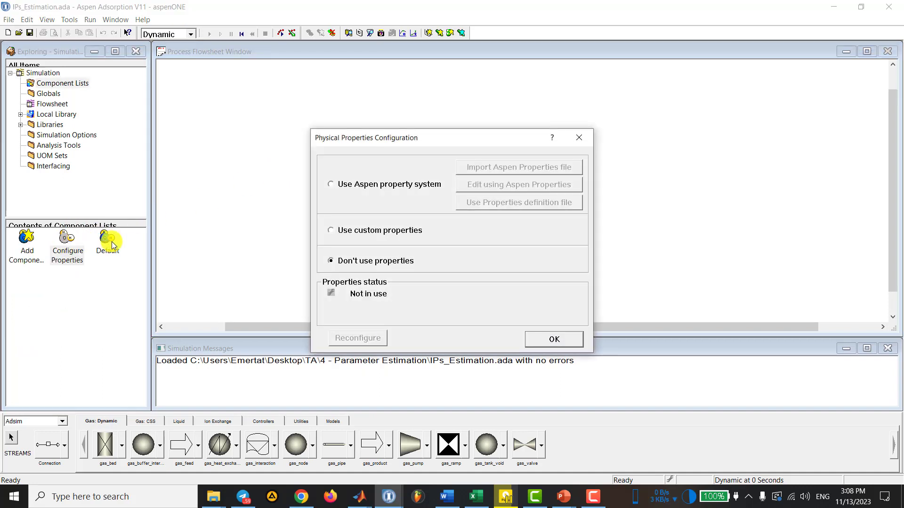
left_click(400, 184)
left_click(477, 187)
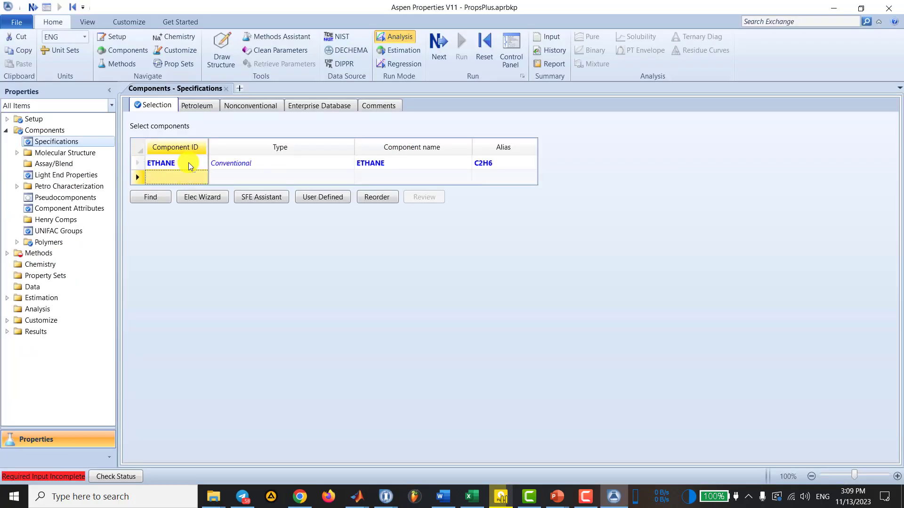
- Set the base property method to IDEAL and run the property calculation
key("F4")
left_click(234, 150)
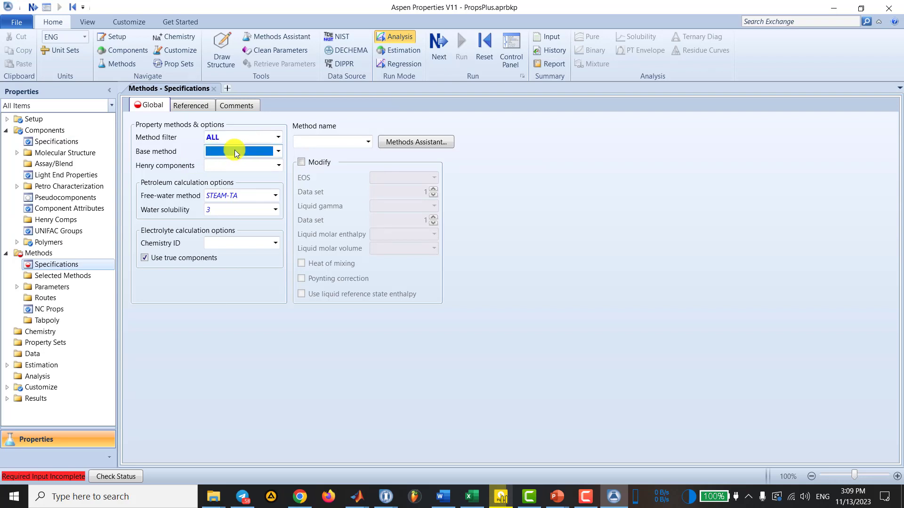
key("Return")
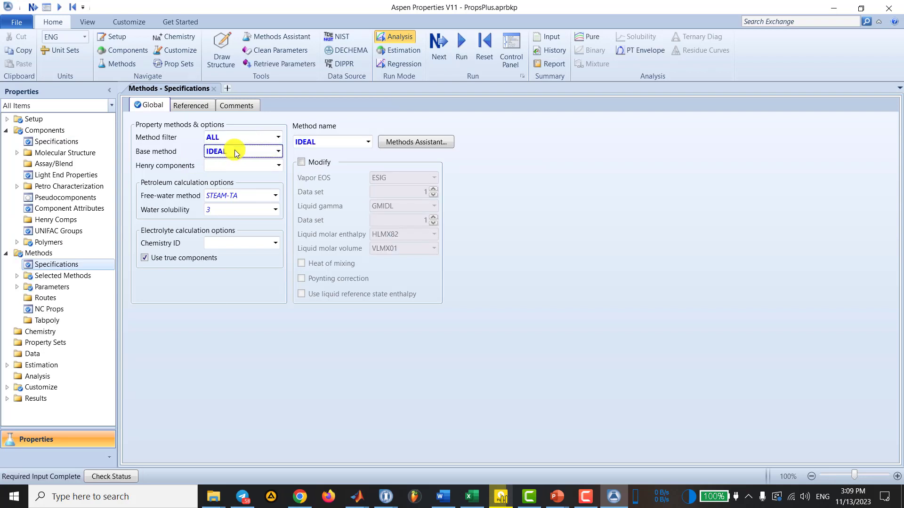
key("F5")
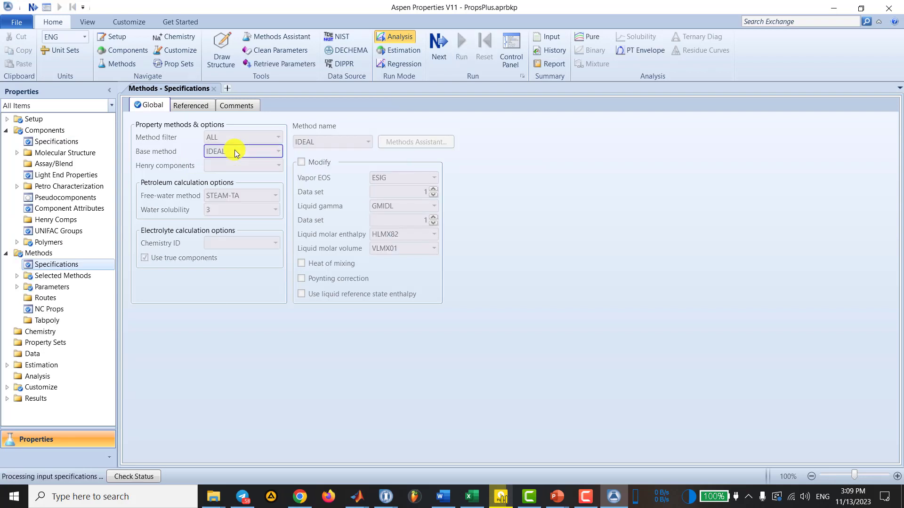
- Close Aspen Properties, saving the changes to PropsPlus.aprbkp, and accept the physical properties configuration in Aspen Adsorption
left_click(896, 6)
left_click(421, 262)
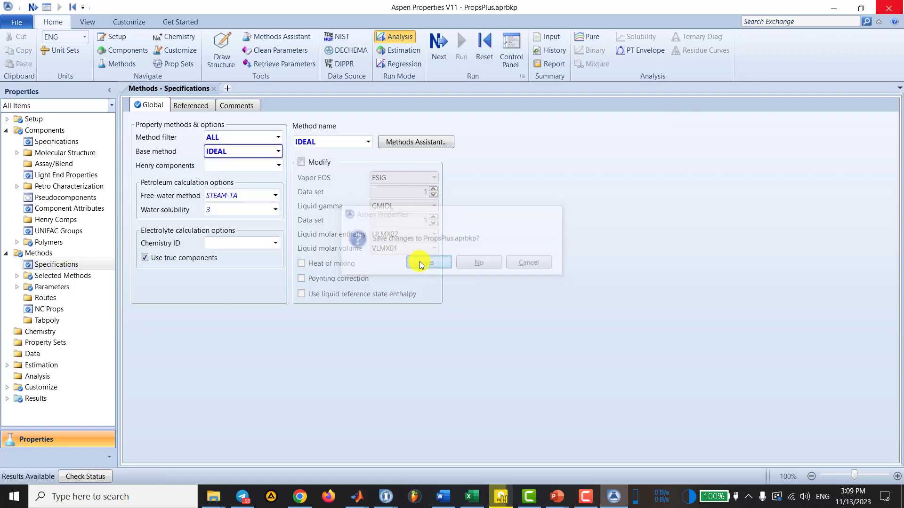
left_click(426, 279)
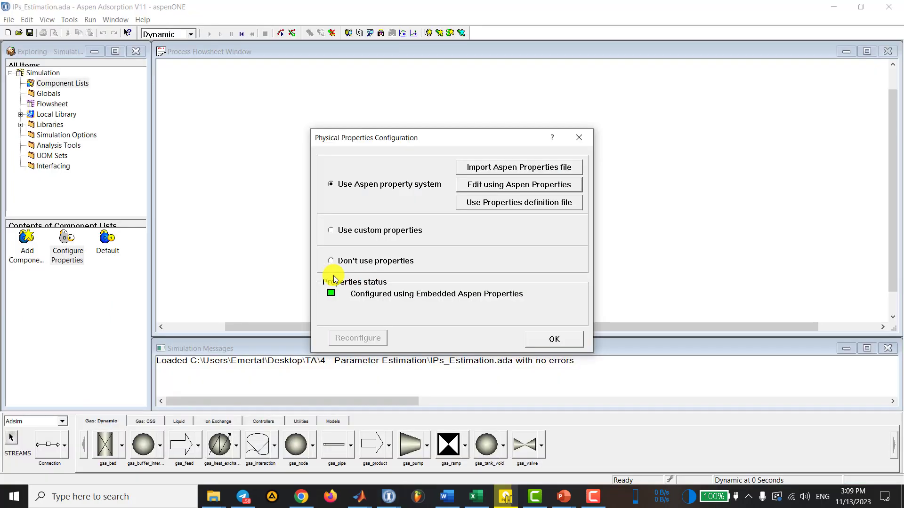
left_click(552, 340)
- Add ETHANE from the available components to the Default component list
double_click(107, 238)
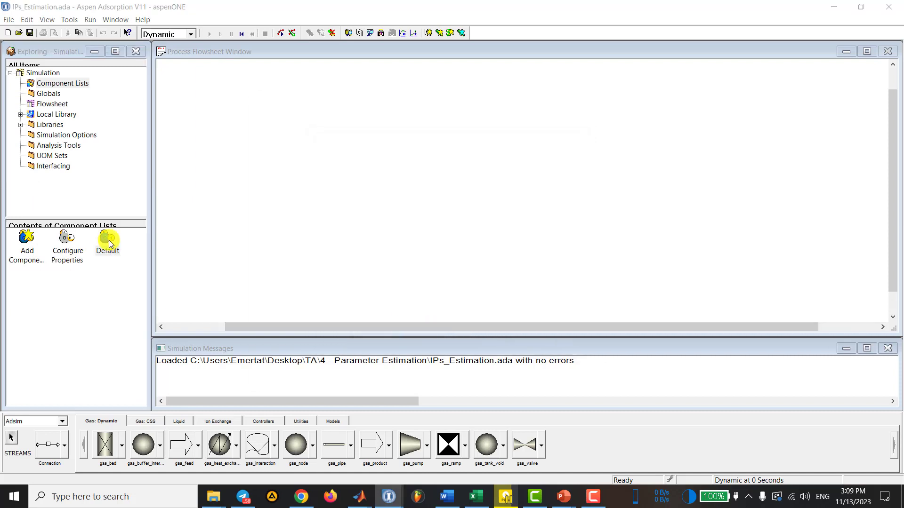
double_click(262, 173)
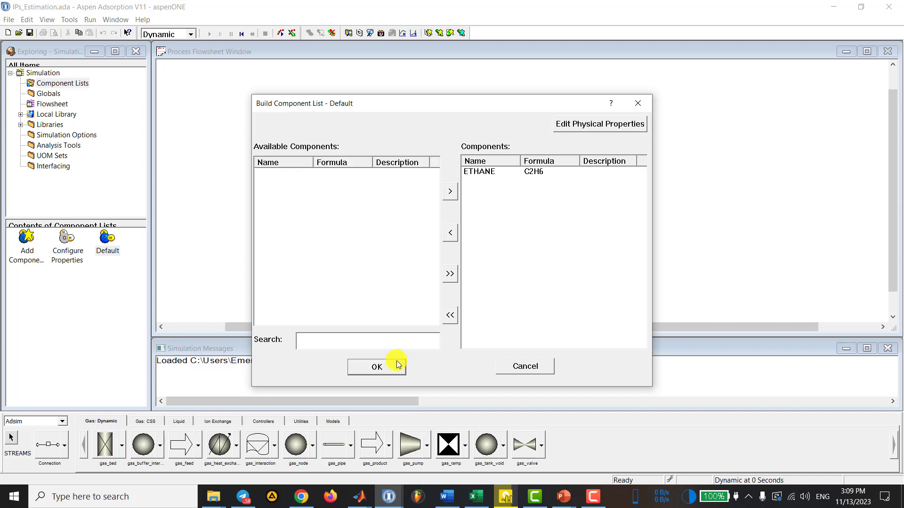
left_click(376, 367)
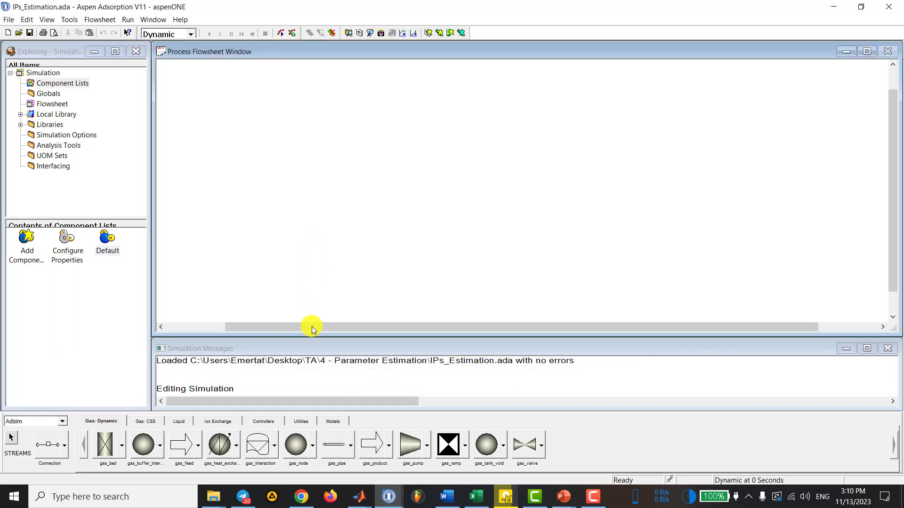
- Place a Static_Isotherm block in the middle of the process flowsheet
left_click(304, 422)
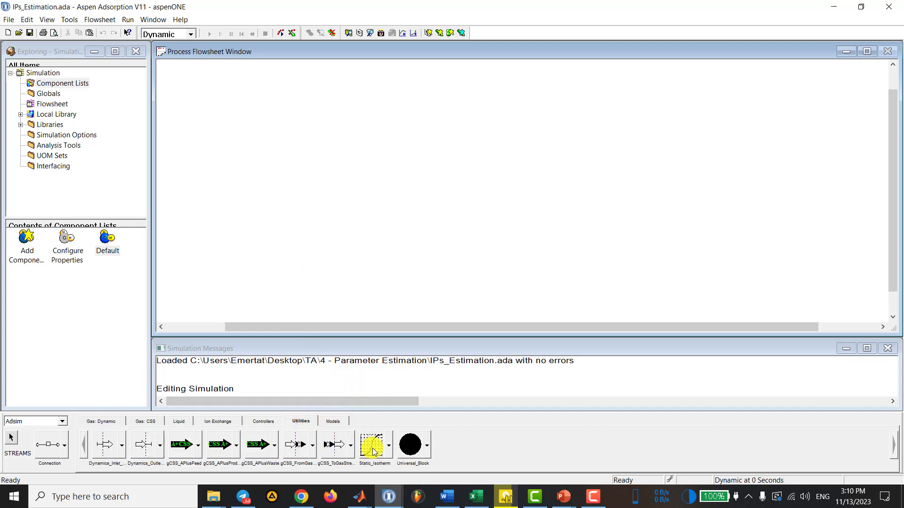
left_click(371, 448)
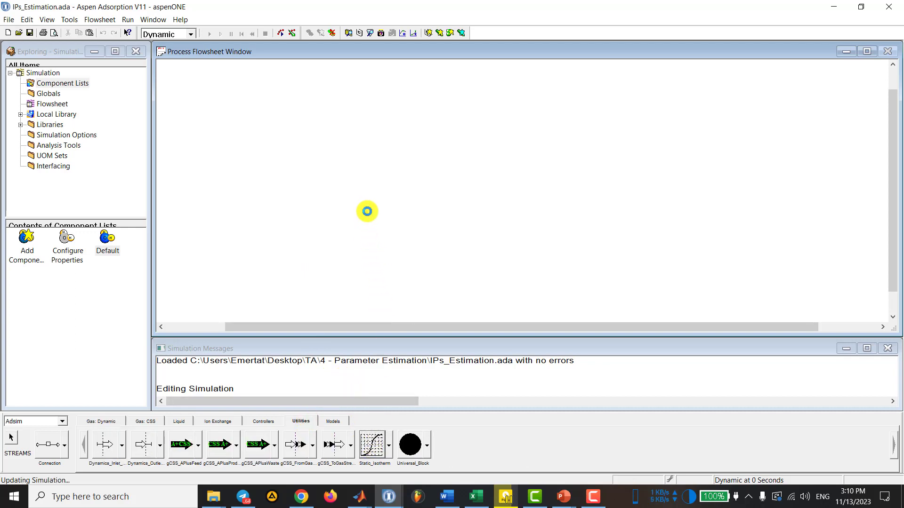
left_click(365, 210)
- Configure the isotherm block for the Gas phase with the Langmuir 3 isotherm form and Partial Pressure dependency
right_click(422, 227)
left_click(429, 231)
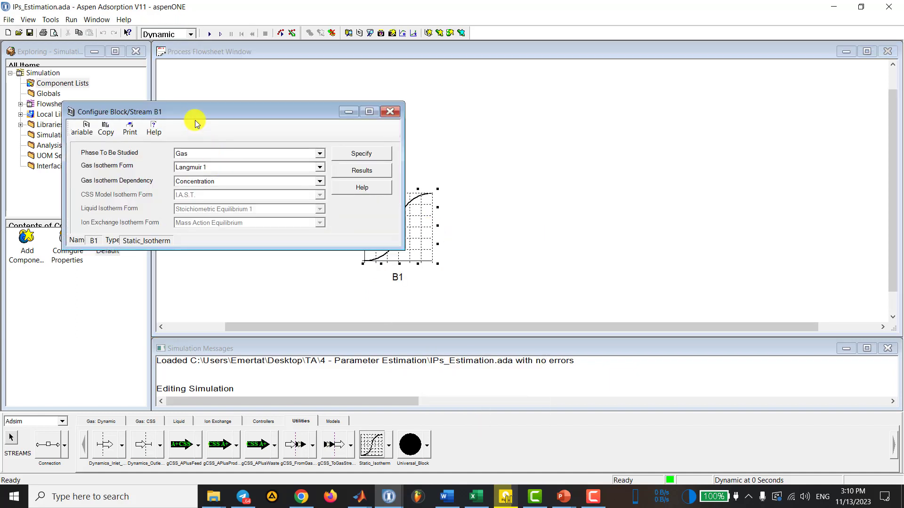
left_click_drag(194, 114, 160, 118)
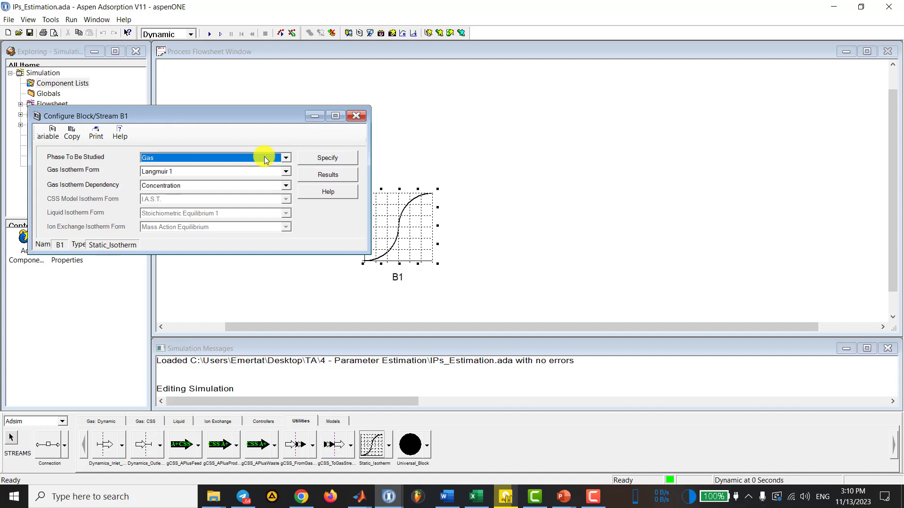
left_click(266, 160)
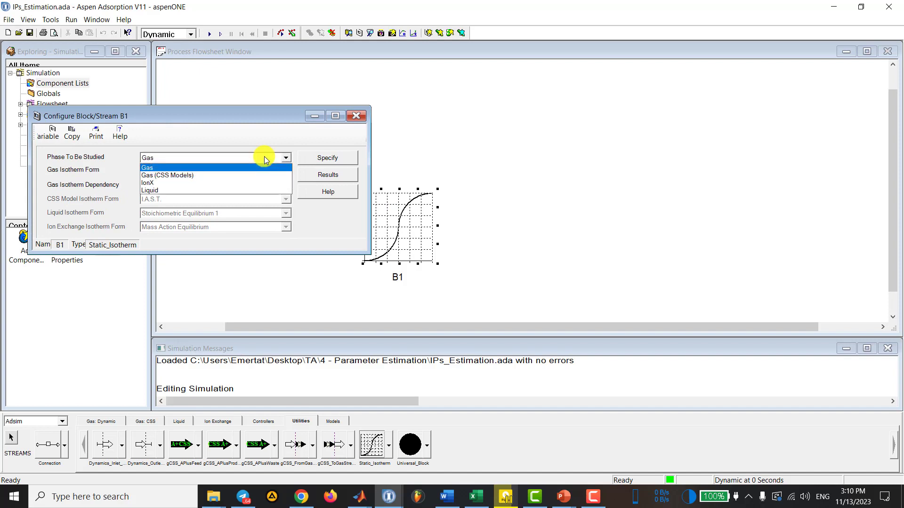
left_click(266, 160)
left_click(257, 173)
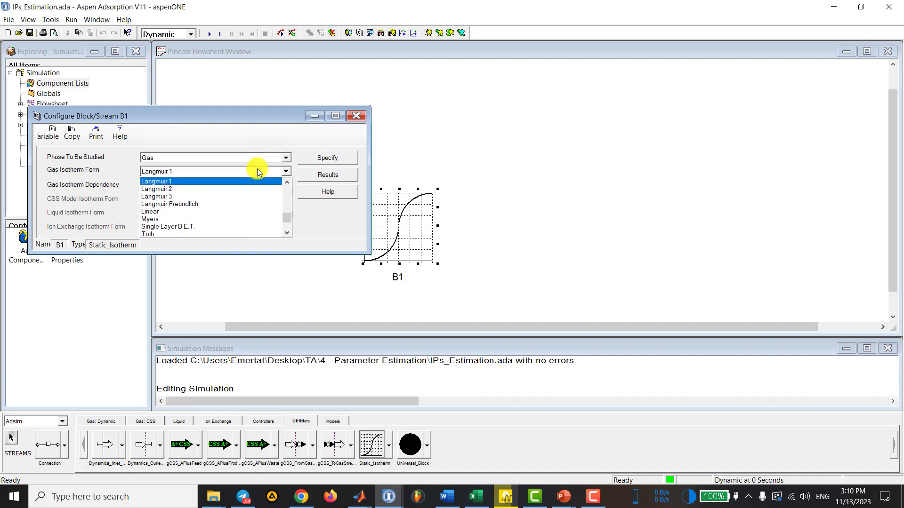
left_click(241, 199)
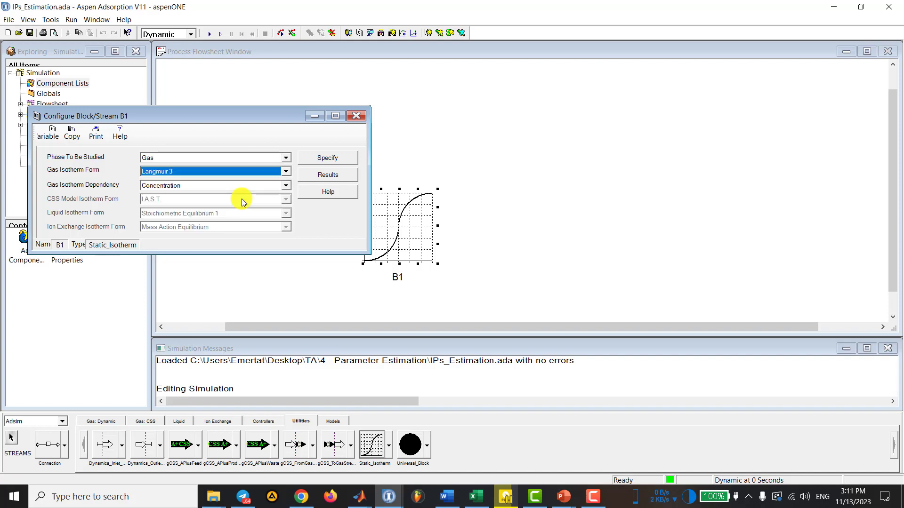
left_click(247, 188)
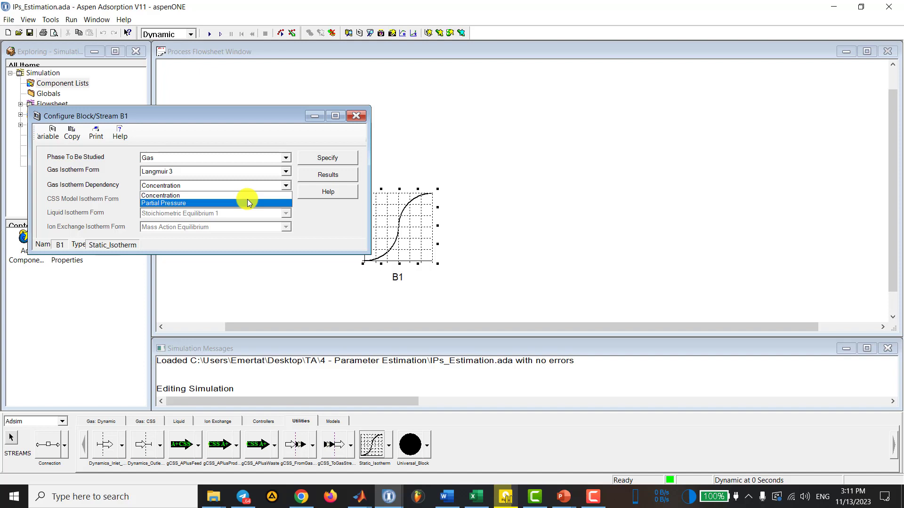
left_click(248, 202)
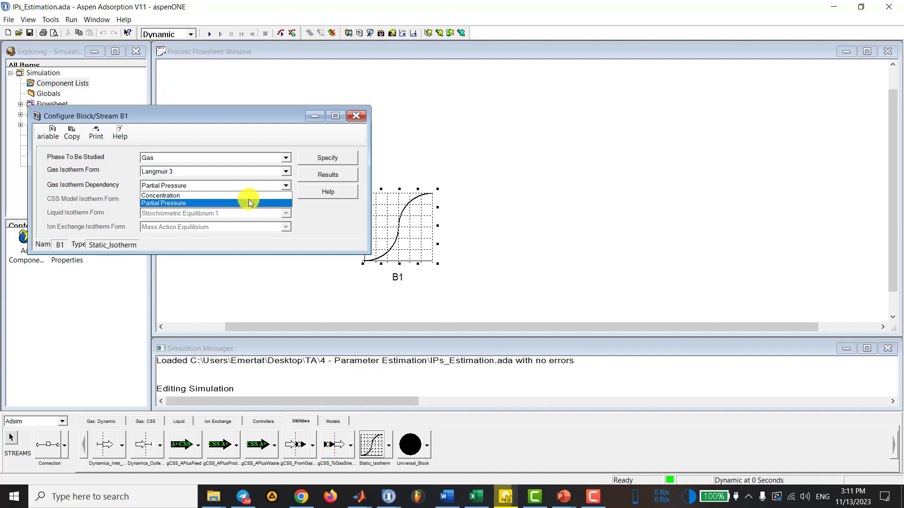
left_click(249, 202)
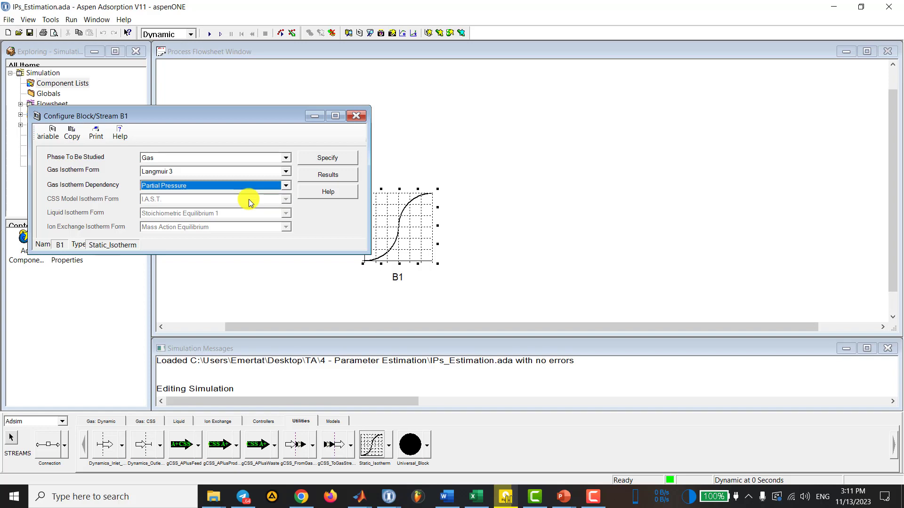
- Examine the isotherm block's specify table for ethane mole fraction, pressure, temperature and isotherm parameters IP1 to IP4, then close the block's forms
left_click(344, 157)
left_click_drag(330, 137, 582, 114)
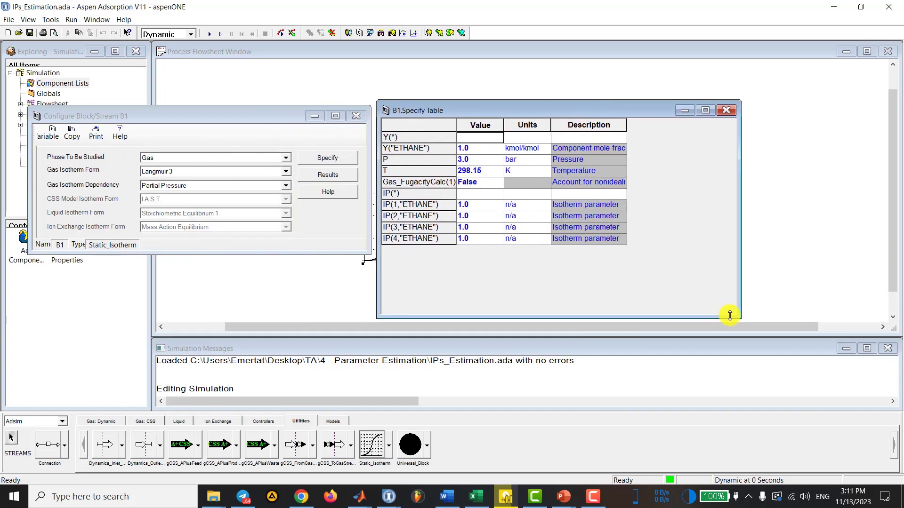
left_click_drag(738, 318, 764, 332)
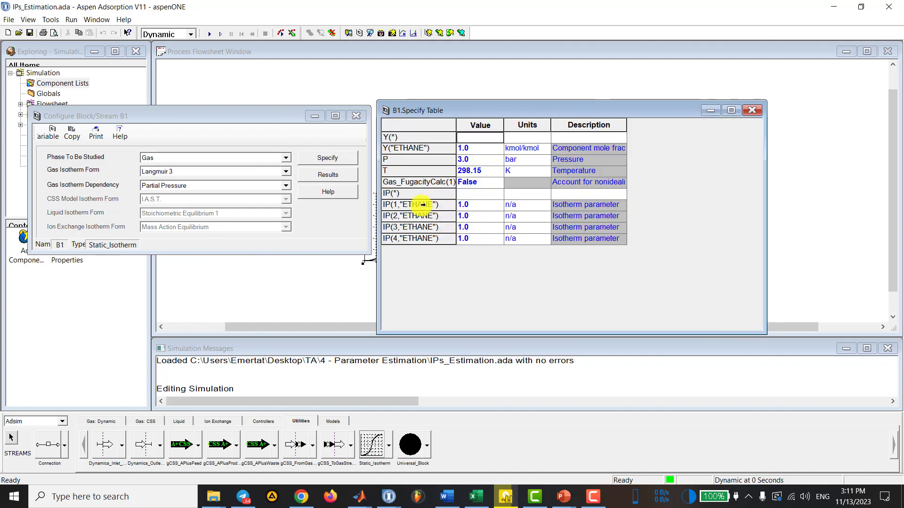
left_click(419, 204)
left_click_drag(422, 215, 428, 241)
left_click(471, 240)
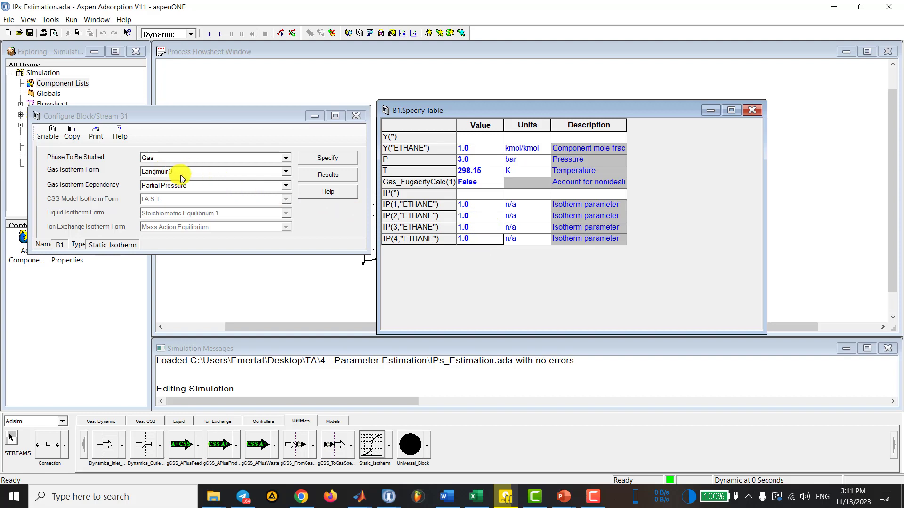
left_click(470, 170)
left_click(475, 161)
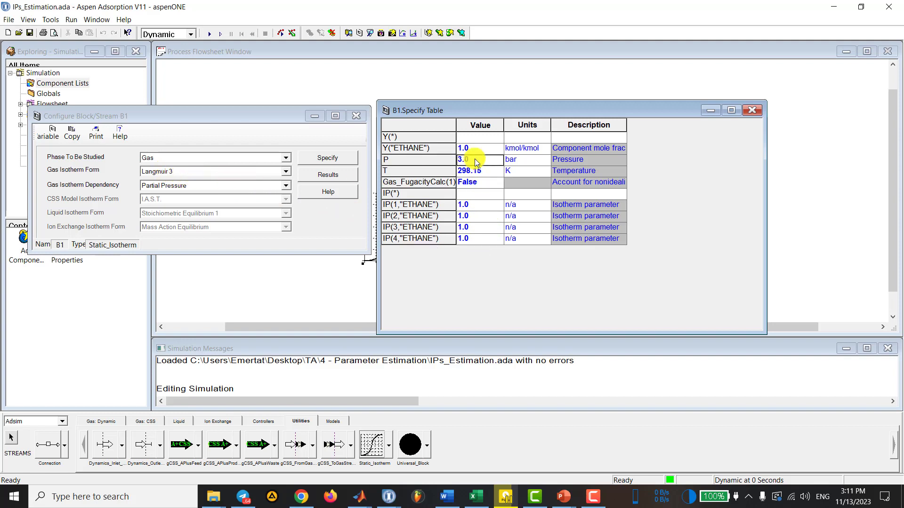
left_click(471, 170)
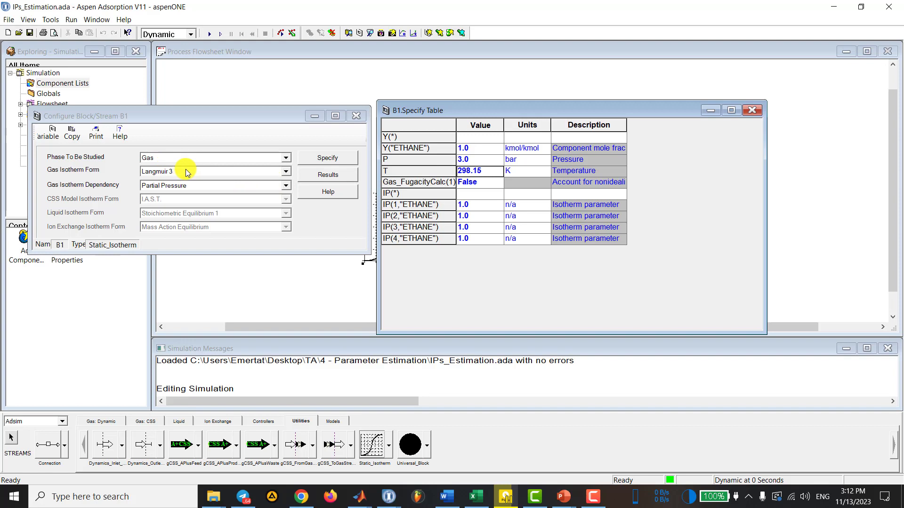
left_click(483, 152)
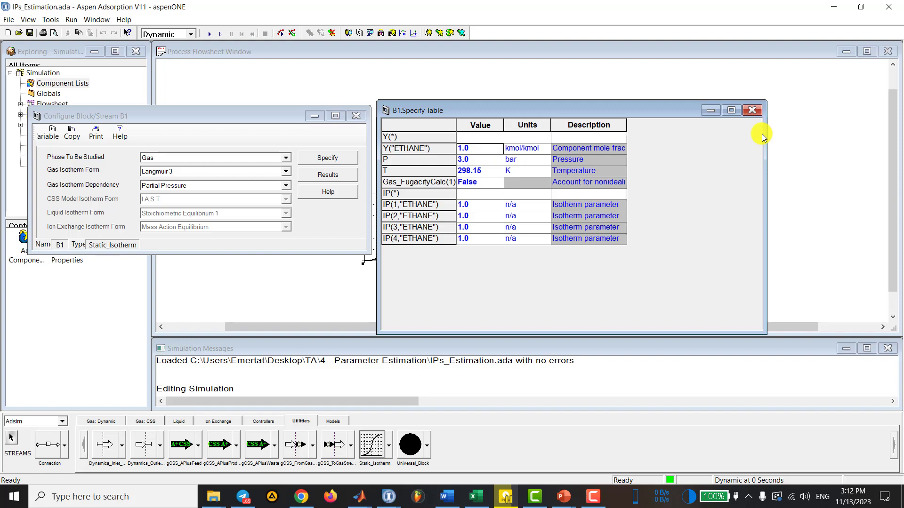
left_click(751, 110)
left_click(357, 112)
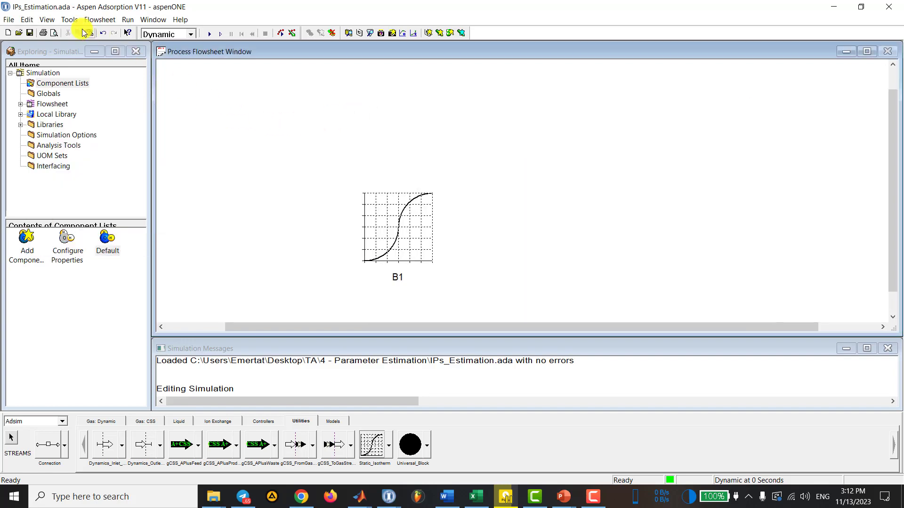
- Open the Estimation tool and show its Steady State Experiments list
left_click(70, 21)
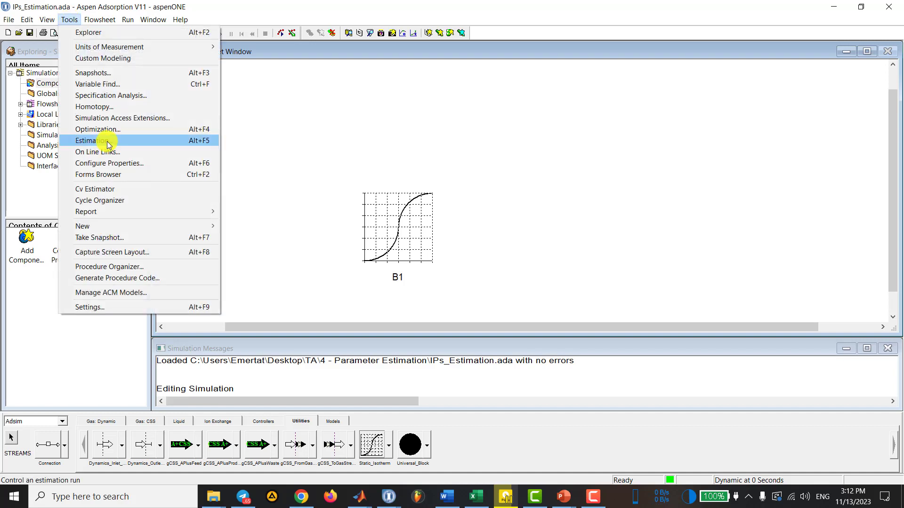
left_click(376, 100)
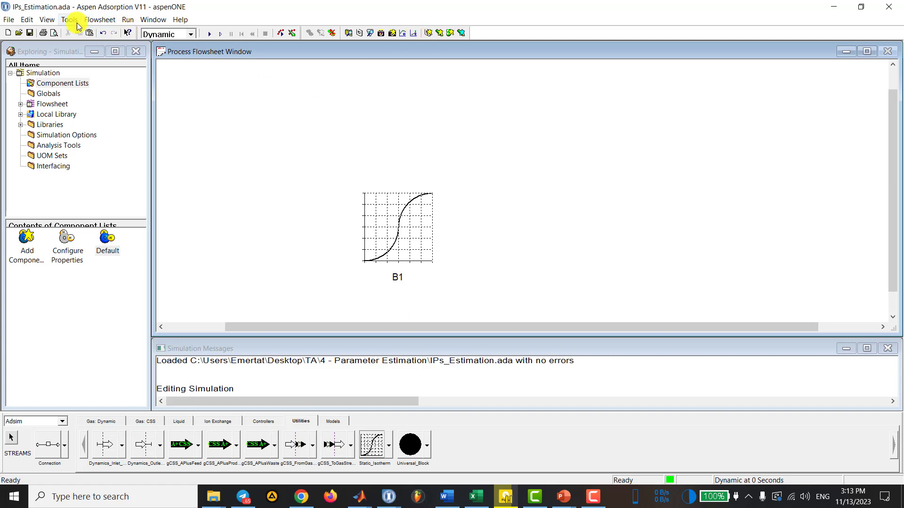
left_click(416, 37)
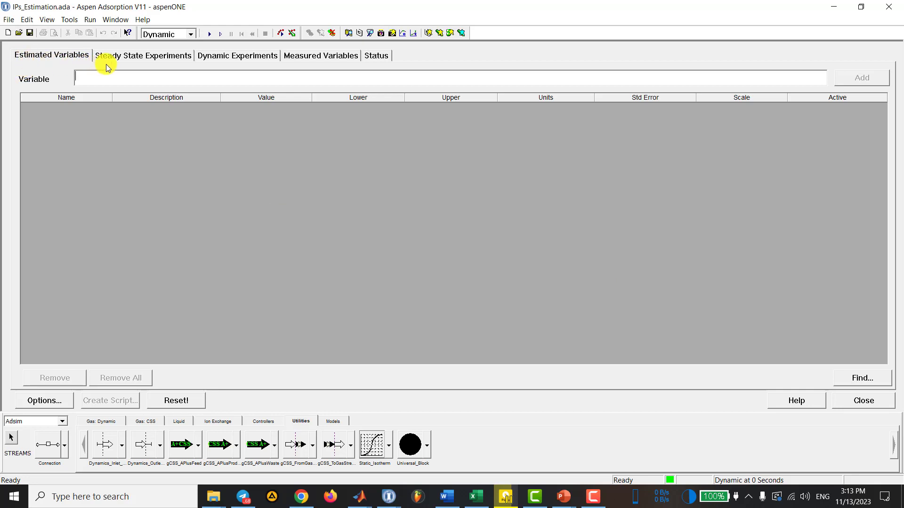
left_click(141, 56)
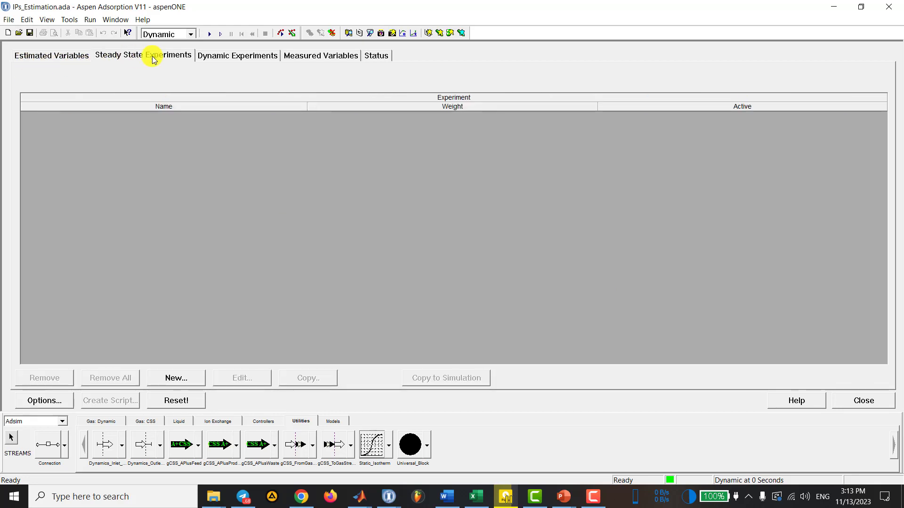
left_click(232, 61)
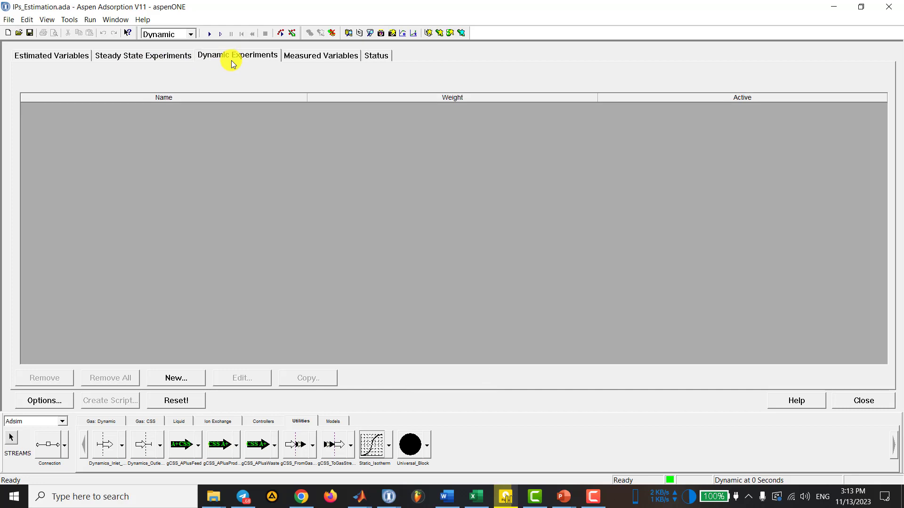
left_click(307, 60)
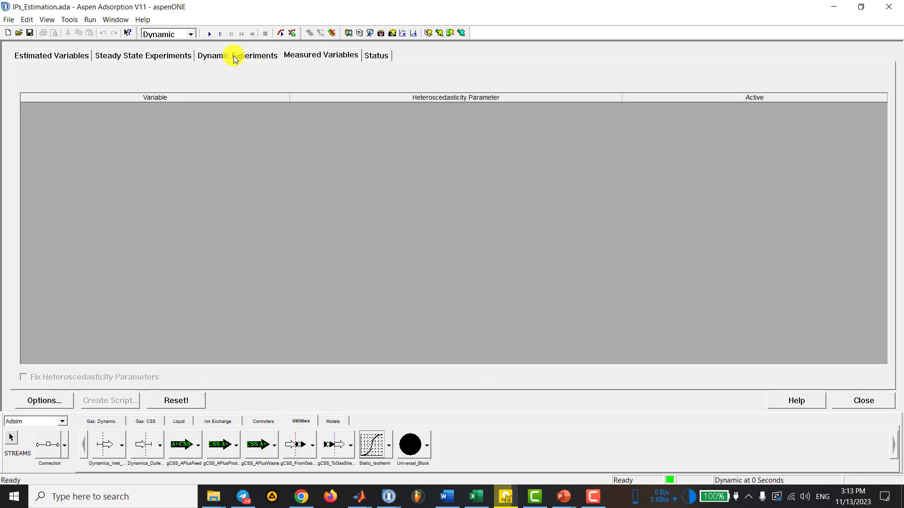
left_click(212, 58)
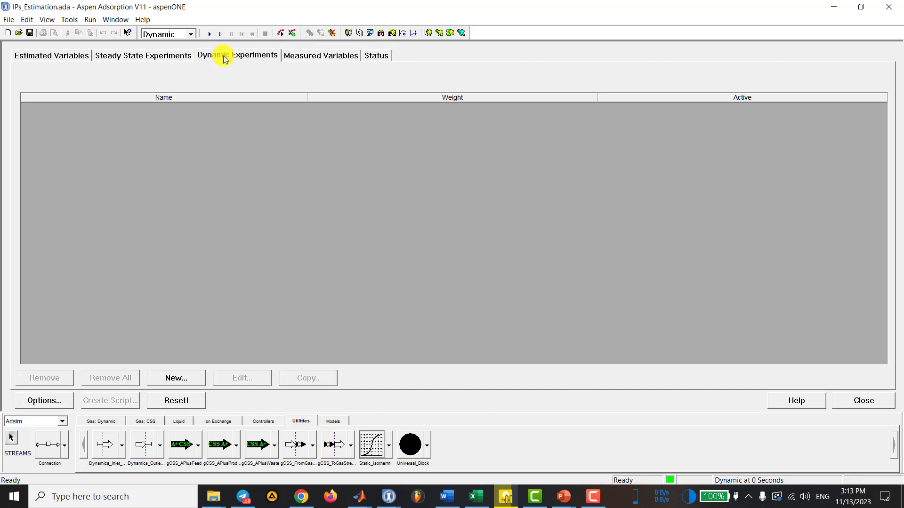
left_click(96, 60)
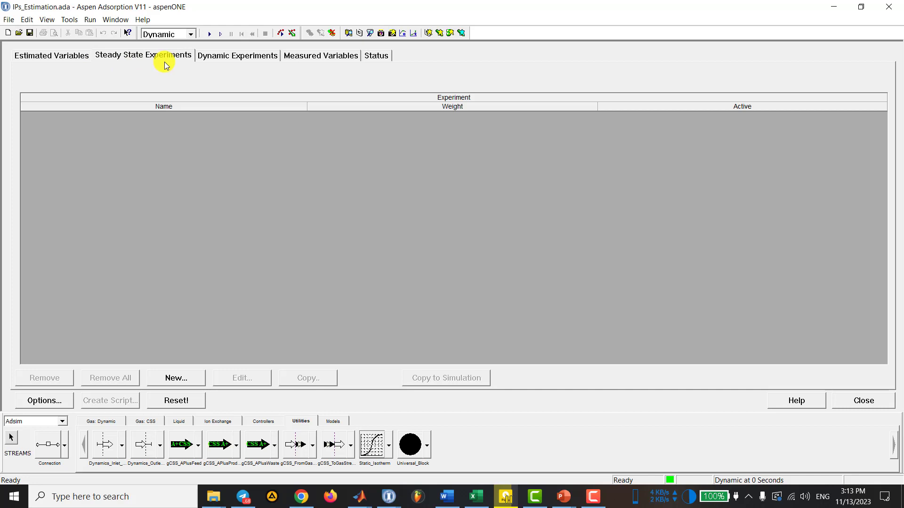
- Search for all fixed variables from the estimated variables page
left_click(57, 56)
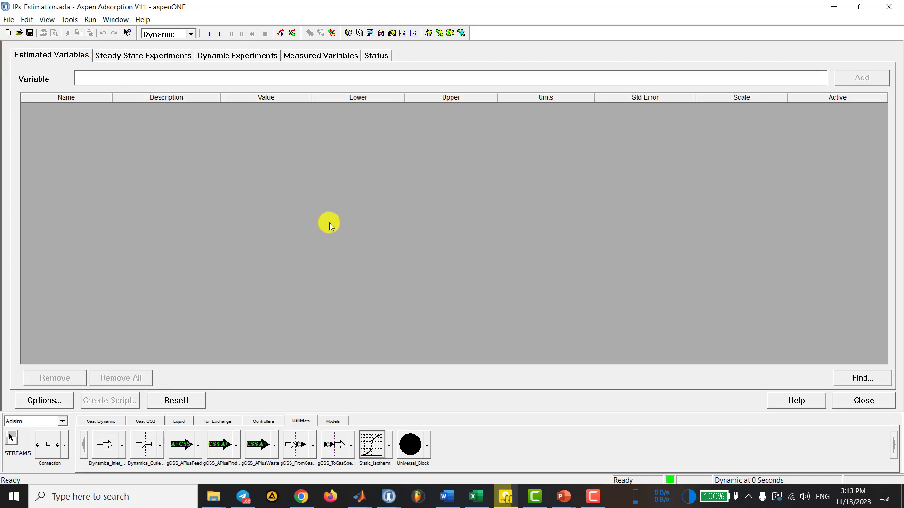
left_click(861, 378)
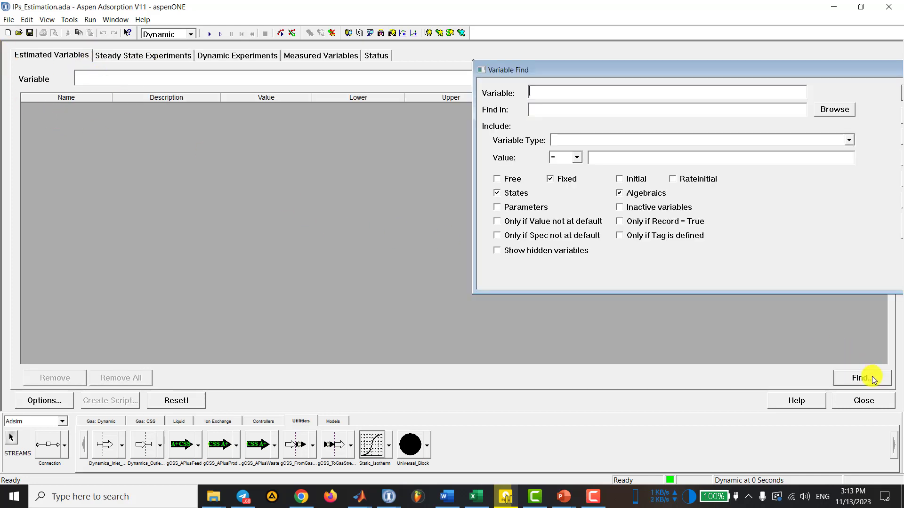
left_click_drag(636, 68, 514, 96)
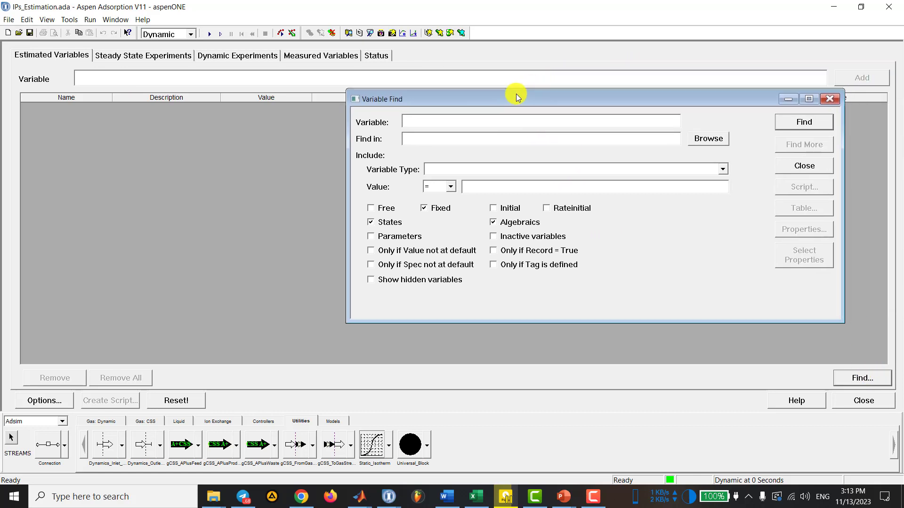
left_click(799, 123)
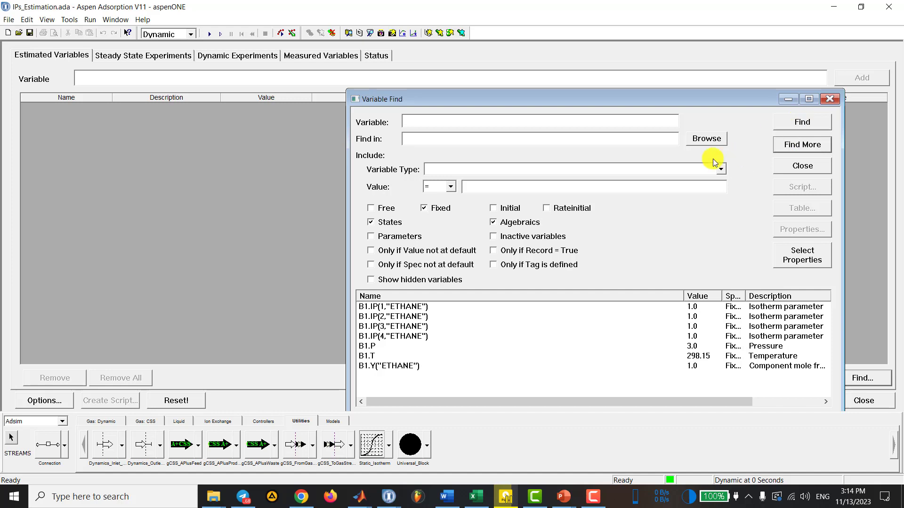
left_click_drag(577, 97, 599, 43)
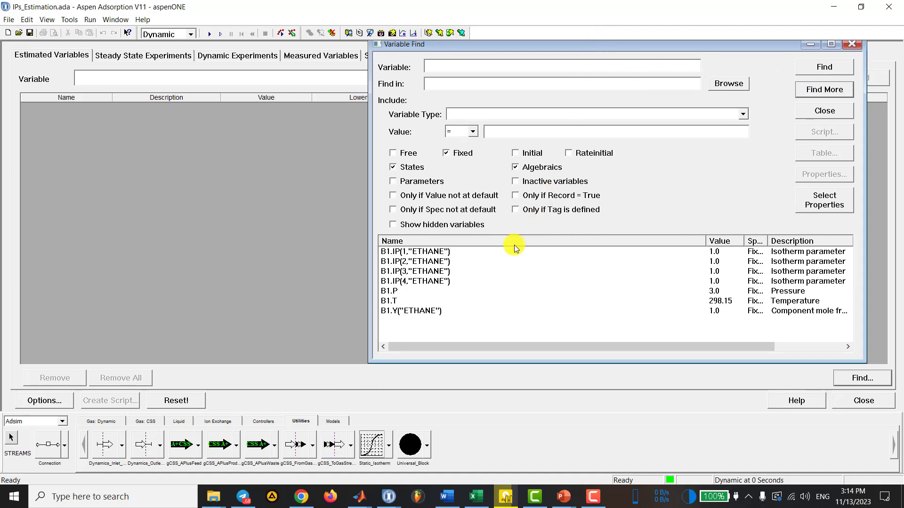
- Add the four B1 ETHANE isotherm parameters, IP(1) to IP(4), to the estimated variables and close the variable finder
scroll(454, 270, "right", 1)
scroll(453, 271, "left", 1)
left_click(426, 253)
left_click(426, 253)
left_click(424, 281, "shift")
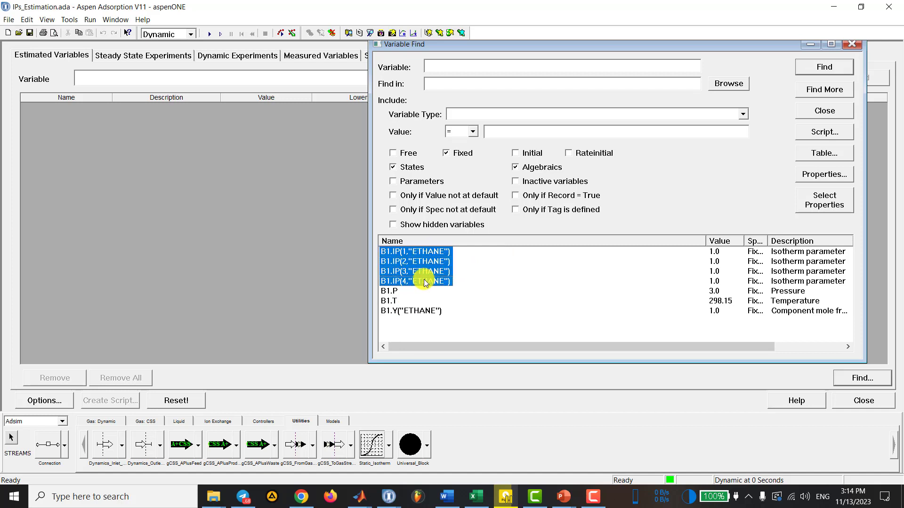
left_click_drag(425, 264, 240, 200)
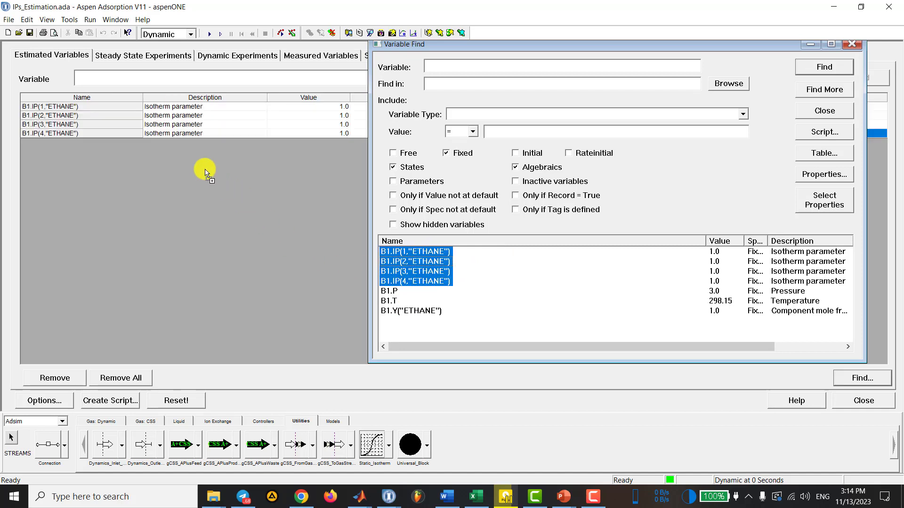
left_click(850, 45)
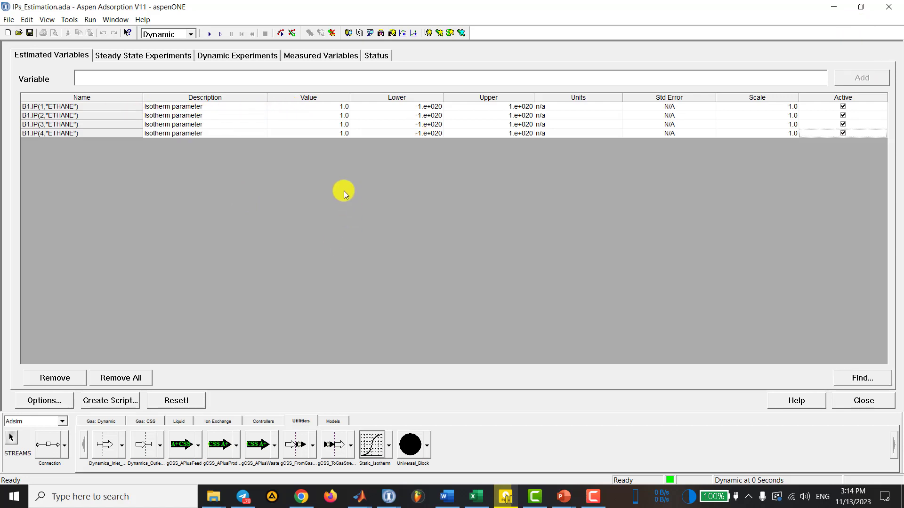
- Create a new steady state experiment titled SteadyStateExp_1 with weight 1, not copied from any other experiment
left_click(134, 56)
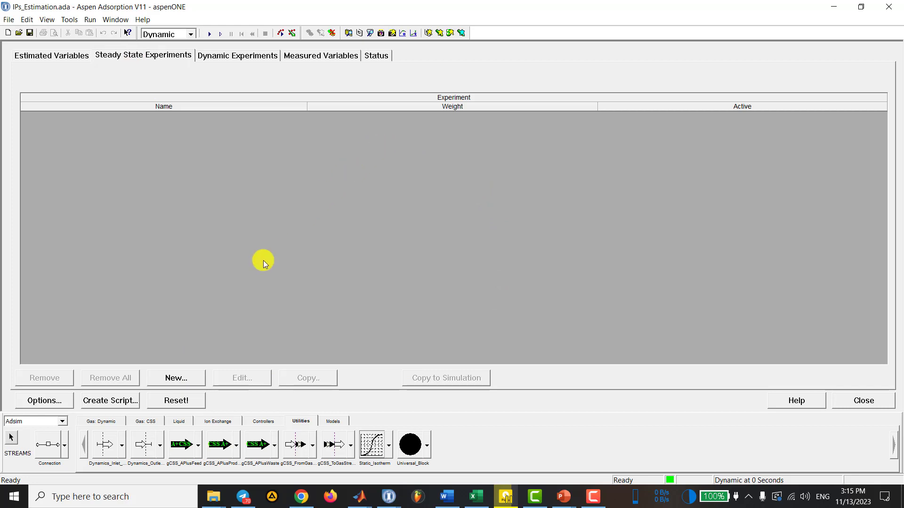
left_click(194, 379)
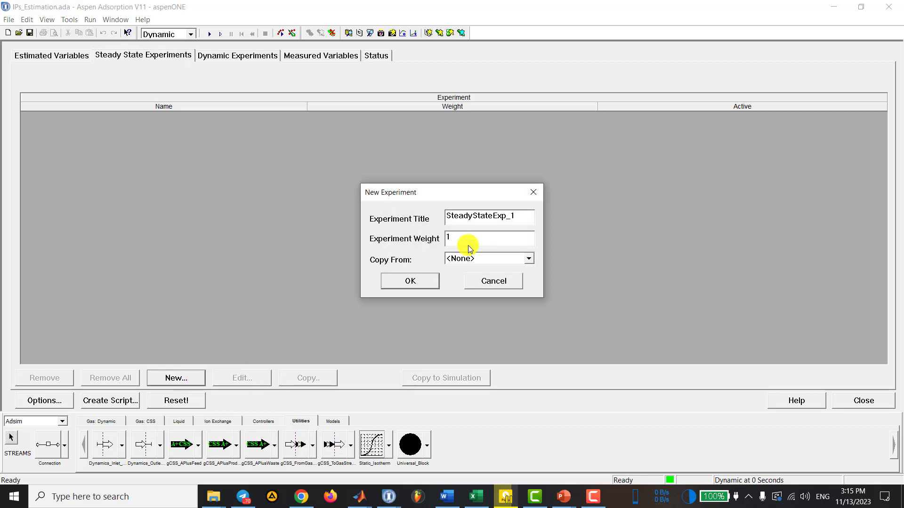
left_click_drag(521, 219, 433, 236)
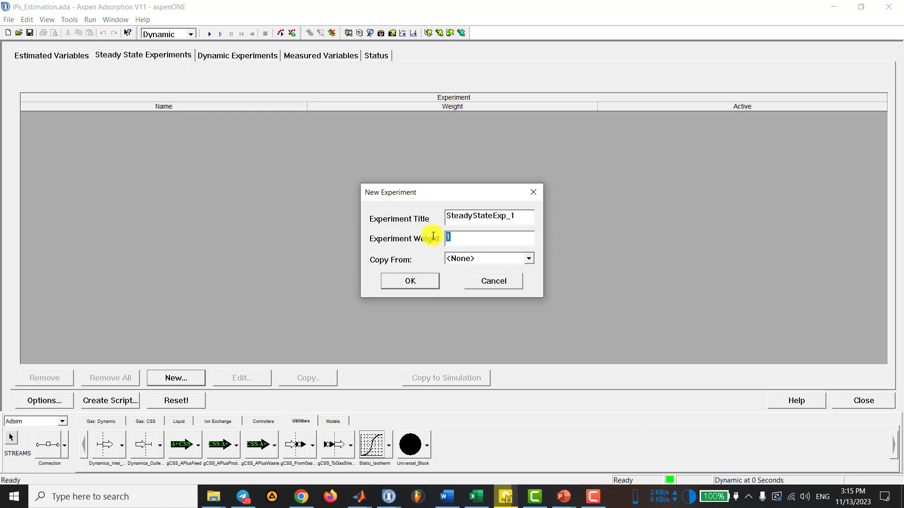
left_click(453, 237)
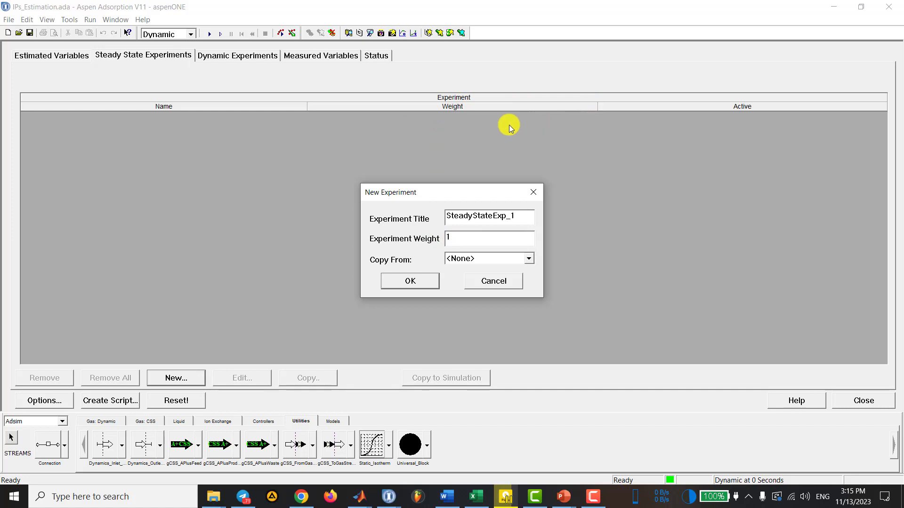
left_click_drag(447, 196, 306, 207)
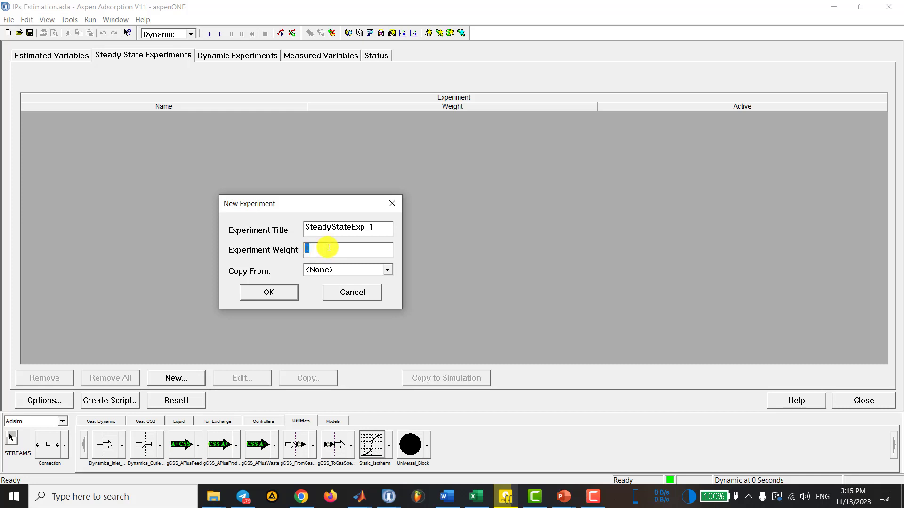
left_click(269, 293)
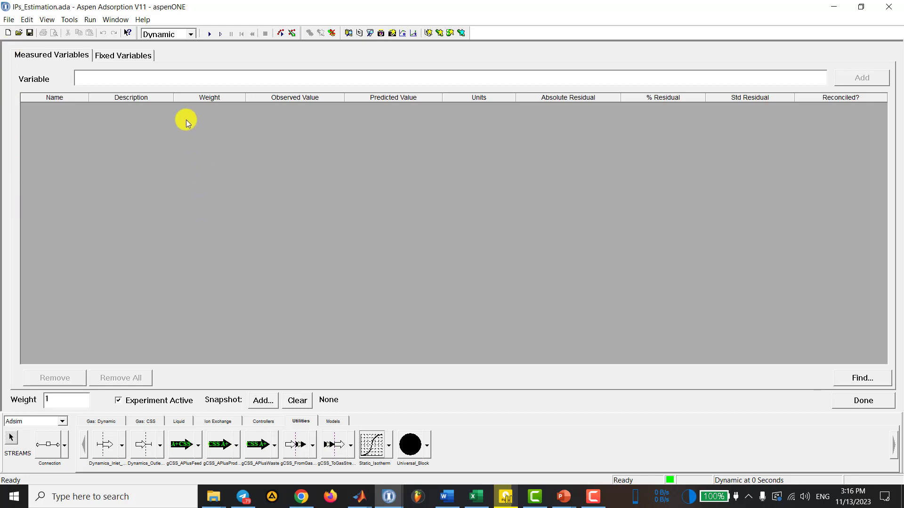
- Find B1.Gas_Isotherm(1).W(1,"ETHANE") and add it to the experiment's measured variables
left_click(124, 56)
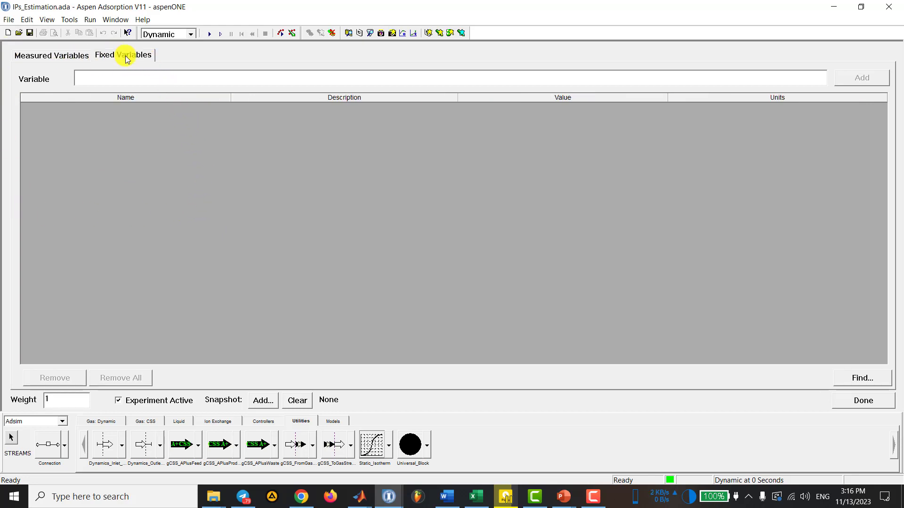
left_click(50, 60)
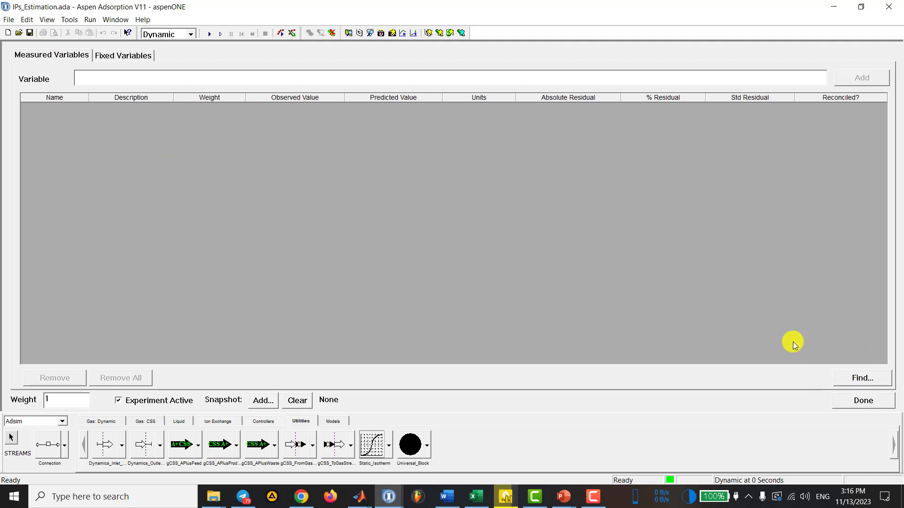
left_click(846, 378)
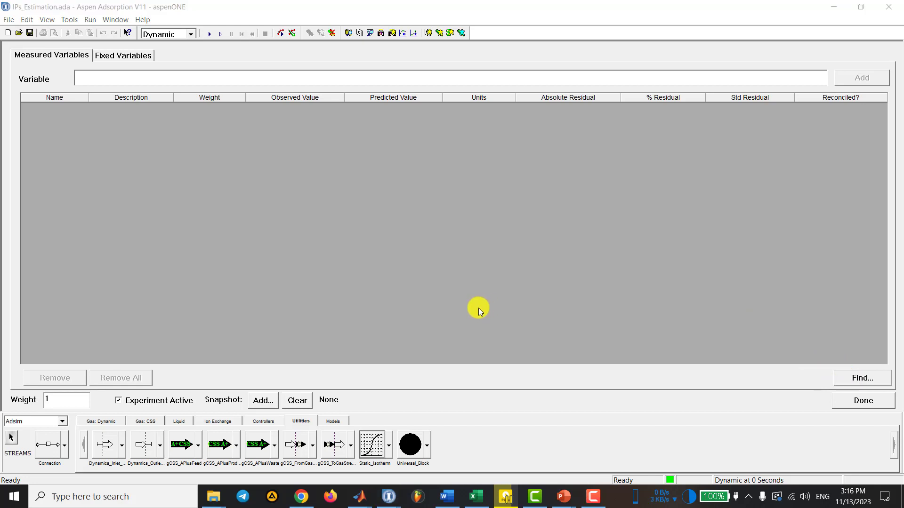
left_click(857, 381)
left_click(320, 51)
left_click(840, 375)
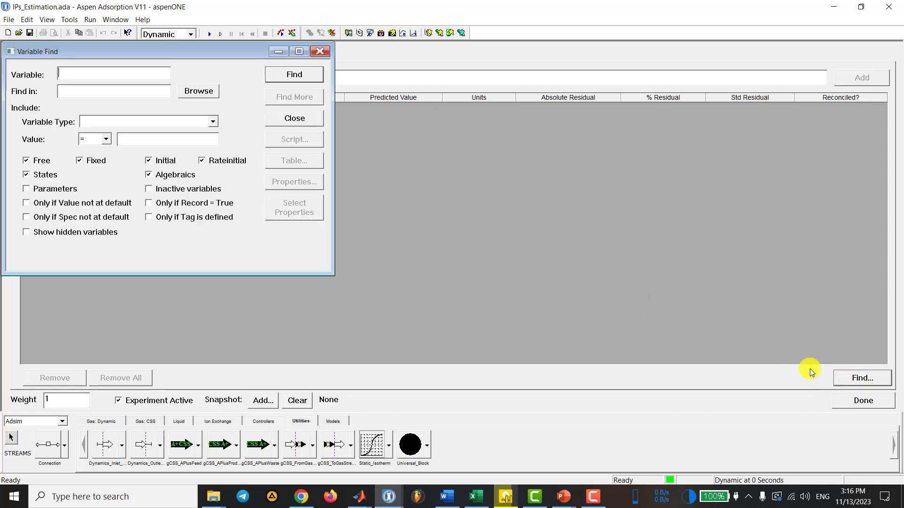
left_click(293, 76)
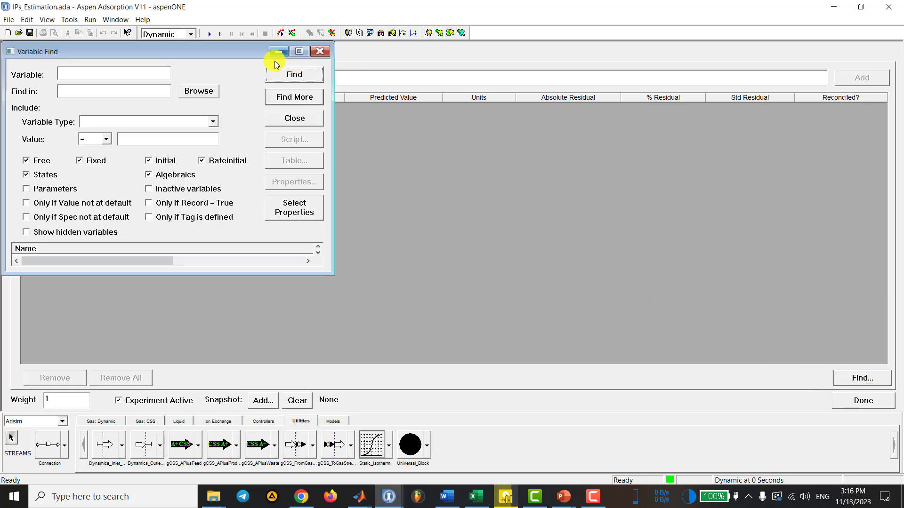
left_click_drag(323, 272, 441, 410)
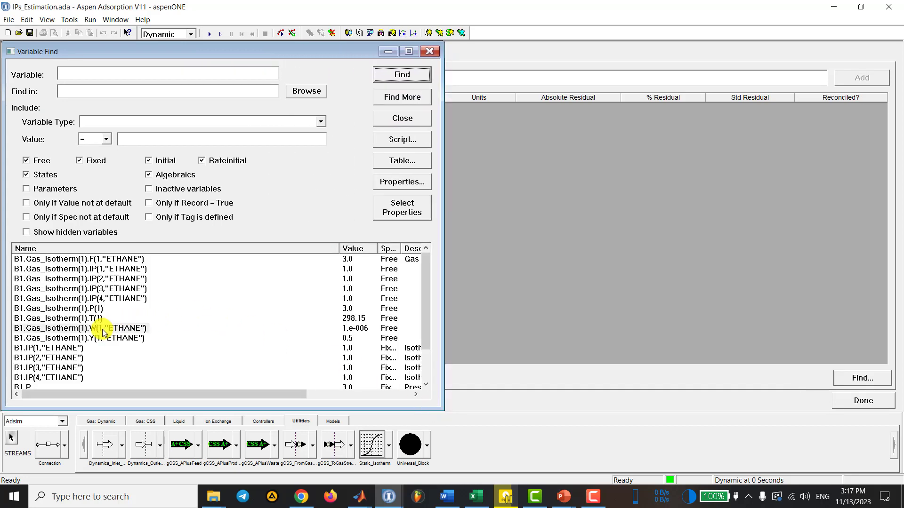
left_click_drag(103, 332, 506, 215)
- Add pressure B1.P and temperature B1.T to the experiment's fixed variables and finish defining the experiment
left_click(113, 57)
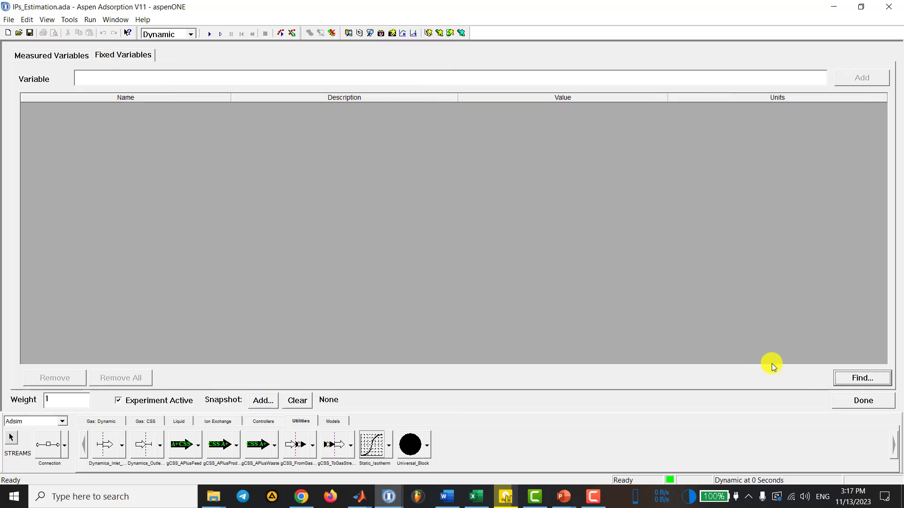
left_click(846, 377)
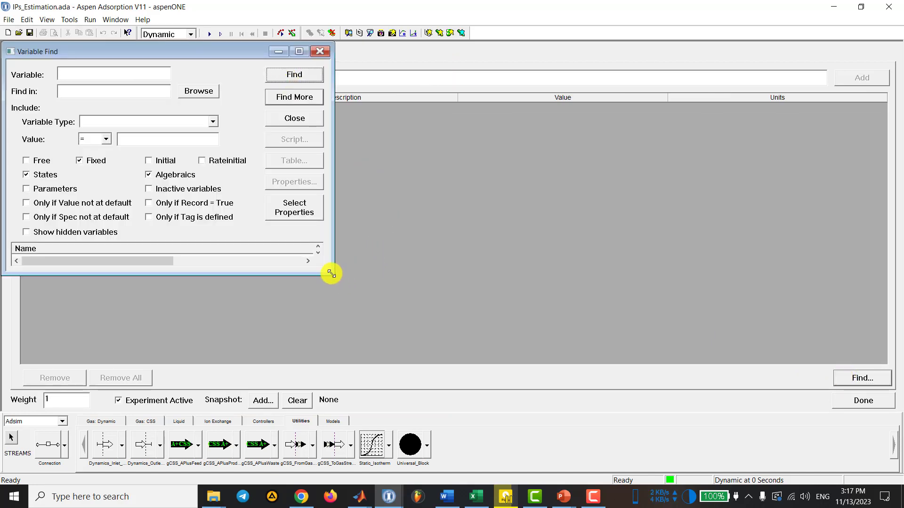
left_click_drag(332, 274, 401, 382)
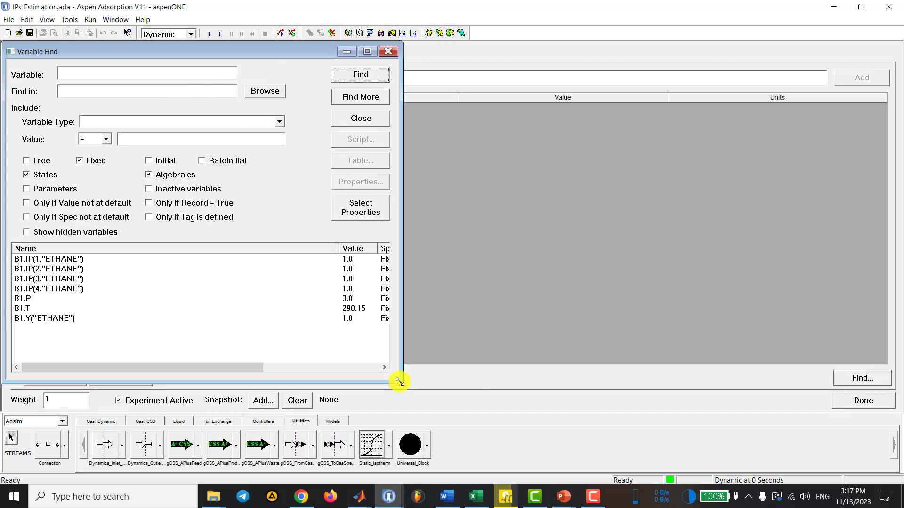
left_click(36, 289)
left_click(22, 298)
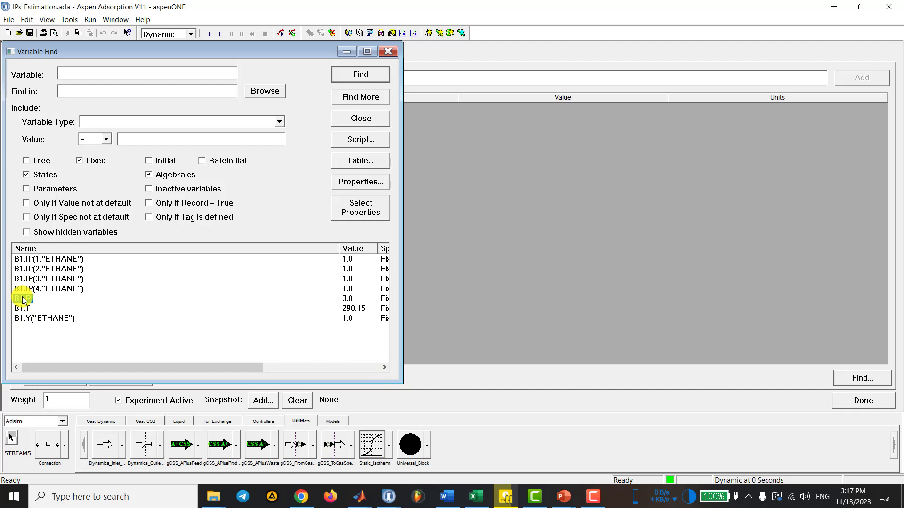
left_click_drag(23, 299, 508, 203)
left_click(394, 53)
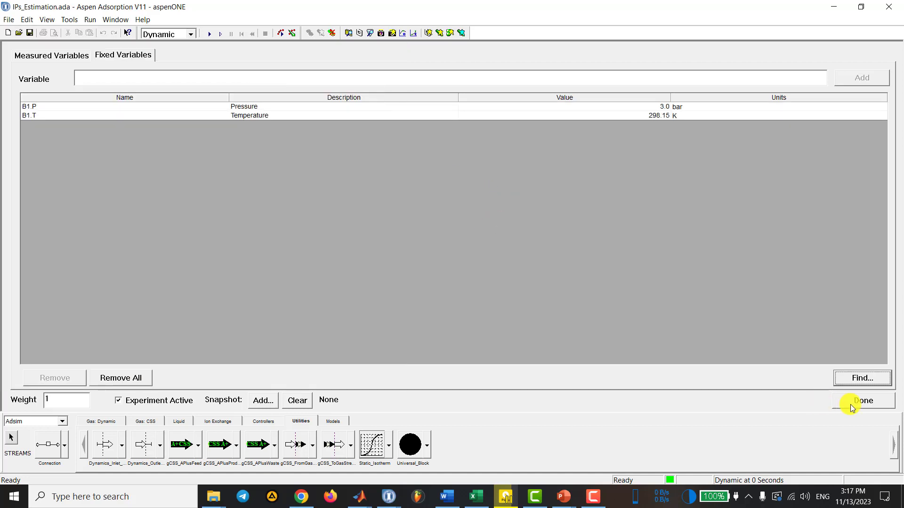
left_click(852, 401)
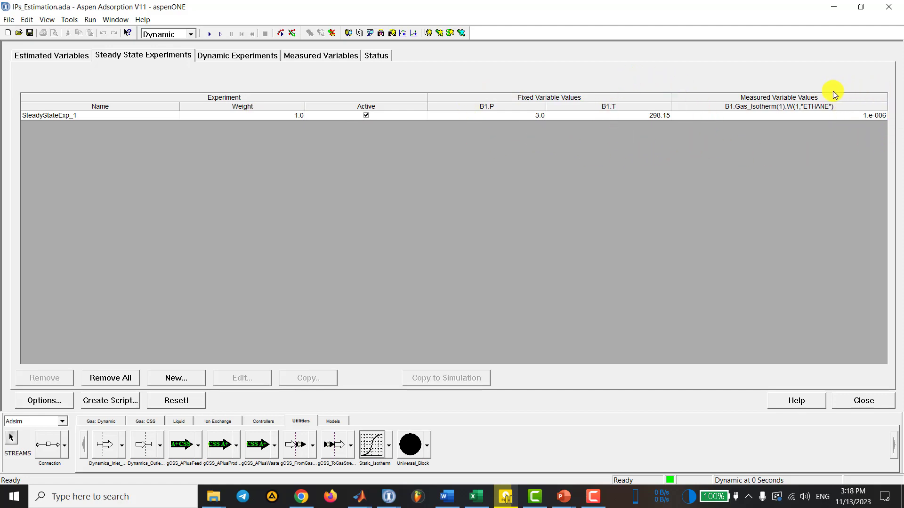
- Switch to Excel and examine the 283 K pressure points in the Nonlinear Model (ADSIM) table, cells AQ6 to AQ17
left_click(476, 496)
left_click(578, 211)
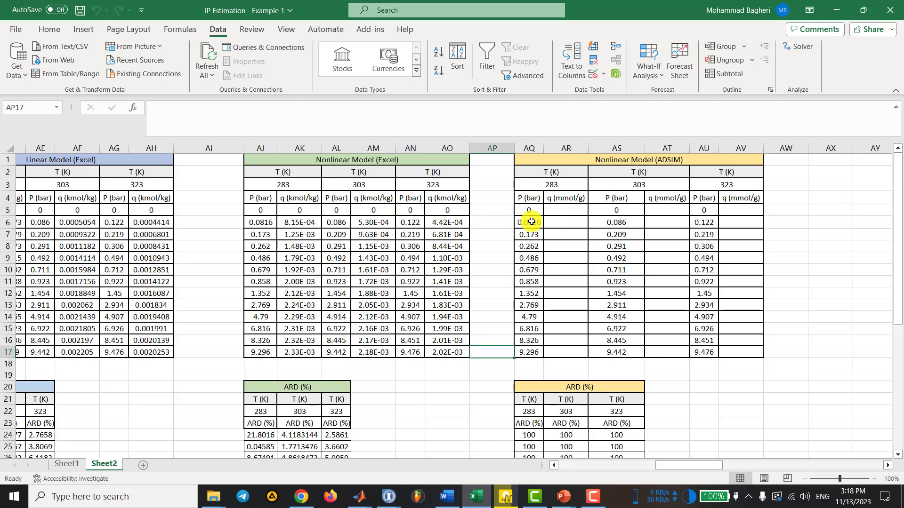
left_click_drag(532, 221, 530, 354)
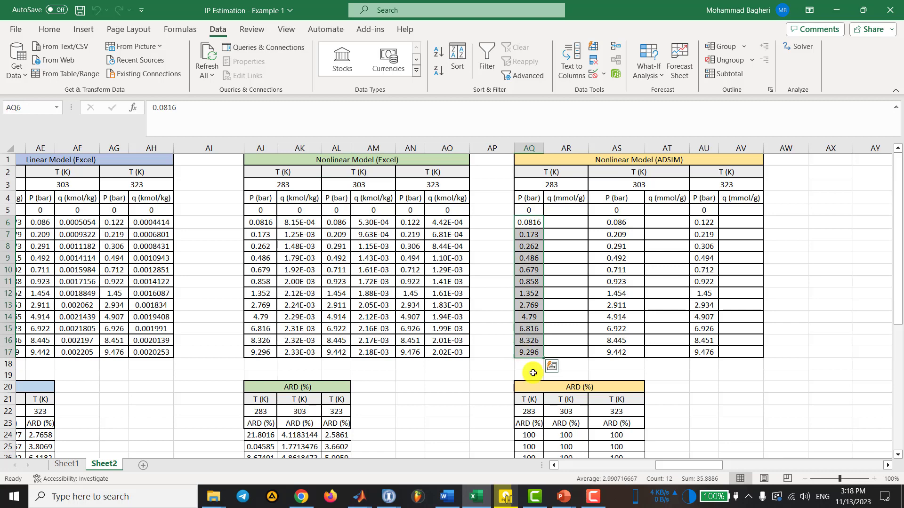
left_click(700, 388)
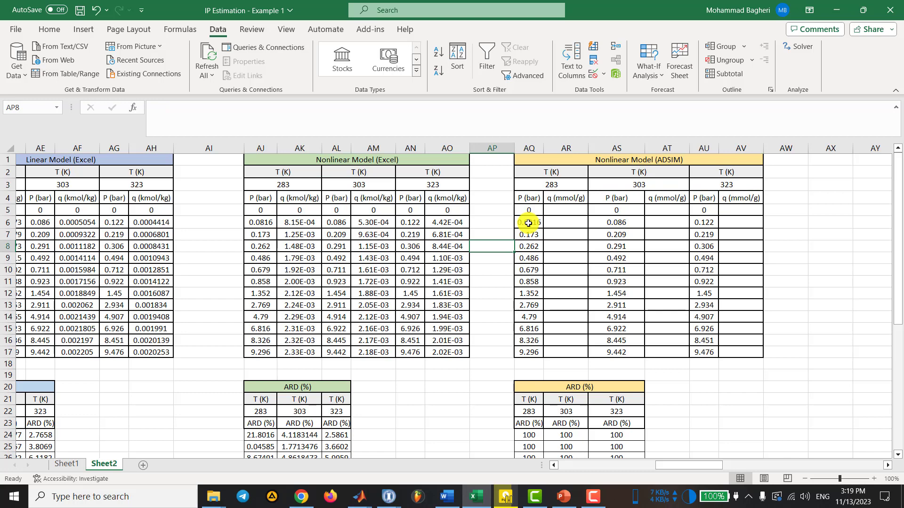
- Switch back to Aspen Adsorption and create experiment SteadyStateExp_2 with weight 1, copied from SteadyStateExp_1, checking its measured and fixed variables before finishing
left_click(357, 471)
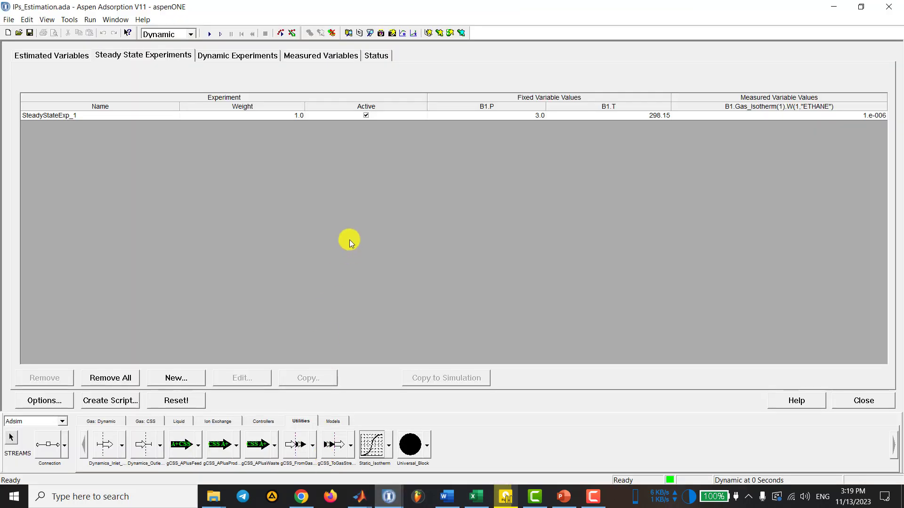
left_click(181, 379)
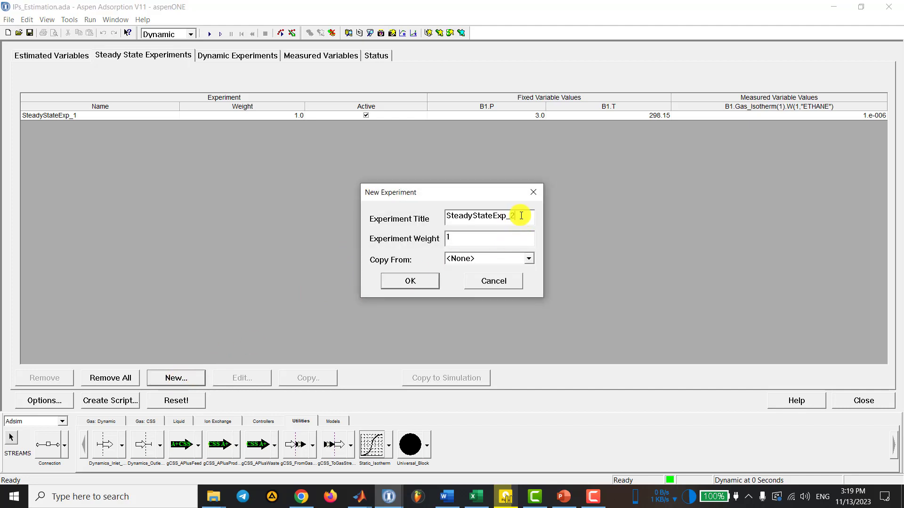
left_click(530, 258)
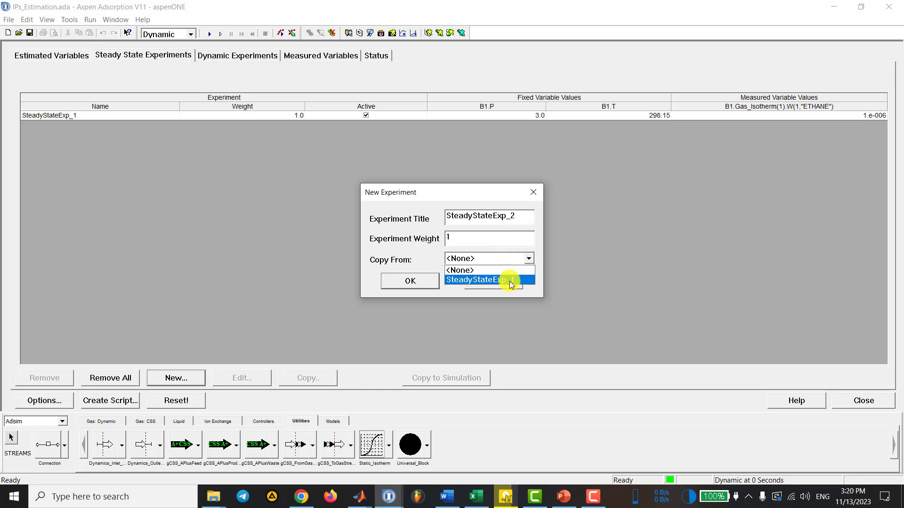
left_click(509, 280)
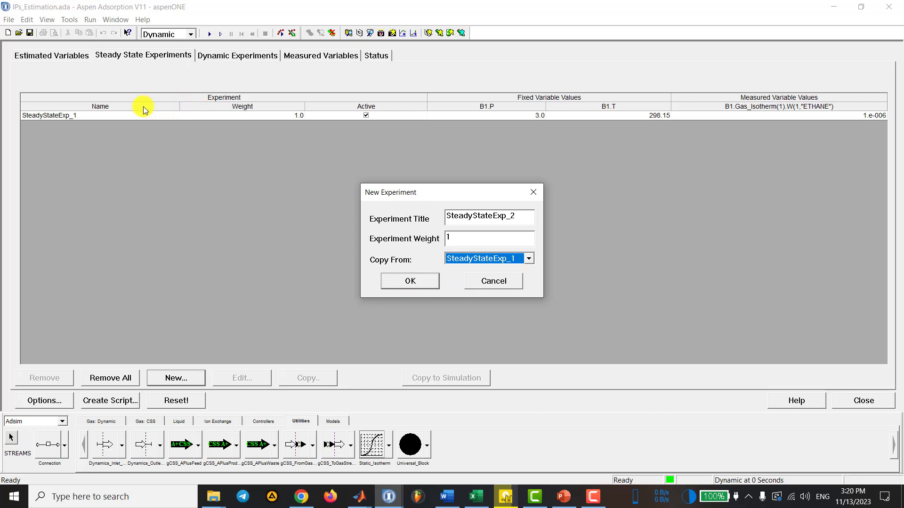
left_click(408, 283)
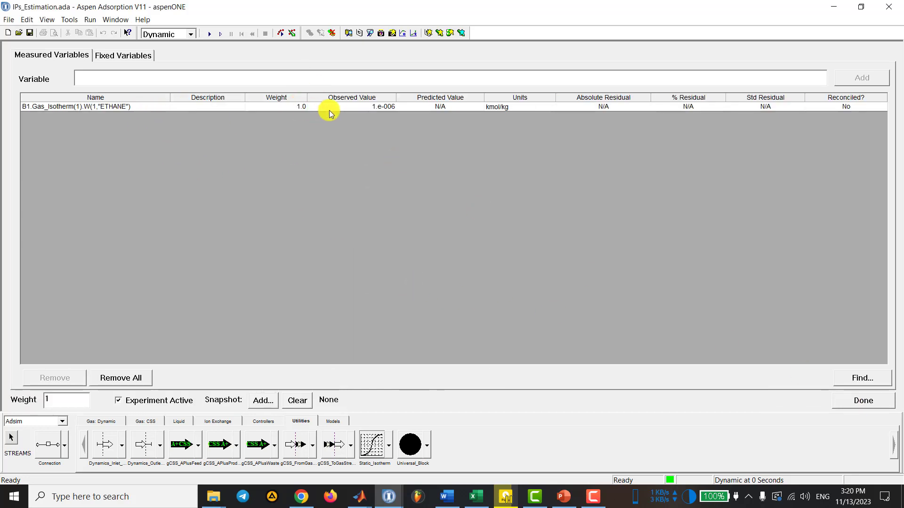
left_click(114, 56)
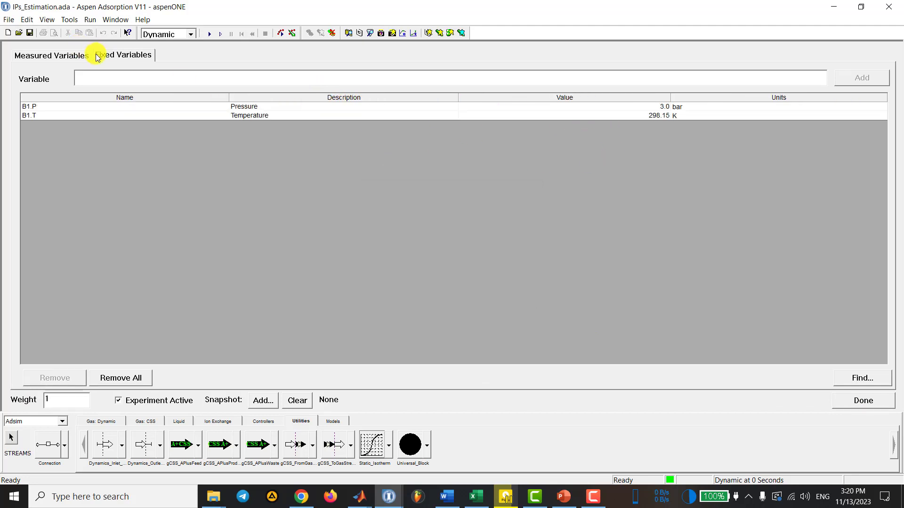
left_click(70, 58)
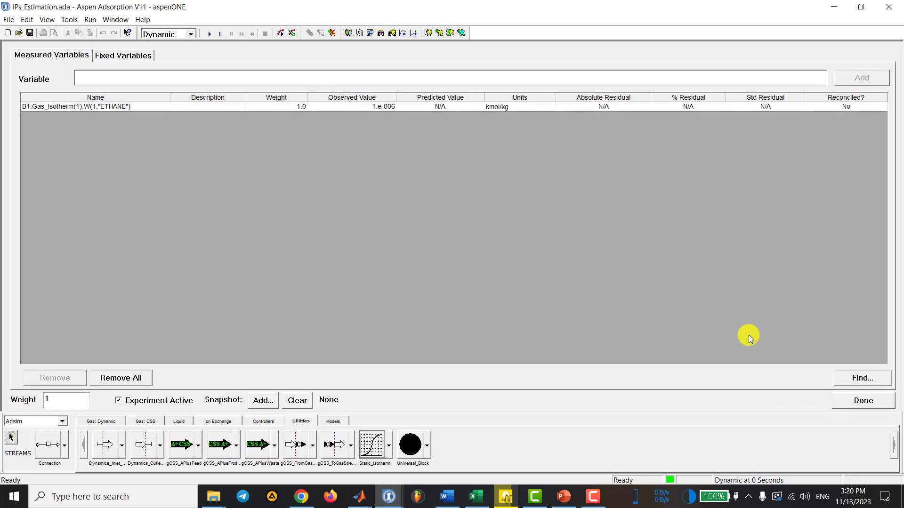
left_click(856, 405)
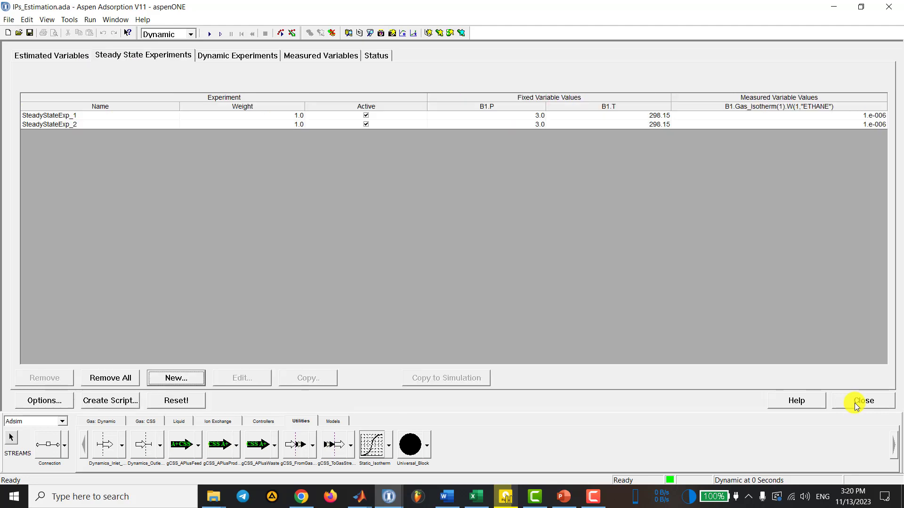
- Create experiments SteadyStateExp_3 and SteadyStateExp_4 as copies of SteadyStateExp_1
left_click(523, 124)
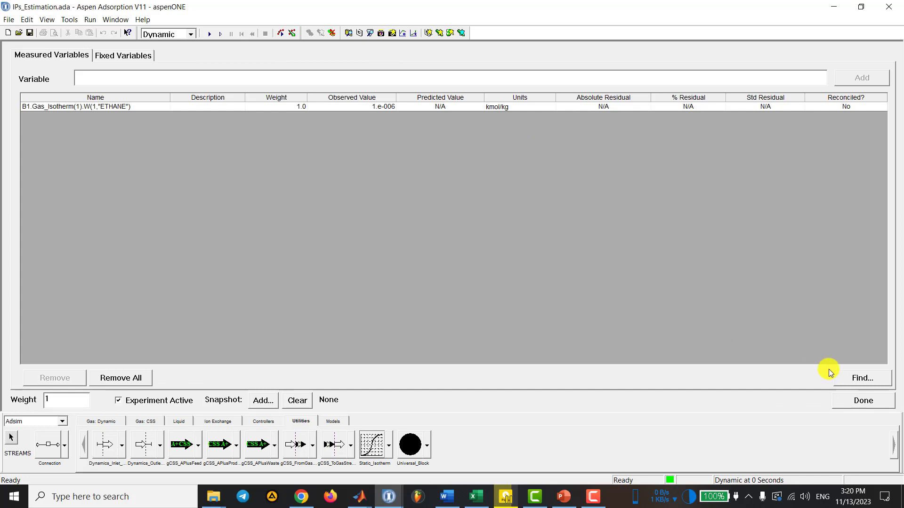
left_click(861, 400)
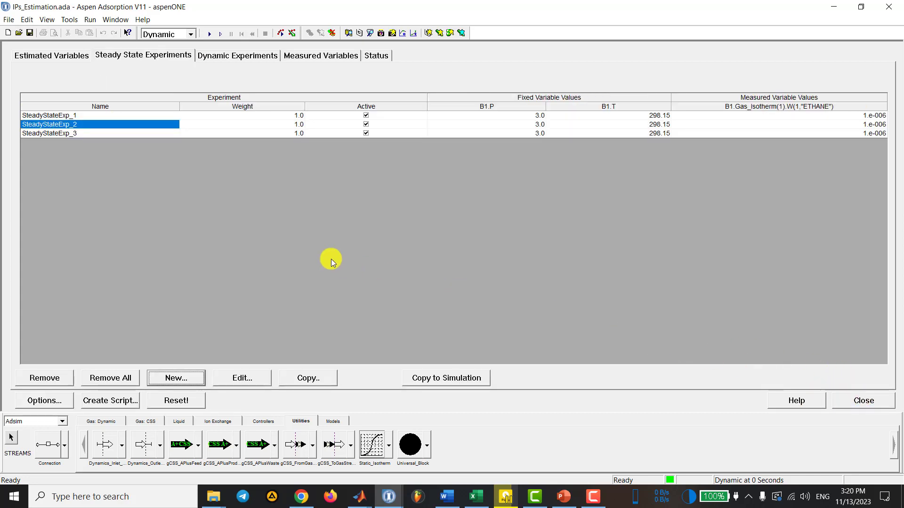
key("Return")
left_click(384, 277)
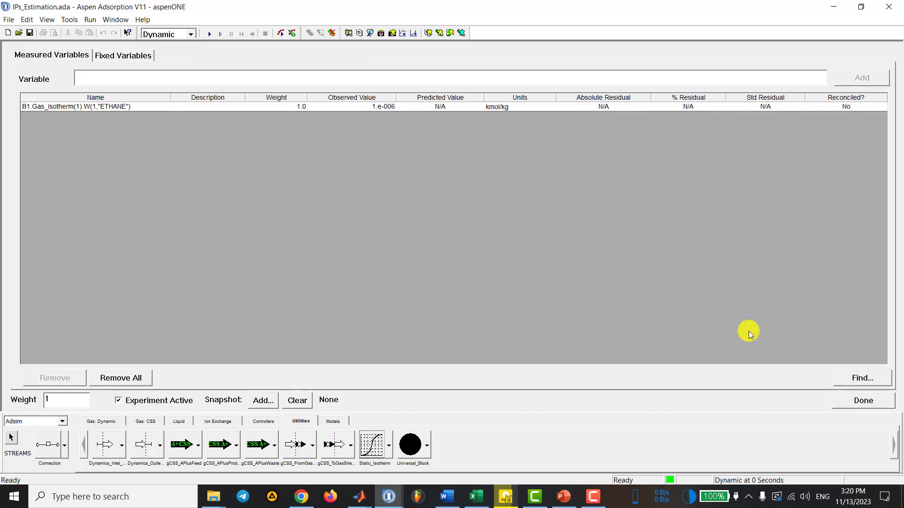
left_click(846, 400)
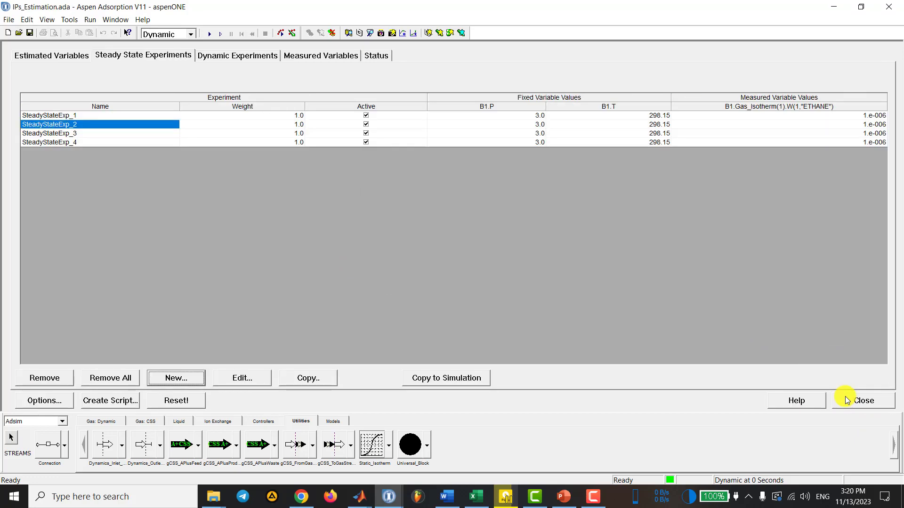
- Create experiments SteadyStateExp_5 through SteadyStateExp_36, each with weight 1 and copied from SteadyStateExp_1
key("Return")
key("Return")
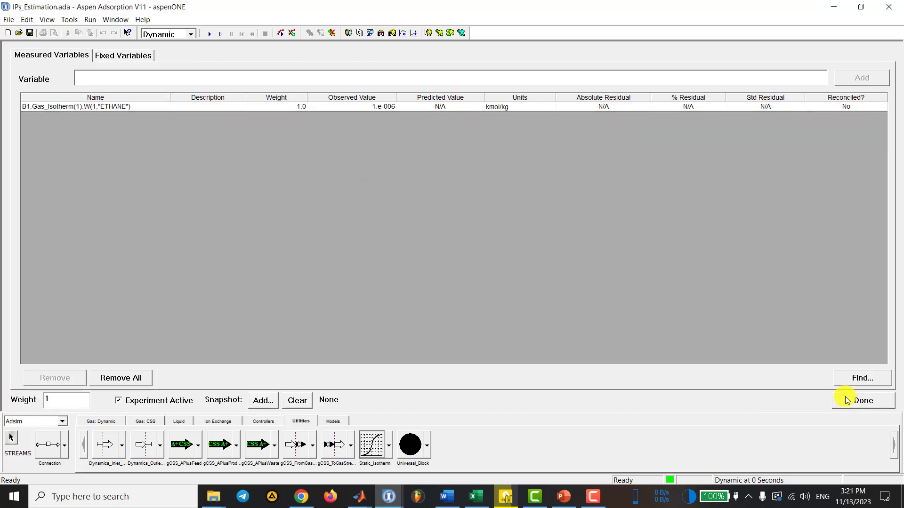
key("Return")
key("Return")
key("Return")
key("Return")
key("Return")
key("Return")
key("Return")
key("Return")
key("Return")
key("Return")
key("Return")
key("Return")
key("Return")
key("Return")
key("Return")
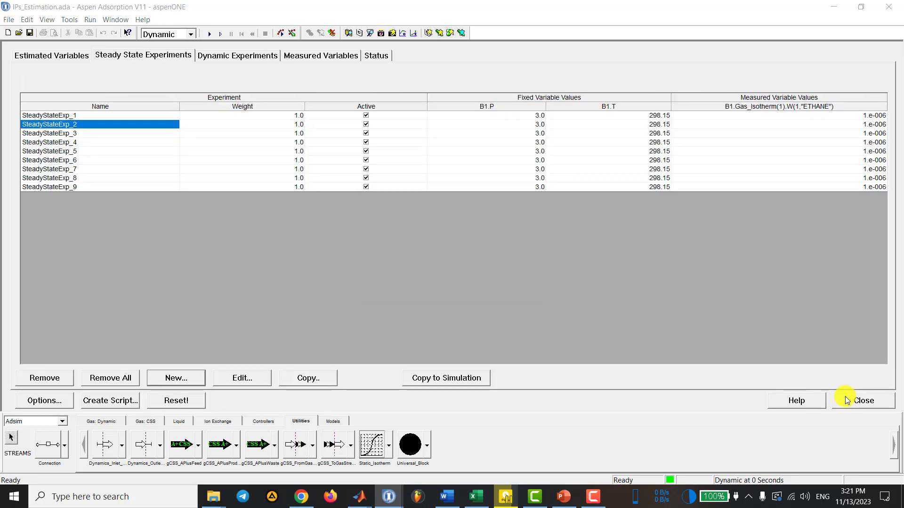
key("Return")
key("Return")
key("Return")
key("Return")
key("Return")
key("Return")
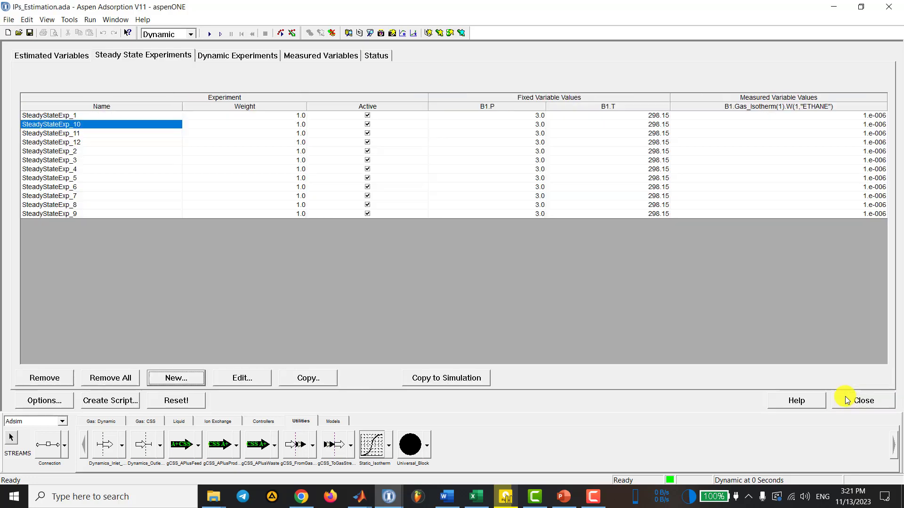
key("Return")
key("Return")
key("Return")
key("Return")
key("Return")
key("Return")
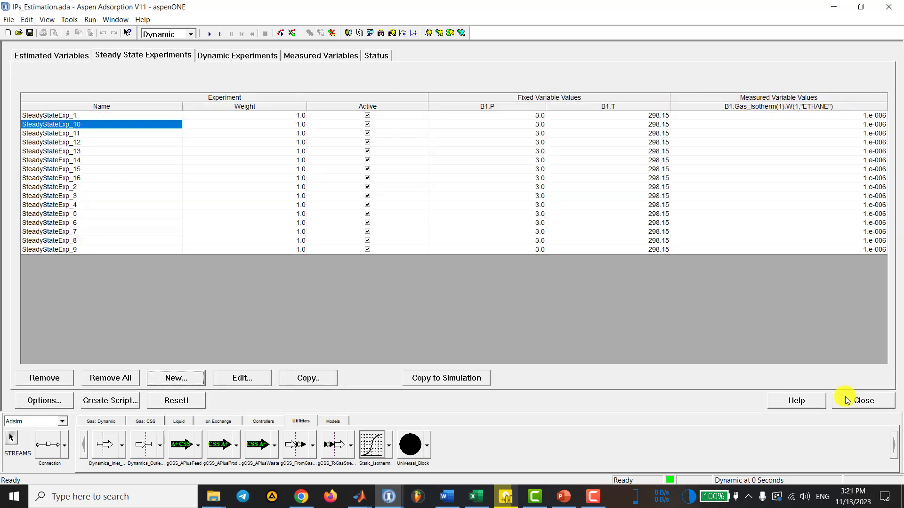
key("Return")
key("Return")
key("Return")
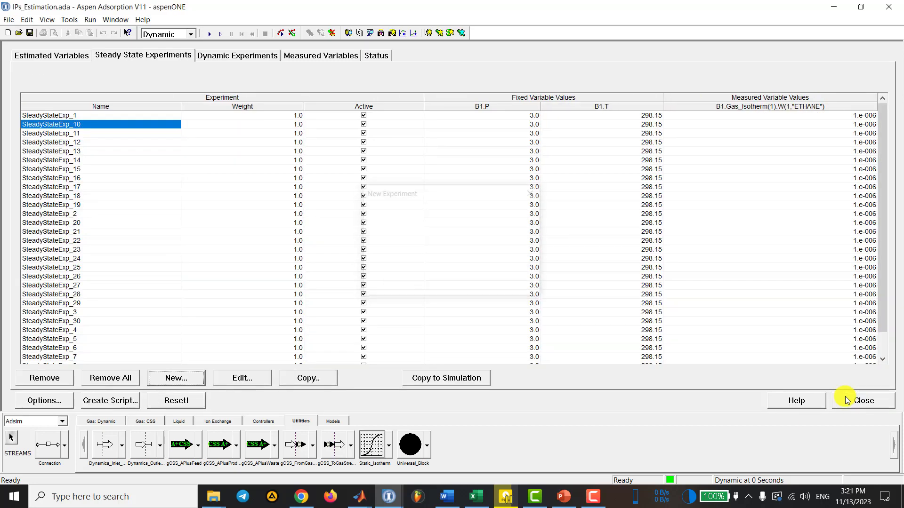
key("Return")
key("Return")
key("Return")
key("Return")
key("Return")
key("Return")
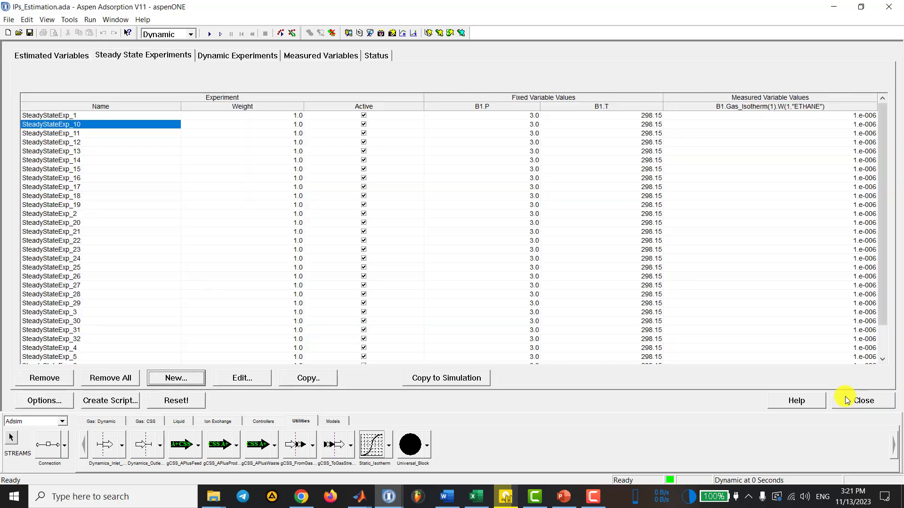
key("Return")
key("Return")
key("Return")
key("Return")
key("Return")
key("Return")
key("Return")
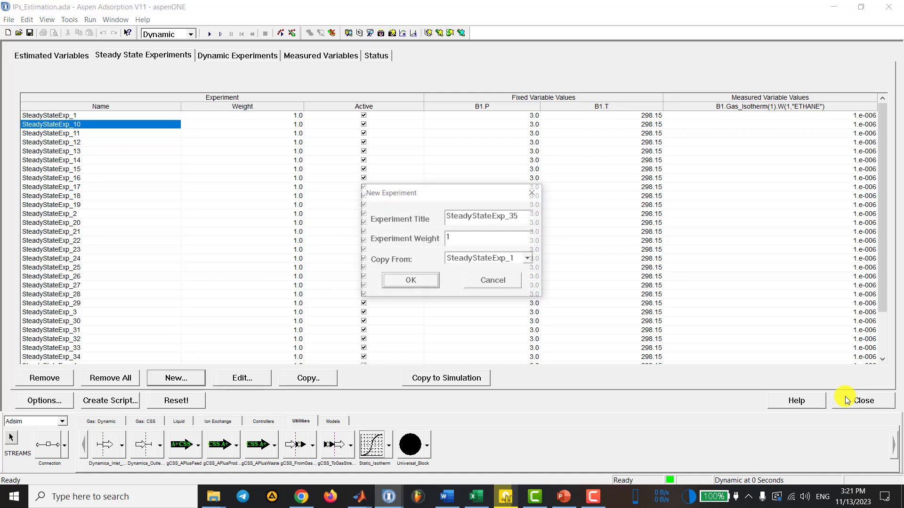
key("Return")
key("Return")
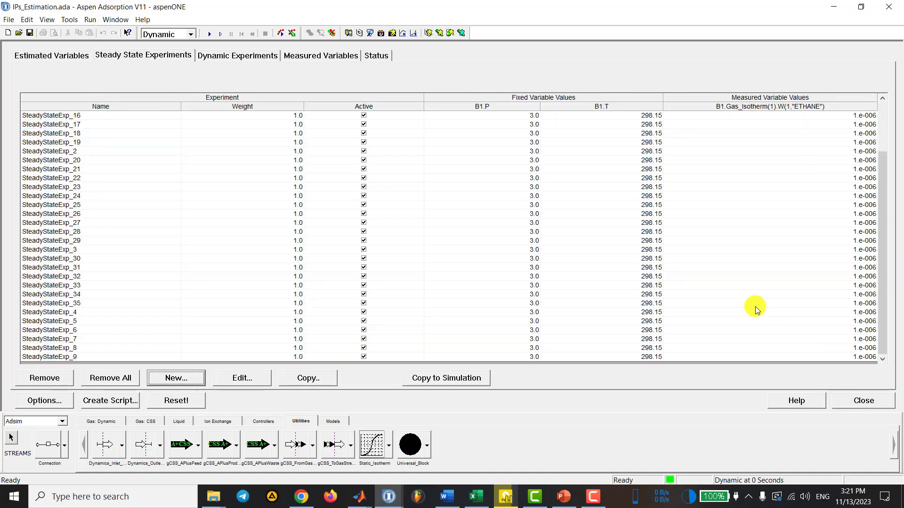
key("Return")
key("Return")
left_click(843, 400)
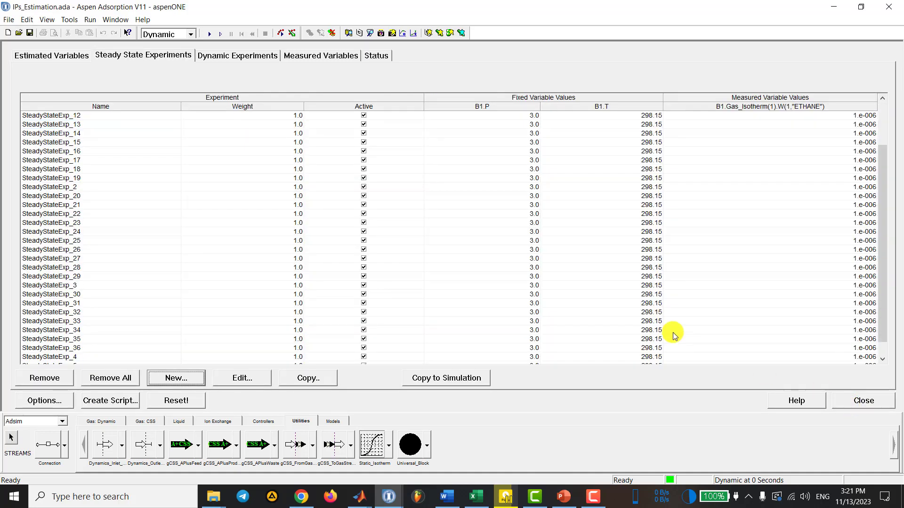
- Look through the full list of steady state experiments, checking the order of their names and their B1.T temperature values
scroll(652, 331, "up", 1)
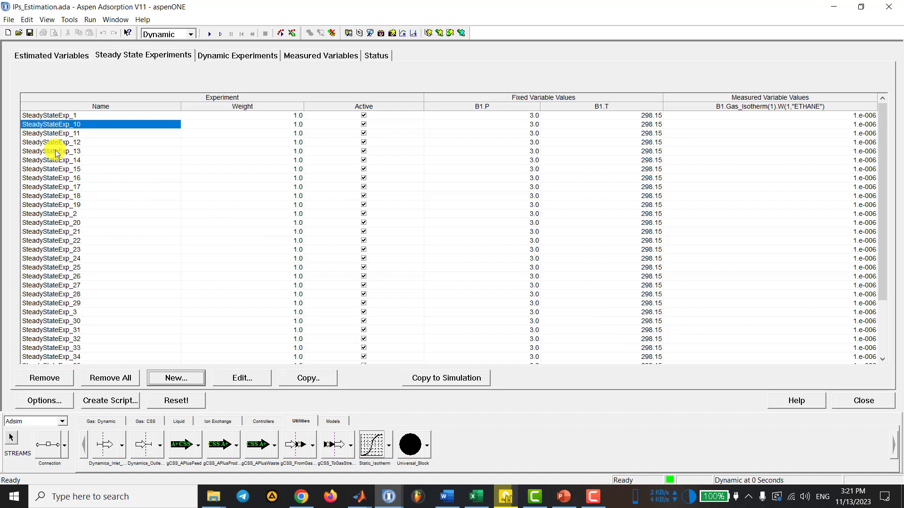
left_click_drag(55, 151, 65, 178)
left_click(67, 196)
scroll(67, 202, "down", 2)
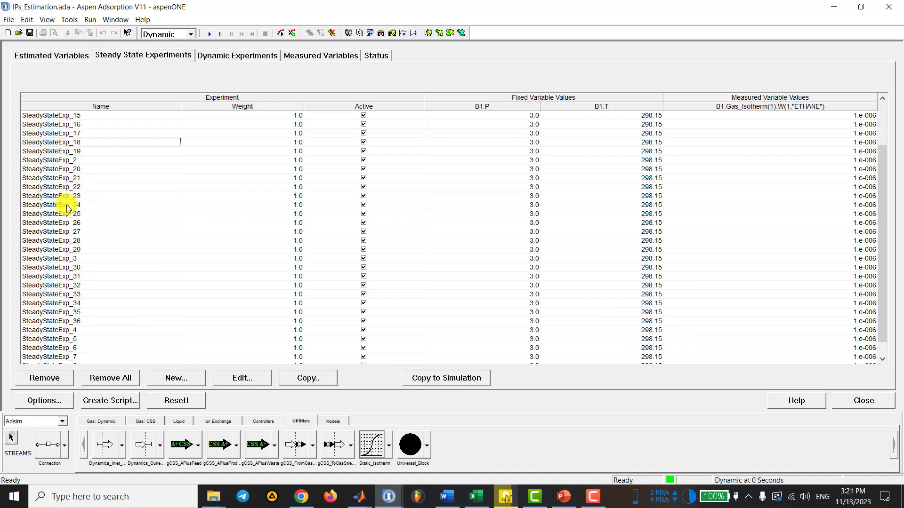
scroll(67, 207, "down", 1)
left_click(76, 304)
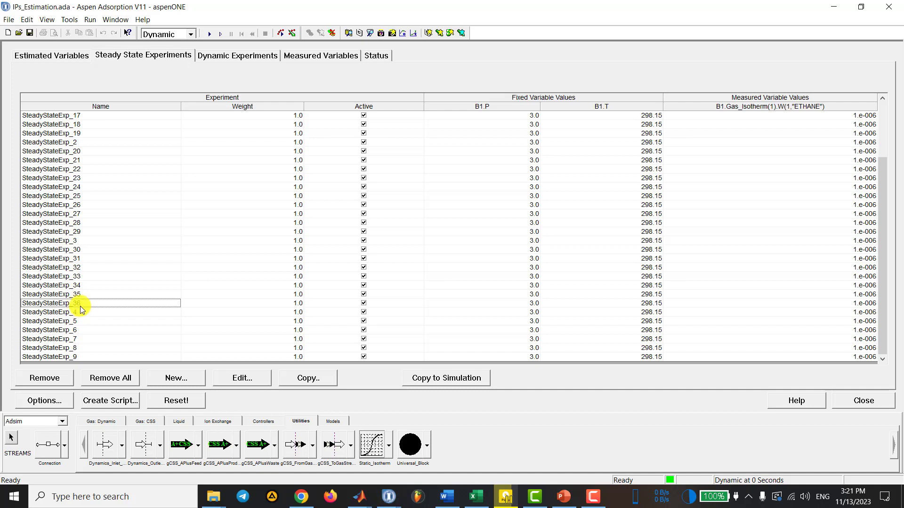
left_click(80, 314)
scroll(79, 314, "up", 3)
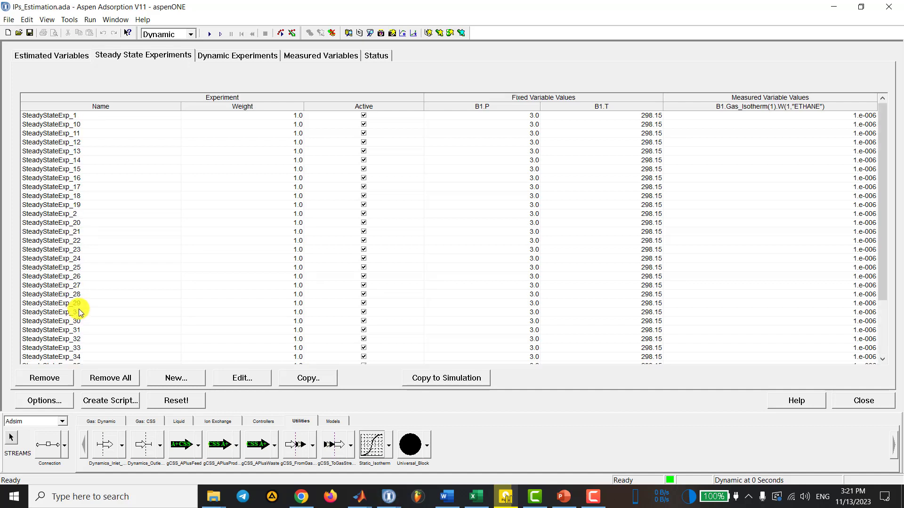
scroll(630, 198, "down", 6)
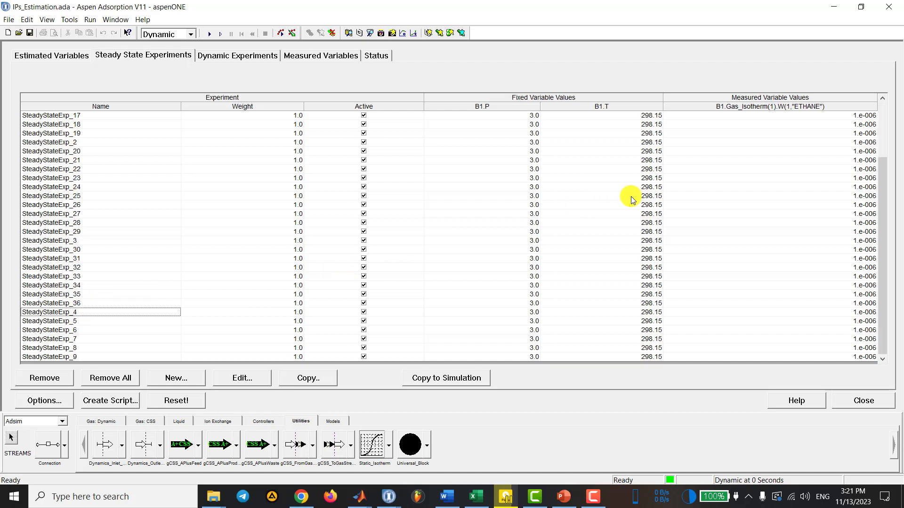
scroll(631, 204, "up", 3)
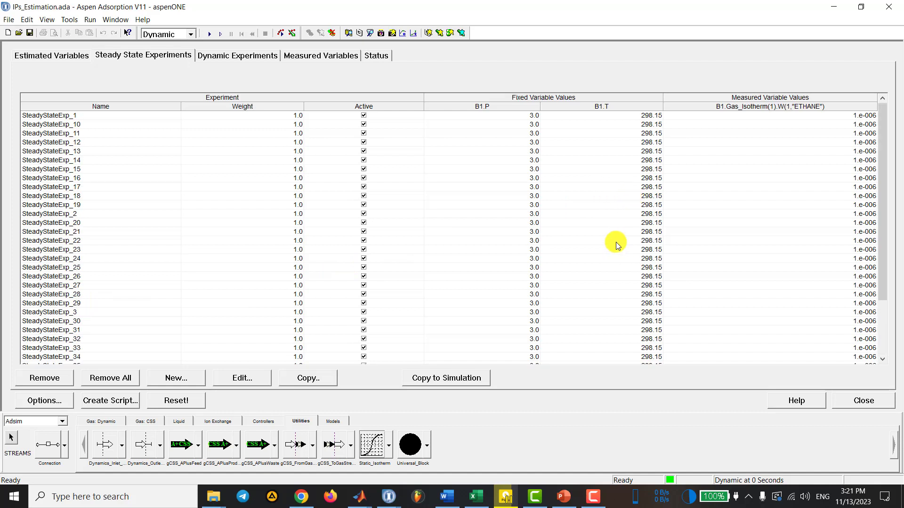
left_click(631, 115)
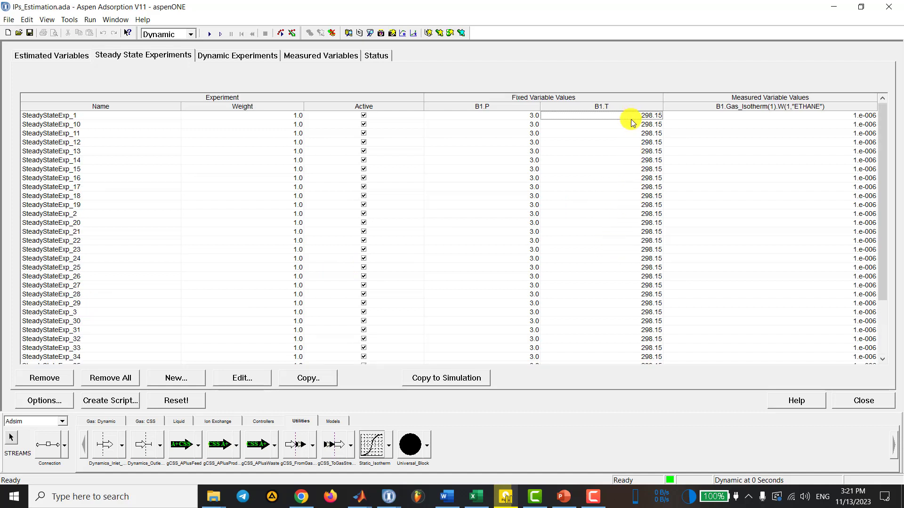
left_click(631, 124)
left_click(630, 133)
left_click(629, 149)
left_click(628, 169)
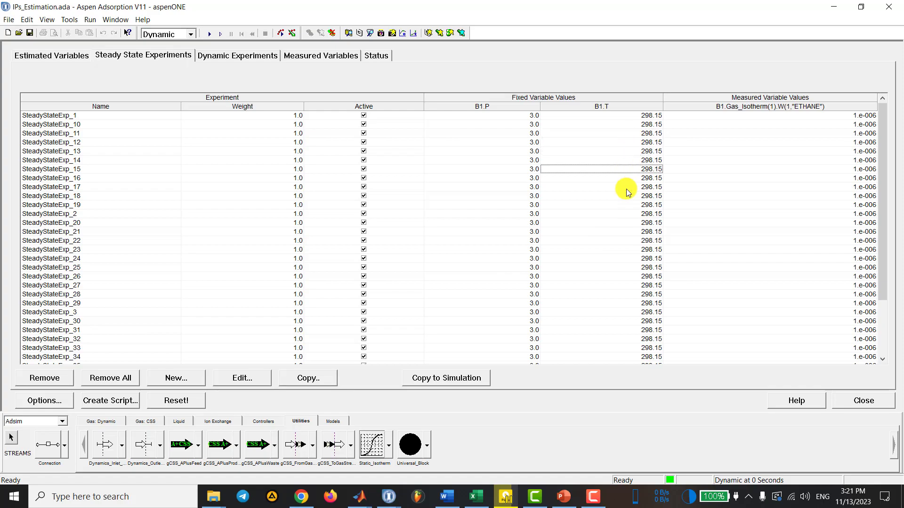
- Switch to Excel, copy the experimental data in Sheet2 cells B5:G16 and paste it as values into Sheet3 starting at cell B4
left_click(476, 497)
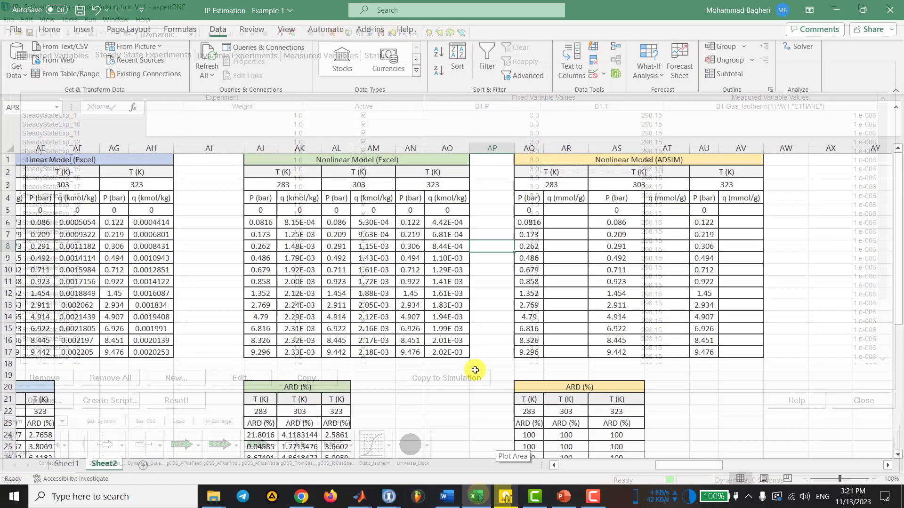
left_click(497, 353)
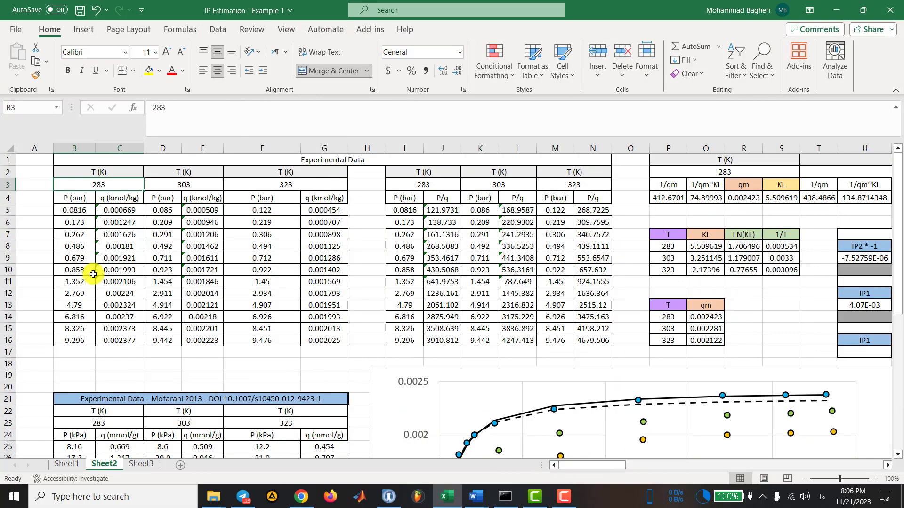
left_click_drag(72, 209, 315, 341)
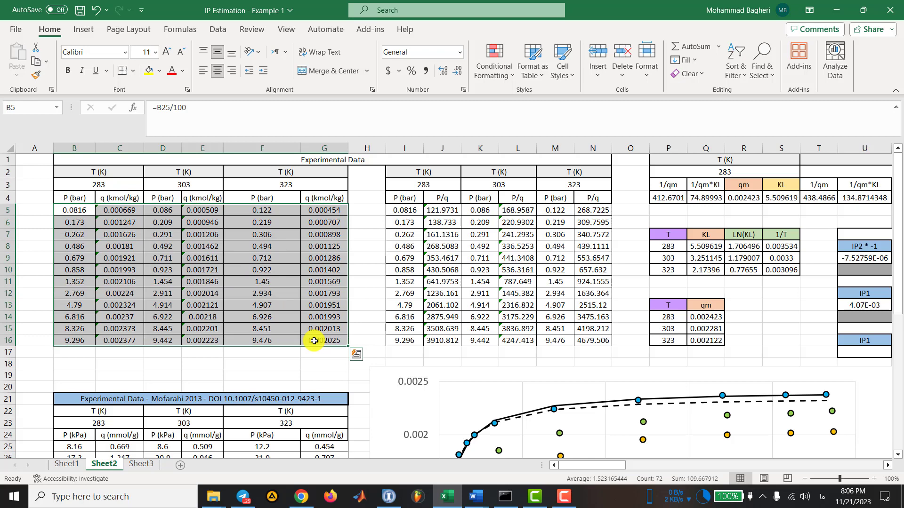
key("ctrl+c")
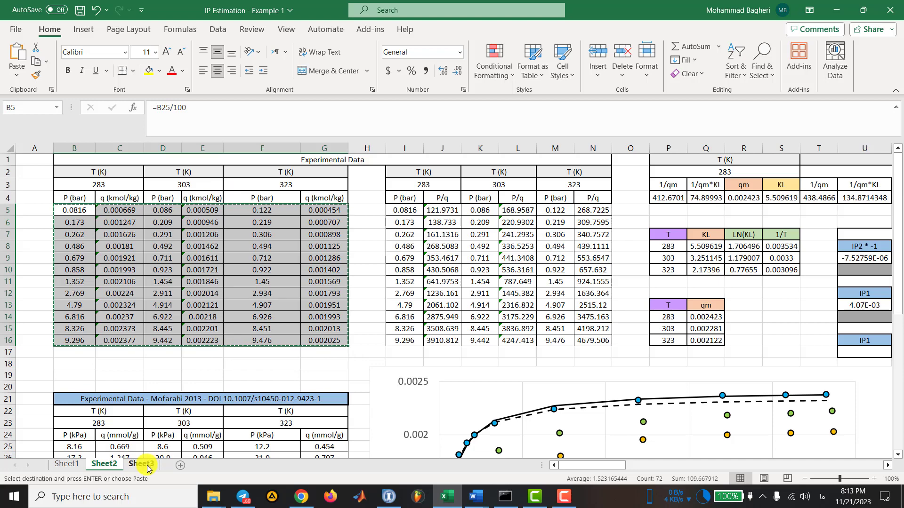
left_click(147, 465)
left_click(77, 194)
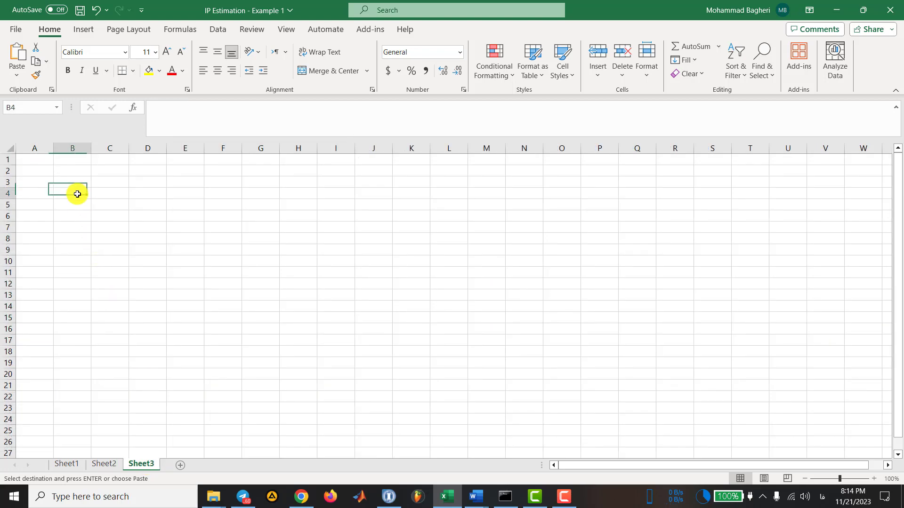
right_click(77, 194)
left_click(123, 189)
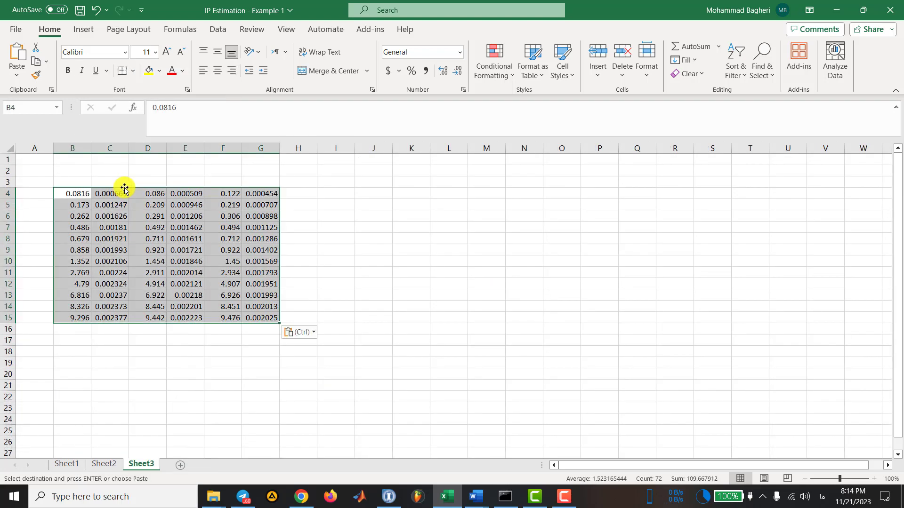
- Move the Sheet3 blocks D4:E15 and F4:G15 below the first one, starting at cells B16 and B28
left_click(127, 171)
left_click_drag(148, 193, 264, 196)
key("ctrl+c")
left_click(78, 326)
key("ctrl+v")
key("ctrl+c")
scroll(234, 302, "down", 4)
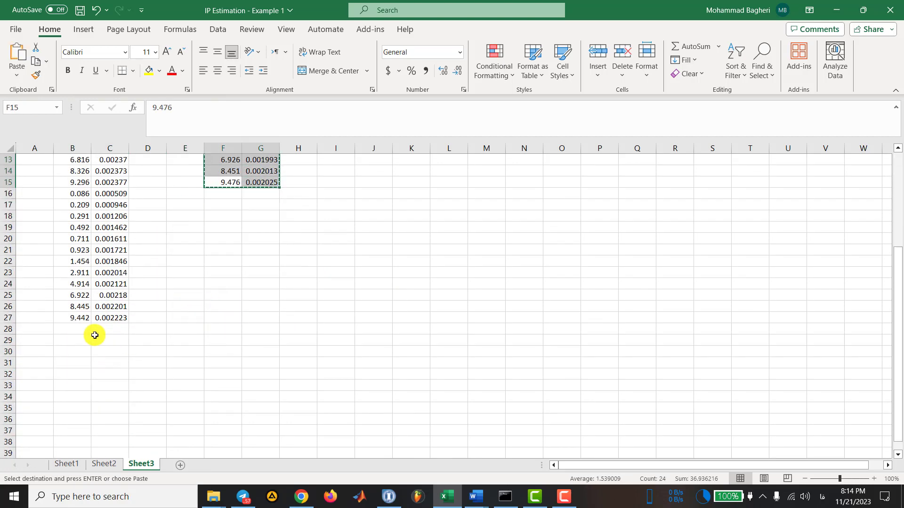
left_click(76, 330)
key("ctrl+v")
left_click(188, 303)
scroll(192, 300, "up", 1)
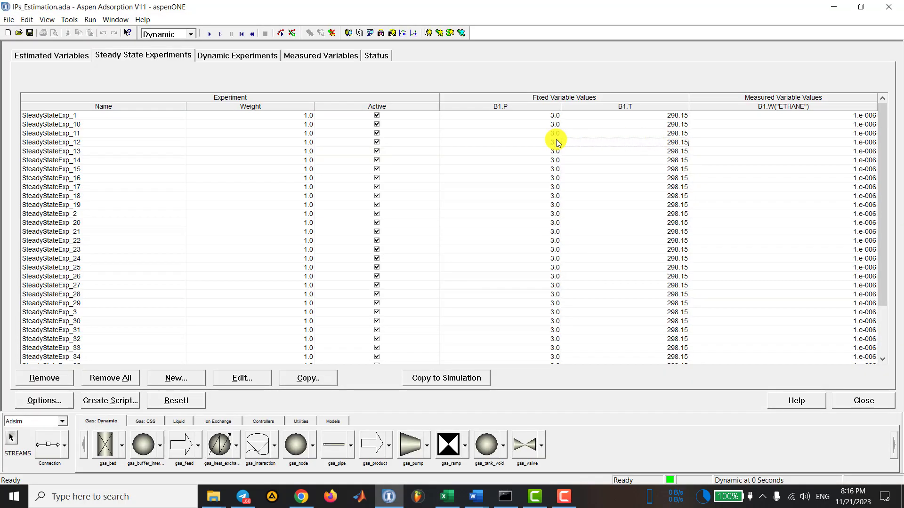
- Review the B1.P, B1.T and B1.W("ETHANE") columns of the steady state experiments to see their order
left_click(538, 108)
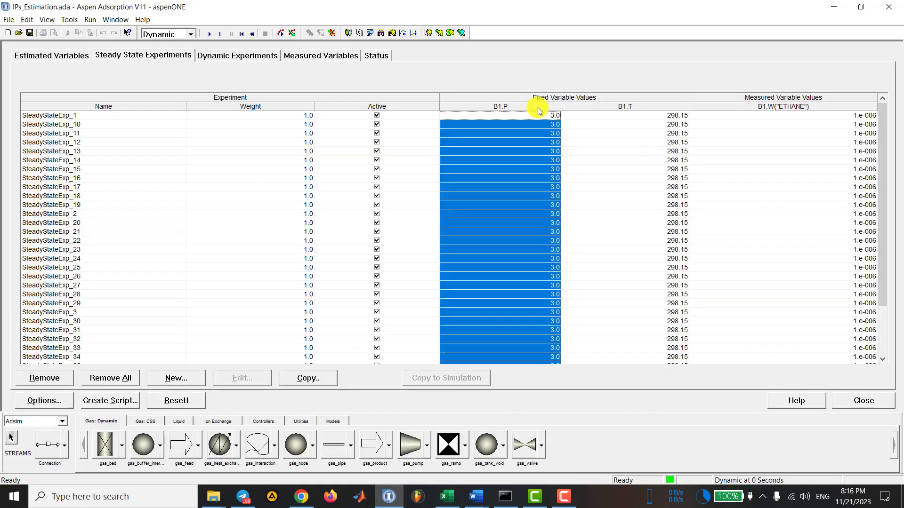
left_click(654, 106)
left_click(754, 108)
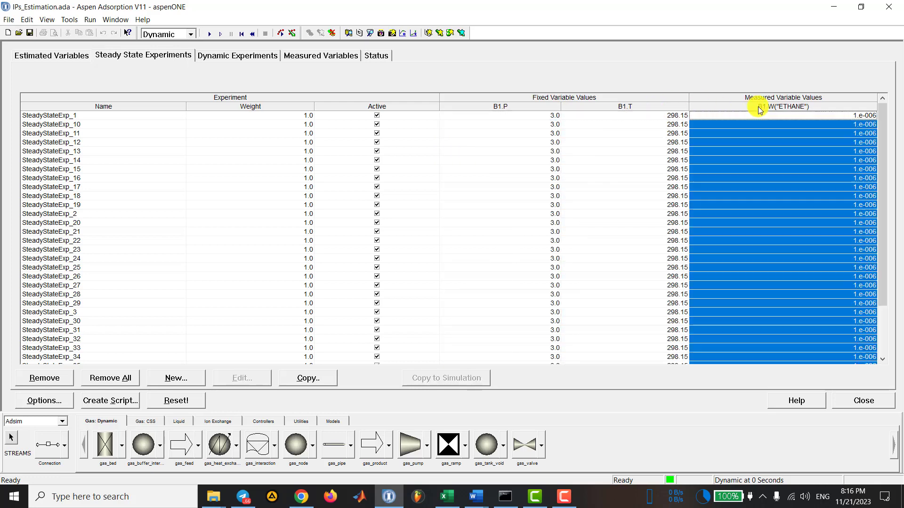
left_click(740, 133)
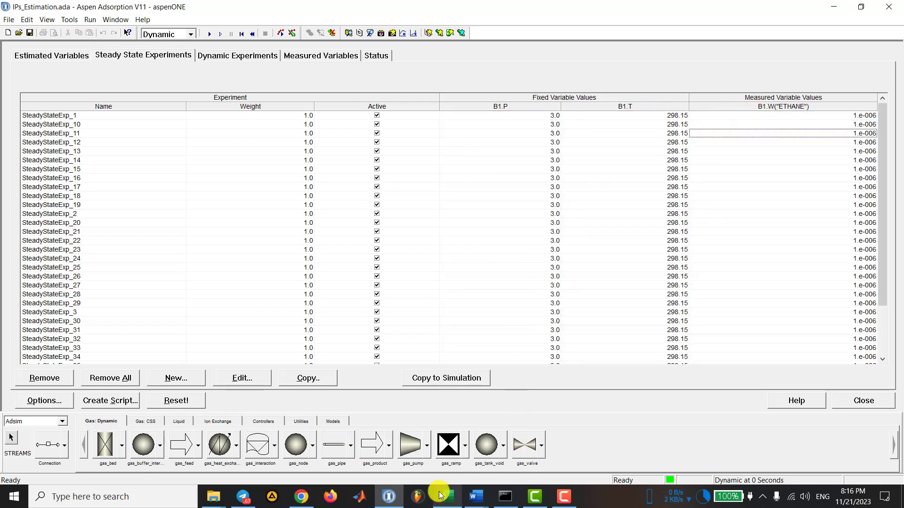
- Switch to Excel and move the loading values in Sheet3 column C to column D, freeing column C for temperatures
left_click(446, 496)
left_click(221, 352)
scroll(212, 306, "down", 2)
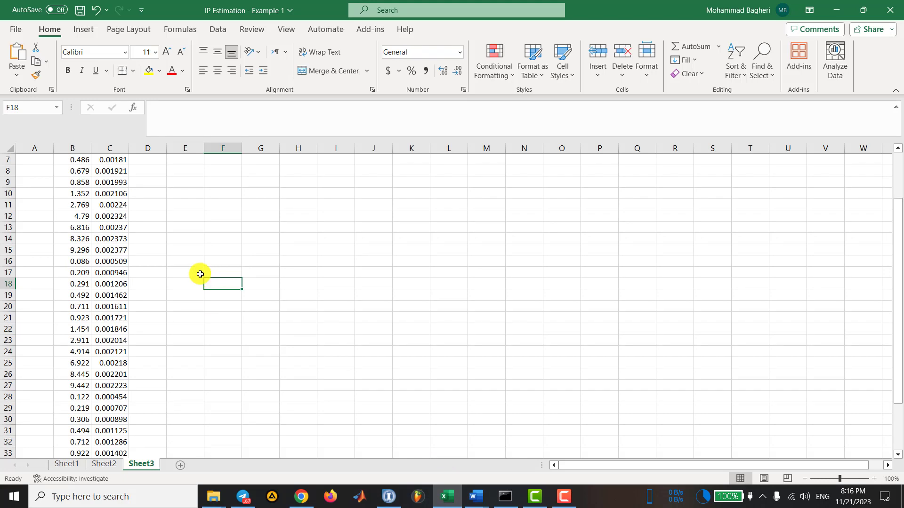
scroll(197, 262, "up", 2)
left_click(68, 147)
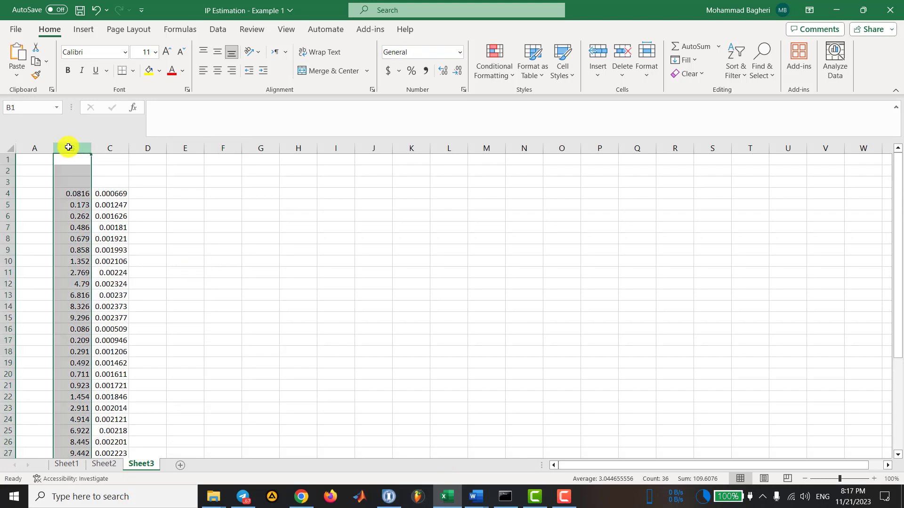
left_click(107, 145)
key("ctrl+z")
left_click(111, 145)
key("ctrl+x")
left_click(141, 145)
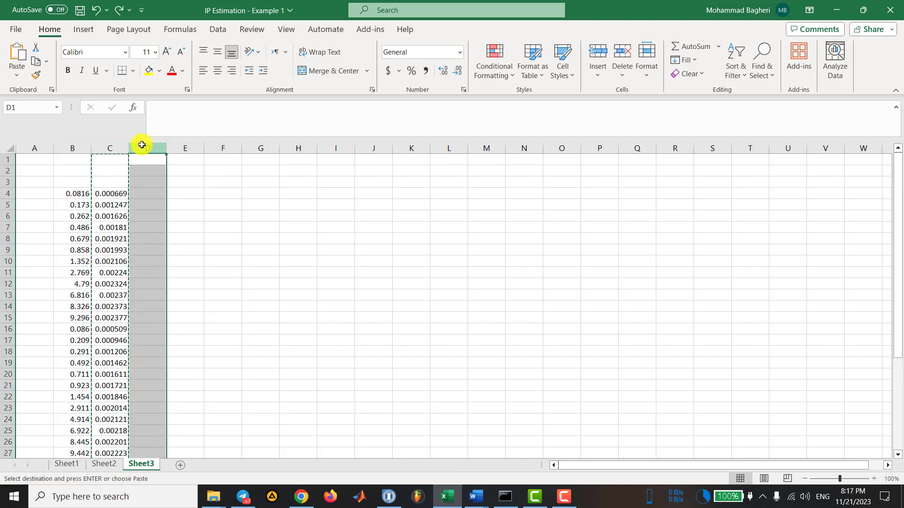
key("ctrl+v")
- Enter the temperature 283 in cell C4 and fill it down through C15
left_click(115, 193)
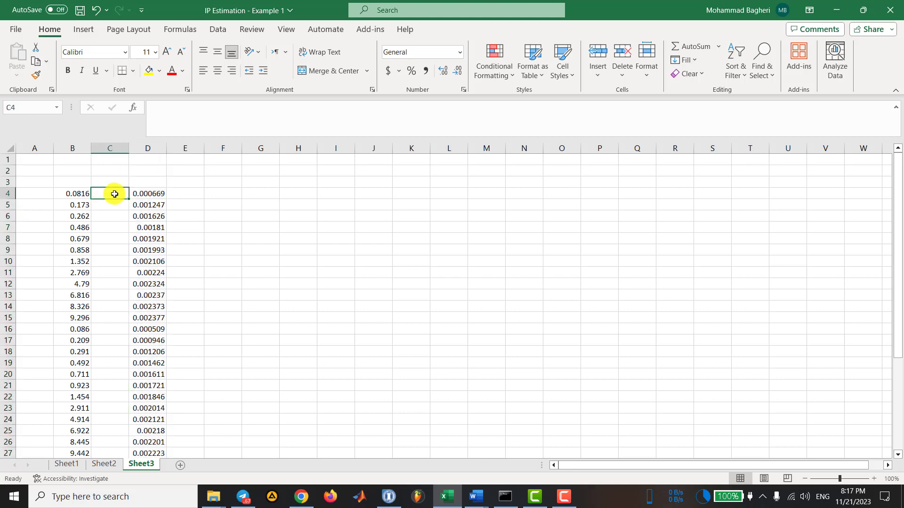
type("283")
key("Return")
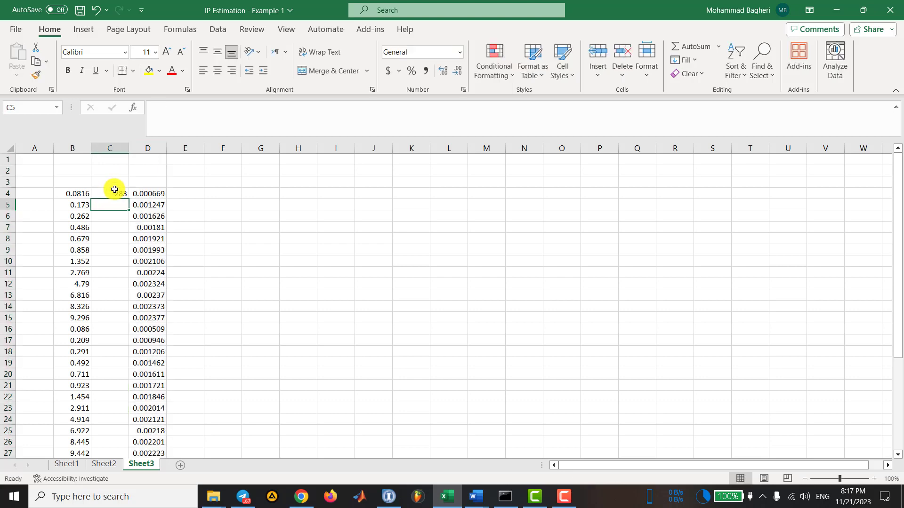
left_click(115, 189)
scroll(123, 178, "down", 1)
left_click_drag(129, 163, 113, 287)
- Enter the temperature 303 in cell C16 and fill it down through C27
left_click(111, 296)
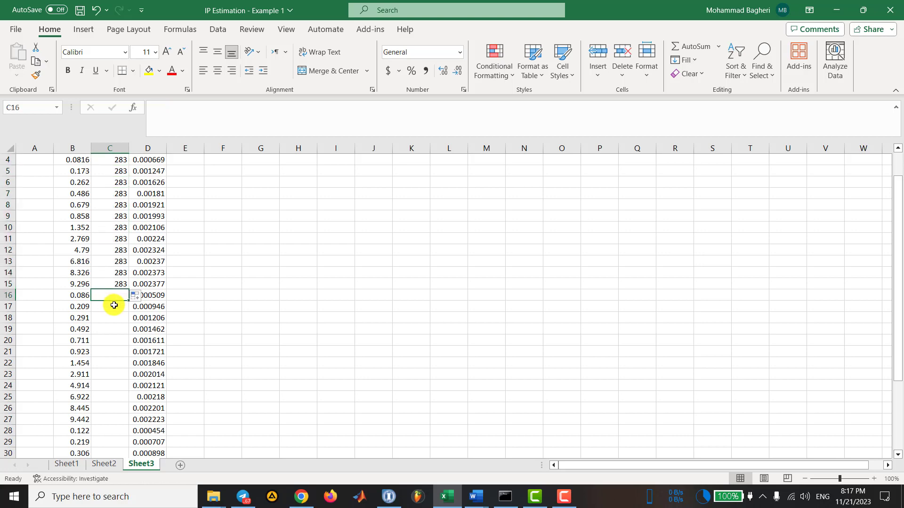
type("283")
key("Return")
left_click(114, 297)
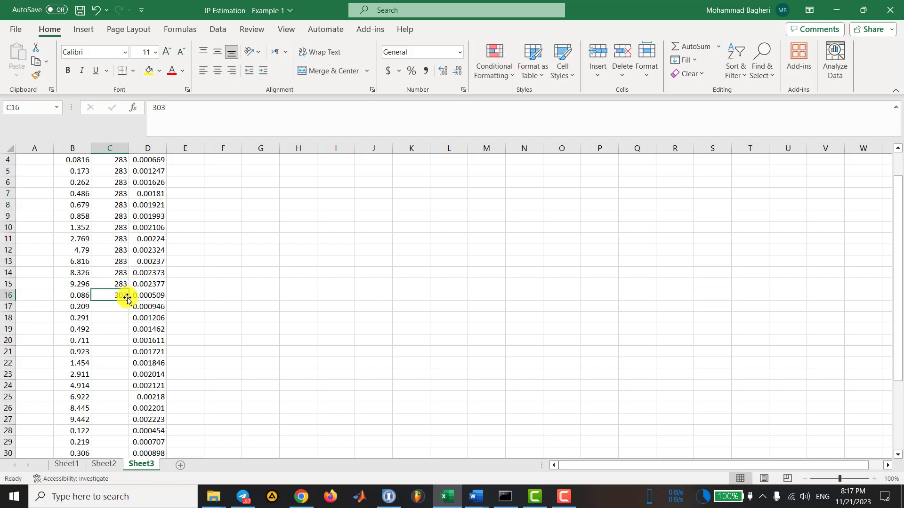
left_click_drag(128, 301, 114, 428)
- Enter the temperature 323 in cell C28 and fill it down through C39
scroll(114, 429, "down", 2)
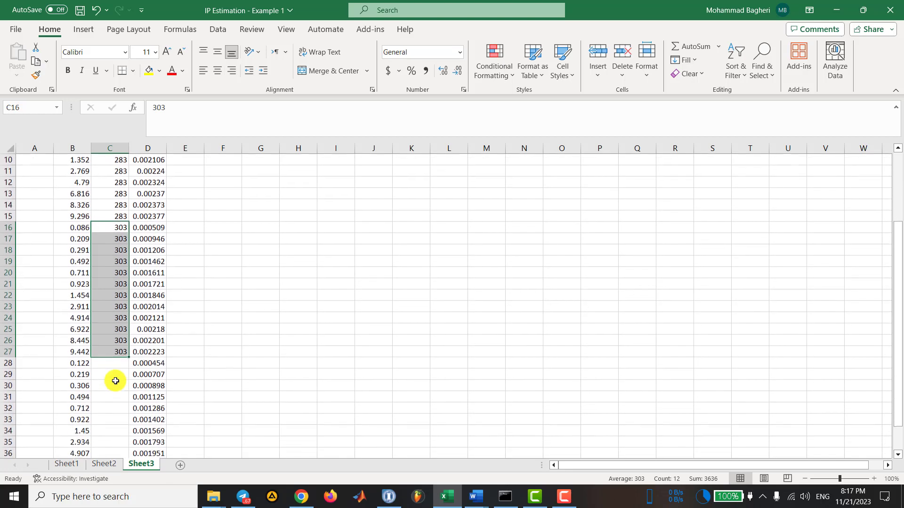
left_click(113, 363)
type("323")
key("Return")
key("Return")
left_click(116, 366)
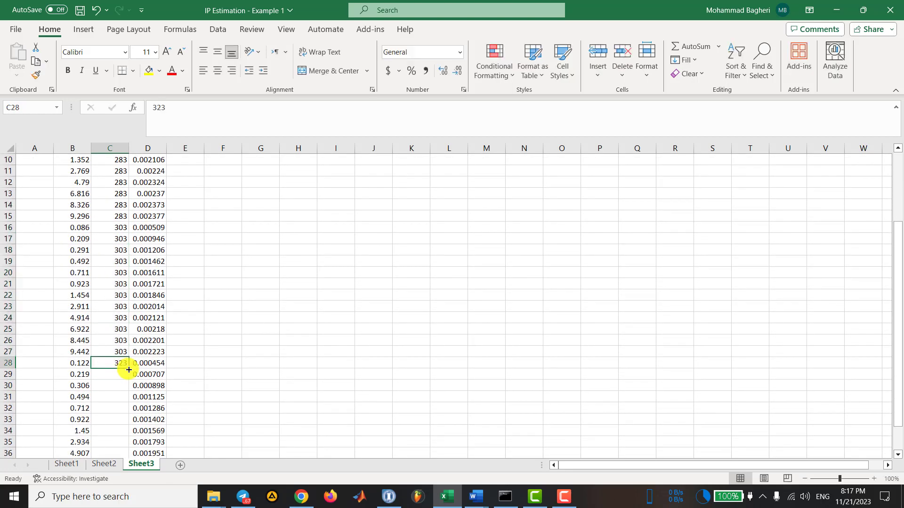
left_click_drag(127, 369, 119, 441)
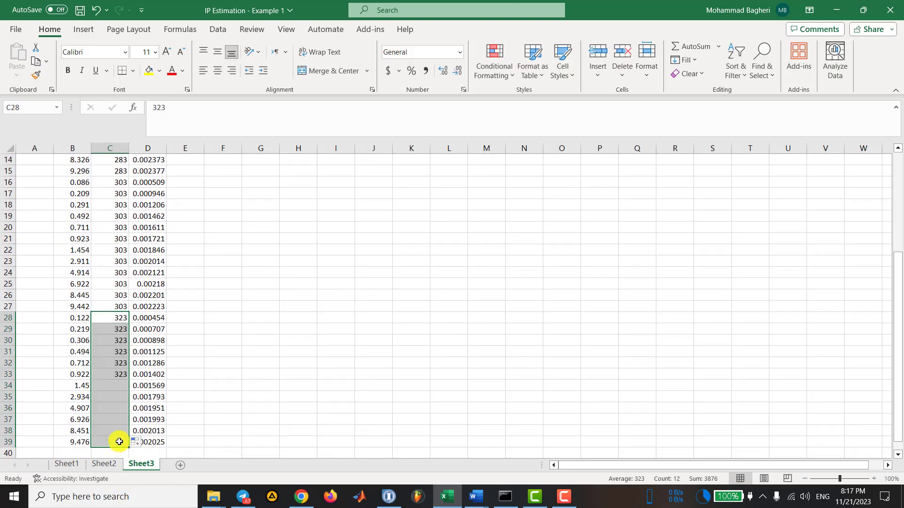
left_click(213, 417)
- Copy Sheet3 cells B4:D39, switch to Aspen Adsorption and paste them into the steady state experiments starting at SteadyStateExp_1's B1.P value
scroll(213, 400, "up", 4)
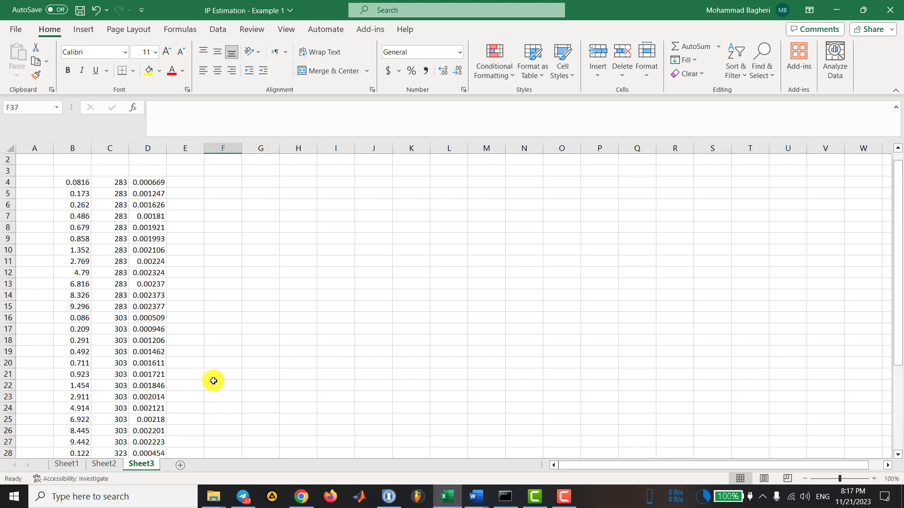
left_click(76, 183)
key("ctrl+shift+Right")
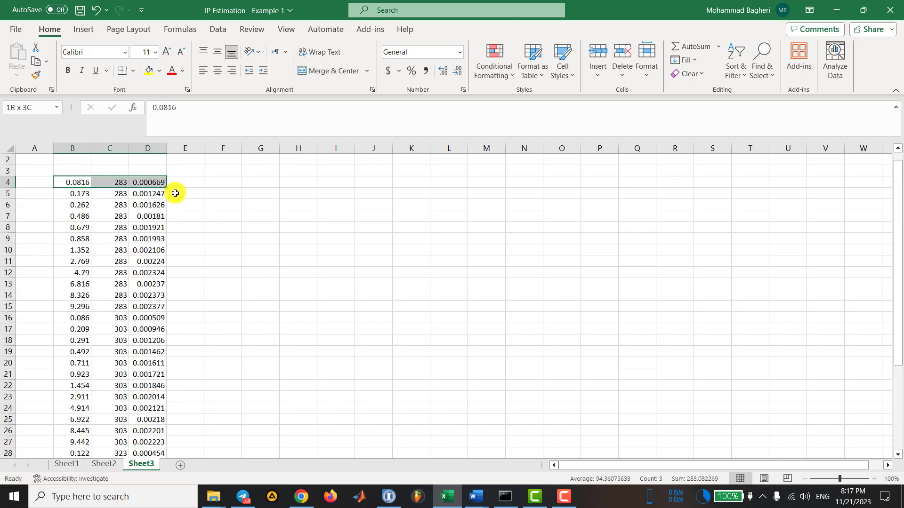
key("ctrl+shift+Down")
key("ctrl+c")
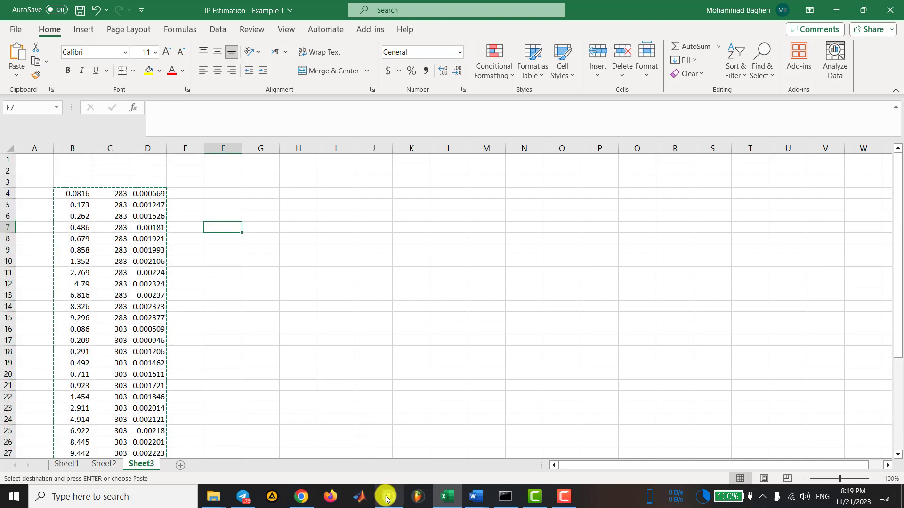
left_click(388, 496)
right_click(534, 116)
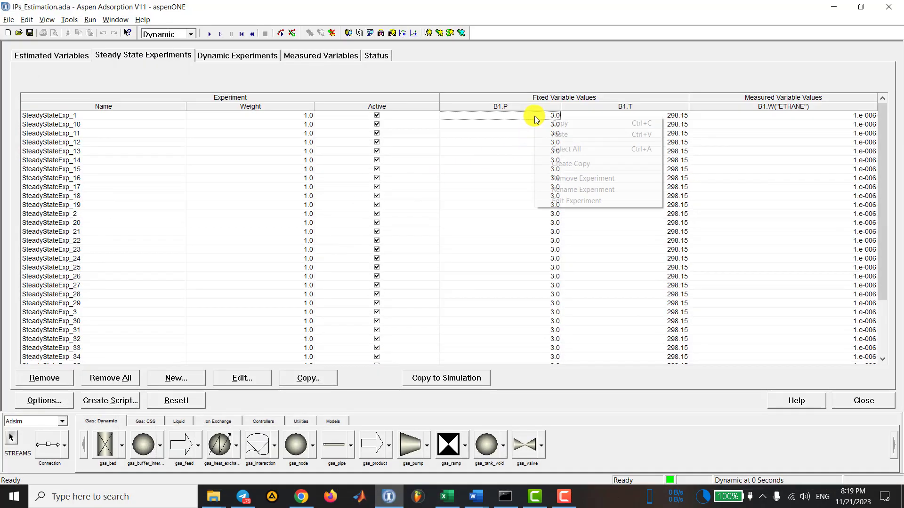
left_click(546, 136)
- Look through the whole steady state experiments table, checking the pasted pressure, temperature and ethane loading values
scroll(594, 215, "down", 5)
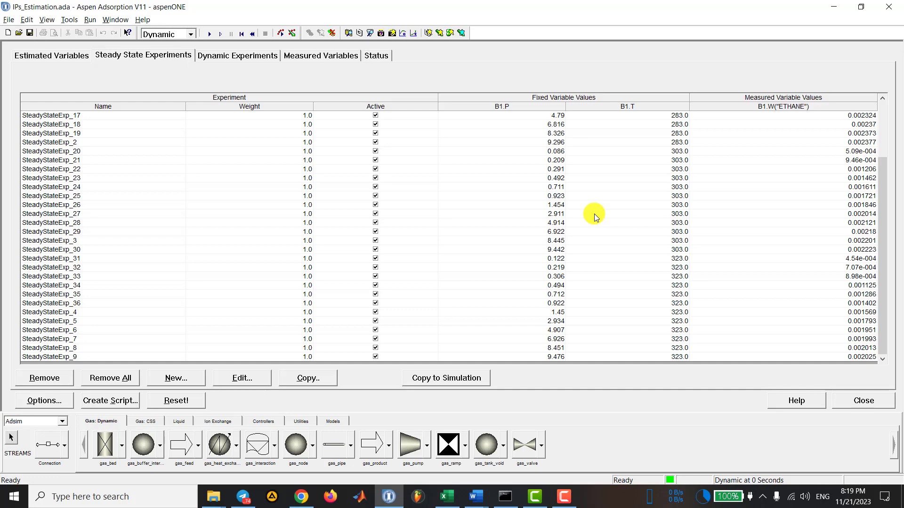
scroll(594, 214, "up", 3)
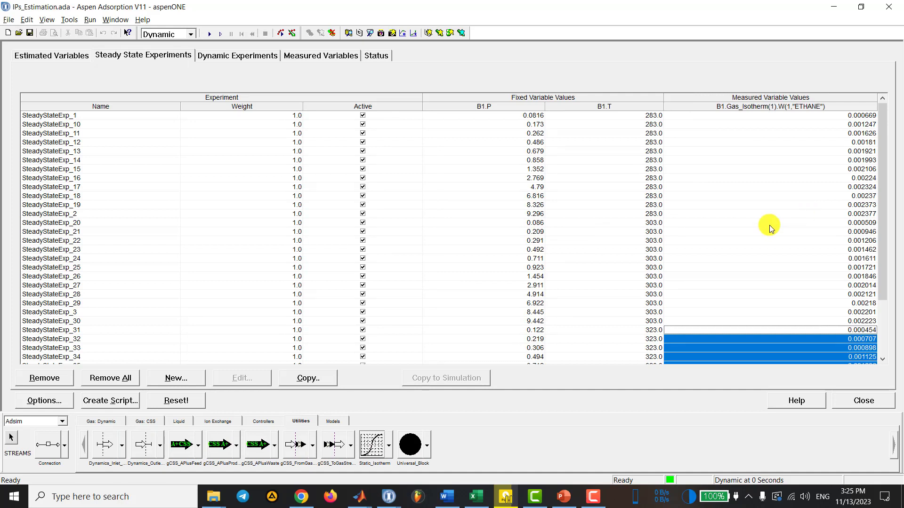
left_click(633, 90)
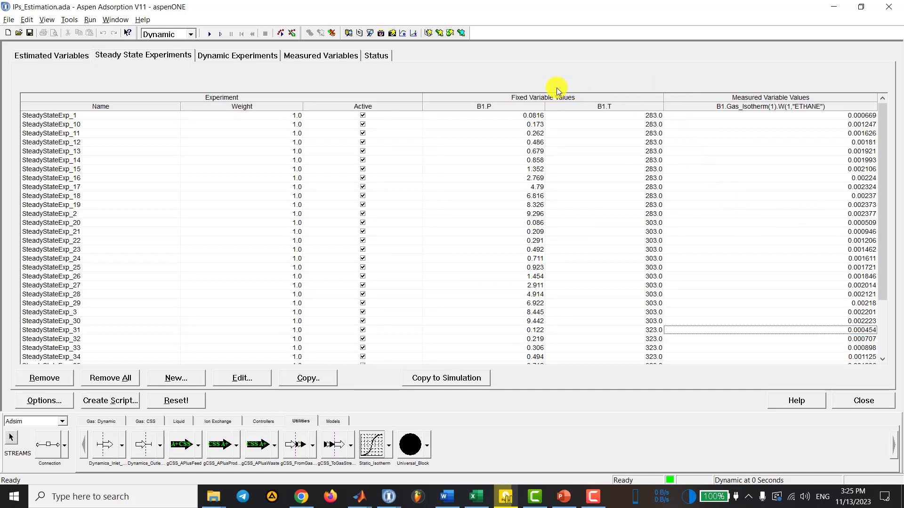
scroll(575, 287, "down", 3)
scroll(591, 360, "up", 3)
scroll(456, 194, "down", 3)
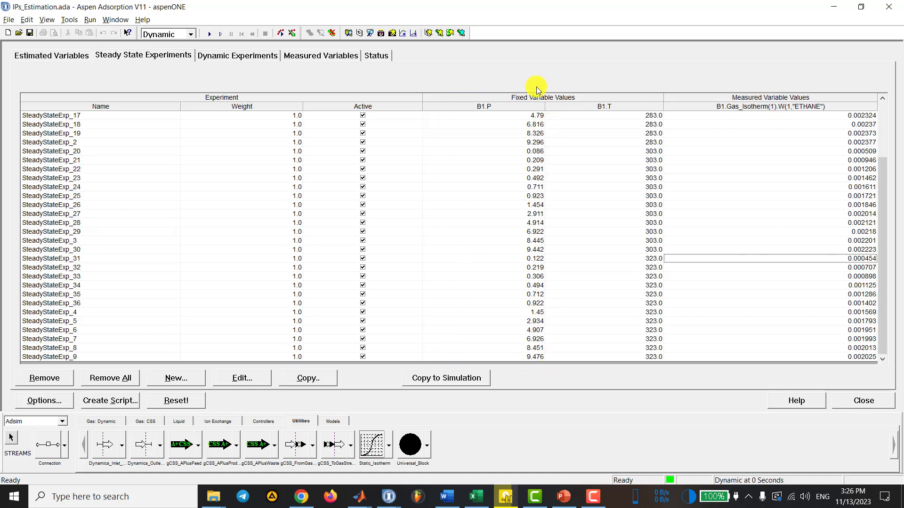
scroll(565, 103, "up", 3)
scroll(740, 287, "down", 3)
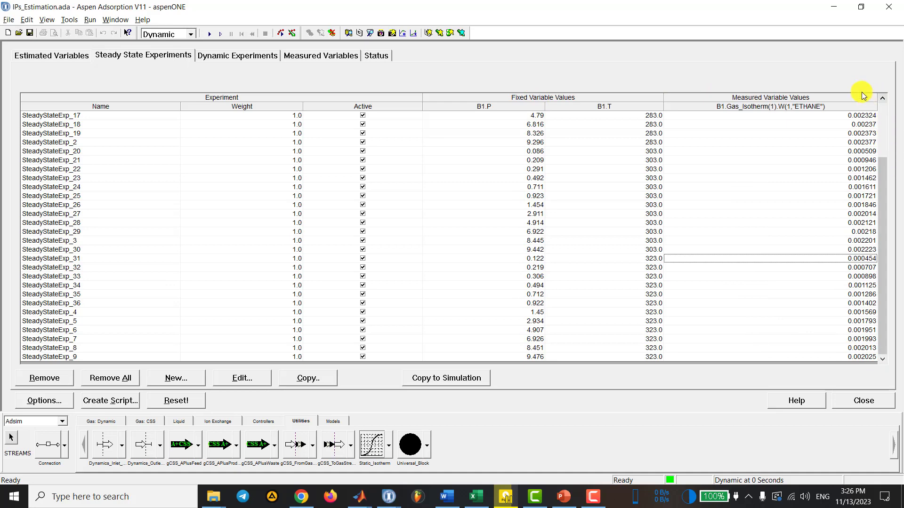
scroll(840, 110, "up", 1)
scroll(840, 113, "down", 1)
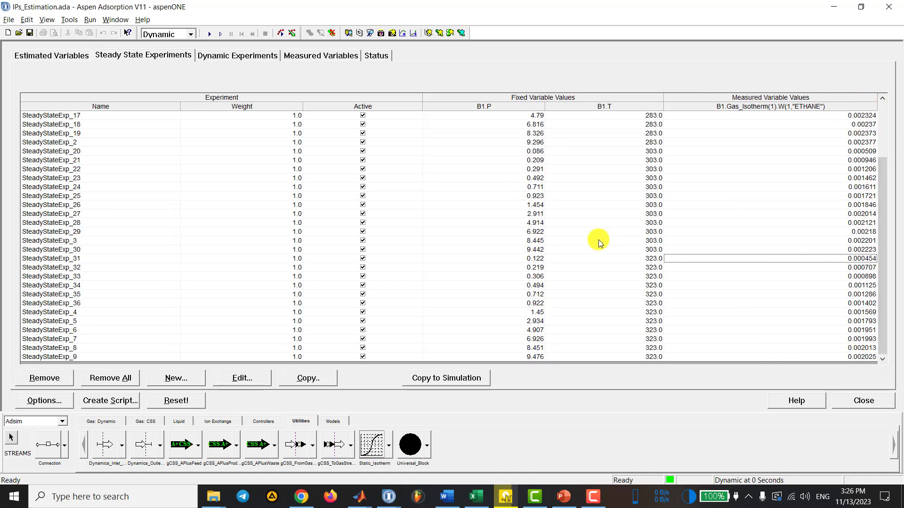
scroll(597, 240, "up", 2)
scroll(621, 196, "up", 1)
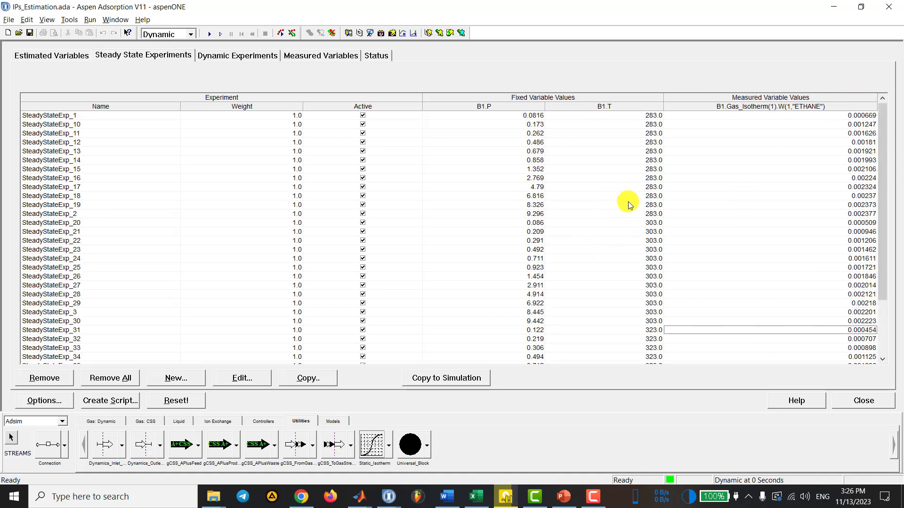
- Set the lower bounds of estimated variables B1.IP(1,"ETHANE") and B1.IP(2,"ETHANE") to 1e-20
left_click(55, 60)
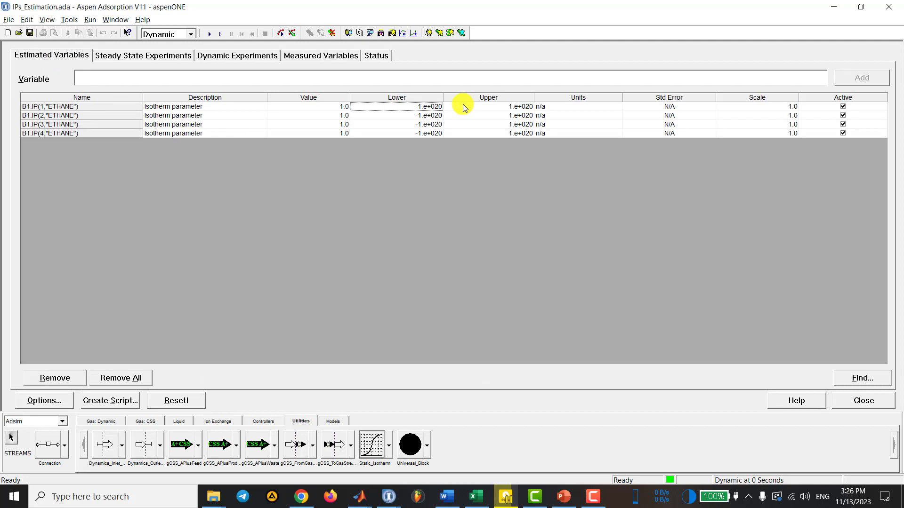
type("1e-20")
key("Return")
key("Down")
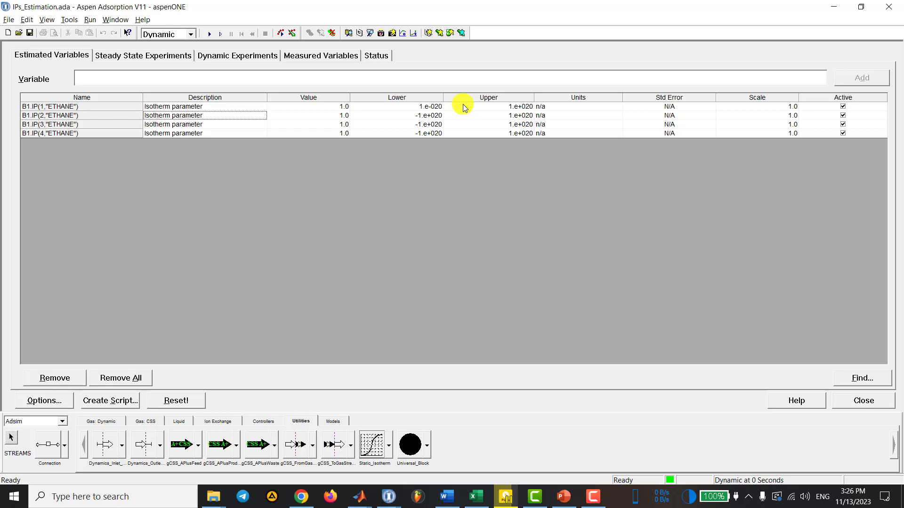
key("Right")
key("Right")
type("1e-20")
key("Return")
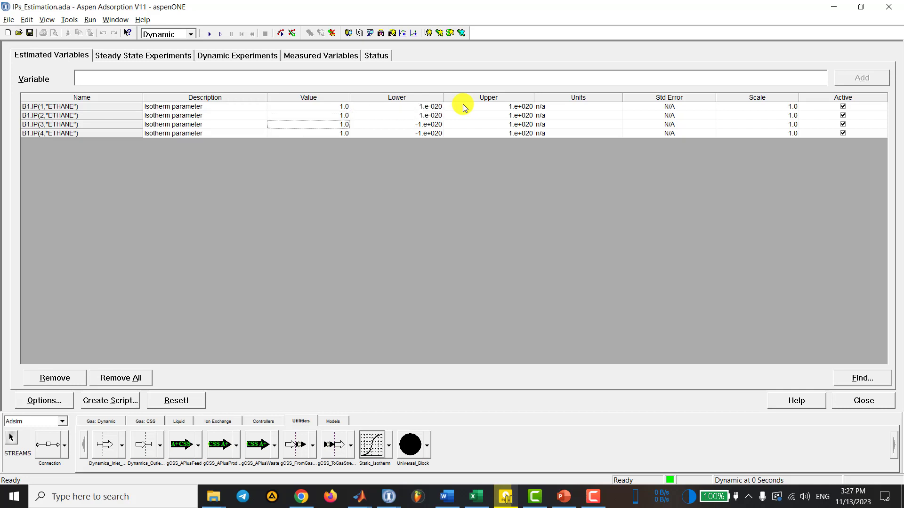
- Set the lower bounds of B1.IP(3,"ETHANE") and B1.IP(4,"ETHANE") to 1e-20
key("Right")
type("1e-20")
key("Return")
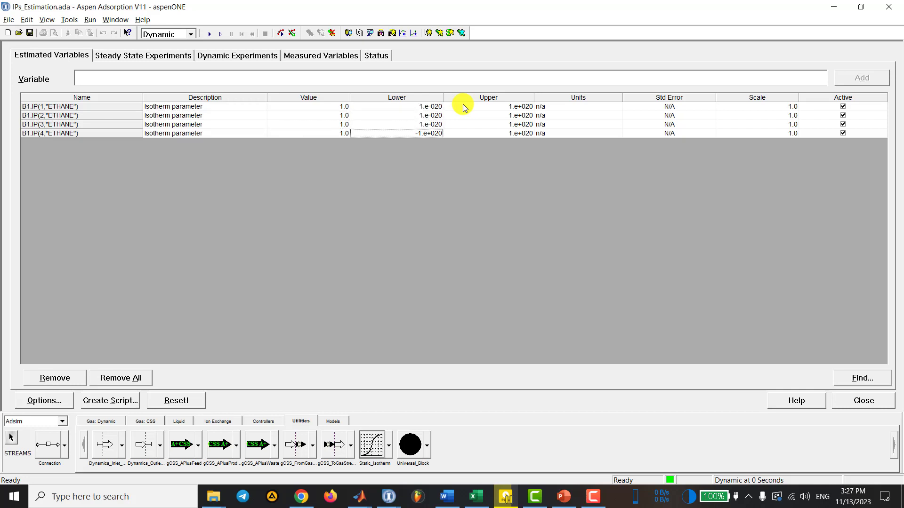
key("Right")
type("1.e-02")
type("0")
key("Return")
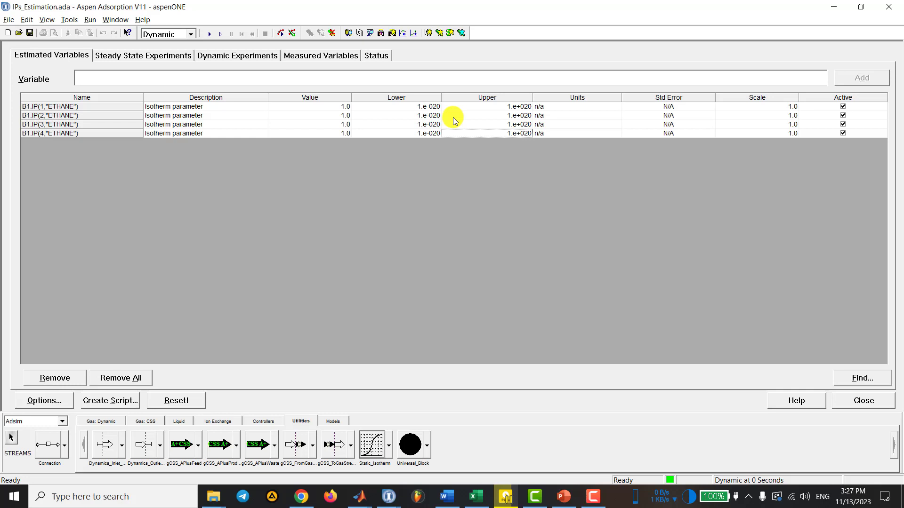
- Examine the initial values and lower bounds of the four ethane isotherm parameters
left_click(422, 108)
left_click(413, 124)
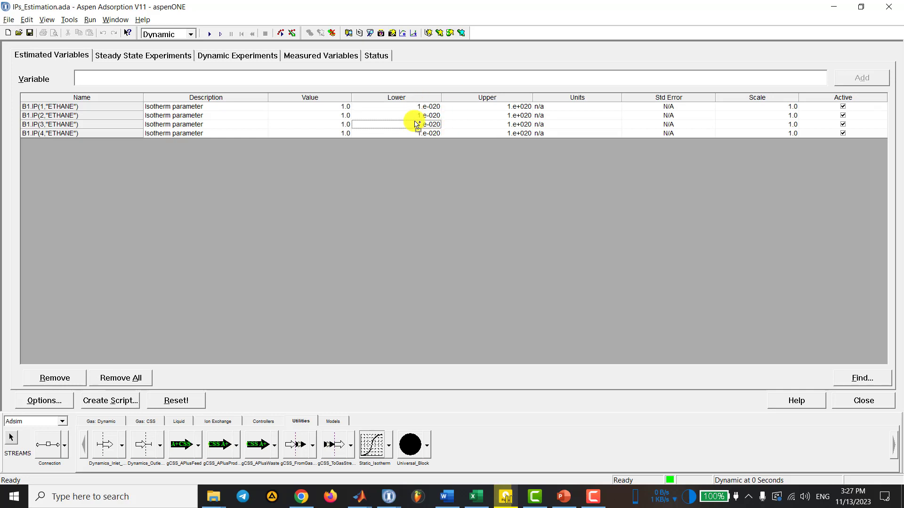
left_click(415, 135)
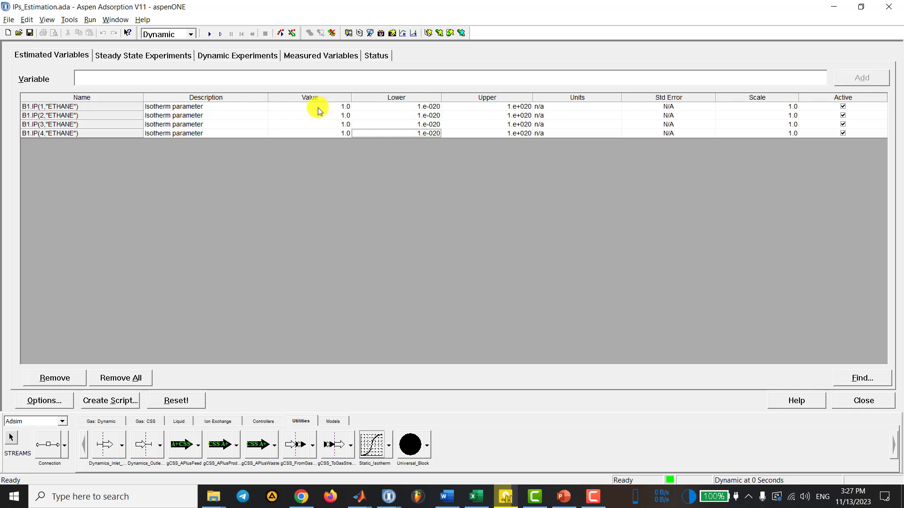
left_click_drag(318, 109, 318, 134)
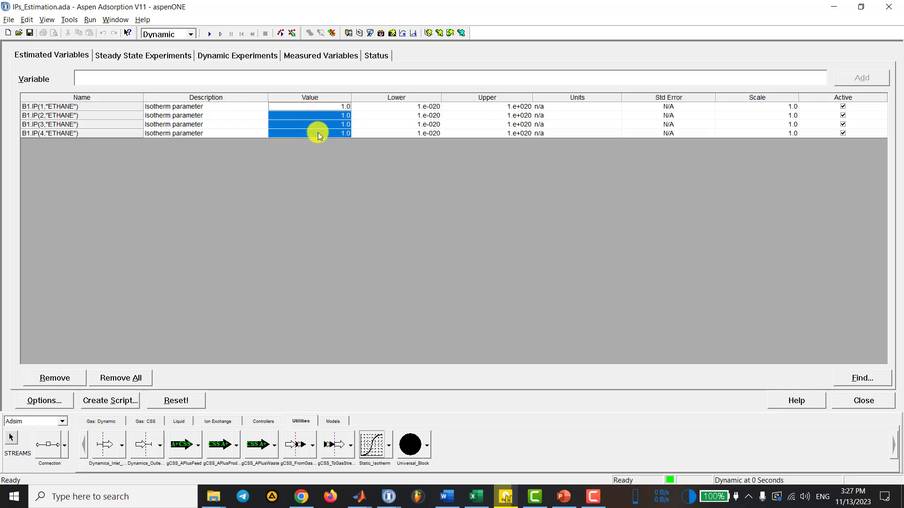
left_click(429, 111)
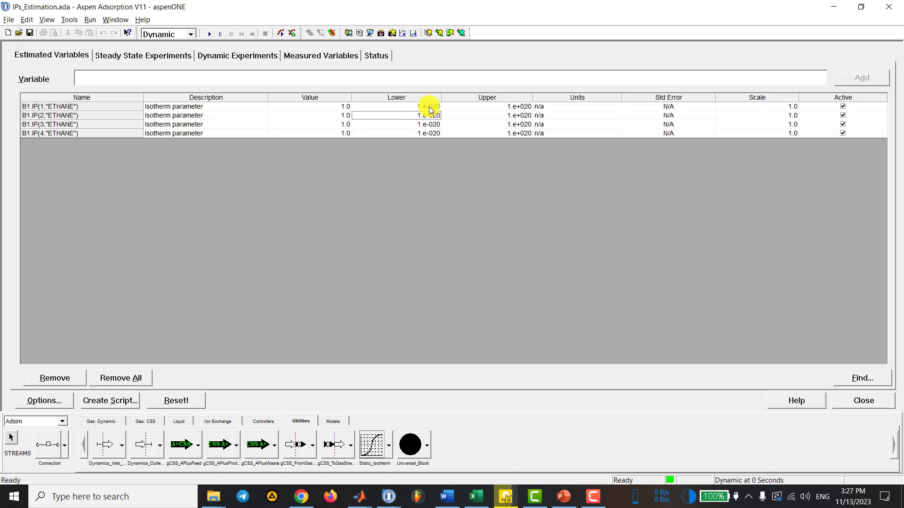
- Copy the 1e-20 lower bounds into the initial values of all four ethane isotherm parameters
left_click_drag(429, 108, 428, 134)
right_click(425, 134)
left_click(438, 139)
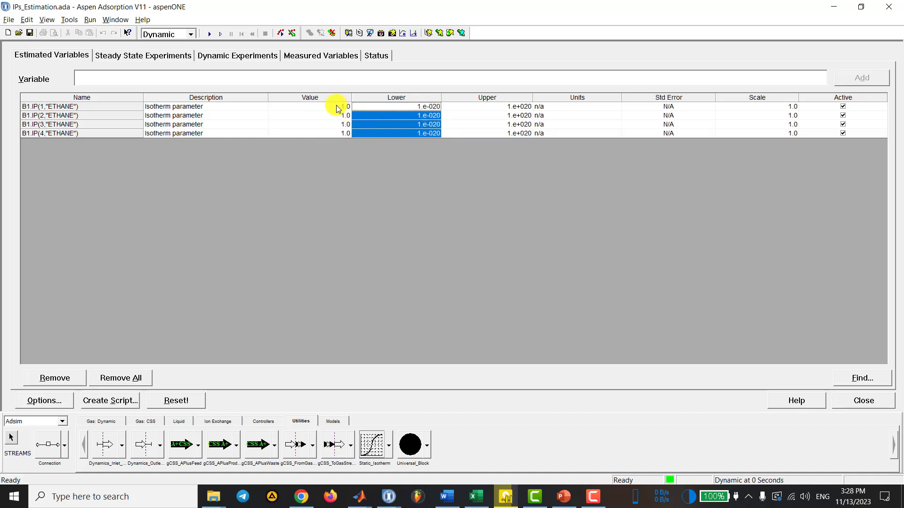
left_click_drag(337, 109, 338, 133)
right_click(339, 125)
left_click(347, 141)
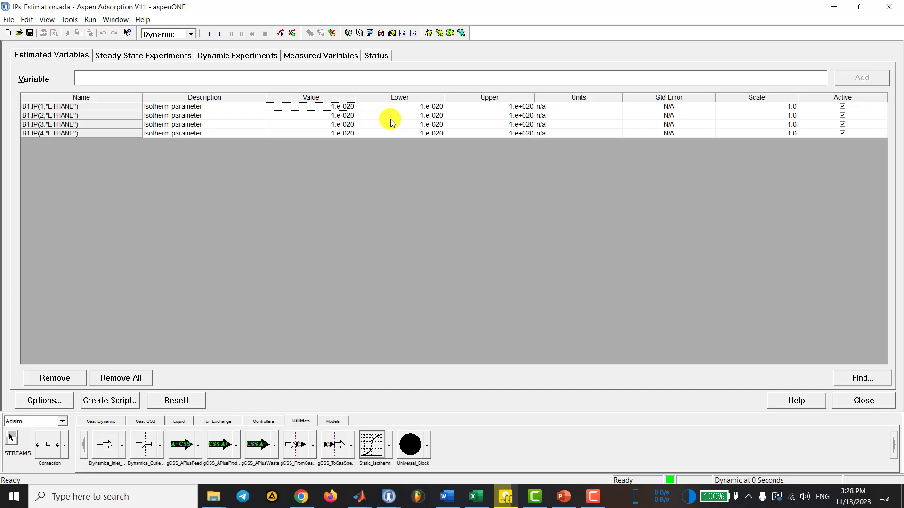
- Switch the run mode to Estimation, run the estimation, and dismiss the error message after reading it
key("F5")
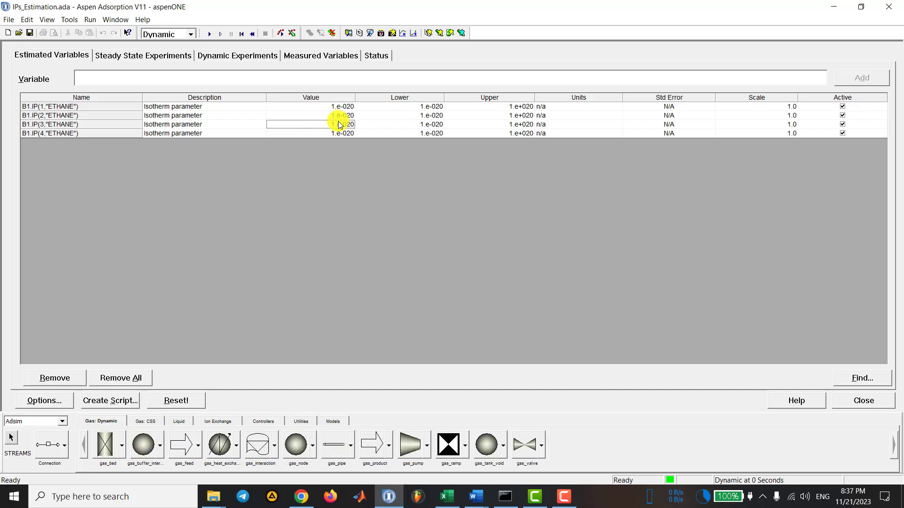
left_click_drag(342, 107, 348, 135)
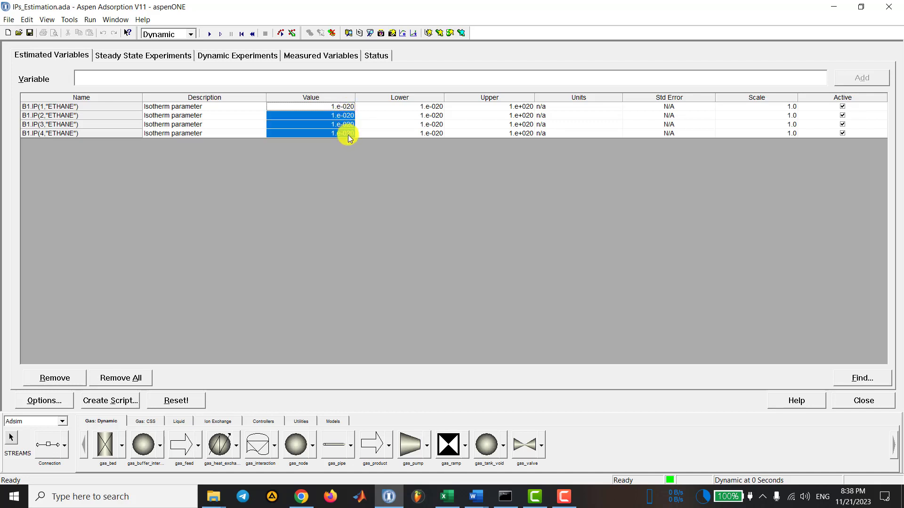
left_click(377, 125)
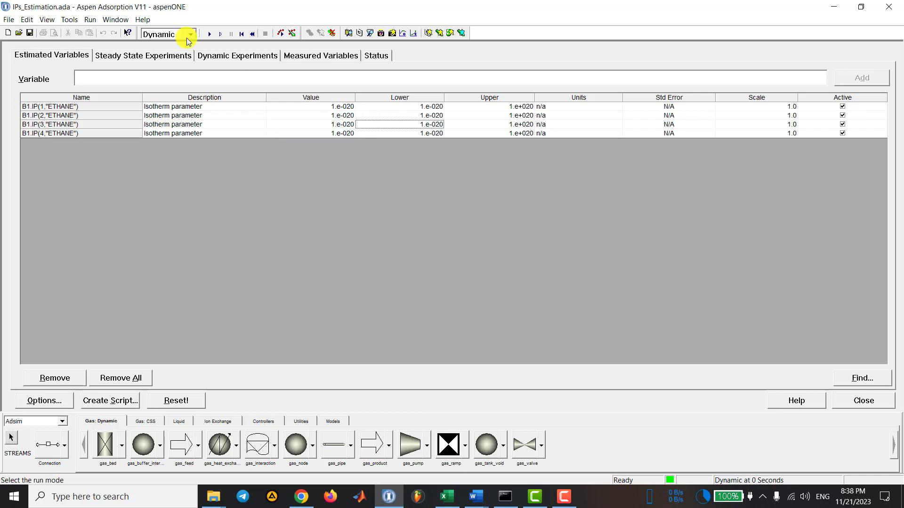
left_click(187, 38)
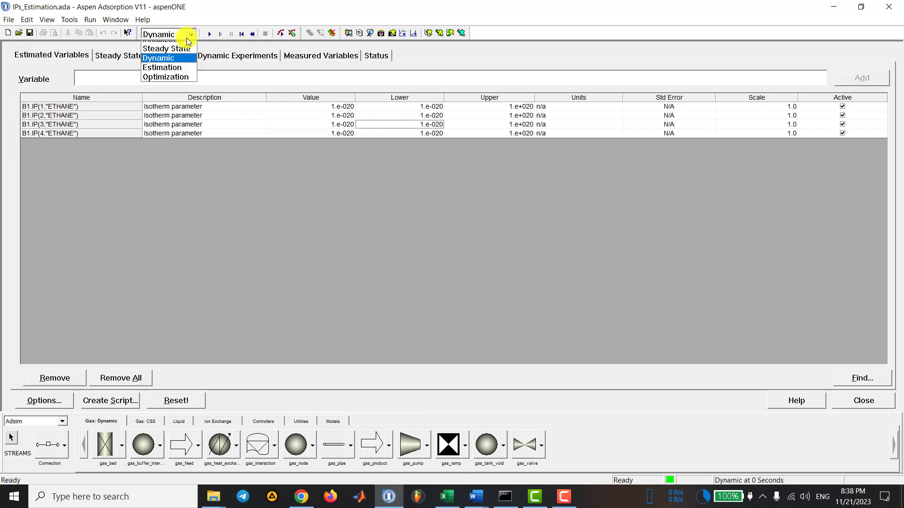
left_click(181, 71)
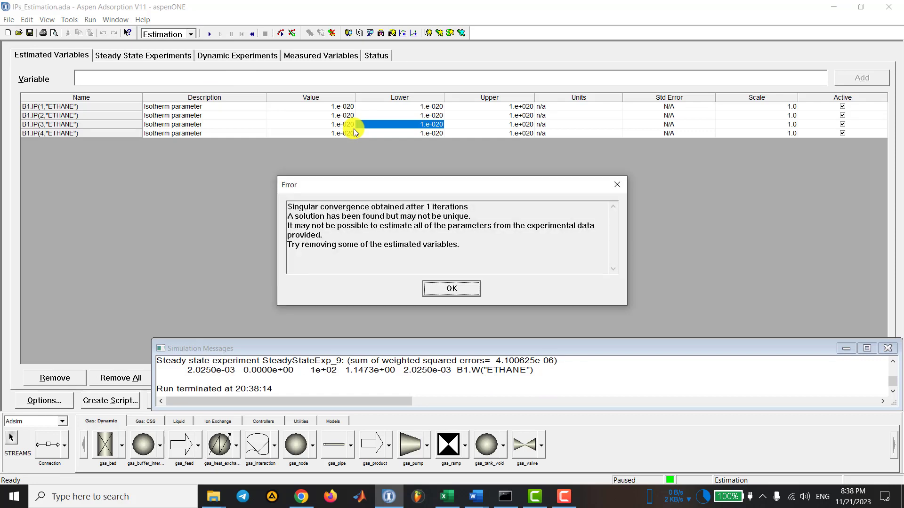
left_click_drag(310, 207, 409, 238)
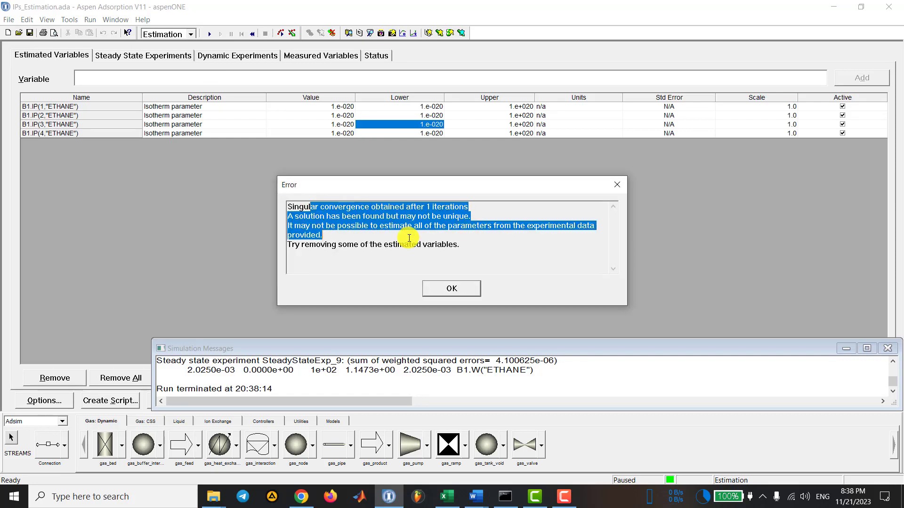
left_click(409, 238)
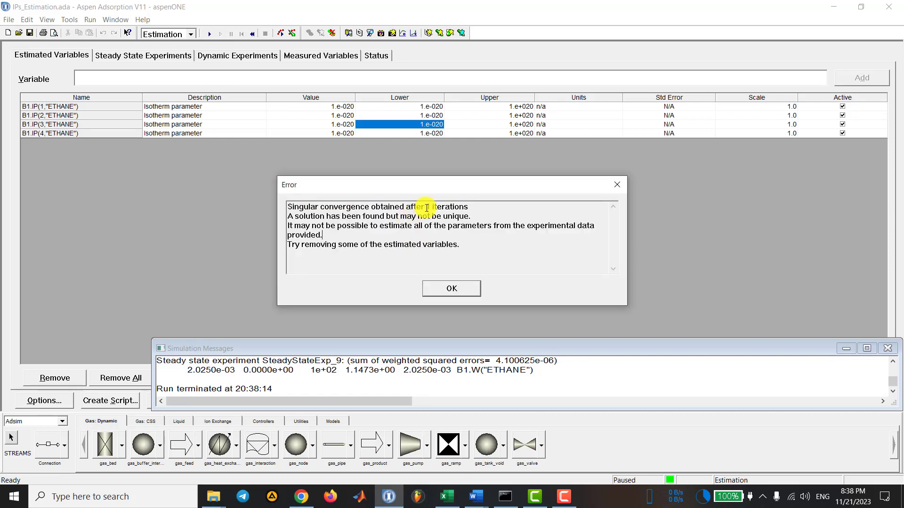
left_click_drag(426, 207, 468, 207)
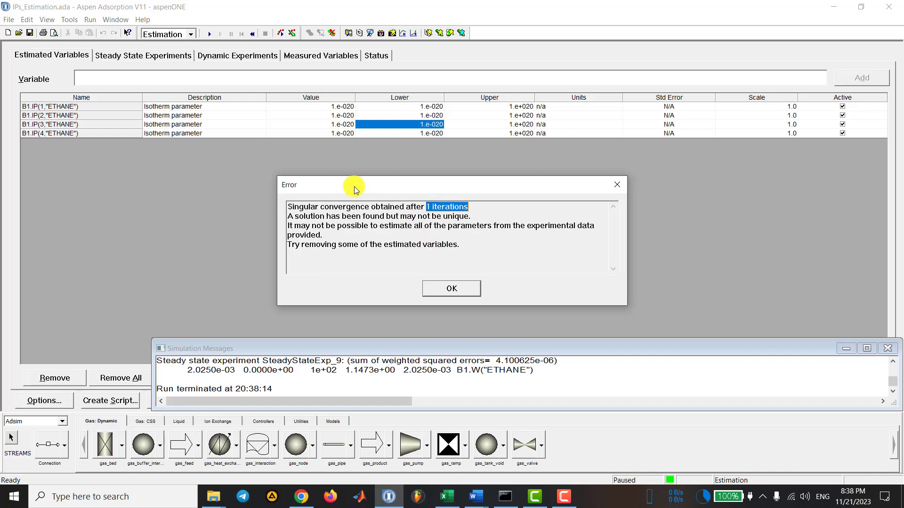
left_click(368, 221)
left_click(437, 285)
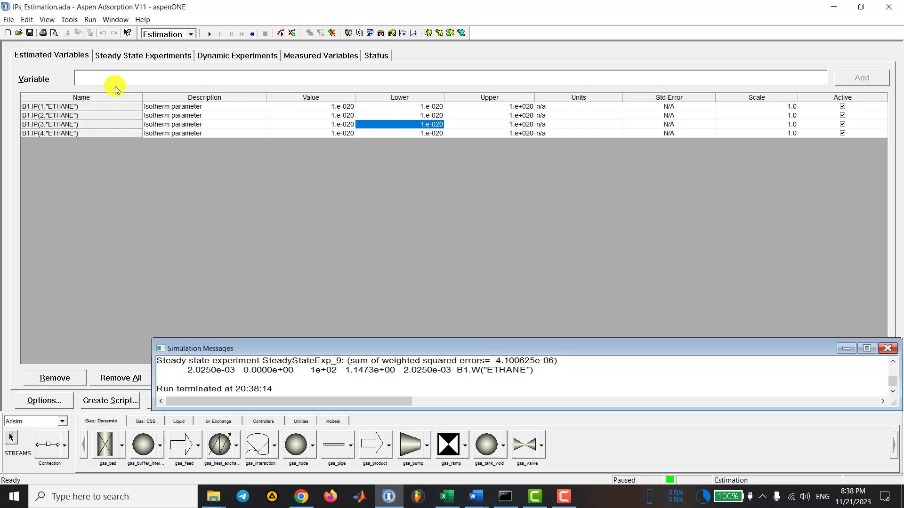
- Check the steady state experiments data and the initial values of the four ethane isotherm parameters
left_click(132, 61)
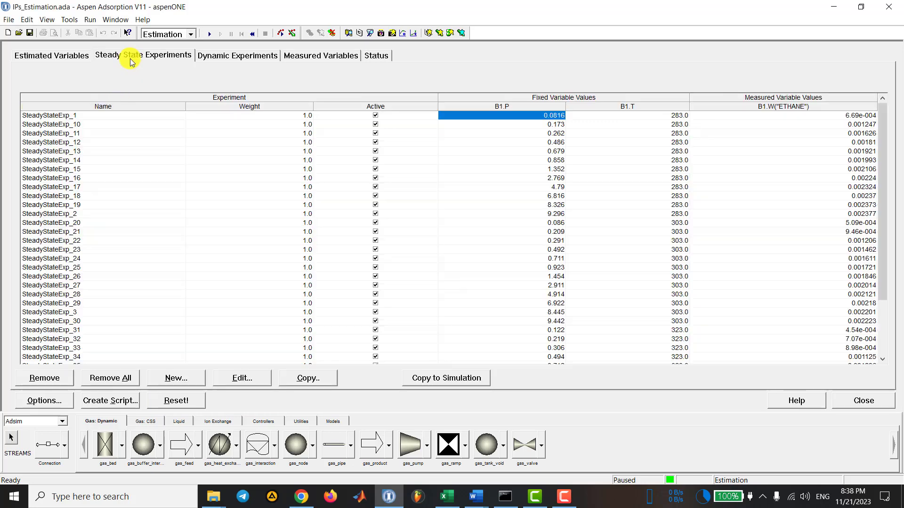
left_click(524, 134)
scroll(527, 134, "down", 3)
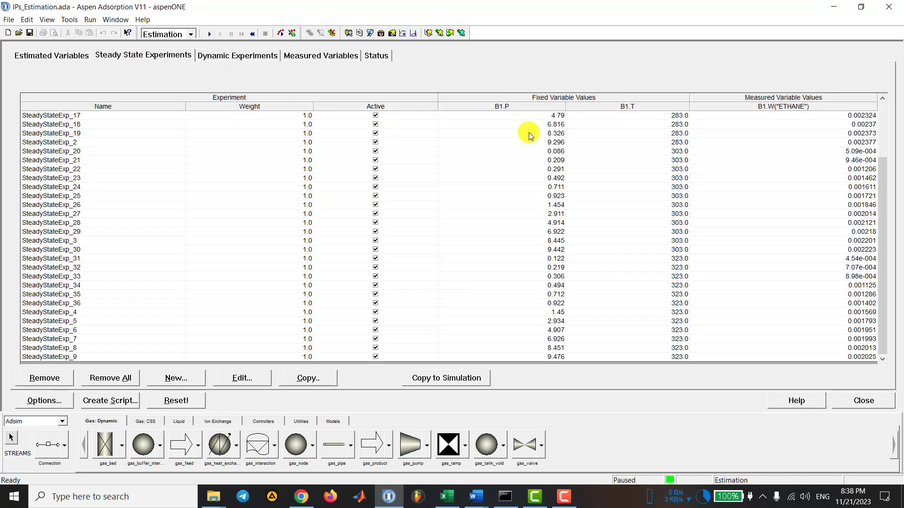
scroll(529, 136, "up", 3)
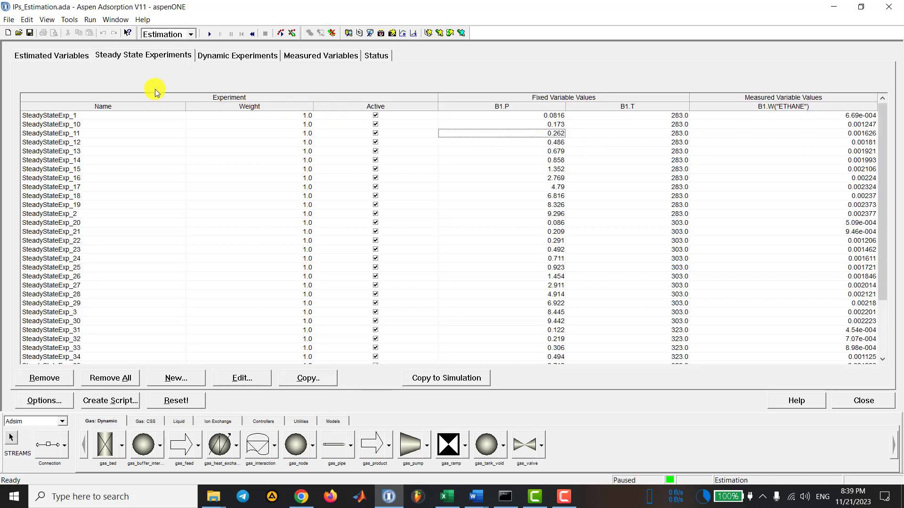
left_click(52, 56)
left_click(397, 135)
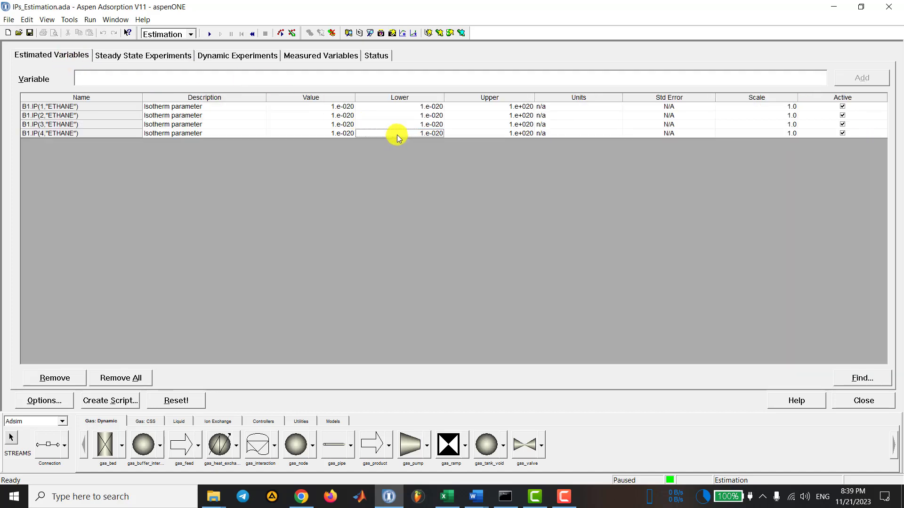
left_click(338, 106)
left_click(337, 115)
left_click(338, 125)
left_click(338, 130)
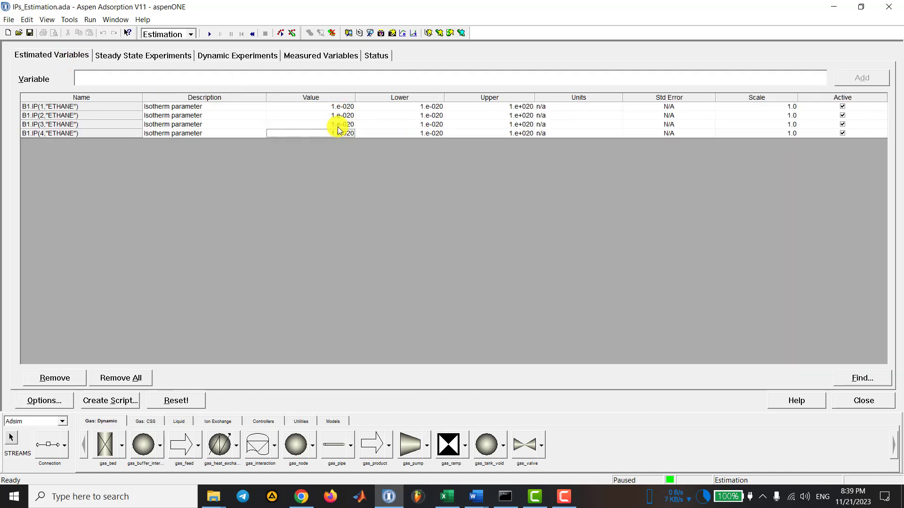
- Set the initial values of B1.IP(1,"ETHANE") to B1.IP(4,"ETHANE") to 1e-3, 1e-5, 1e-3 and 1000 respectively
left_click(338, 106)
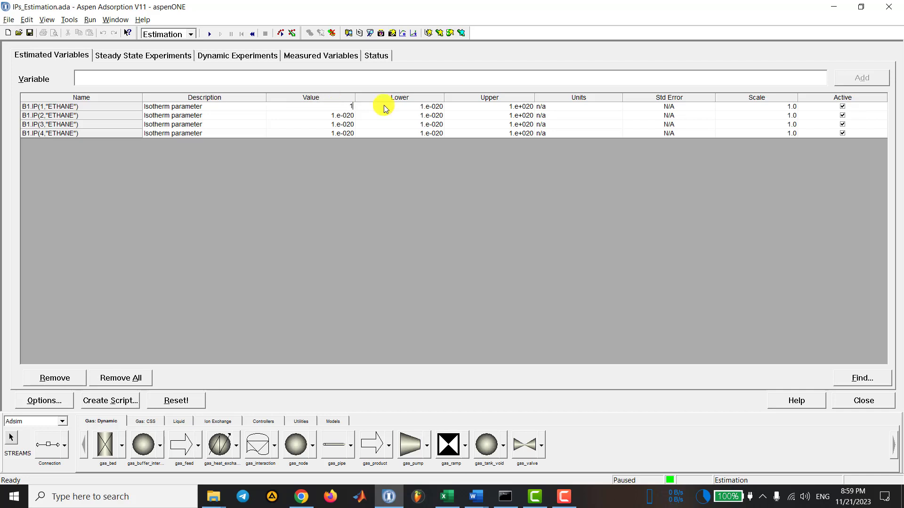
type("1.e-003")
key("Return")
key("Down")
type("1e-5")
key("Return")
key("Down")
type("1e-3")
key("Return")
key("Down")
type("1000")
left_click(383, 107)
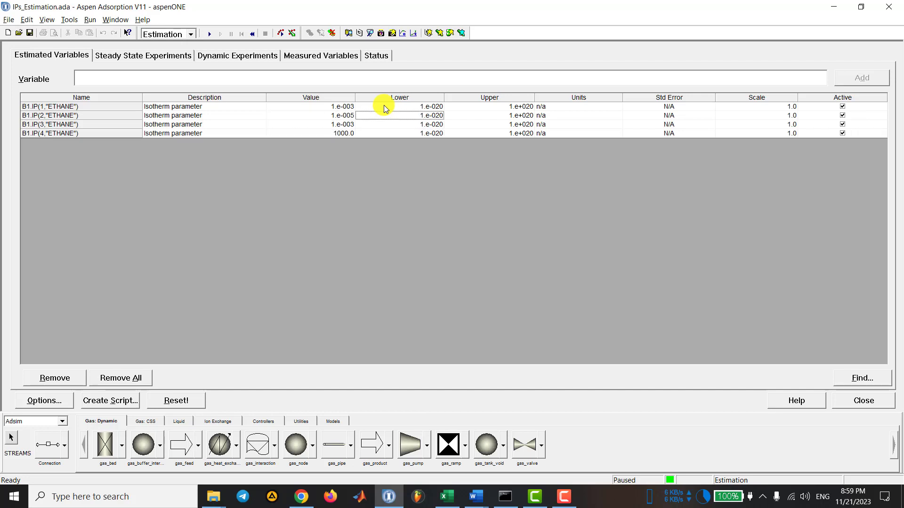
- Try to run the estimation from the entered initial values, dismiss the error message and recheck the parameter values
key("F5")
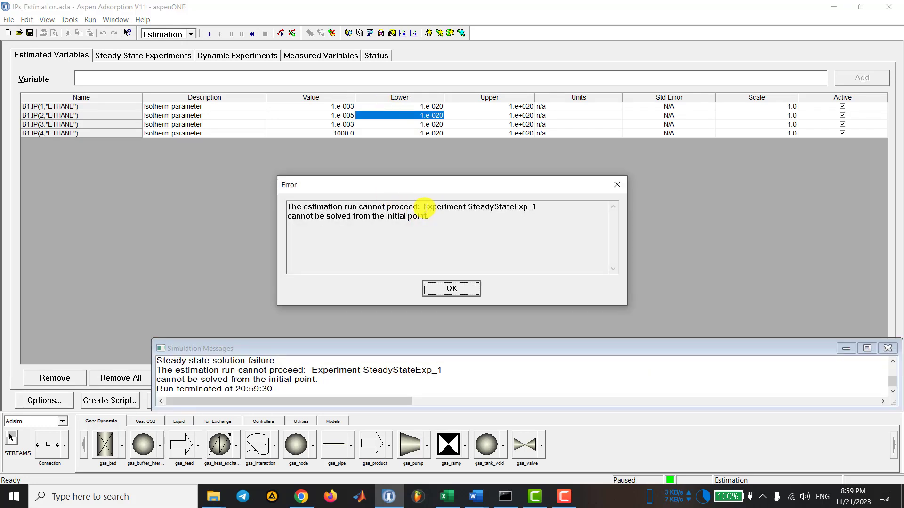
left_click_drag(425, 208, 563, 207)
left_click(408, 215)
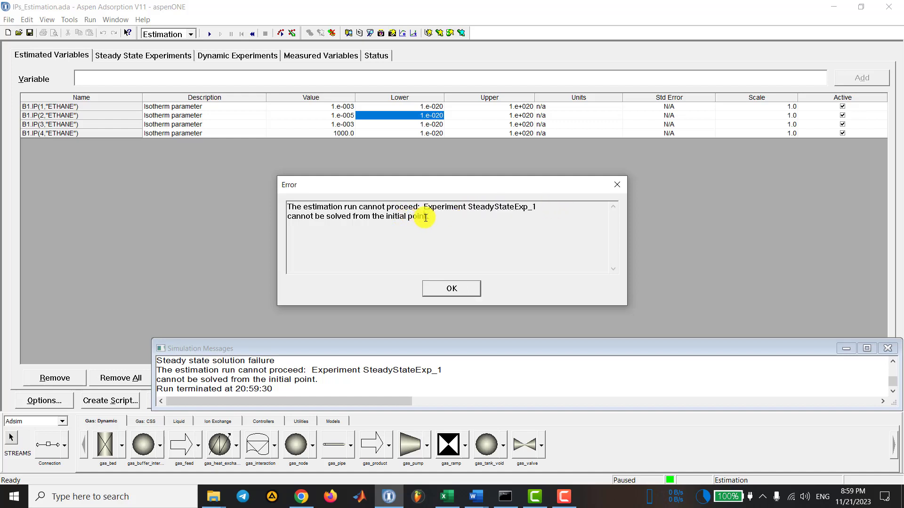
left_click(440, 288)
left_click(419, 137)
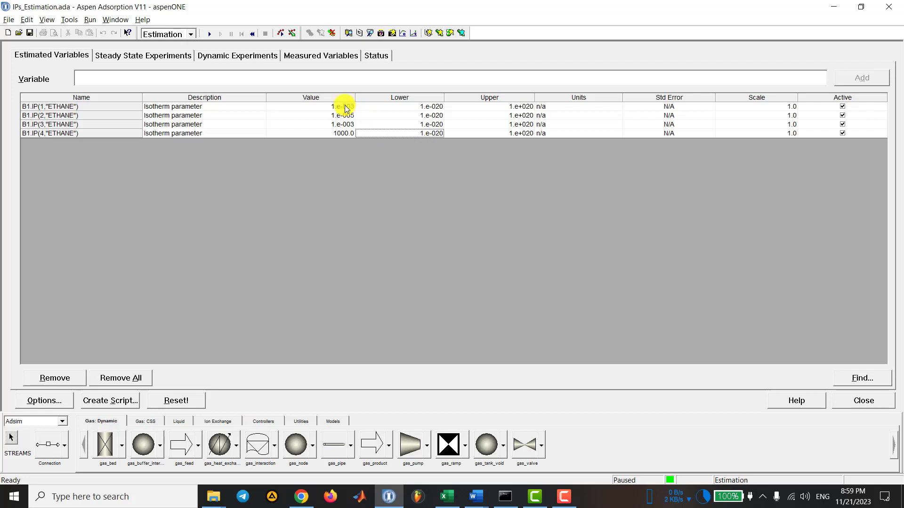
left_click_drag(345, 107, 340, 136)
left_click(398, 133)
left_click(349, 127)
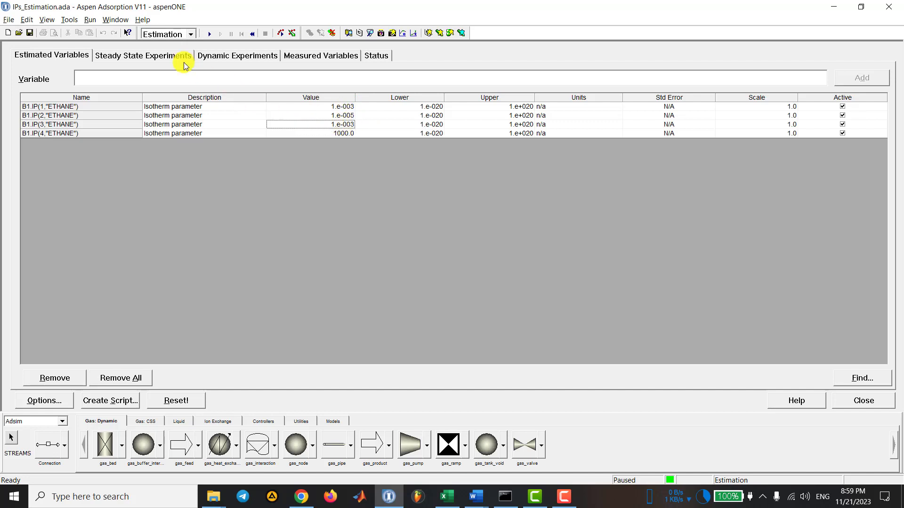
- Review the Estimator settings in the solver options, including the available solvers, convergence tolerances and maximum iterations
left_click(90, 20)
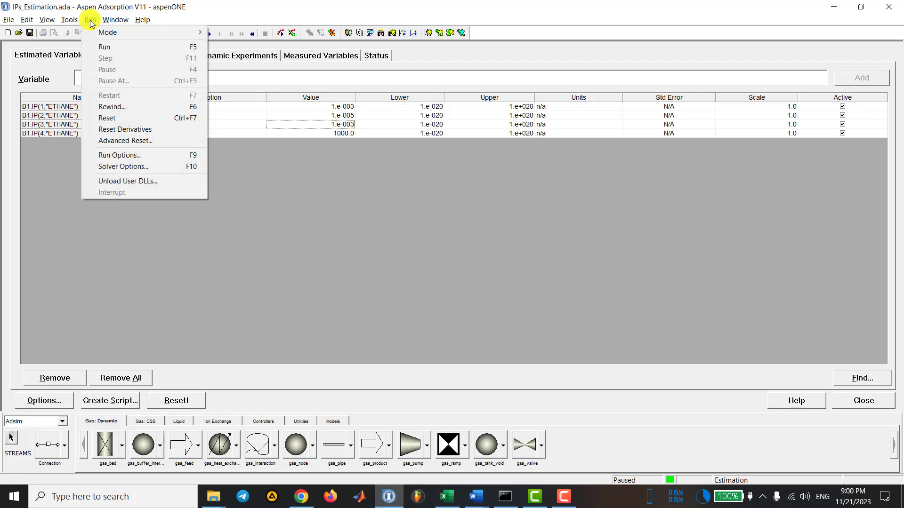
left_click(137, 171)
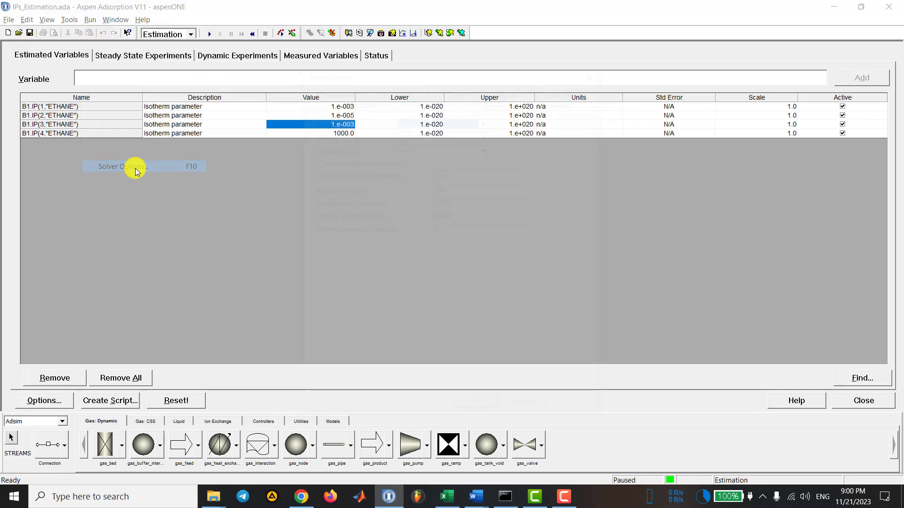
left_click_drag(423, 71, 405, 71)
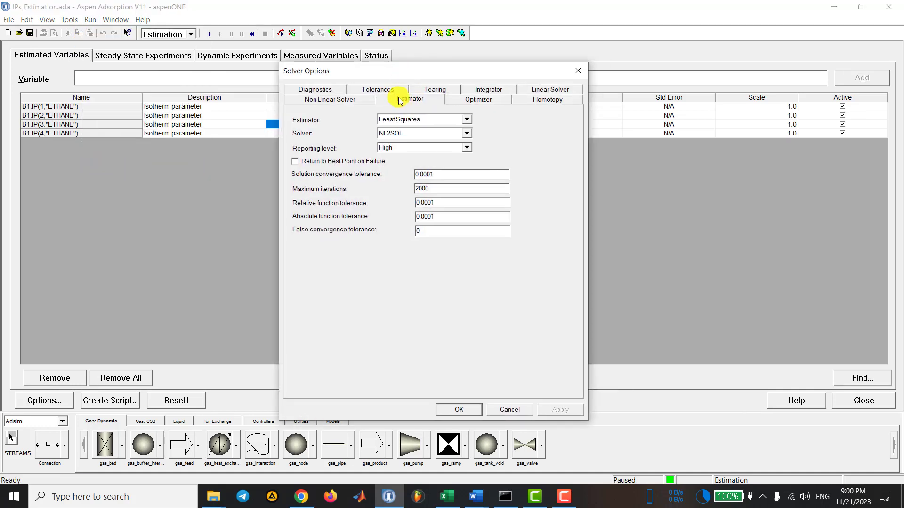
left_click(465, 134)
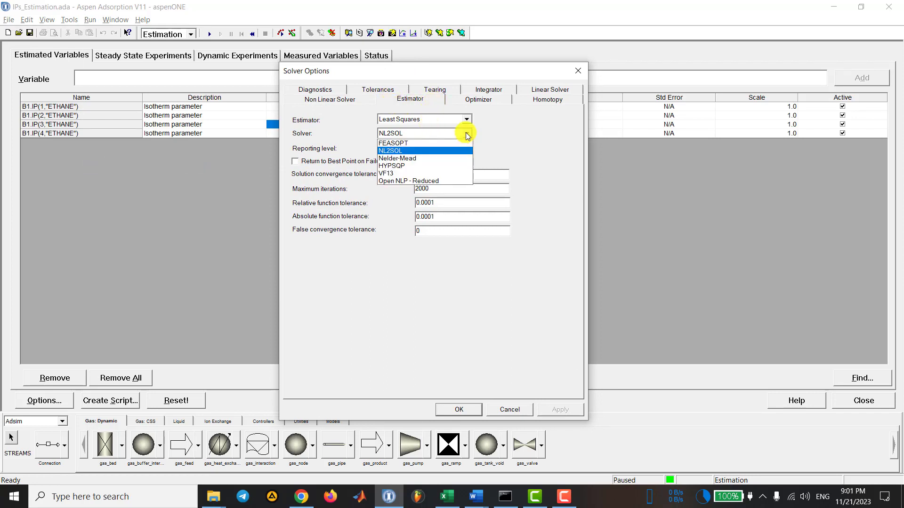
left_click(466, 134)
double_click(436, 175)
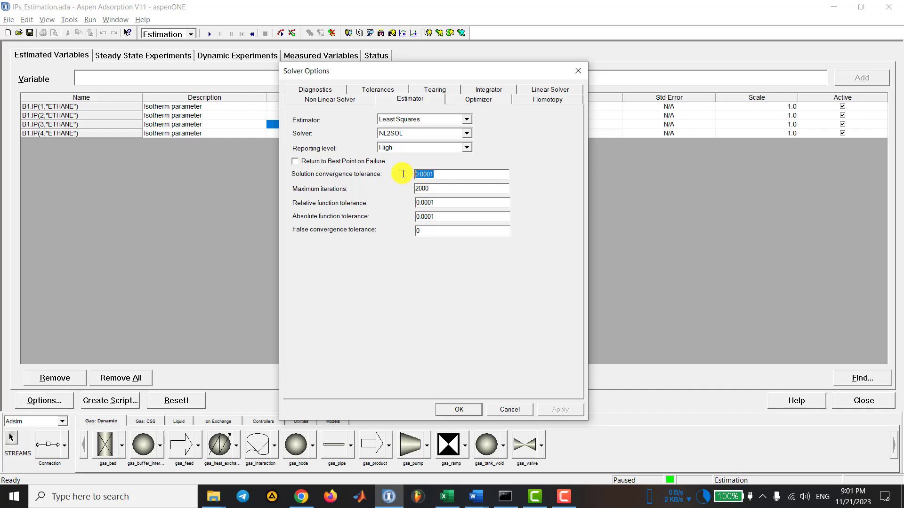
double_click(429, 203)
double_click(439, 188)
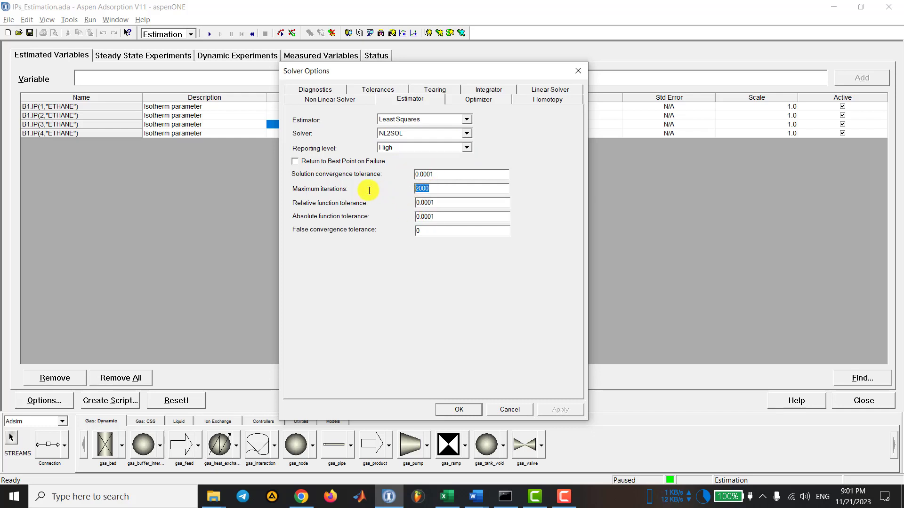
left_click(448, 202)
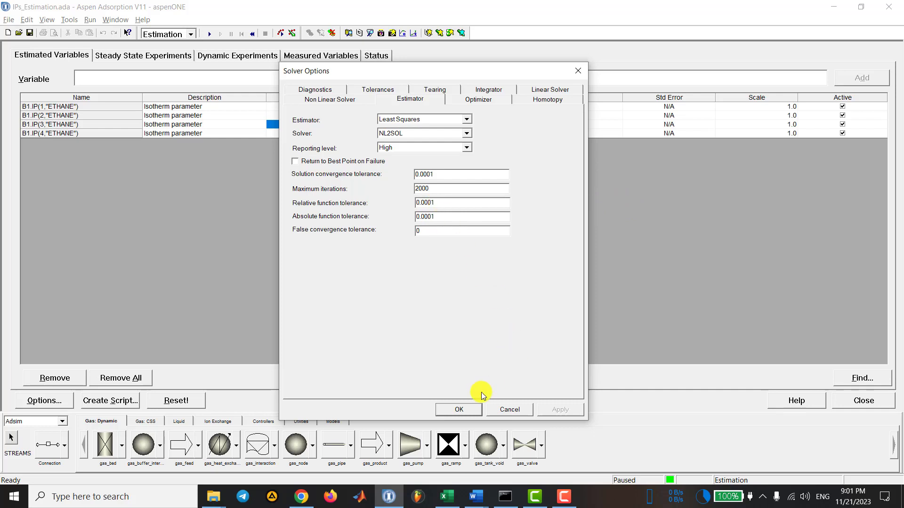
left_click(455, 409)
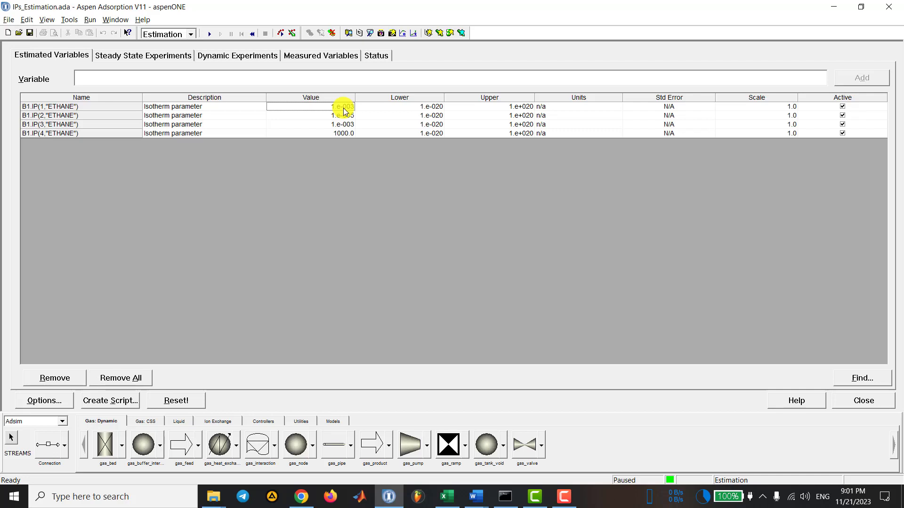
- Set the initial values of B1.IP(1,"ETHANE") to 0.01 and B1.IP(4,"ETHANE") to 3000, and run the estimation to completion
type("0.01")
key("Left")
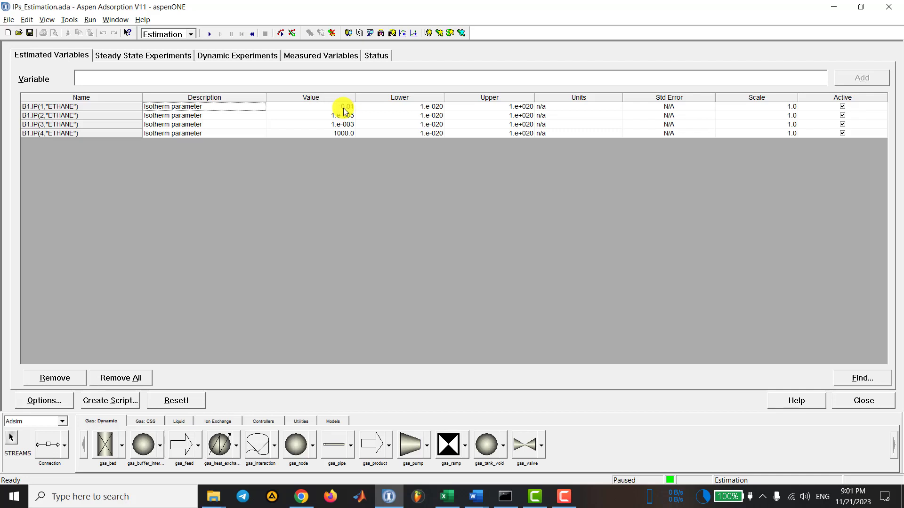
key("Down")
key("Right")
key("Down")
key("Down")
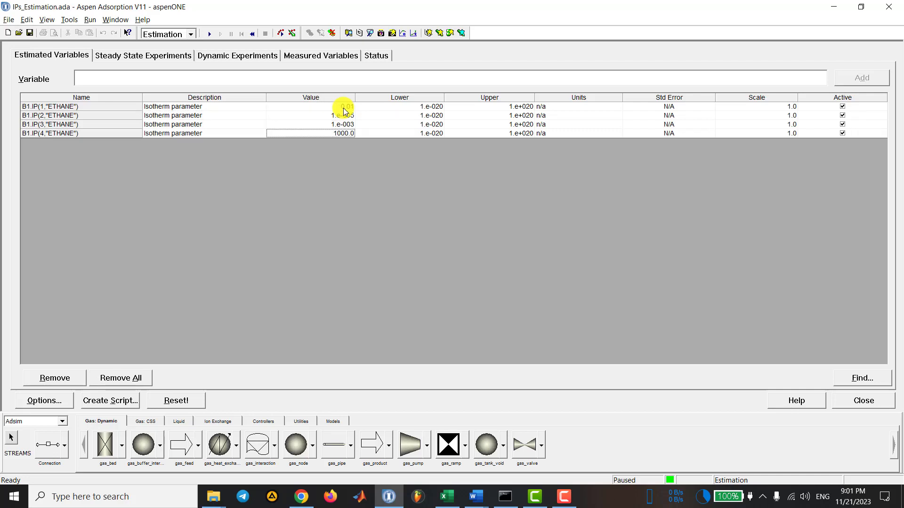
type("3")
key("Right")
key("Right")
key("Up")
key("Left")
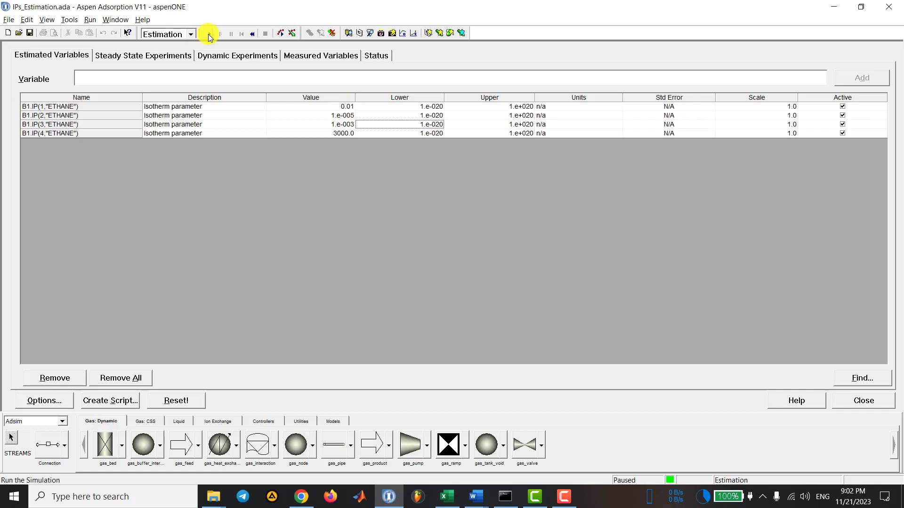
left_click(210, 35)
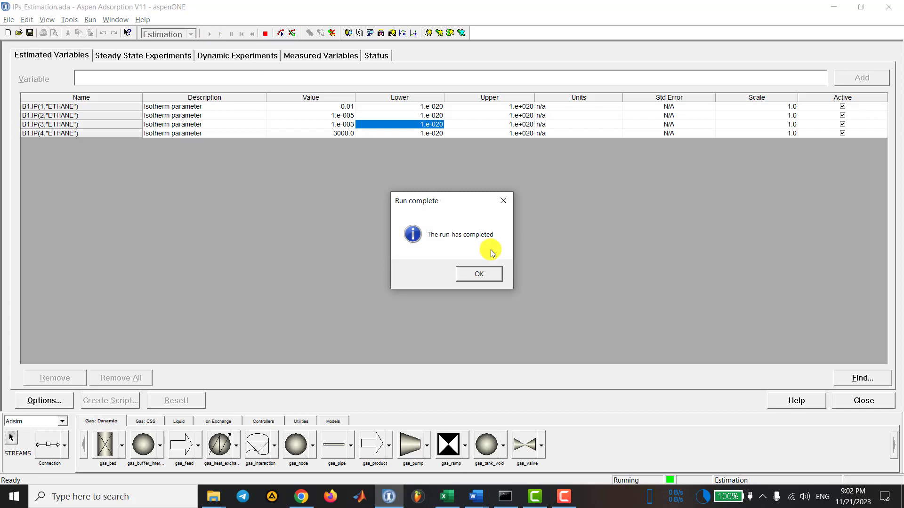
left_click(490, 274)
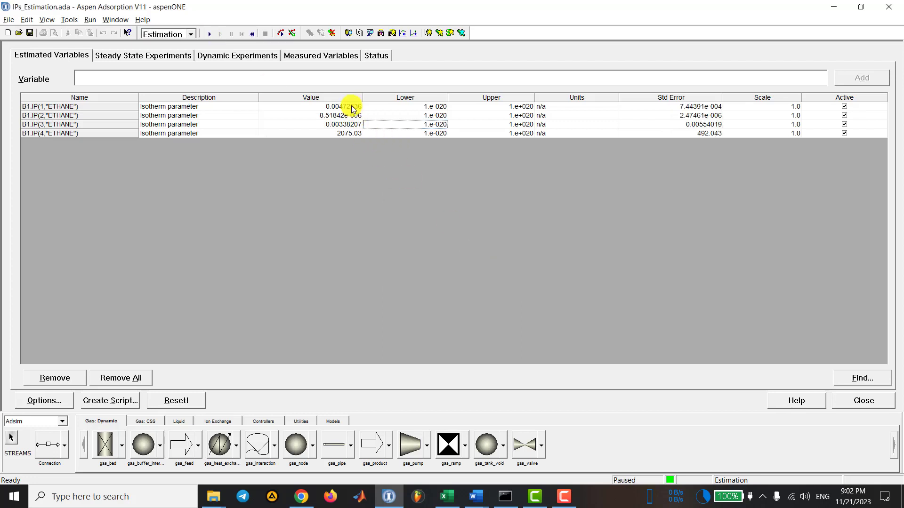
- Copy the four estimated ethane parameter values and paste them into Excel's Sheet2 starting at cell U20
left_click_drag(353, 107, 353, 135)
left_click(406, 135)
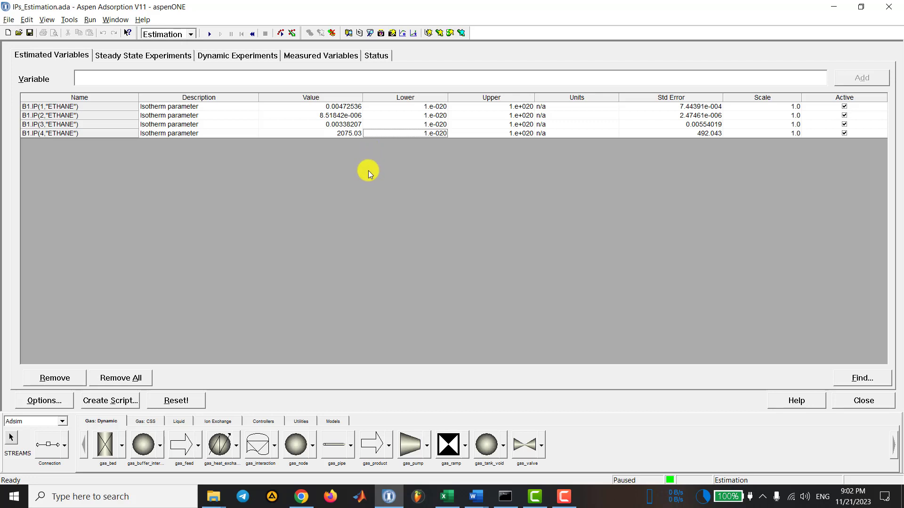
left_click_drag(349, 107, 349, 134)
right_click(352, 135)
left_click(376, 139)
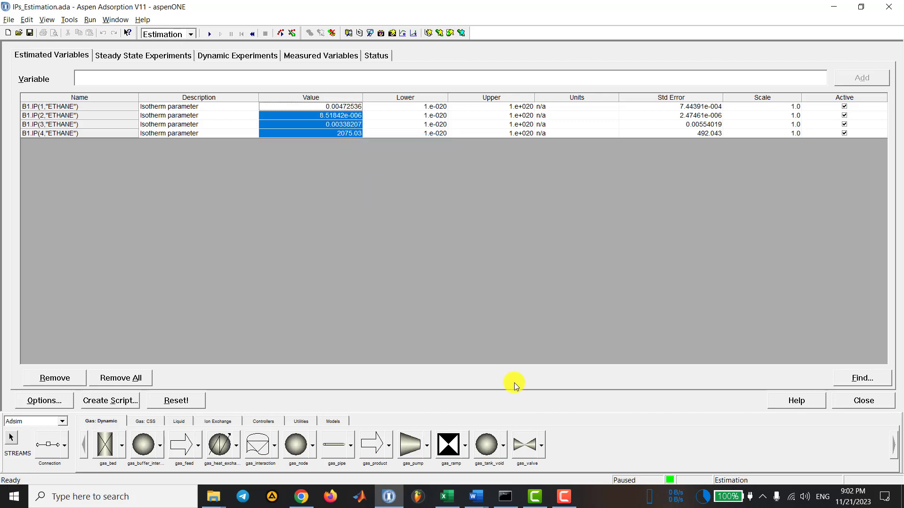
left_click(447, 497)
left_click(660, 325)
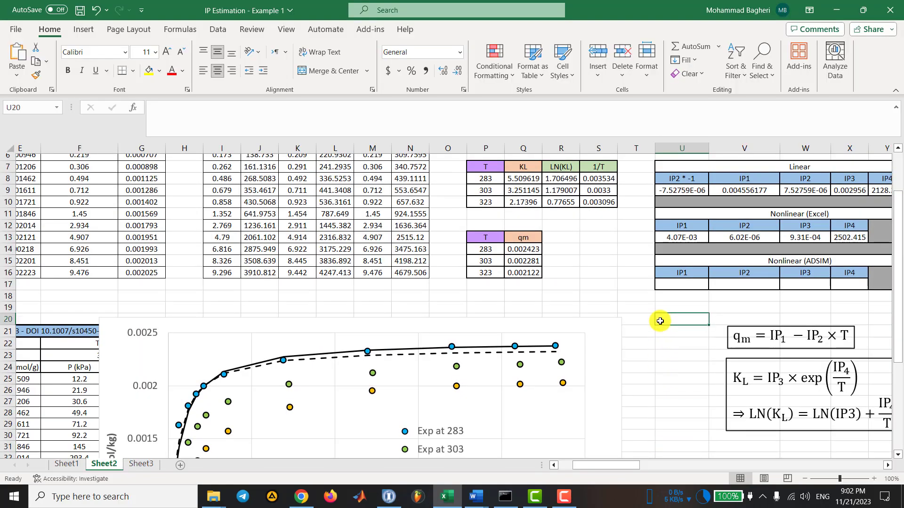
key("ctrl+v")
scroll(660, 325, "right", 3)
- Copy the pasted IP1 and IP2 estimates as values only into U17 and V17 of the Nonlinear (ADSIM) table
left_click(495, 319)
key("ctrl+c")
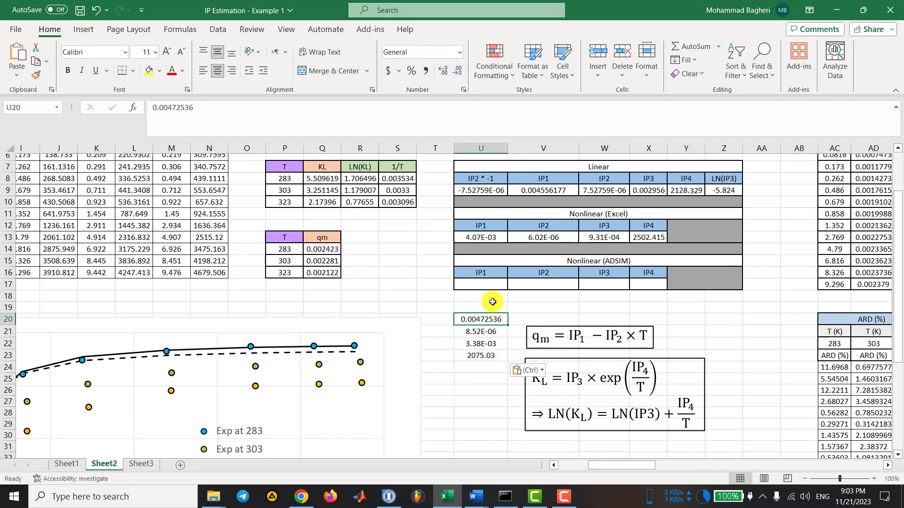
right_click(490, 286)
left_click(536, 187)
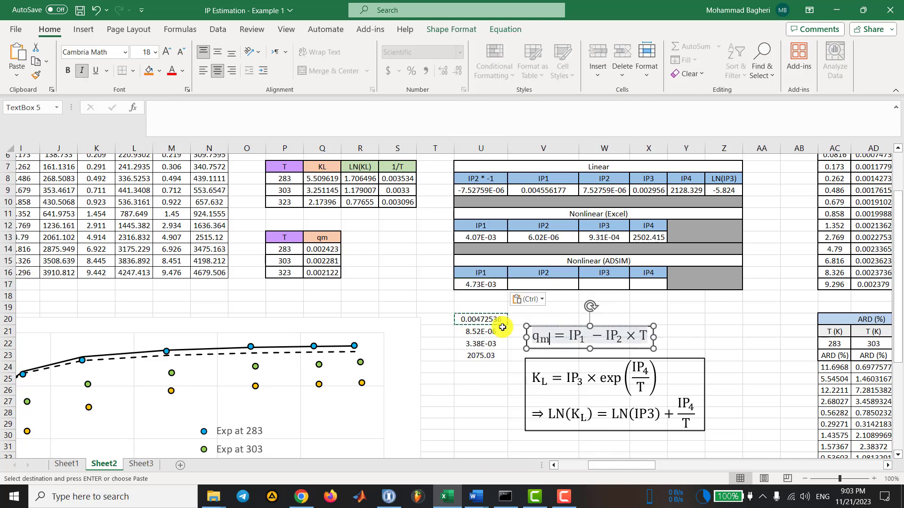
left_click(480, 331)
key("ctrl+c")
right_click(536, 285)
left_click(582, 189)
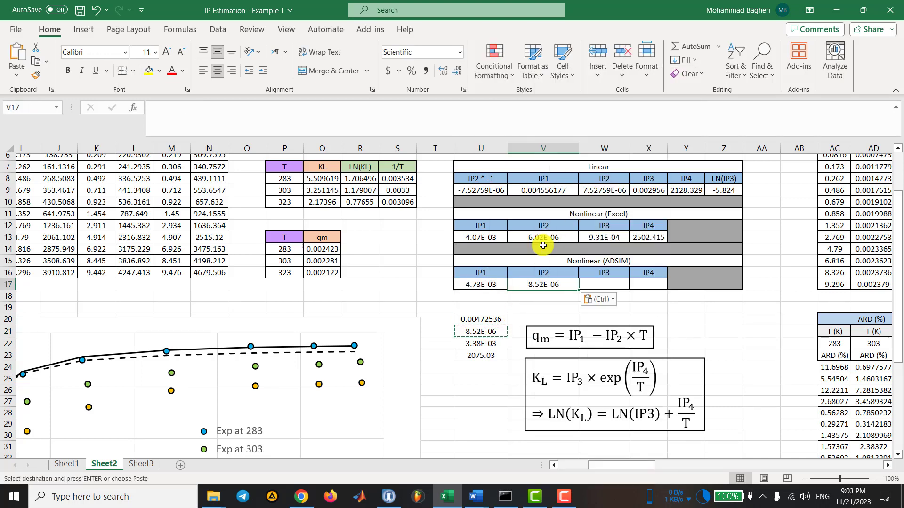
- Copy the pasted IP3 and IP4 estimates as values only into W17 and X17 of the Nonlinear (ADSIM) table
left_click(480, 343)
key("ctrl+c")
right_click(601, 285)
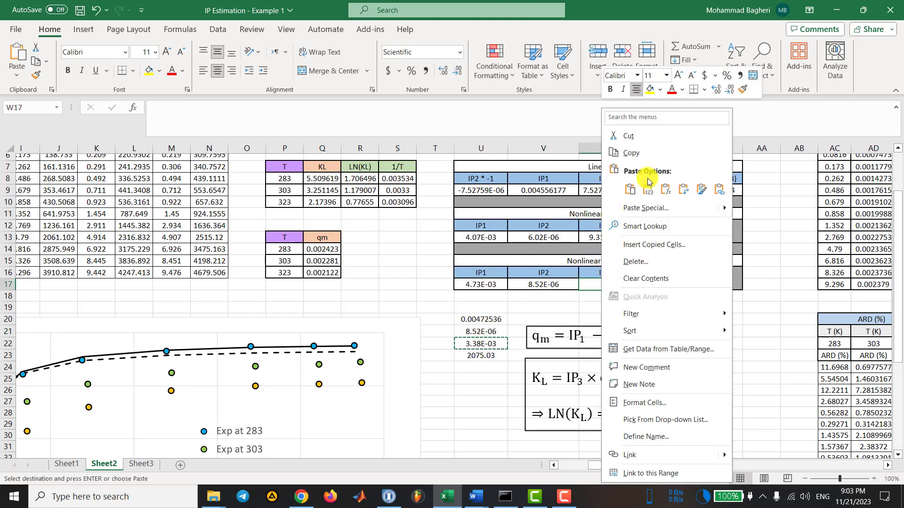
left_click(648, 187)
left_click(480, 356)
key("ctrl+c")
right_click(633, 287)
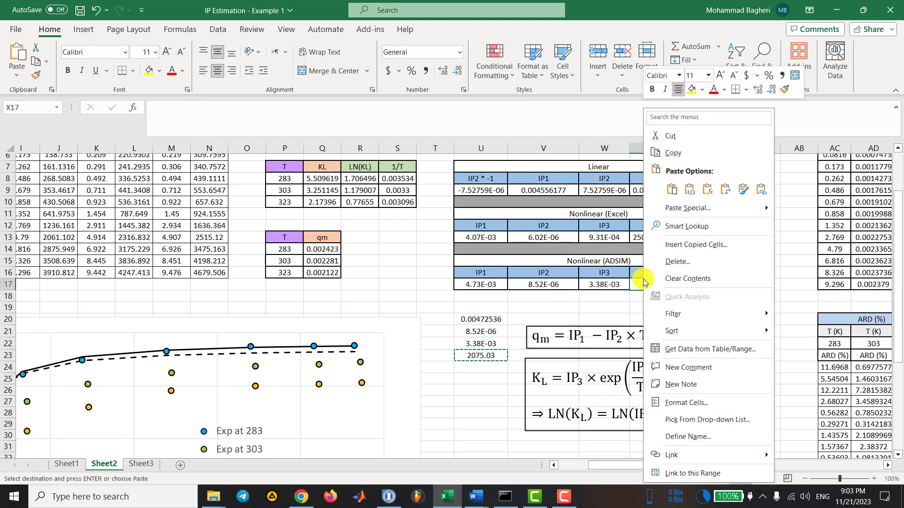
left_click(680, 188)
- Clear the temporary parameter values in U20:U24 and check the Nonlinear (ADSIM) parameters in U17:X17
left_click_drag(480, 319, 486, 363)
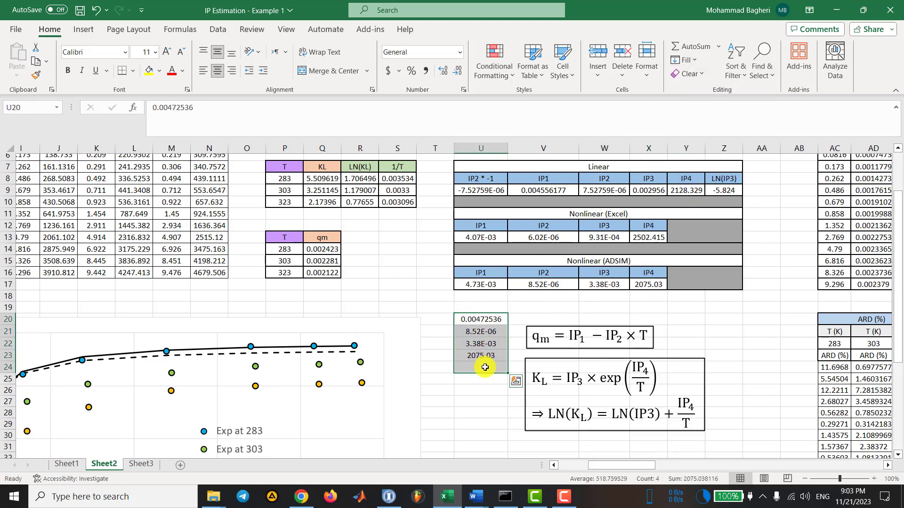
key("Delete")
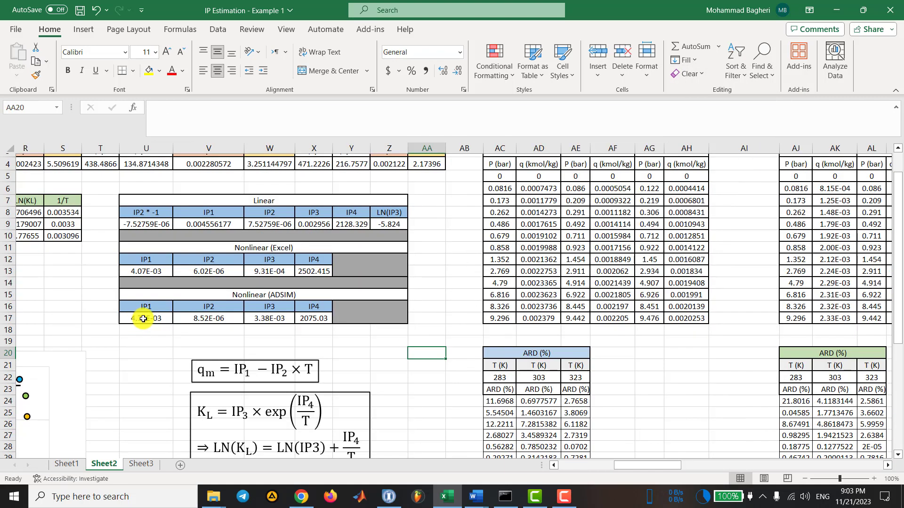
left_click_drag(143, 319, 312, 320)
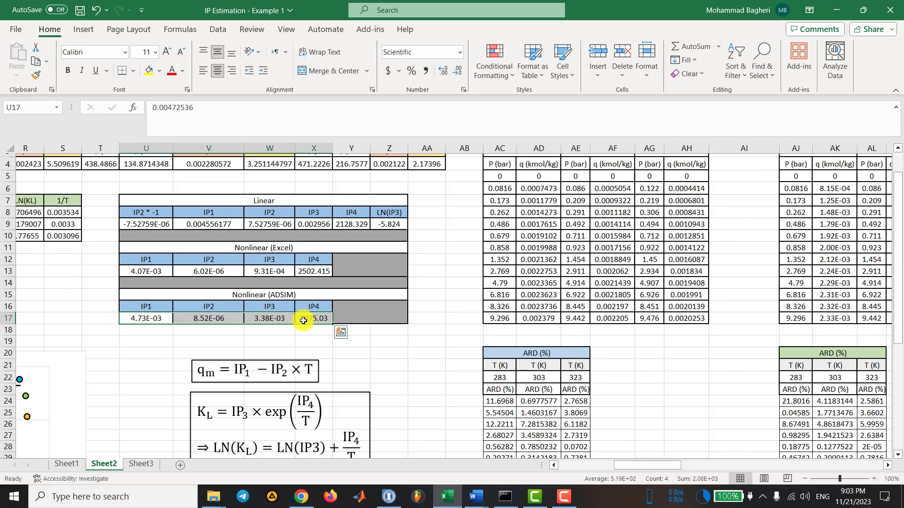
left_click(416, 351)
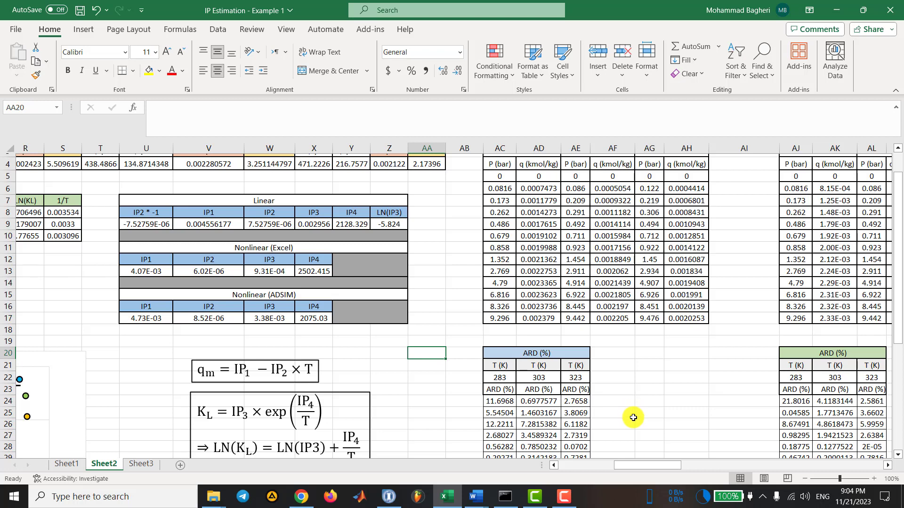
- Copy the 283 K loading formulas AK6:AK17 of the Nonlinear Model (Excel) table into the Nonlinear Model (ADSIM) table from AR6
left_click_drag(646, 463, 638, 464)
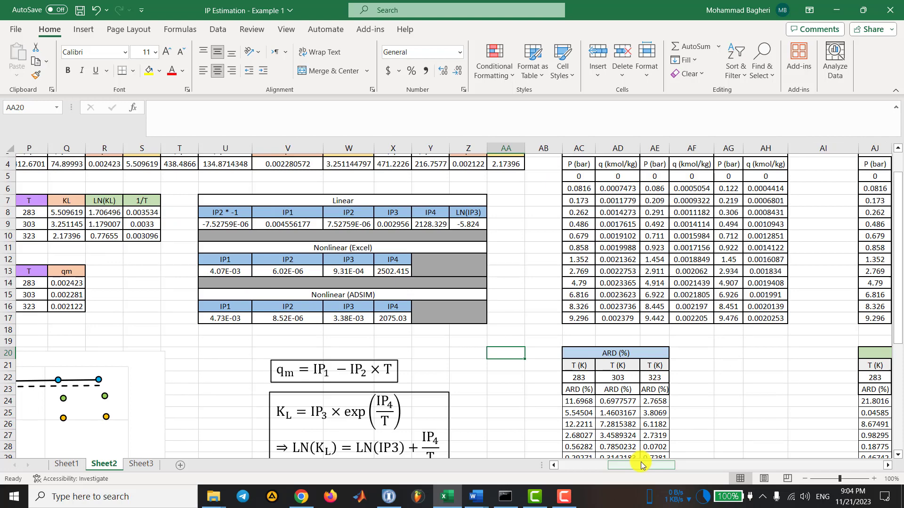
left_click_drag(641, 466, 682, 453)
scroll(682, 452, "up", 1)
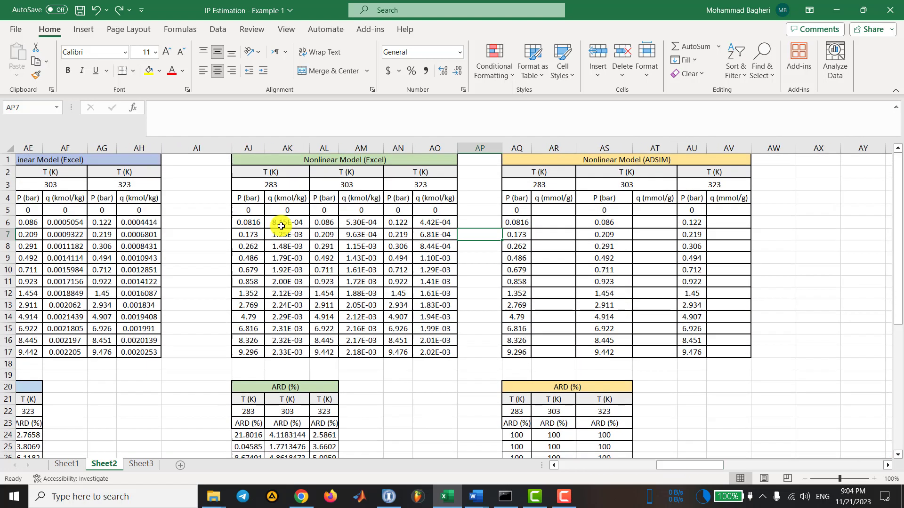
left_click_drag(287, 222, 288, 352)
key("ctrl+c")
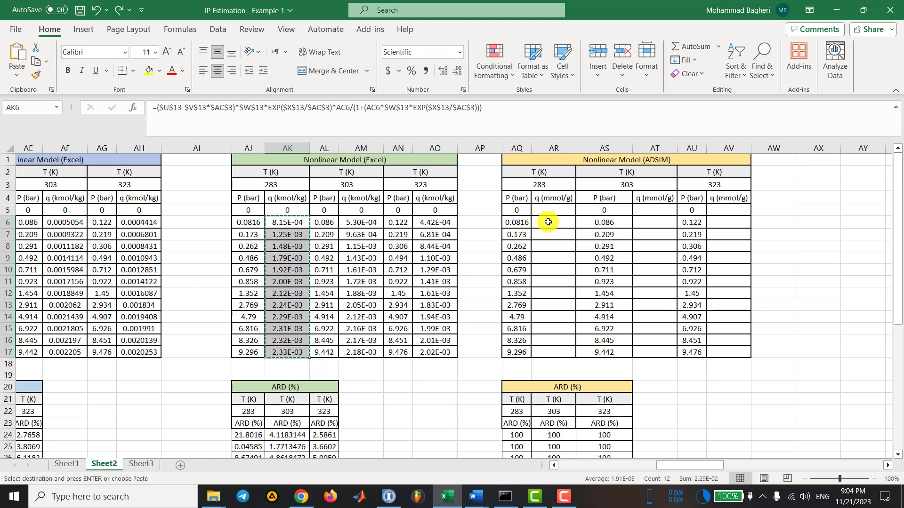
left_click(551, 221)
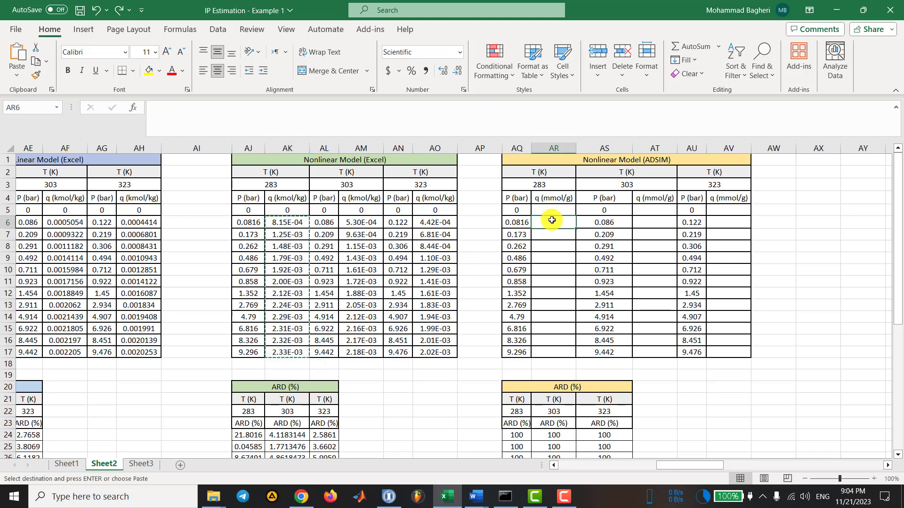
key("ctrl+v")
key("Escape")
- Point the parameter references in the AR6 formula to $U$17, $V$17, $W$17 and $X$17, and fill it down to AR17
left_click(482, 236)
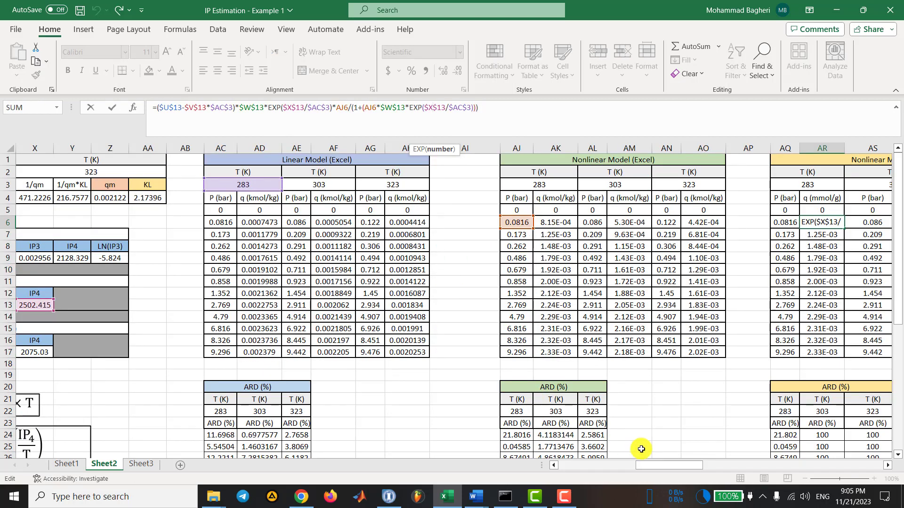
left_click_drag(648, 465, 609, 466)
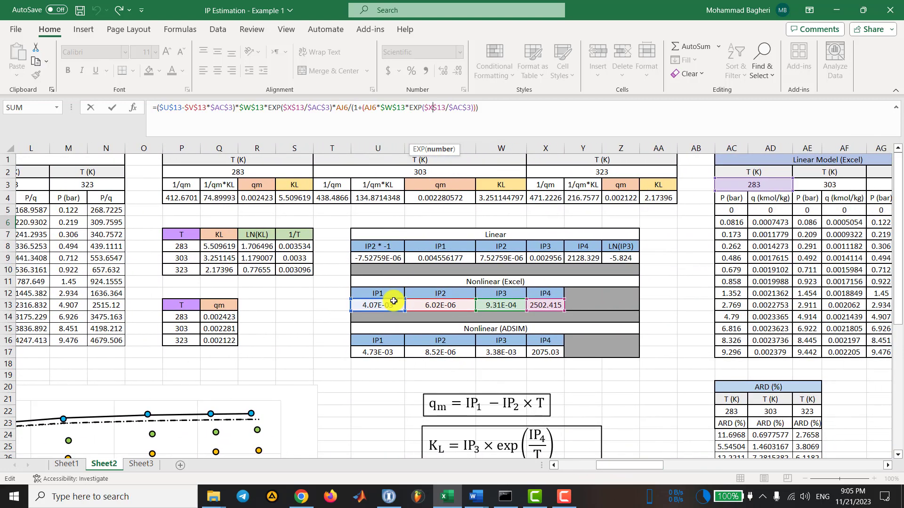
left_click_drag(395, 300, 395, 351)
left_click_drag(434, 300, 442, 353)
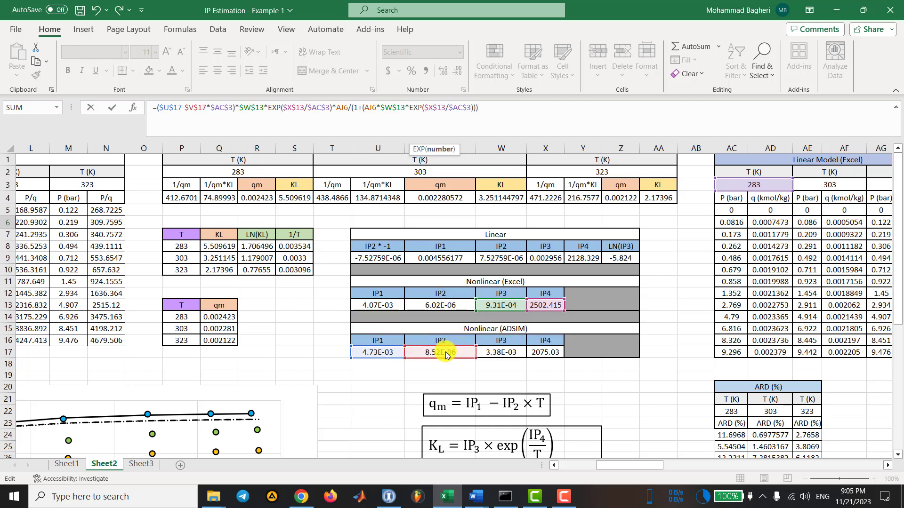
left_click_drag(514, 301, 503, 351)
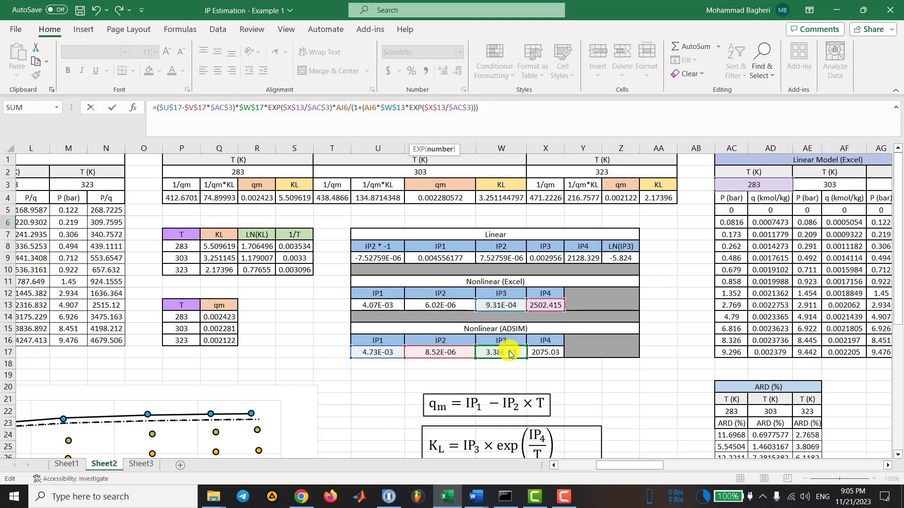
left_click_drag(513, 312, 502, 352)
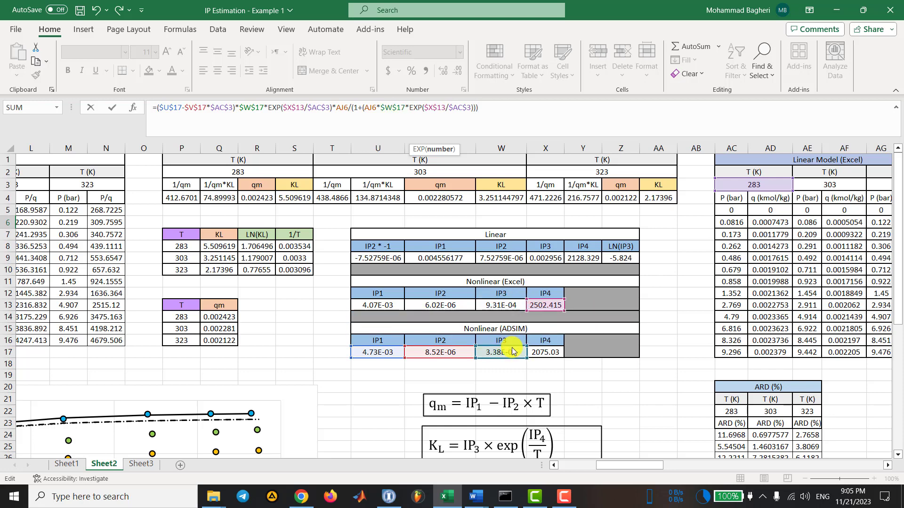
left_click_drag(544, 313, 545, 352)
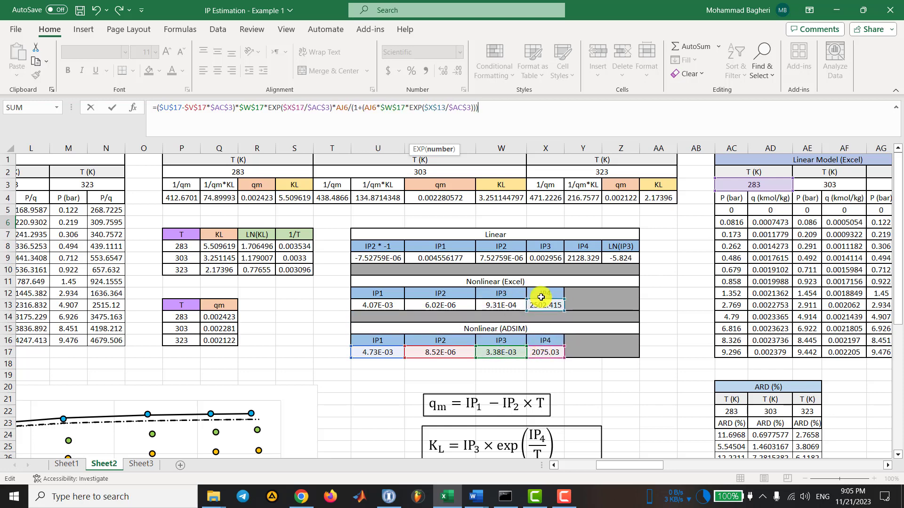
left_click_drag(541, 299, 535, 354)
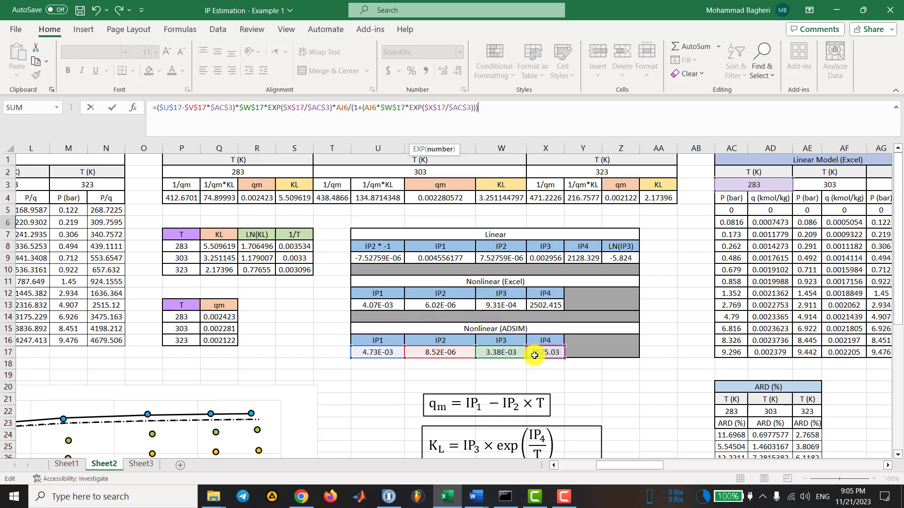
key("Return")
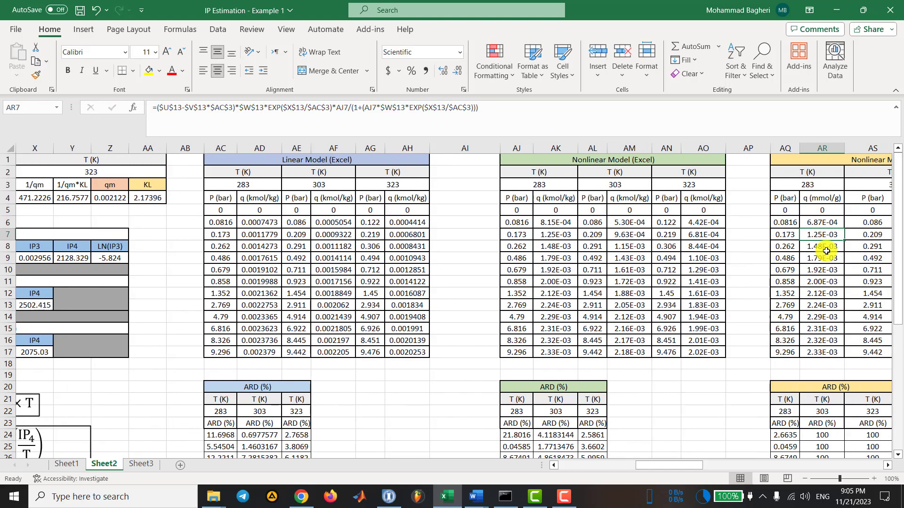
left_click(832, 223)
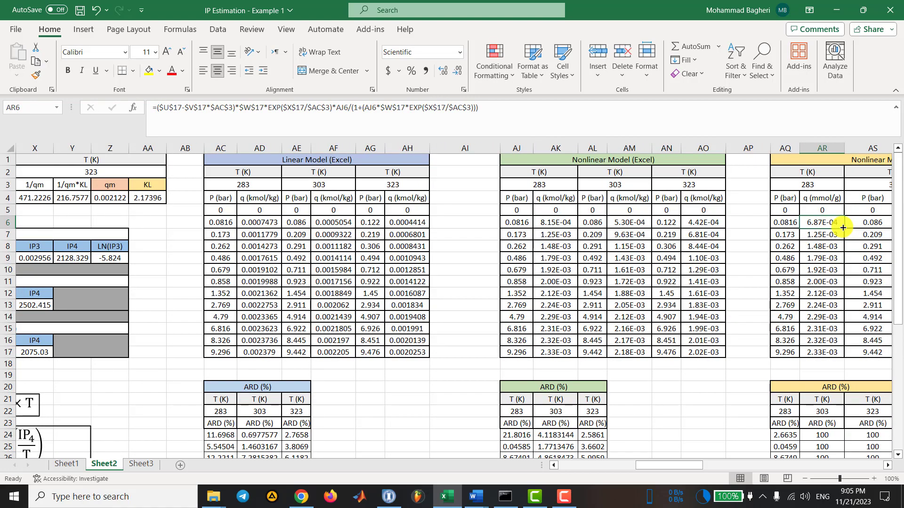
left_click_drag(843, 230, 843, 353)
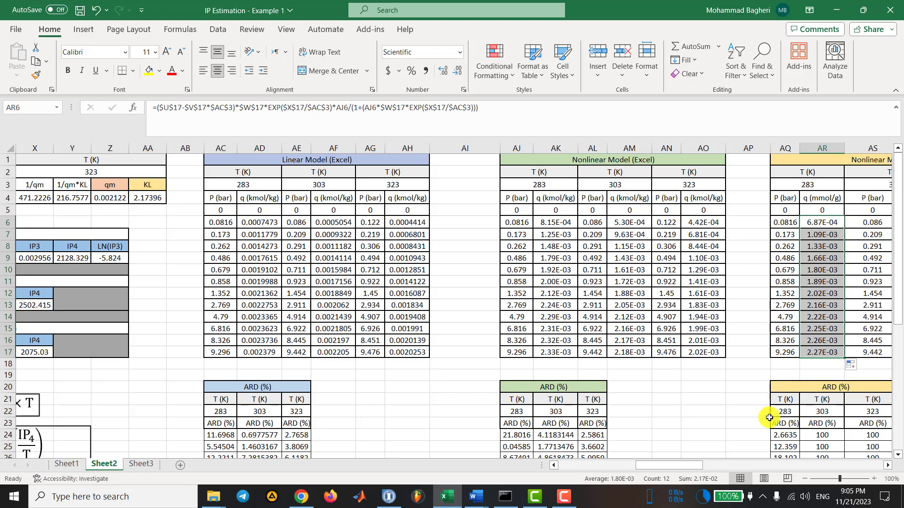
- Copy the 283 K ADSIM loading column AR5:AR17 into the 303 K and 323 K loading columns at AT5 and AV5
left_click_drag(688, 466, 715, 461)
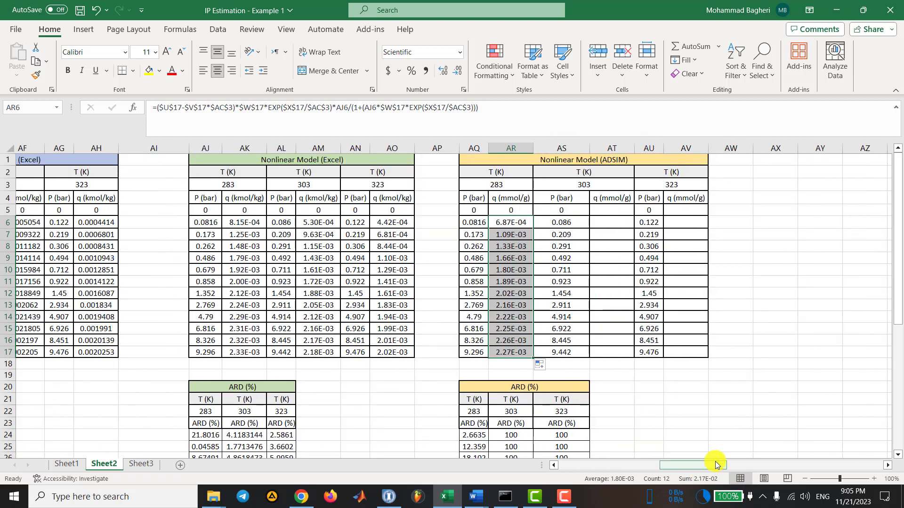
left_click_drag(584, 210, 577, 351)
key("ctrl+c")
left_click(685, 210)
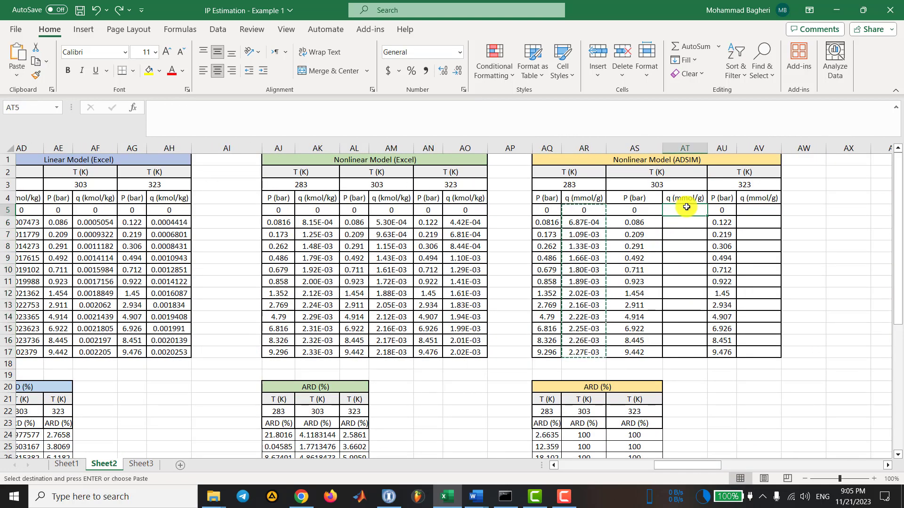
key("ctrl+v")
left_click(753, 211)
key("ctrl+v")
key("Escape")
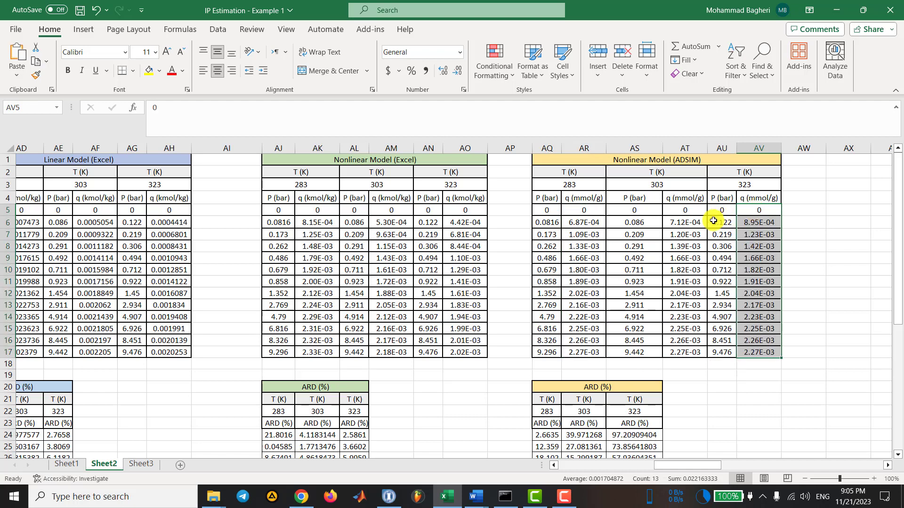
- Point the temperature references in the AT6 formula to $AE$3 (303 K) and fill it down to AT17
left_click(681, 222)
left_click(364, 108)
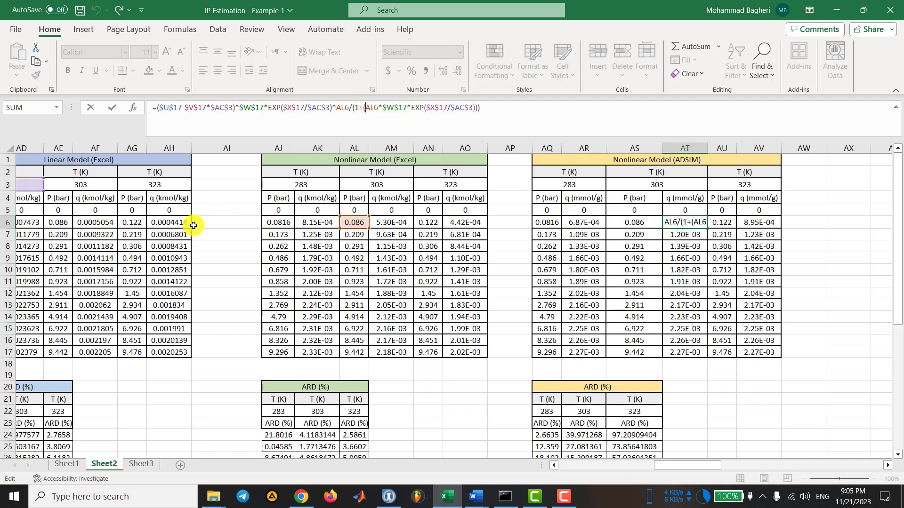
left_click_drag(657, 467, 663, 468)
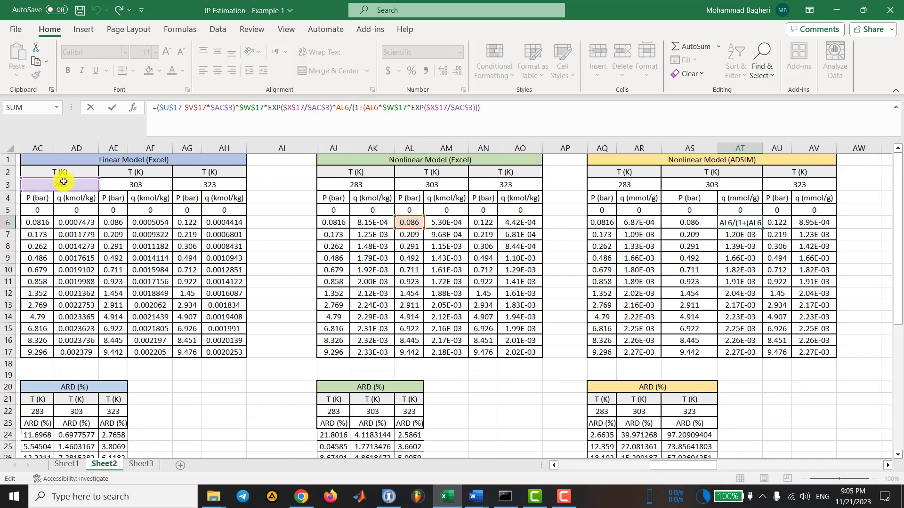
left_click_drag(65, 179, 135, 184)
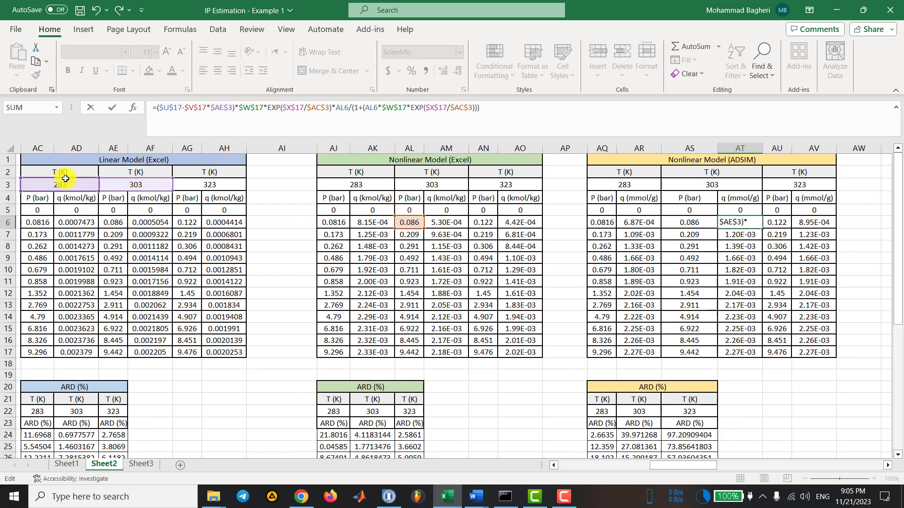
left_click_drag(66, 178, 118, 184)
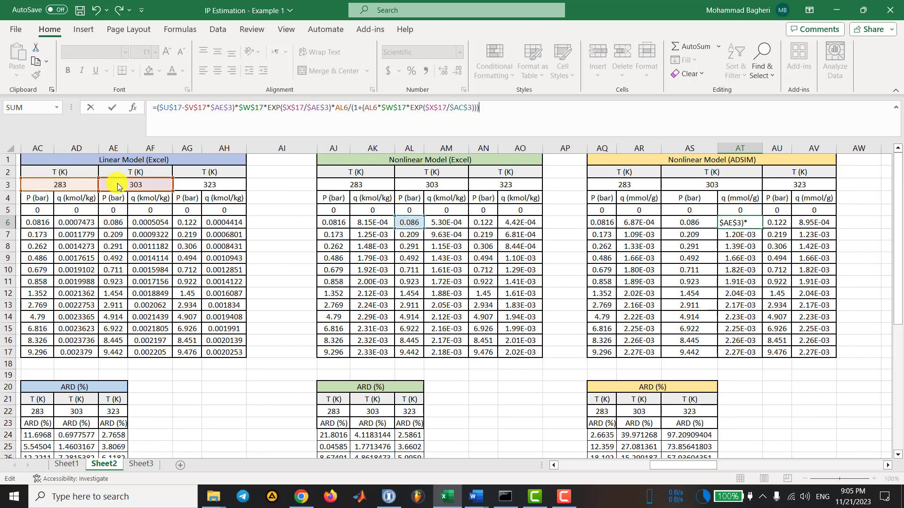
left_click(60, 181)
left_click(731, 223)
left_click(255, 117)
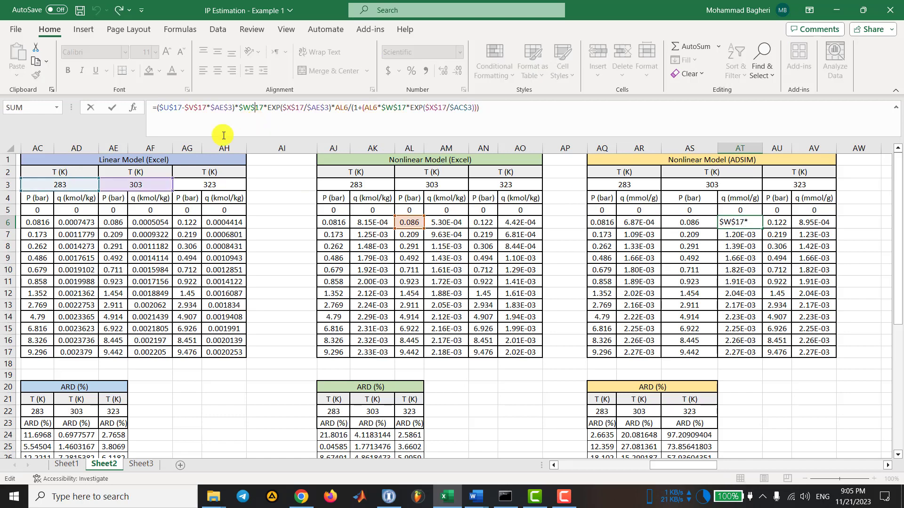
left_click_drag(69, 178, 146, 183)
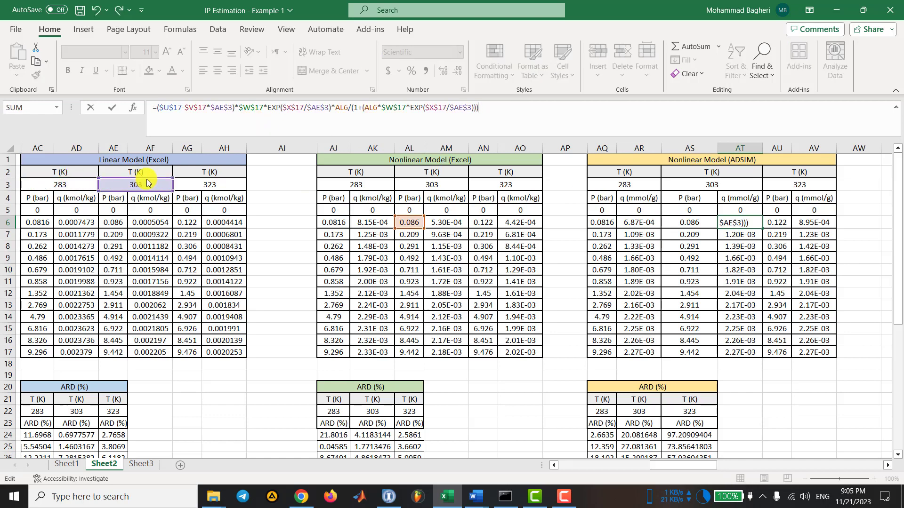
key("Return")
left_click(749, 222)
double_click(761, 229)
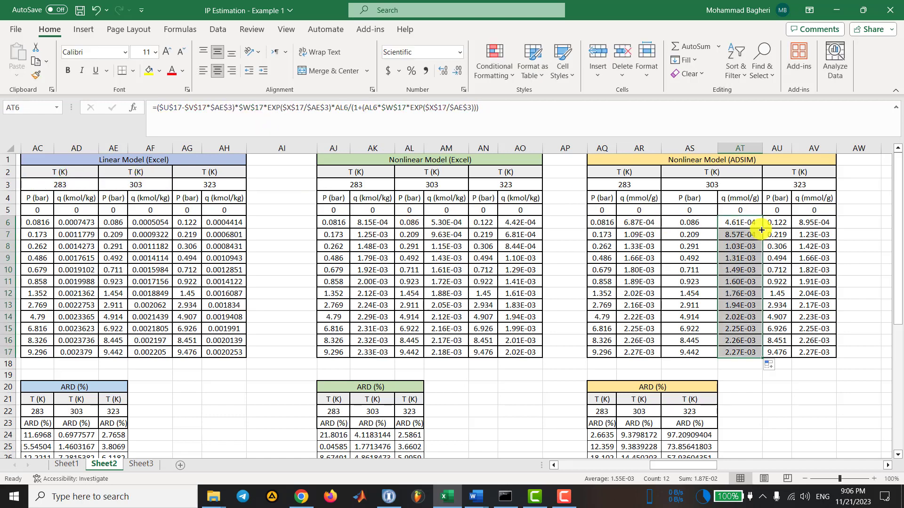
- Point the temperature references in the AV6 formula to $AG$3 (323 K) and fill it down to AV17
left_click(809, 222)
left_click(307, 107)
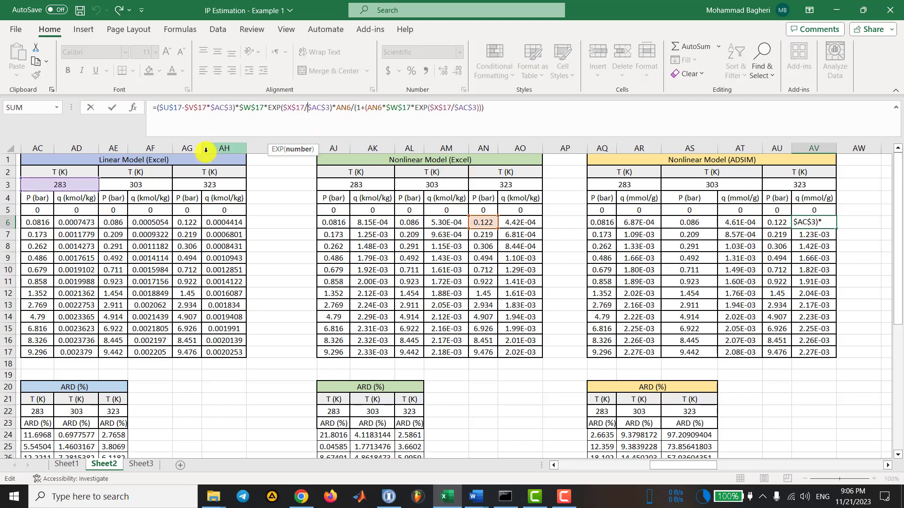
left_click_drag(76, 179, 213, 187)
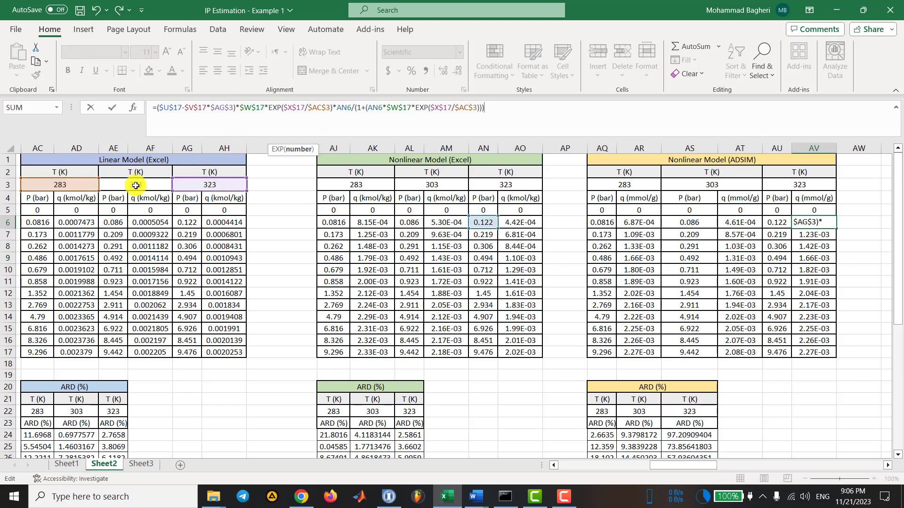
left_click_drag(75, 179, 218, 186)
left_click_drag(71, 178, 214, 188)
key("Return")
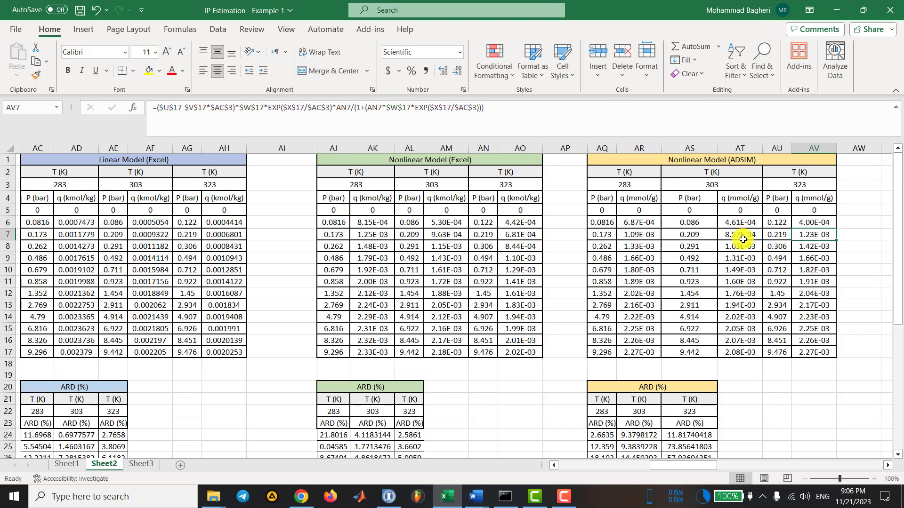
left_click(826, 224)
double_click(836, 228)
- Compare the AARD (%) values in row 36 across the Linear, Nonlinear (Excel) and Nonlinear (ADSIM) models
scroll(706, 329, "down", 5)
left_click(596, 412)
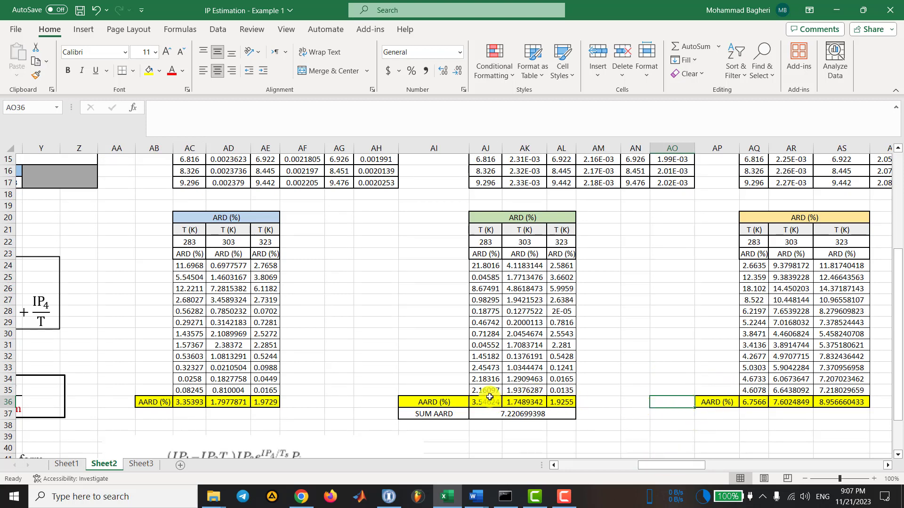
left_click(229, 401)
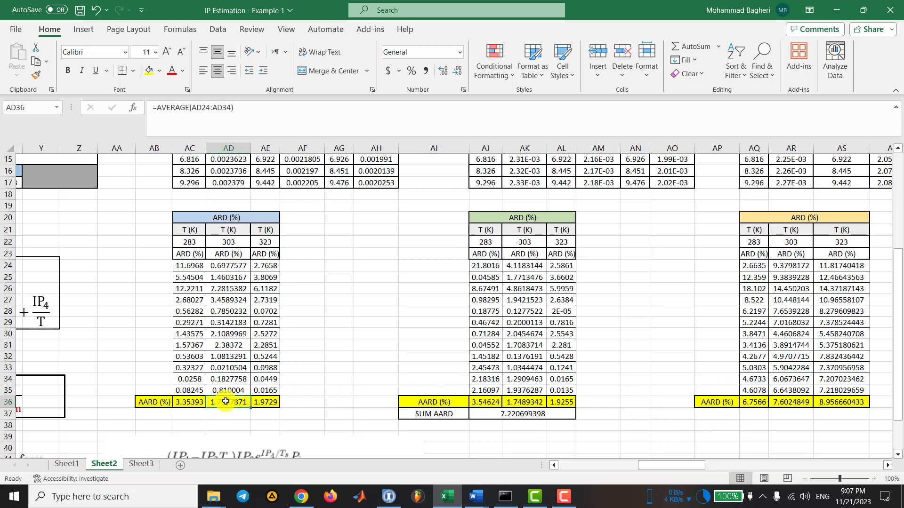
left_click(266, 402)
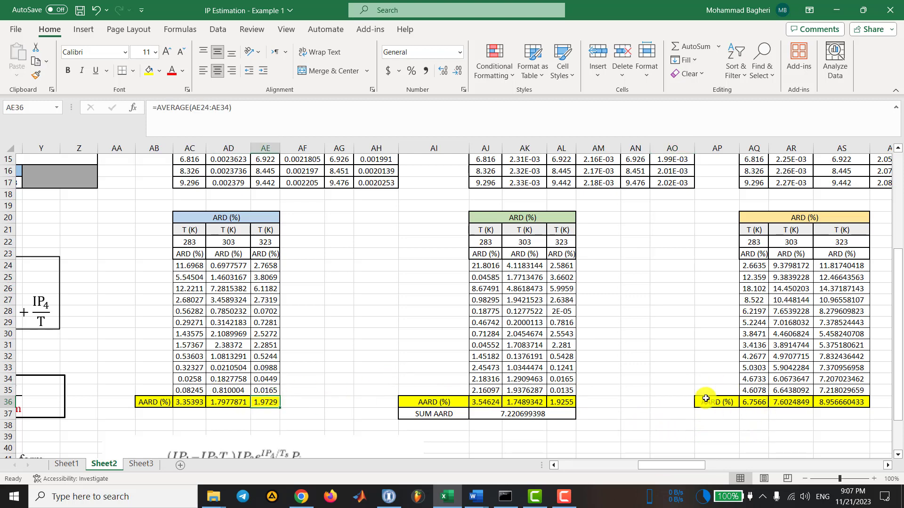
- Switch to Aspen Adsorption and set the estimator's solution convergence, relative function and absolute function tolerances to 1e-7 in the solver options
left_click(388, 496)
left_click(90, 19)
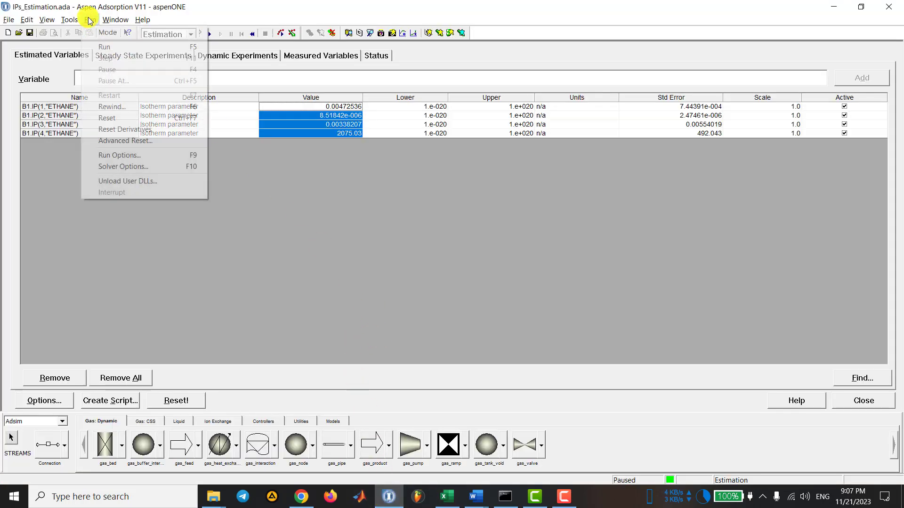
left_click(114, 172)
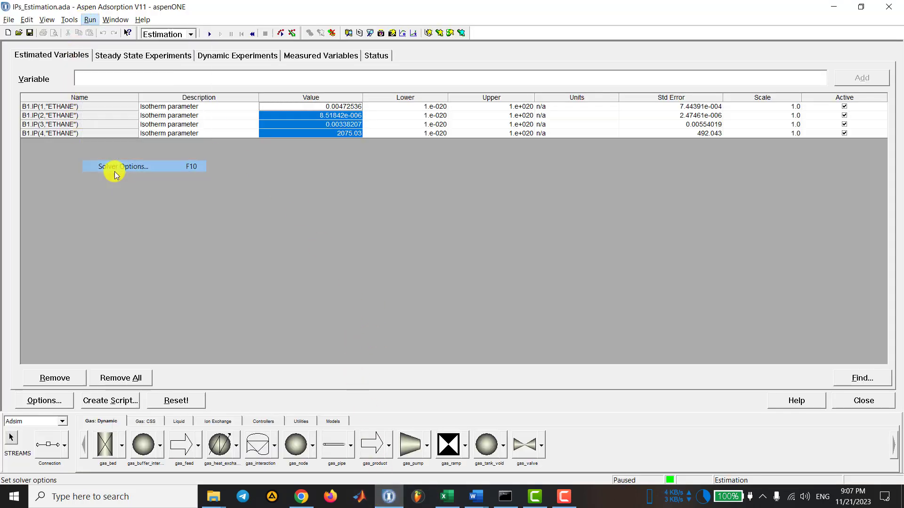
left_click_drag(460, 173, 395, 175)
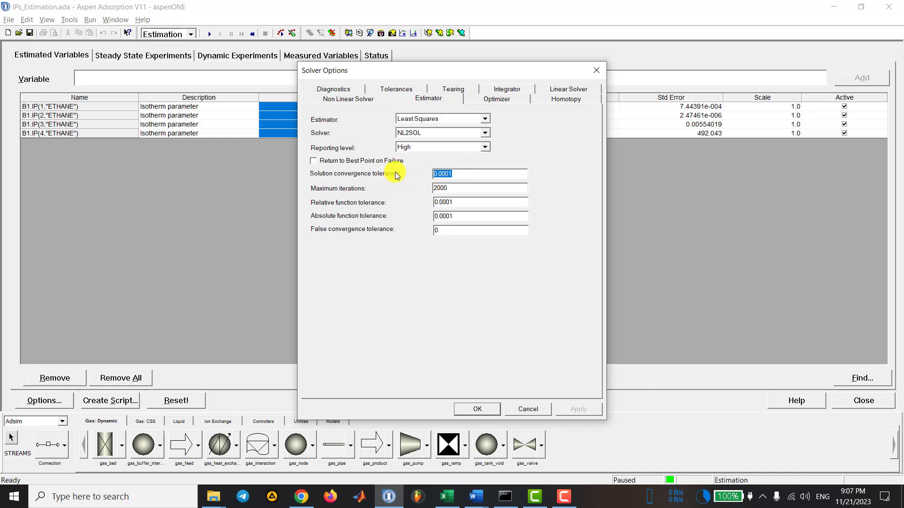
type("1e-7")
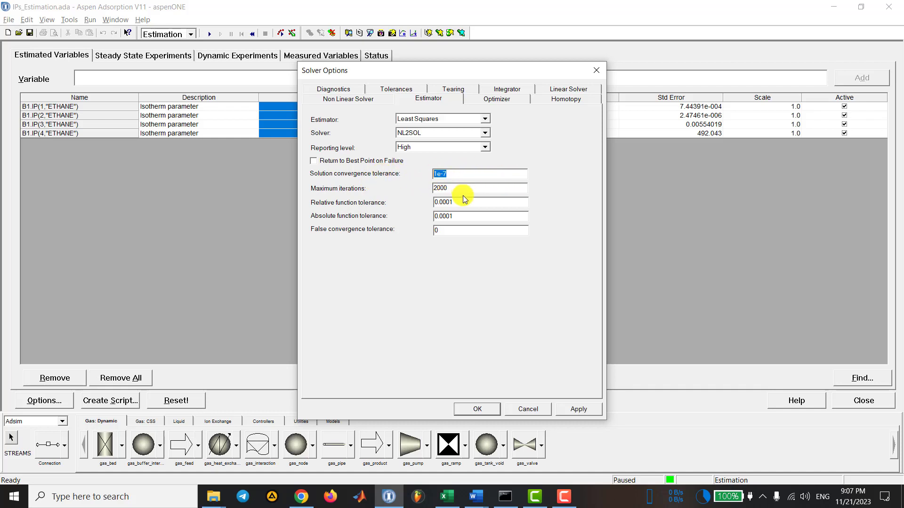
type("1e-7")
left_click_drag(462, 201, 379, 217)
type("1e-7")
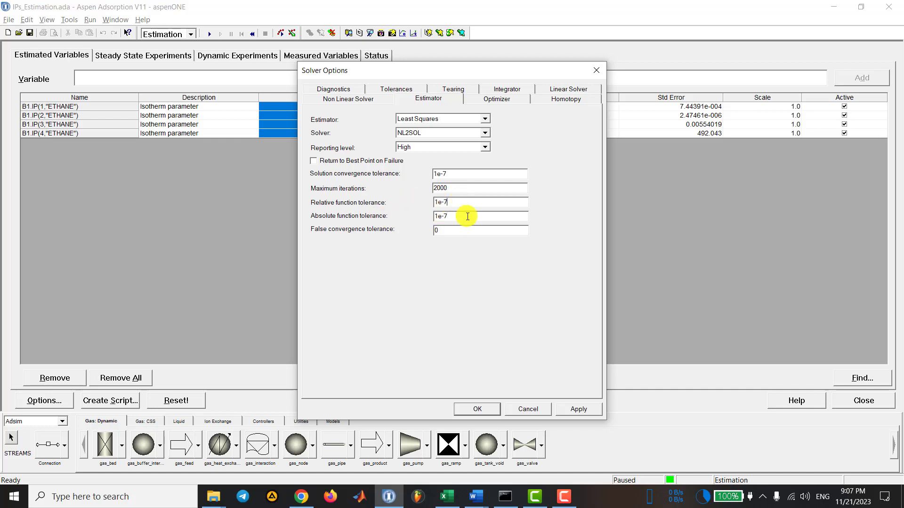
left_click(572, 411)
left_click(479, 408)
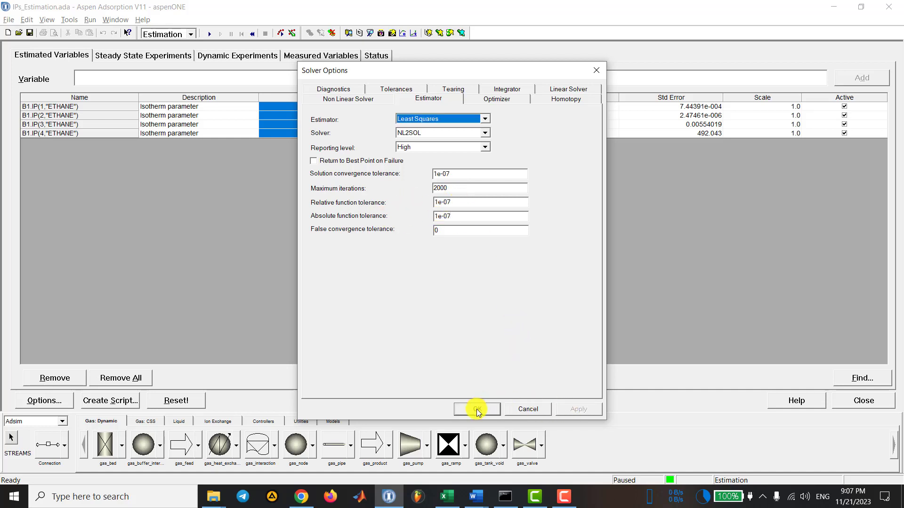
- Run the ETHANE isotherm parameter estimation with the 1e-7 tolerances and dismiss the completion message
left_click(415, 134)
key("F5")
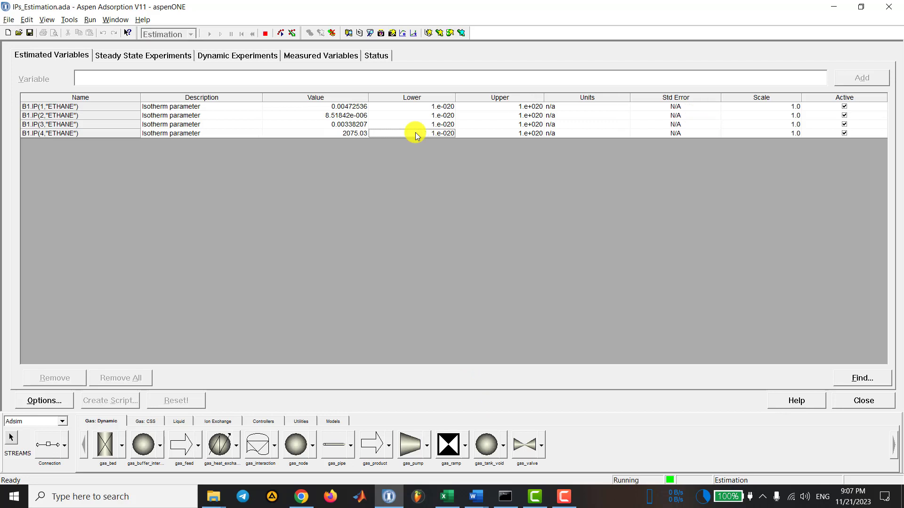
left_click(475, 279)
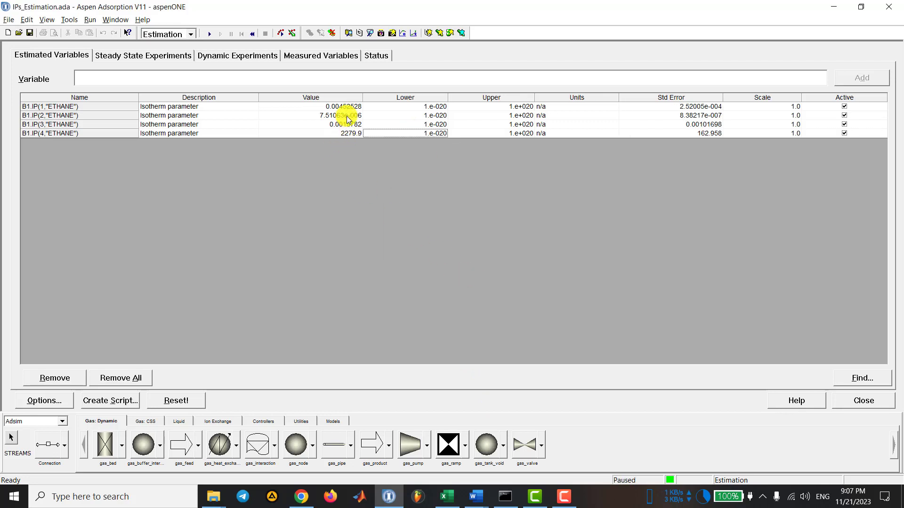
- Set the estimator's solution convergence, relative and absolute function tolerances to 1e-08 and rerun the estimation
left_click(91, 21)
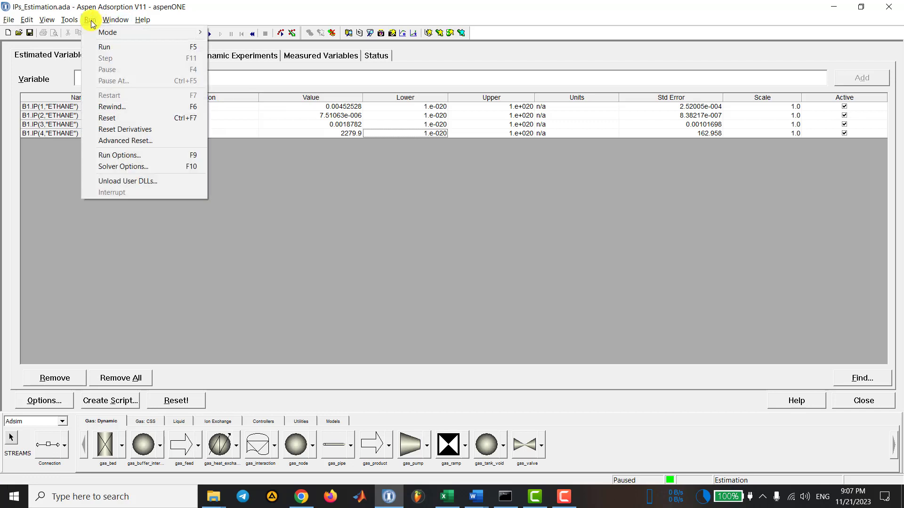
left_click(136, 170)
left_click(446, 173)
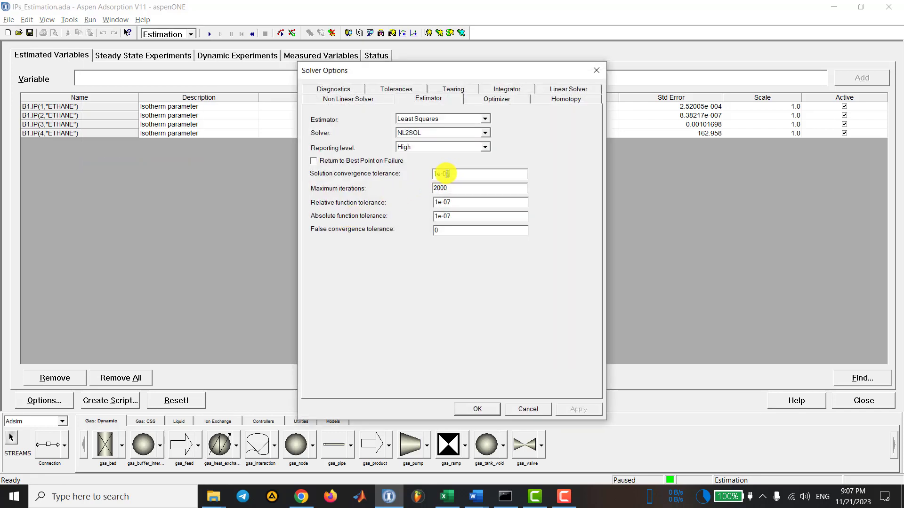
type("1e-08")
left_click_drag(463, 203, 400, 201)
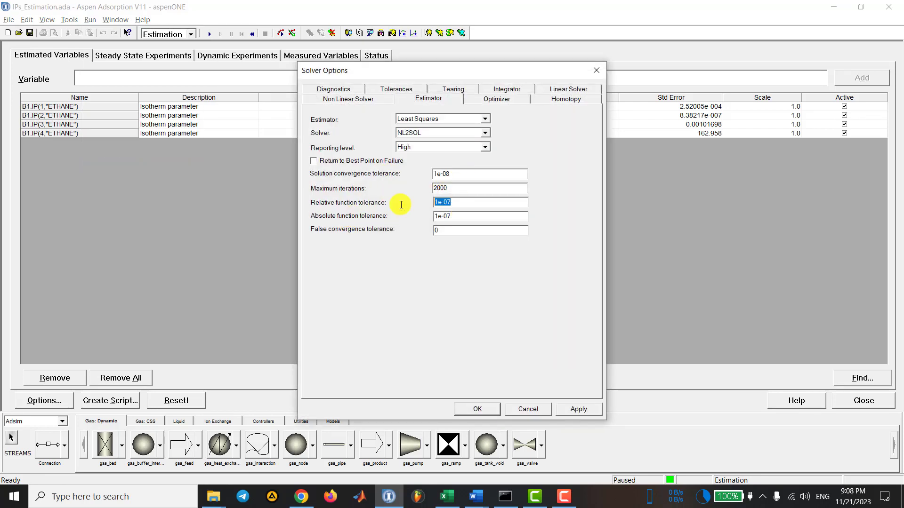
type("1e-08")
left_click(577, 408)
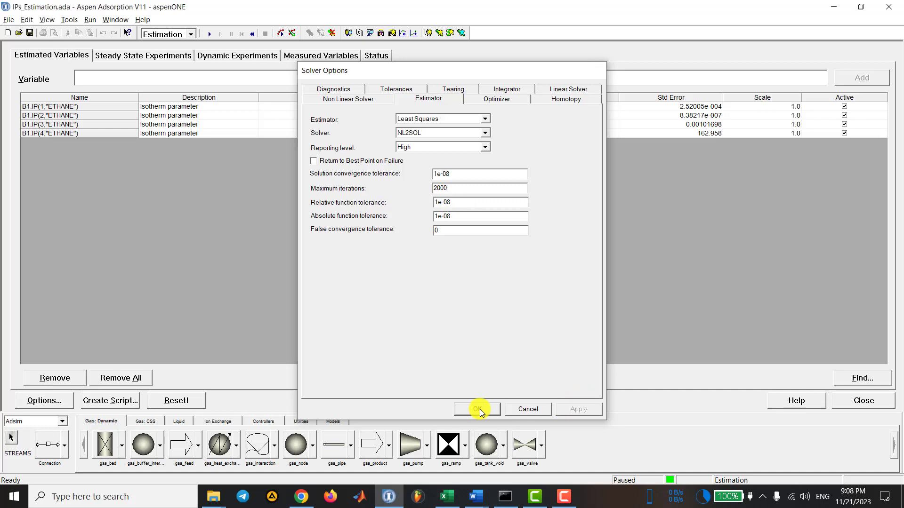
left_click(479, 409)
key("F5")
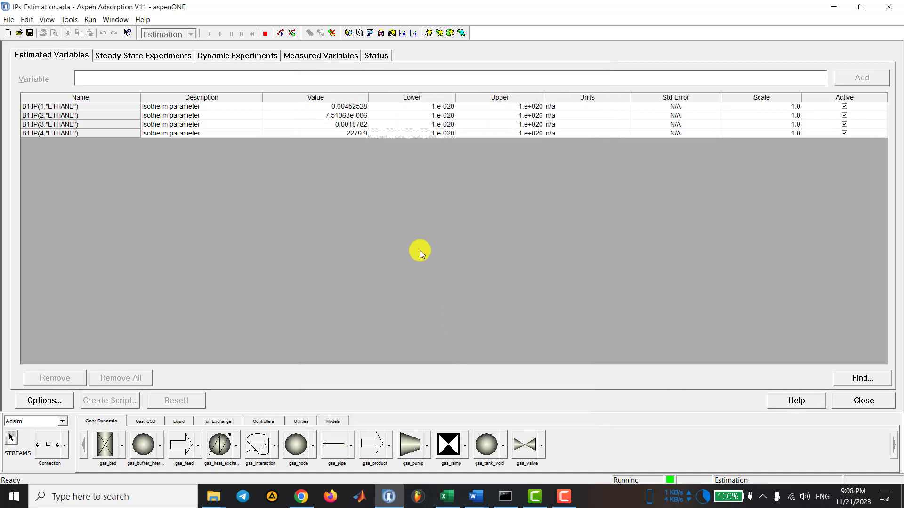
left_click(472, 275)
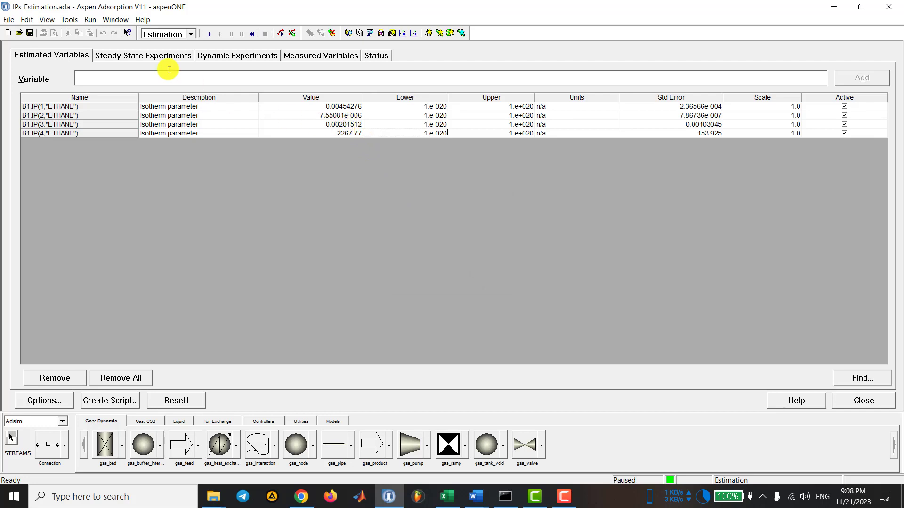
- Tighten the estimator's solution convergence, relative and absolute function tolerances to 1e-09 and run the estimation again
left_click(90, 19)
left_click(128, 167)
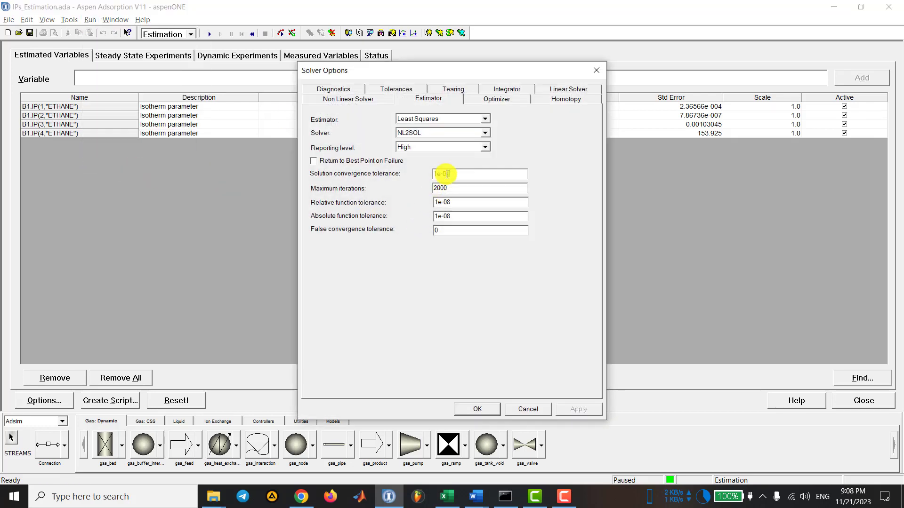
left_click_drag(465, 175, 378, 179)
key("ctrl+c")
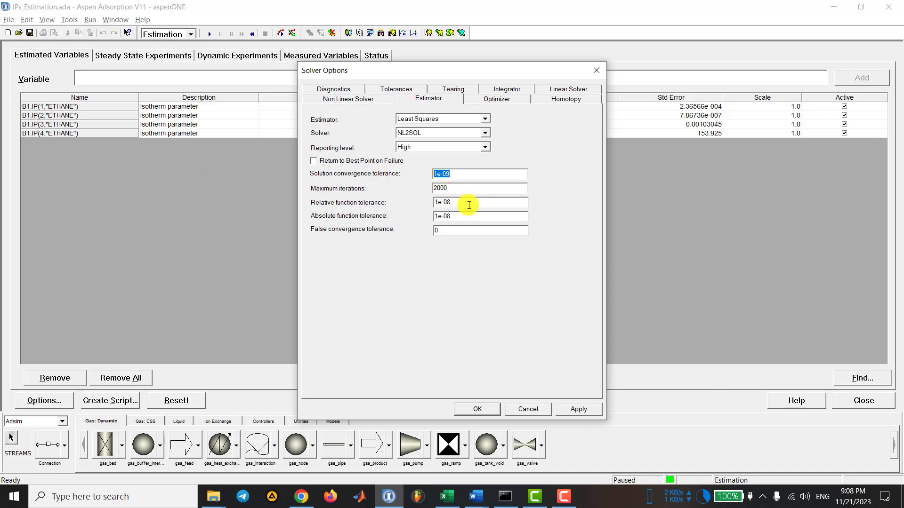
left_click_drag(468, 205, 395, 207)
key("ctrl+v")
left_click_drag(462, 221, 393, 218)
key("ctrl+v")
left_click(574, 408)
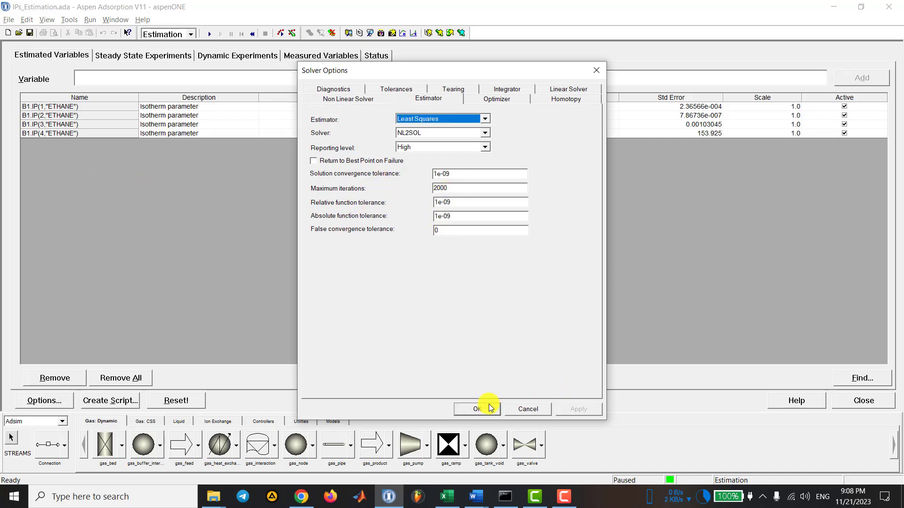
left_click(487, 408)
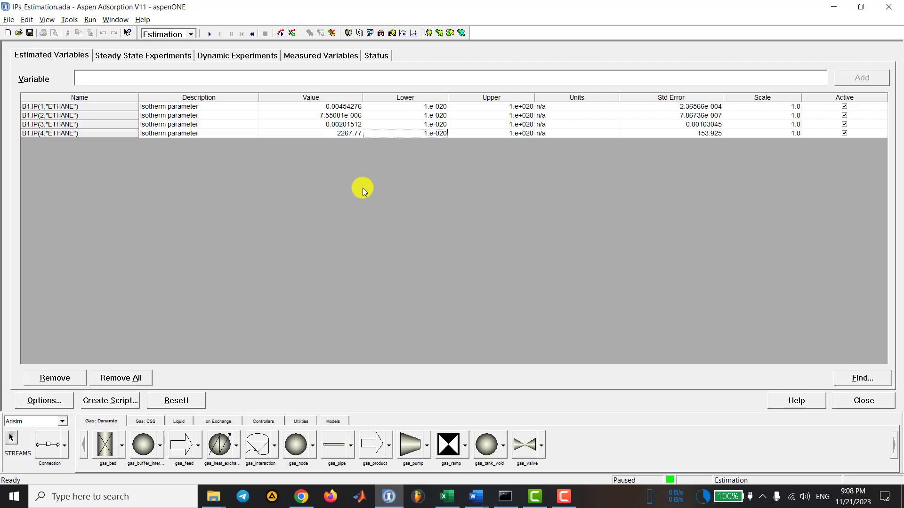
key("F5")
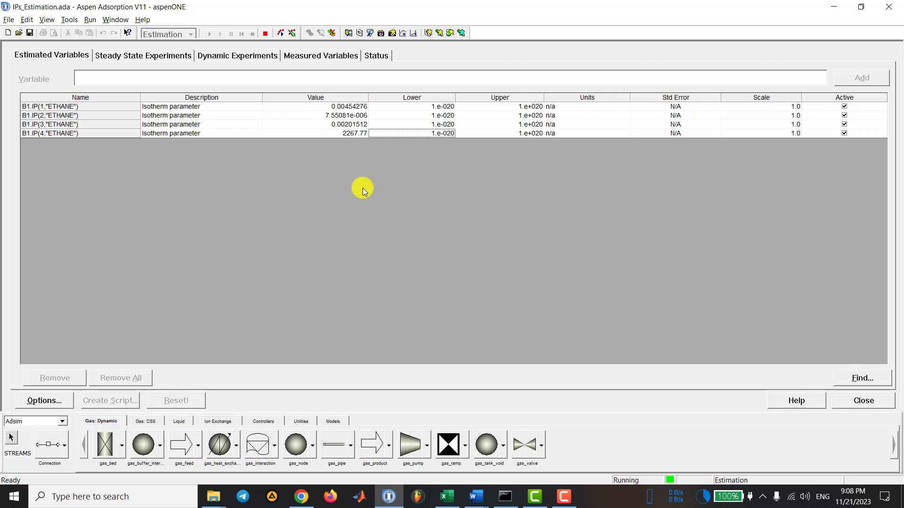
key("Return")
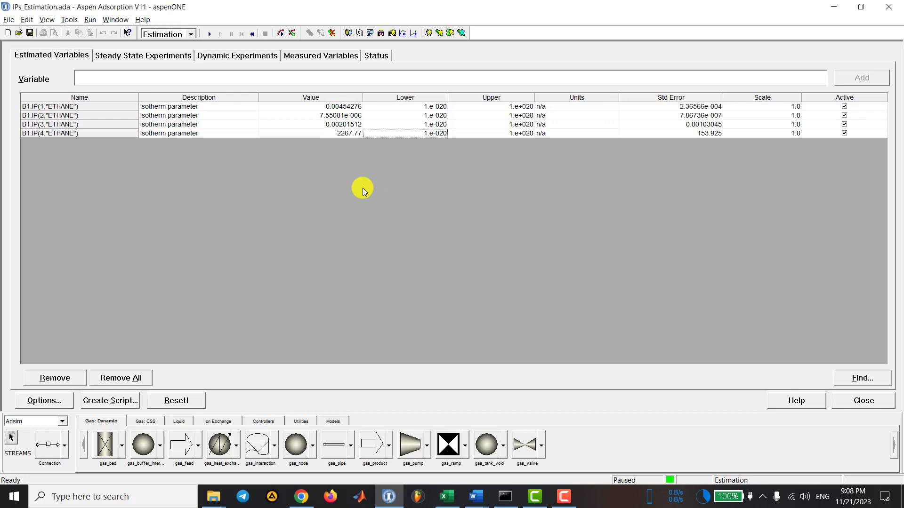
- Copy the four estimated ETHANE isotherm parameter values from Aspen Adsorption into U19:U22 of Sheet2 in Excel
left_click(345, 133)
left_click_drag(345, 107, 345, 133)
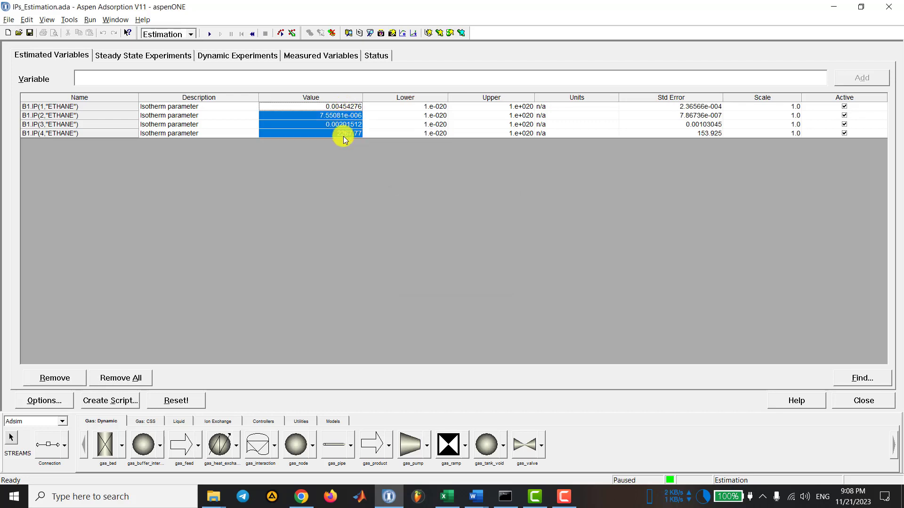
right_click(347, 136)
left_click(349, 139)
left_click(446, 497)
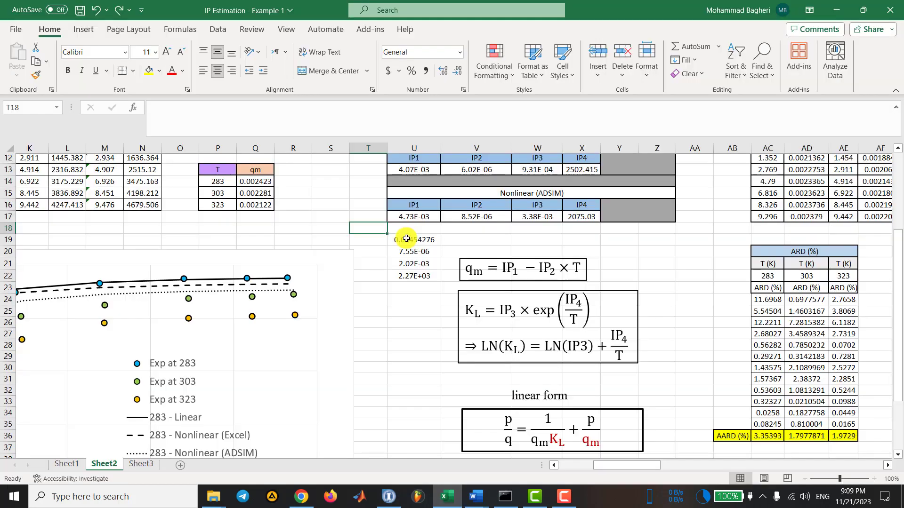
- Copy the IP1 and IP2 estimates from U19 and U20 into U17 and V17 of the Nonlinear (ADSIM) table
left_click(409, 239)
key("ctrl+c")
left_click(414, 218)
key("ctrl+v")
left_click(418, 250)
key("ctrl+c")
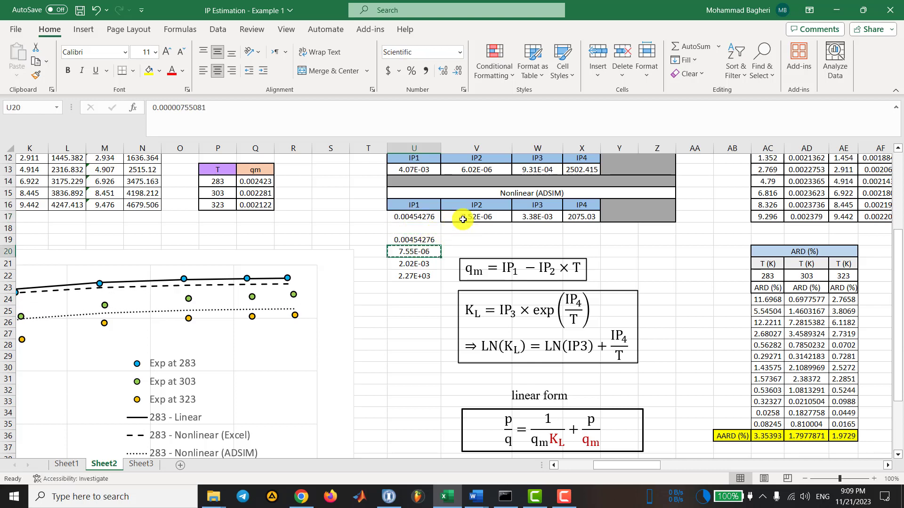
left_click(476, 218)
key("ctrl+v")
- Copy the IP3 and IP4 estimates from U21 and U22 into W17 and X17 of the Nonlinear (ADSIM) table
left_click(414, 264)
key("ctrl+c")
left_click(530, 217)
key("ctrl+v")
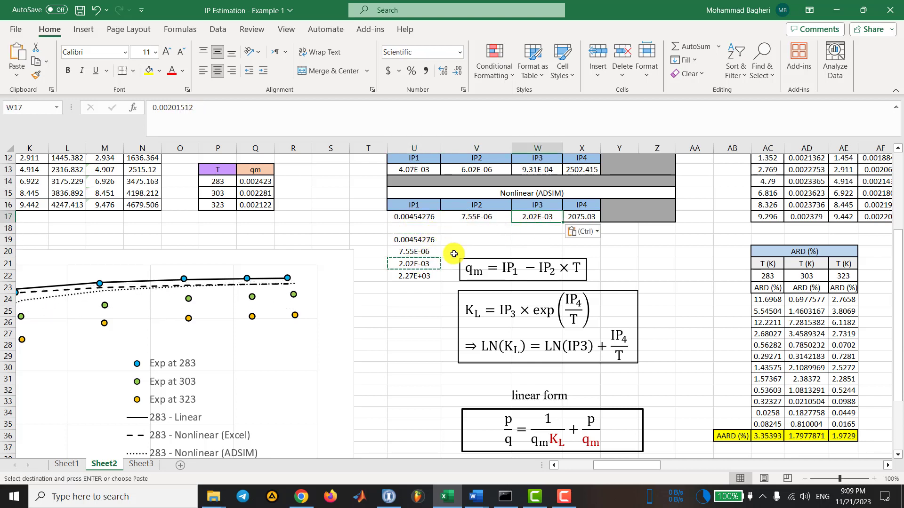
left_click(414, 276)
key("ctrl+c")
left_click(564, 215)
key("ctrl+v")
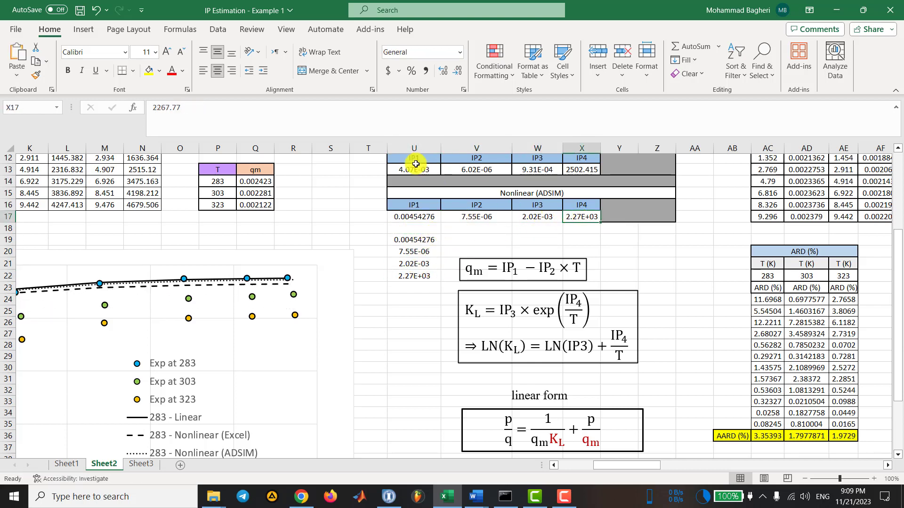
- Copy the formatting of U13 onto U17:X17 and clear the temporary parameter values below the table in U19:U23
left_click(414, 170)
left_click(36, 74)
left_click_drag(408, 216, 582, 218)
left_click_drag(415, 239, 411, 287)
key("Delete")
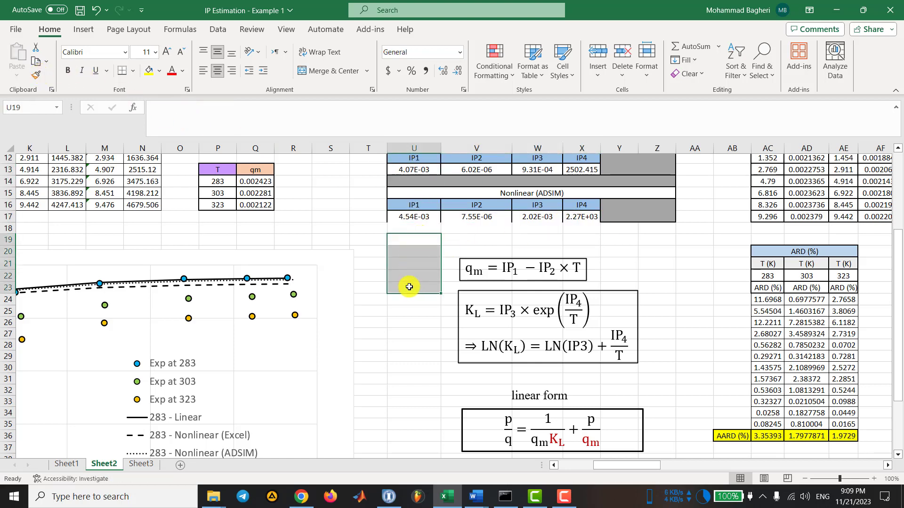
left_click(411, 316)
- Compare the AARD rows of the Linear (Excel), Nonlinear (Excel) and Nonlinear (ADSIM) models
scroll(413, 320, "down", 1)
scroll(470, 339, "right", 6)
left_click(504, 361)
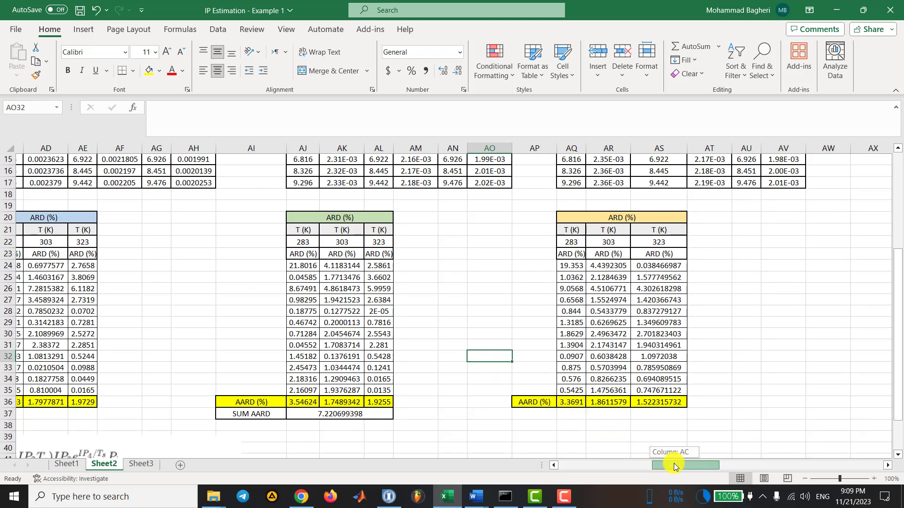
left_click_drag(677, 465, 671, 465)
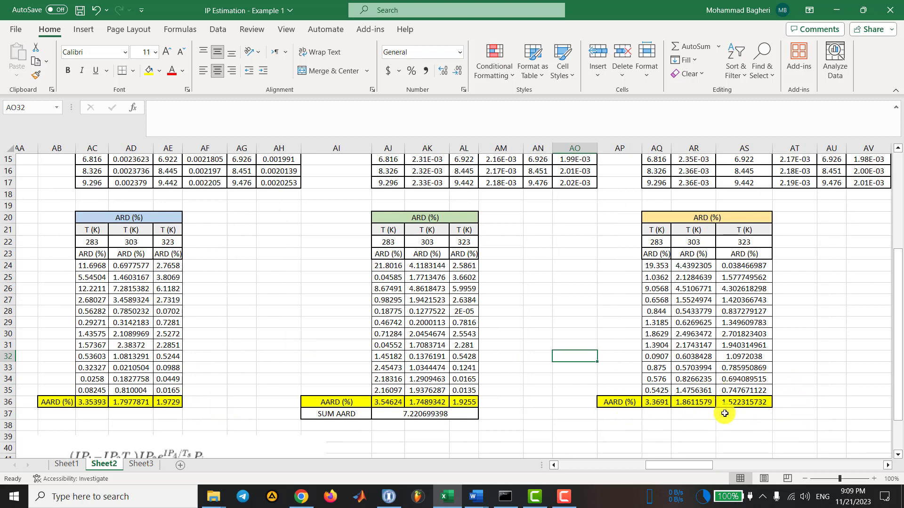
left_click(172, 402)
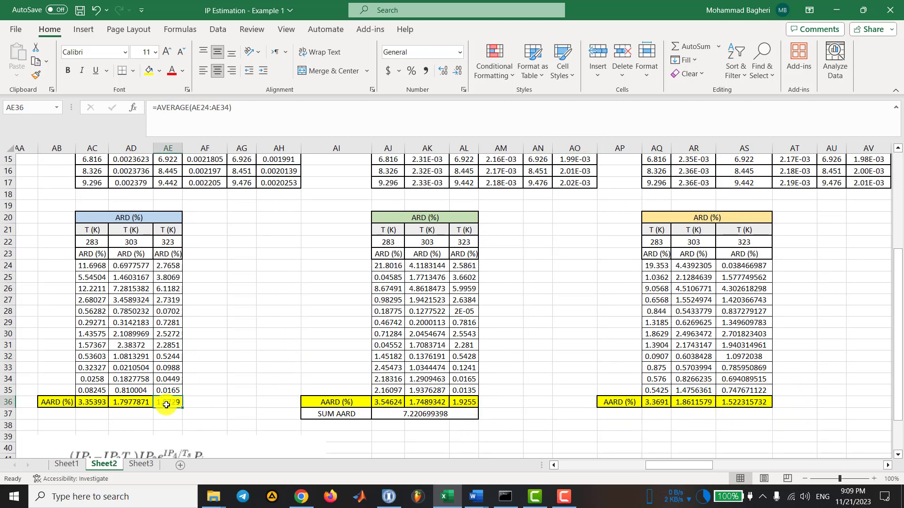
left_click(529, 380)
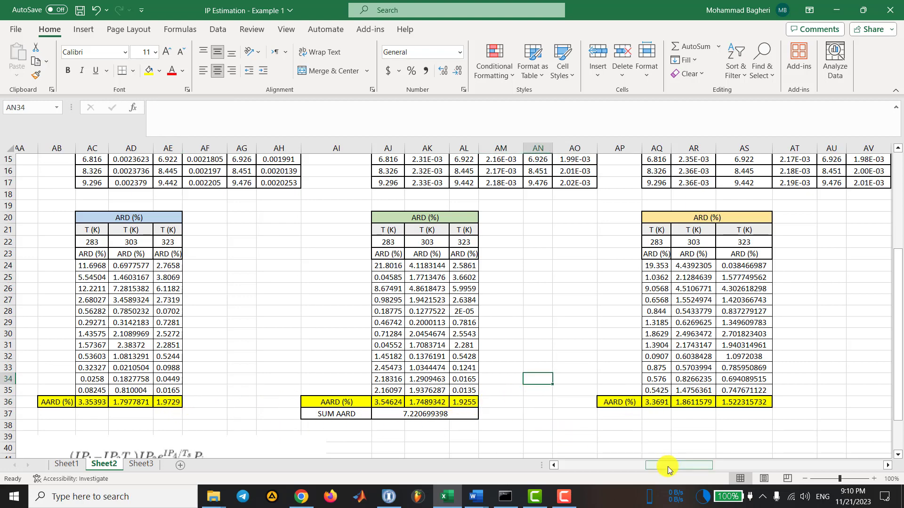
- Add a series named 303 - Linear to the isotherm chart, with X values AE5:AE17 and Y values AF5:AF17
left_click_drag(667, 467, 585, 466)
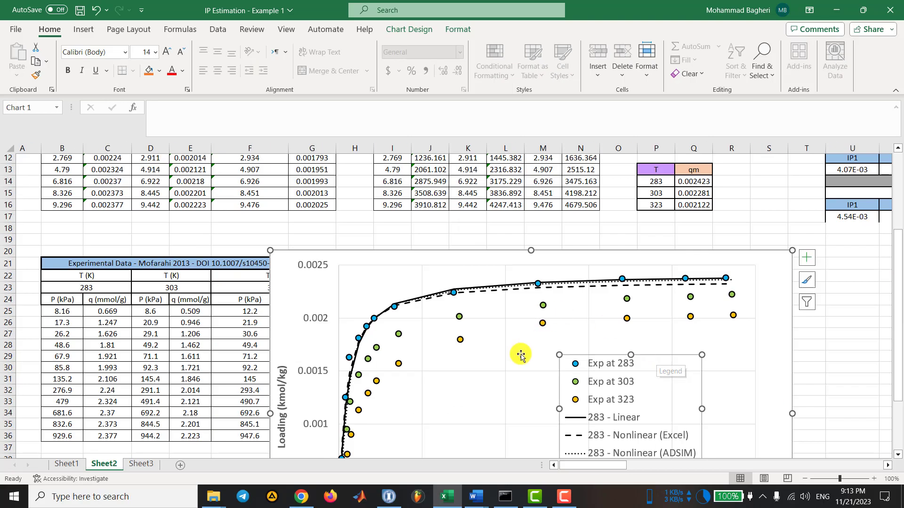
right_click(497, 363)
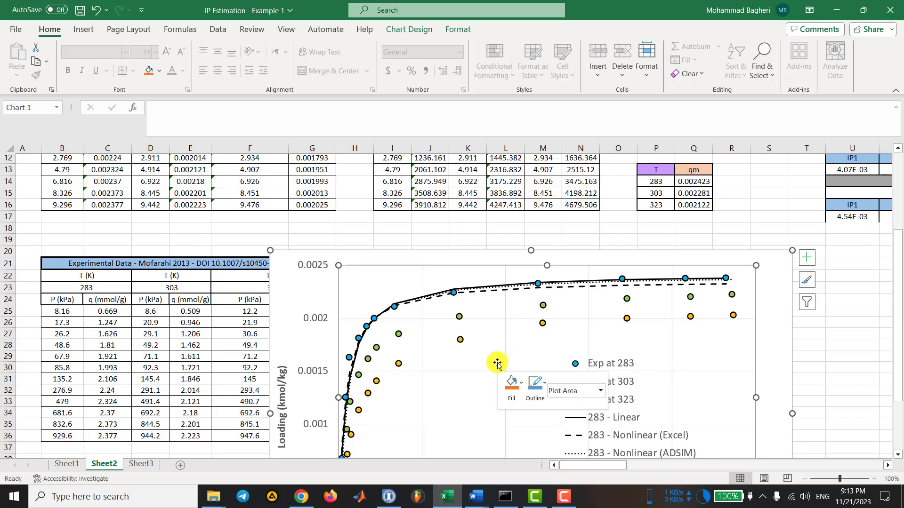
left_click(518, 323)
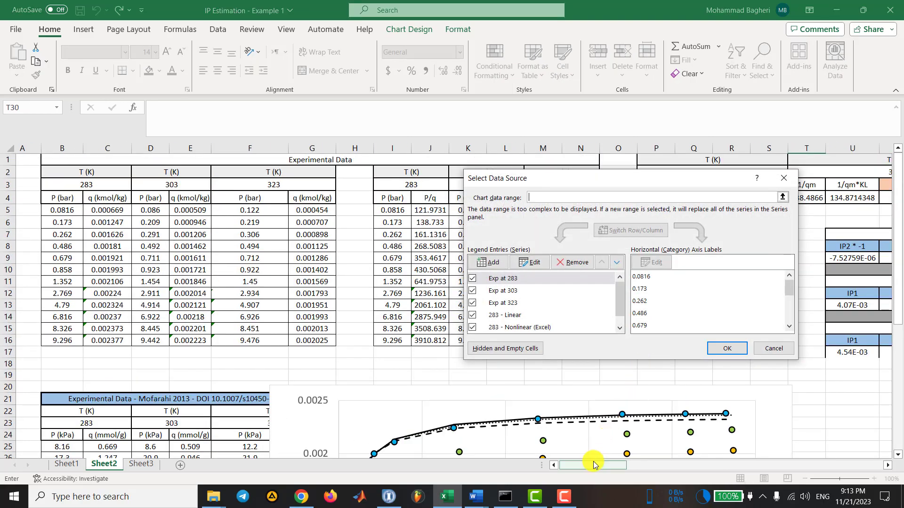
left_click_drag(593, 464, 672, 464)
left_click(488, 262)
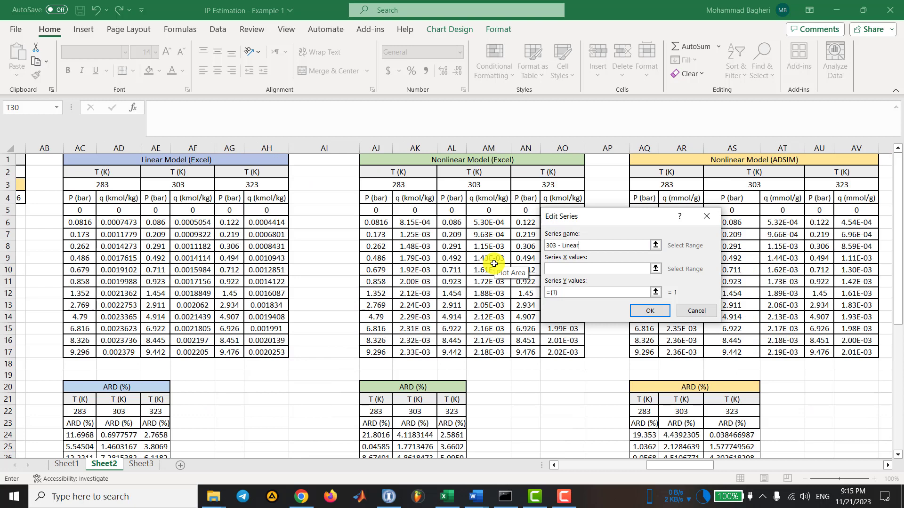
left_click(655, 268)
left_click_drag(157, 211, 155, 352)
left_click(649, 288)
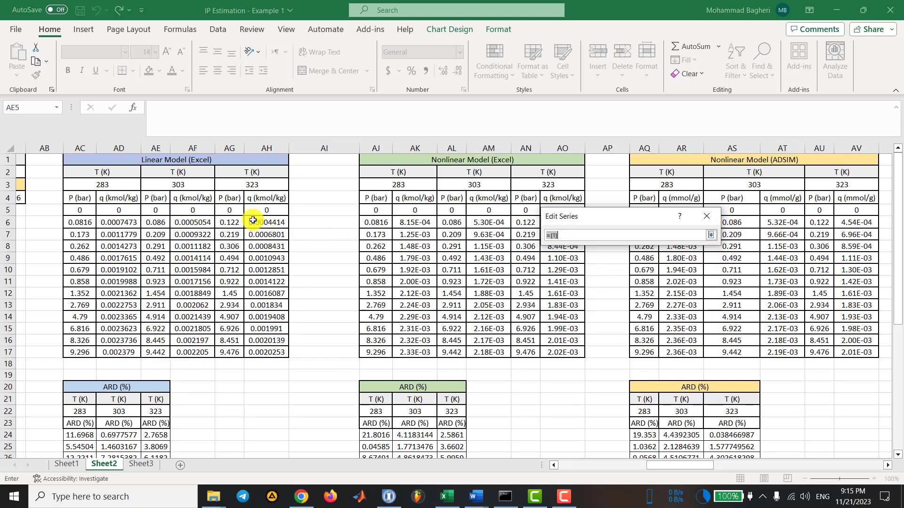
left_click_drag(193, 211, 193, 352)
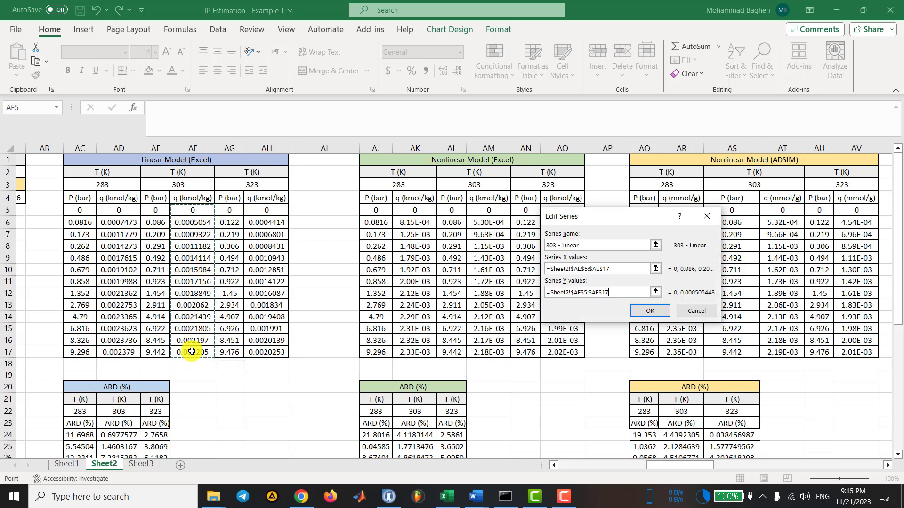
left_click(633, 310)
- Add a series named 323 - Linear to the chart, with X values AG5:AG17 and Y values AH5:AH17
left_click(487, 258)
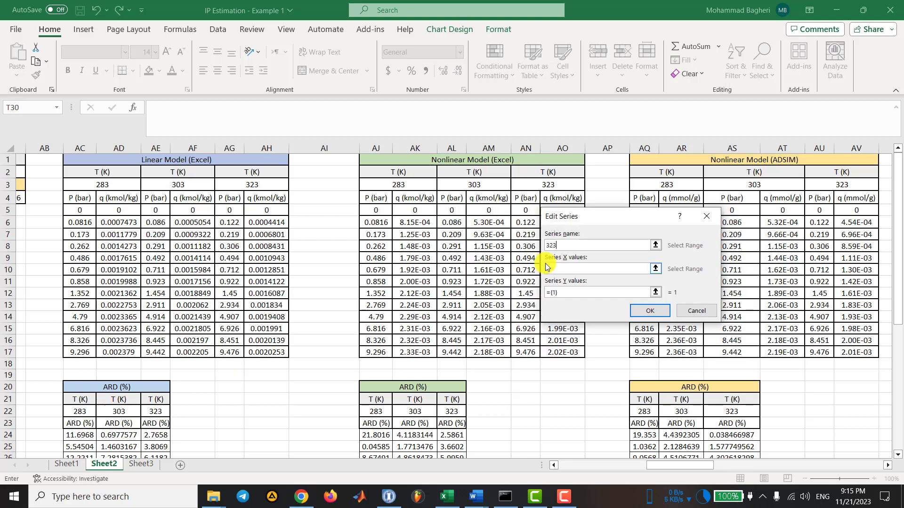
left_click(655, 268)
left_click_drag(229, 211, 232, 354)
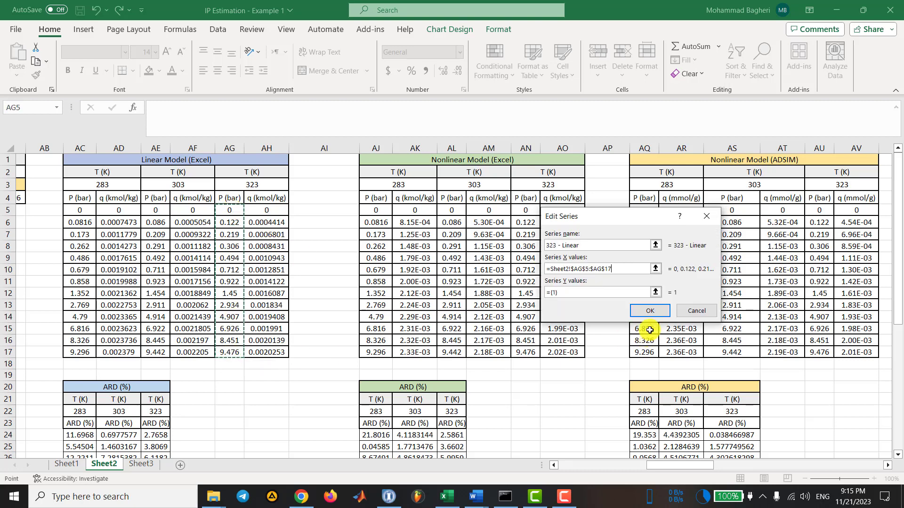
left_click(655, 292)
left_click_drag(263, 210, 262, 354)
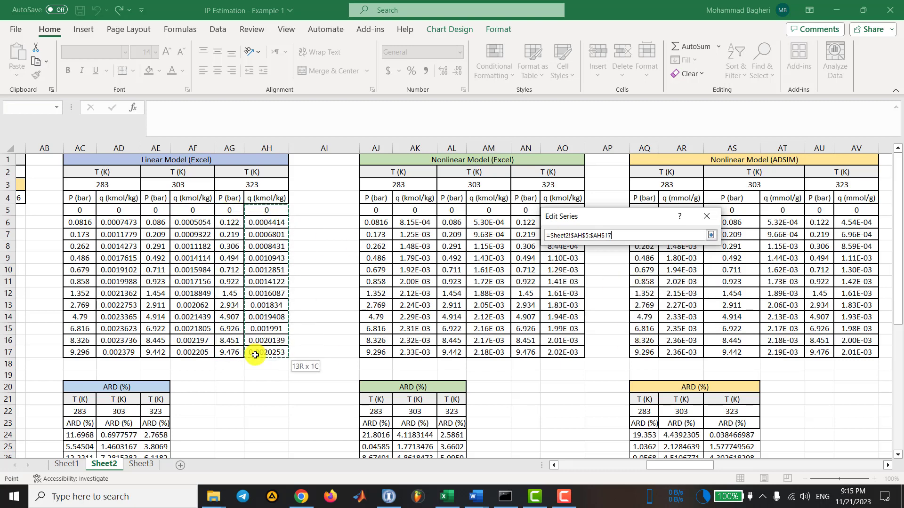
left_click(642, 308)
- Add a series named 303 - Nonlinear (Excel) to the chart, with X values AL5:AL17 and Y values AM5:AM17
left_click(489, 263)
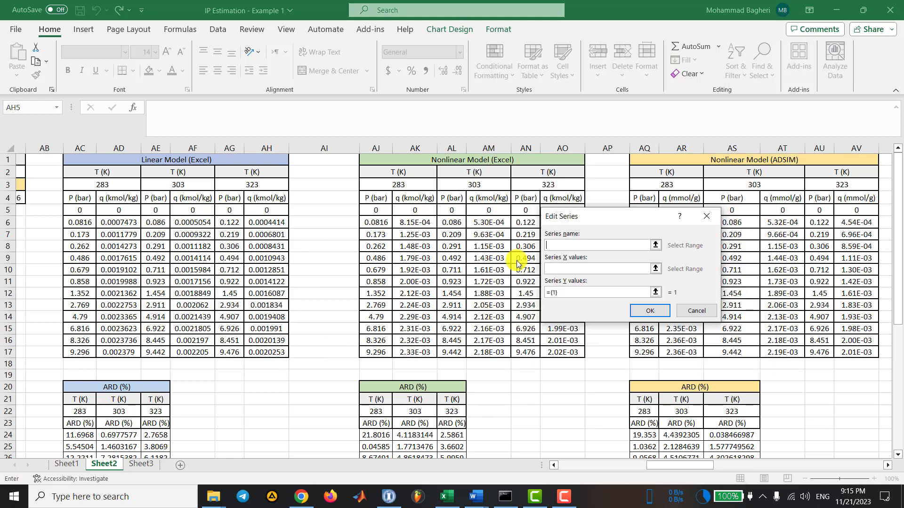
type("303 - Nonlinear (e")
key("BackSpace")
type("Excel)")
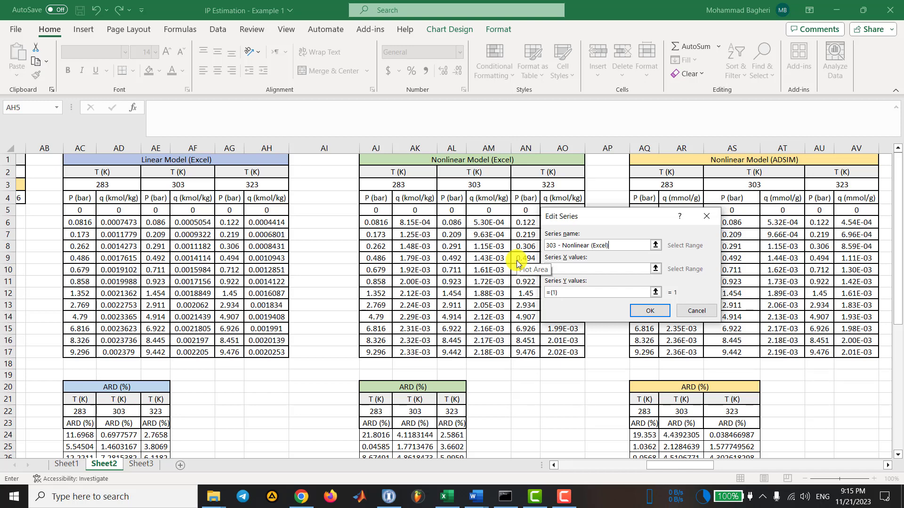
left_click(655, 268)
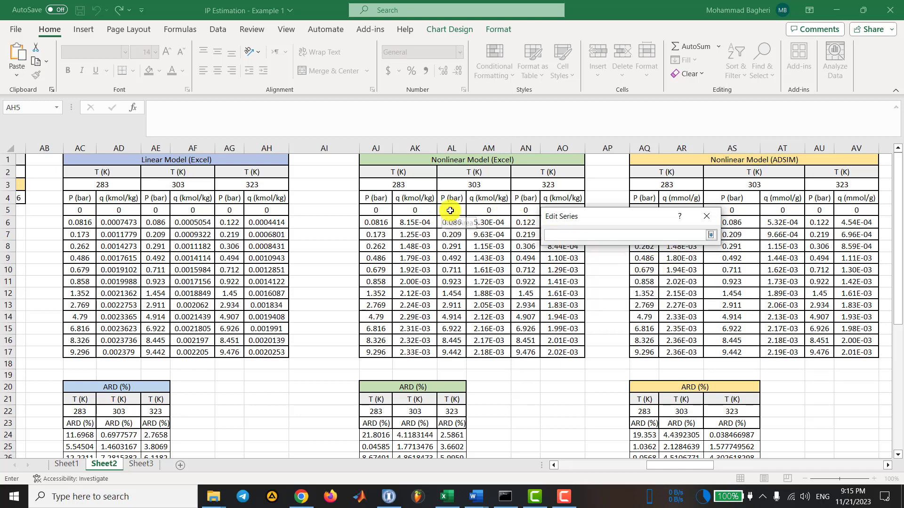
left_click_drag(452, 210, 452, 352)
left_click(656, 291)
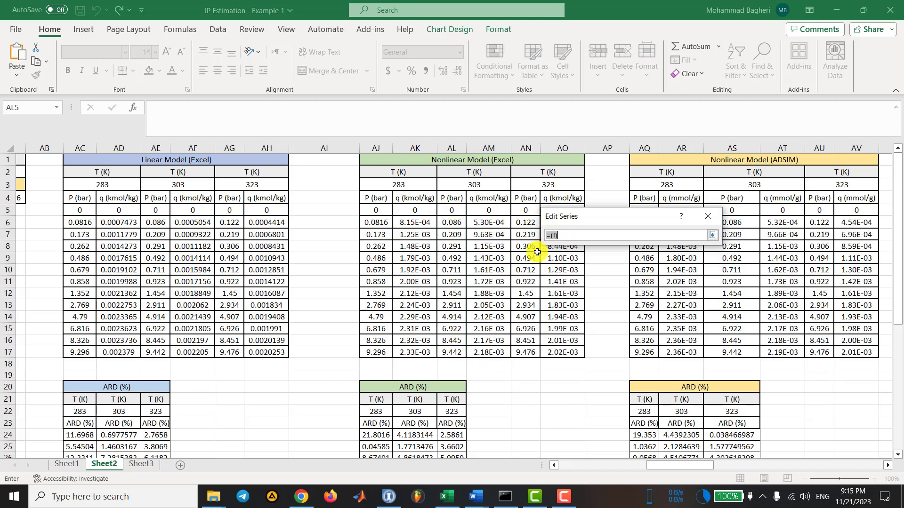
left_click_drag(488, 210, 500, 351)
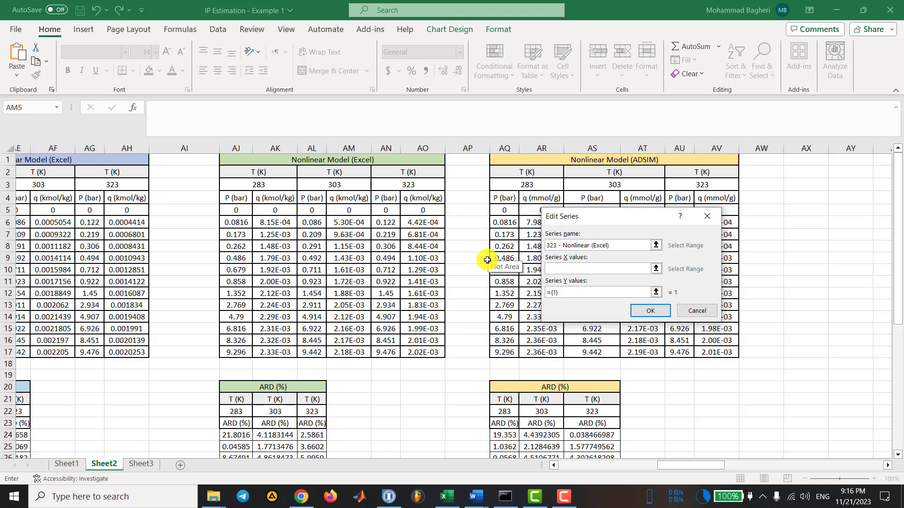
- Add a series named 323 - Nonlinear (Excel) to the chart, with X values AN5:AN17 and Y values AO5:AO17
left_click_drag(386, 210, 385, 352)
left_click(655, 292)
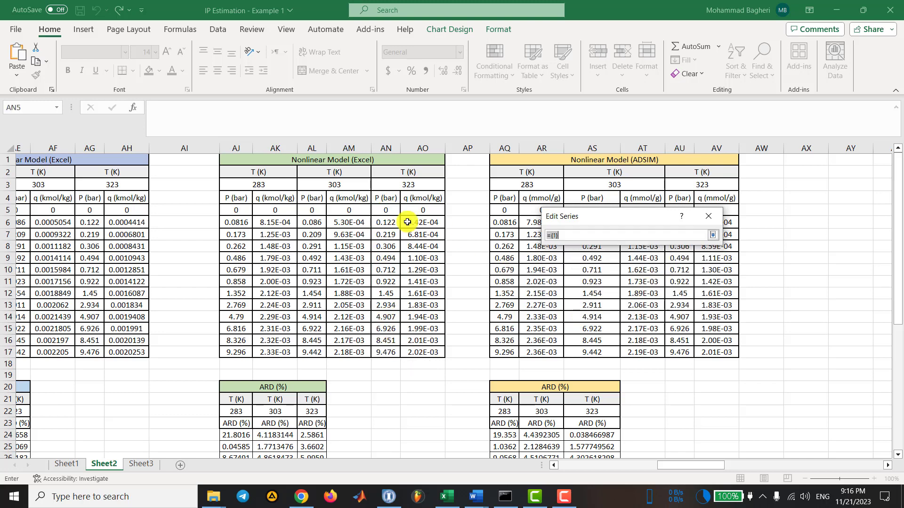
left_click_drag(422, 210, 424, 352)
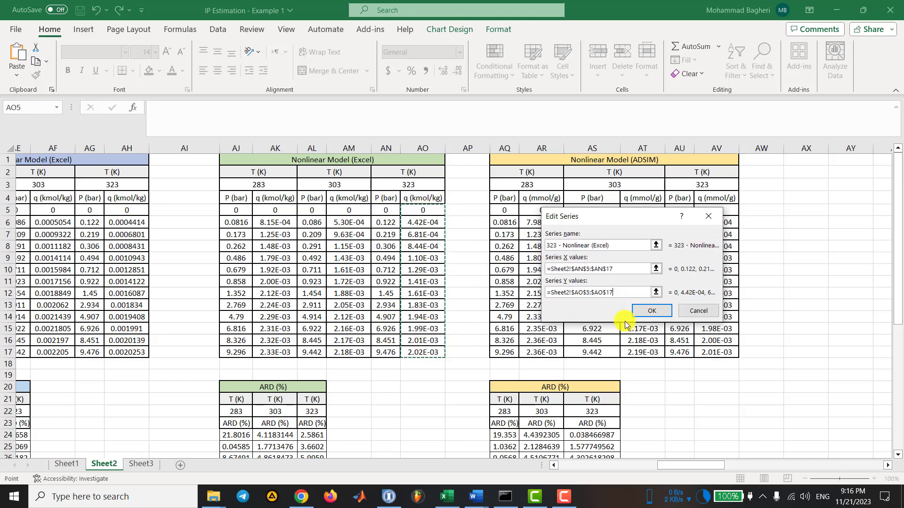
left_click(651, 311)
- Reorder the chart series to group the Linear entries and the Nonlinear (Excel) entries by temperature, above 283 - Nonlinear (ADSIM)
left_click_drag(611, 175, 263, 183)
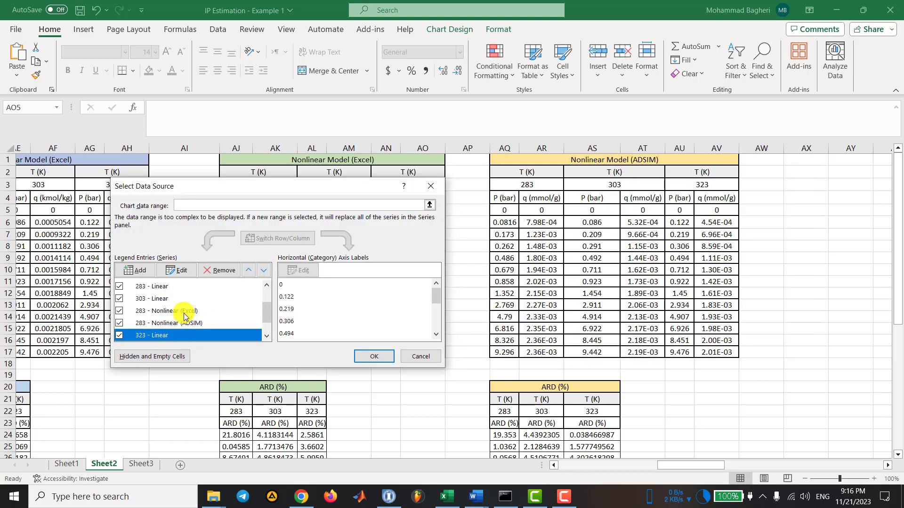
left_click(248, 270)
left_click(249, 270)
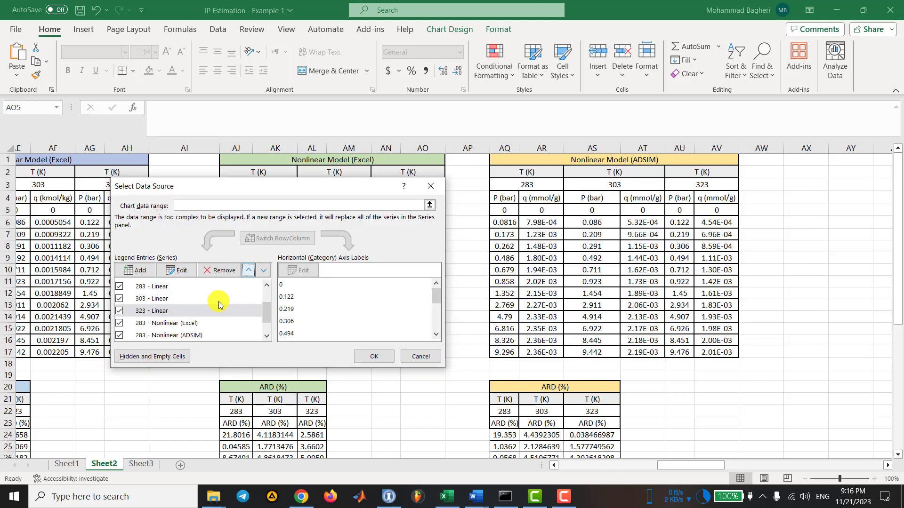
left_click(179, 324)
left_click(248, 271)
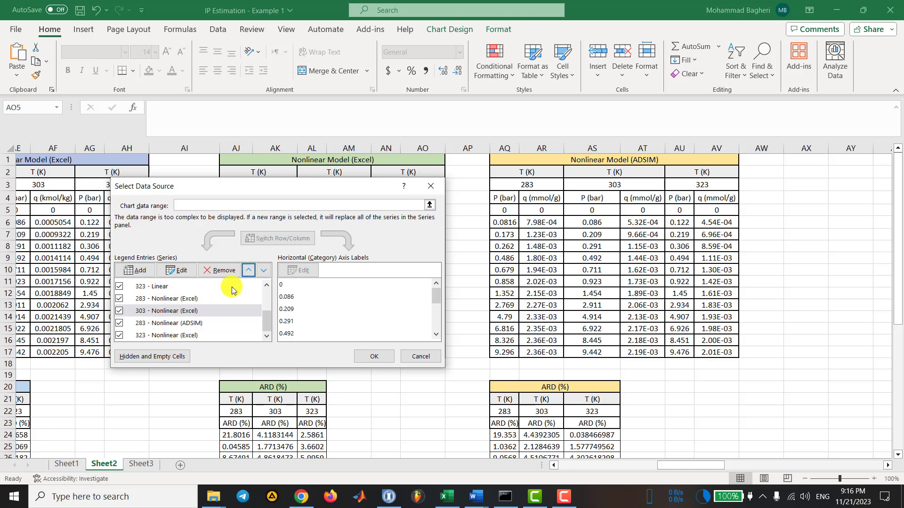
left_click(186, 335)
left_click(248, 271)
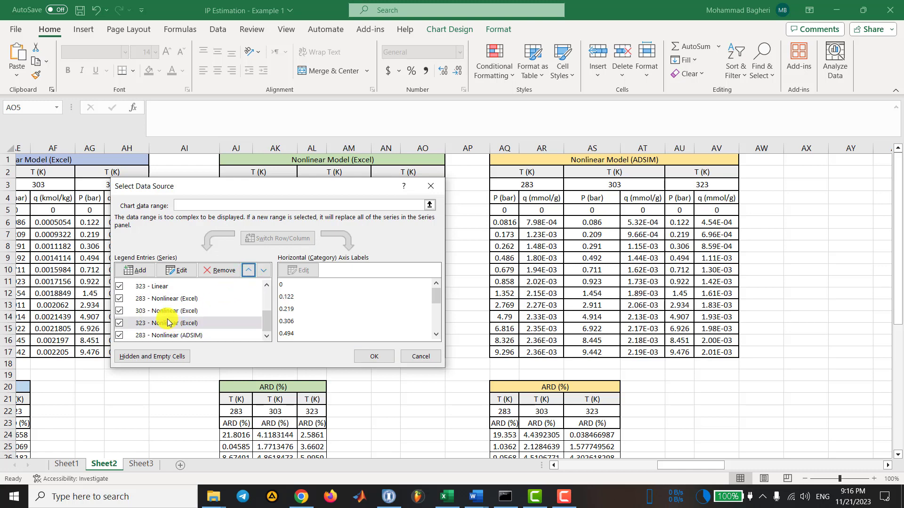
- Add a series named 303 - Nonlinear (ADSIM) to the chart, with X values AS5:AS17 and Y values AT5:AT17
left_click(164, 336)
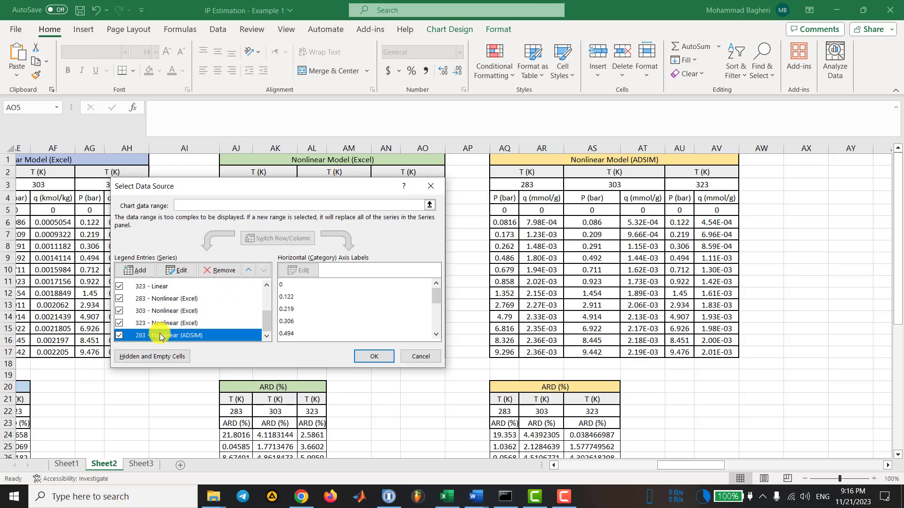
left_click(136, 269)
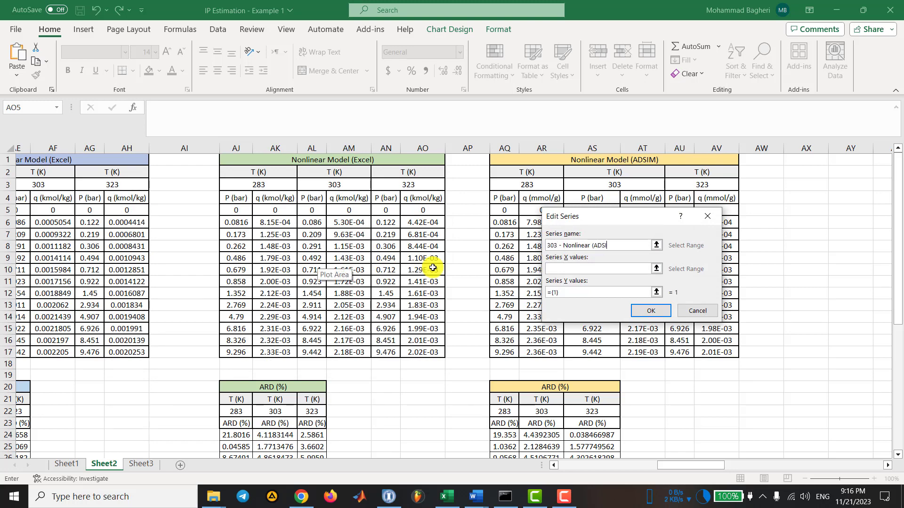
left_click(656, 268)
left_click_drag(625, 221, 308, 223)
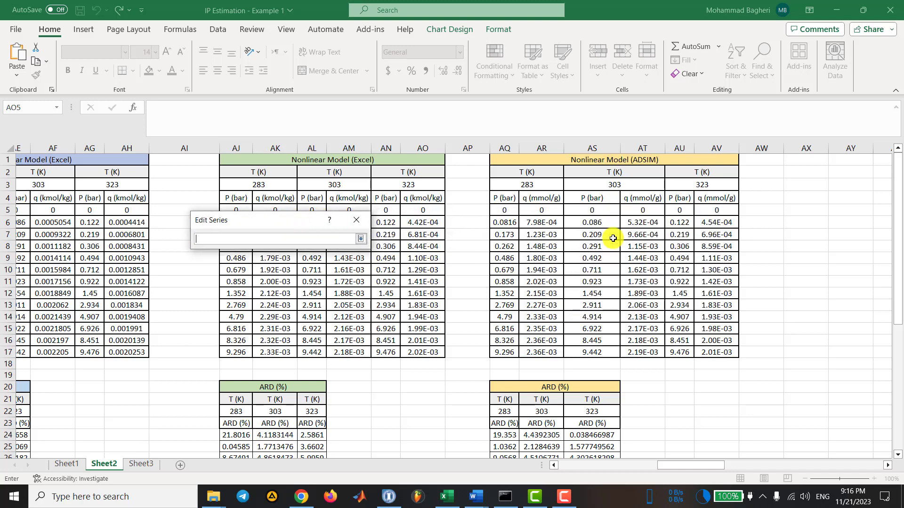
left_click_drag(598, 209, 593, 352)
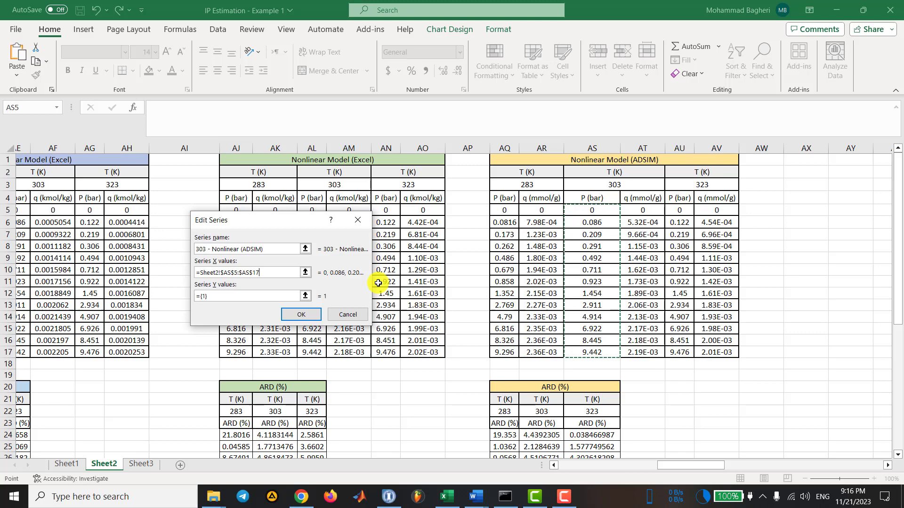
left_click(305, 296)
left_click_drag(644, 210, 637, 351)
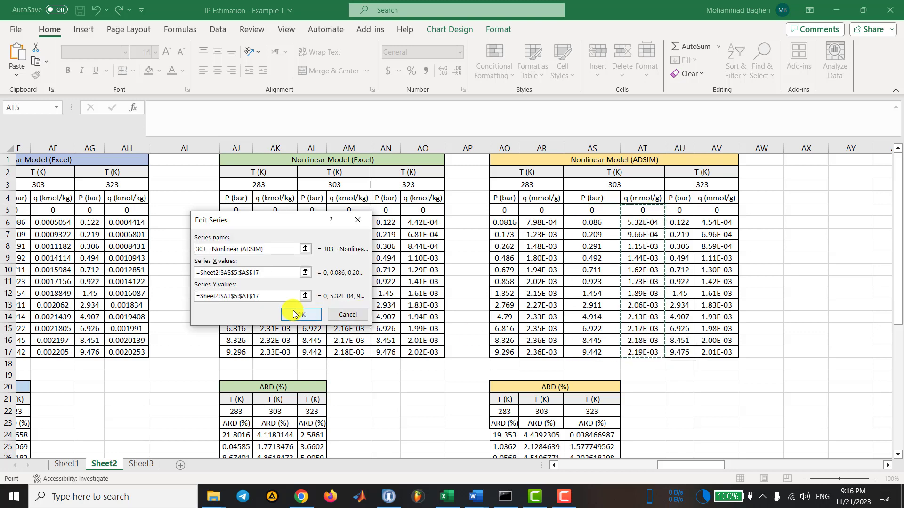
left_click(299, 311)
- Add a series named 323 - Nonlinear (ADSIM) to the chart, with X values AU5:AU17 and Y values AV5:AV17
left_click(135, 271)
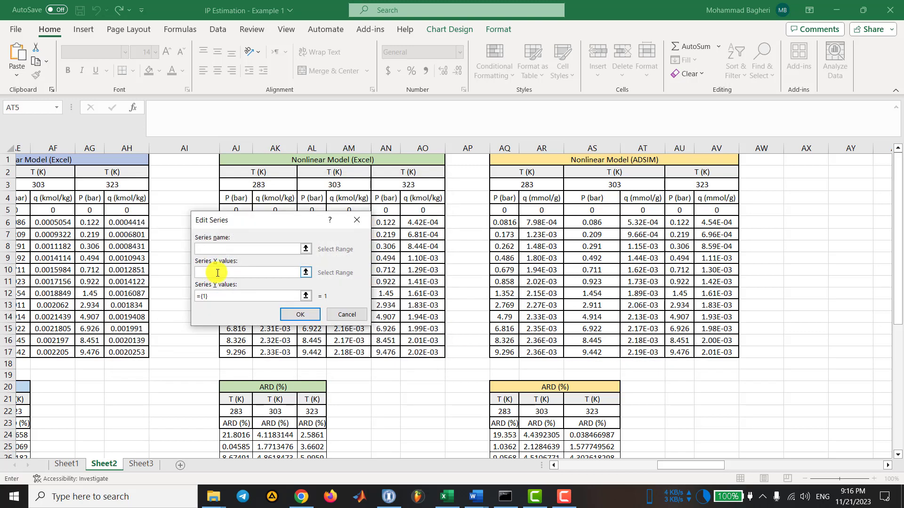
type("323 - Nonlinear (ADSIM")
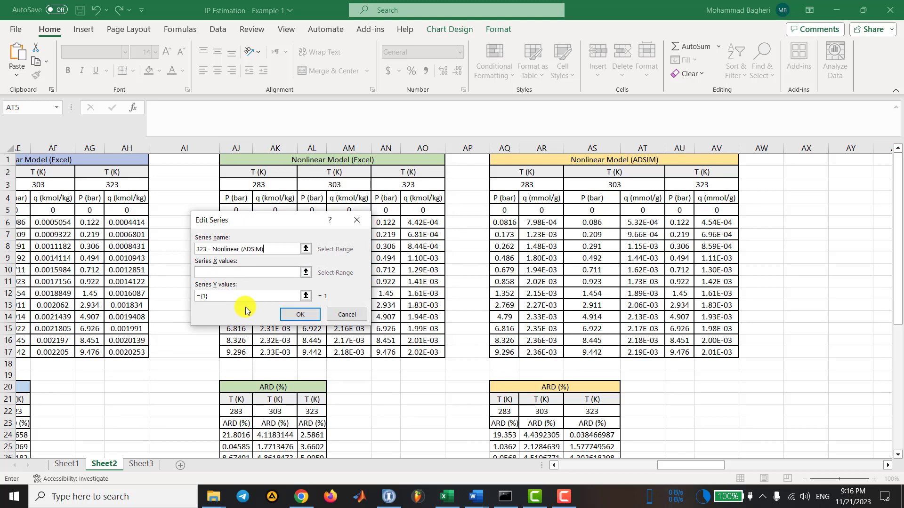
left_click(305, 272)
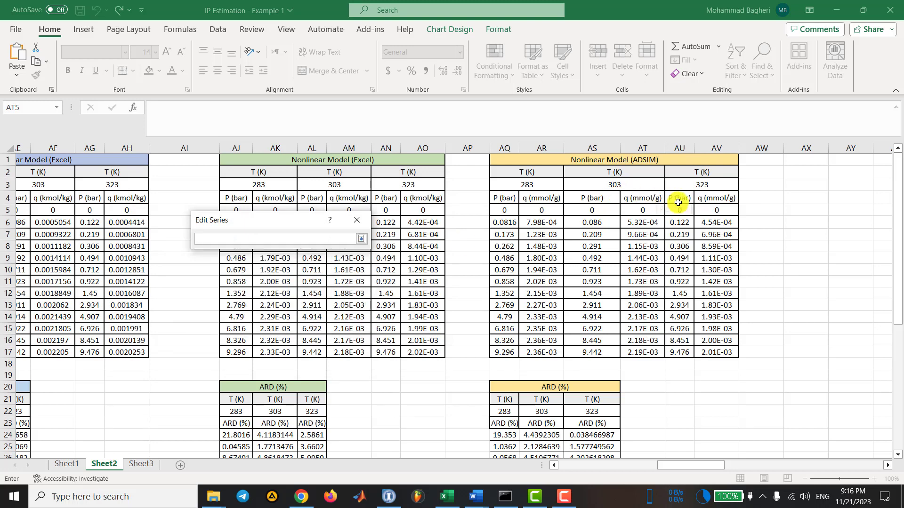
left_click_drag(681, 208, 681, 352)
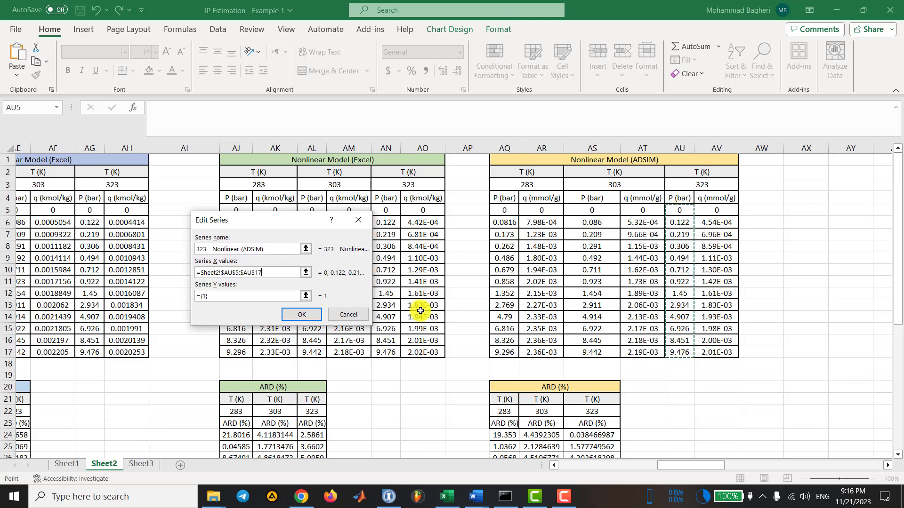
left_click(306, 283)
left_click_drag(717, 210, 718, 352)
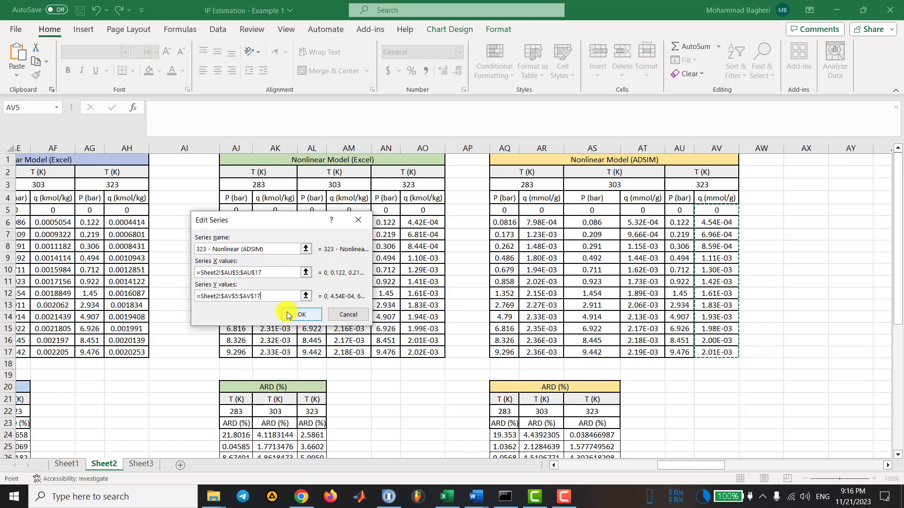
left_click(303, 369)
left_click(374, 356)
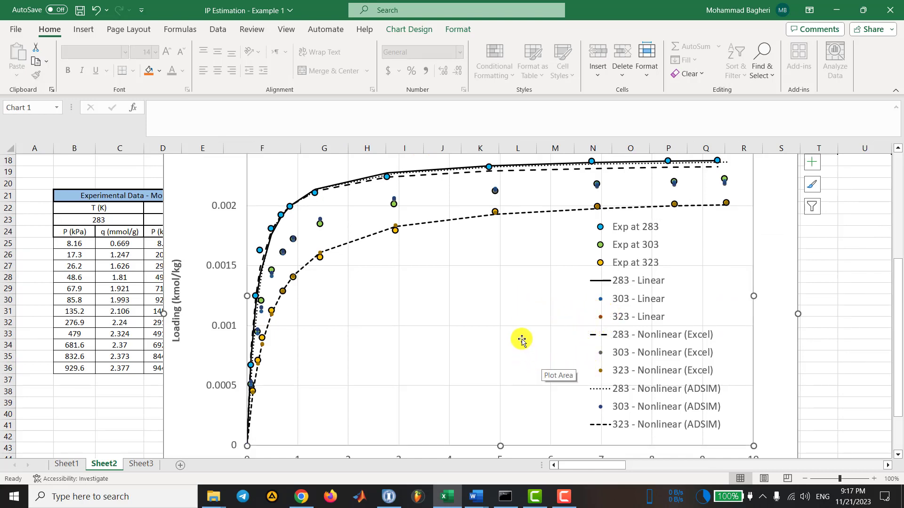
- Open the chart's plot area formatting options and the list of chart elements that can be formatted
right_click(446, 316)
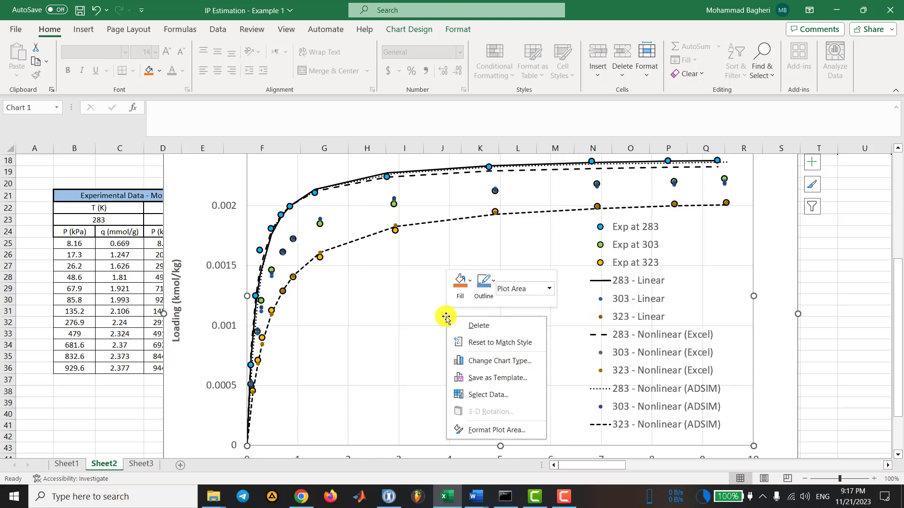
left_click(480, 431)
right_click(485, 304)
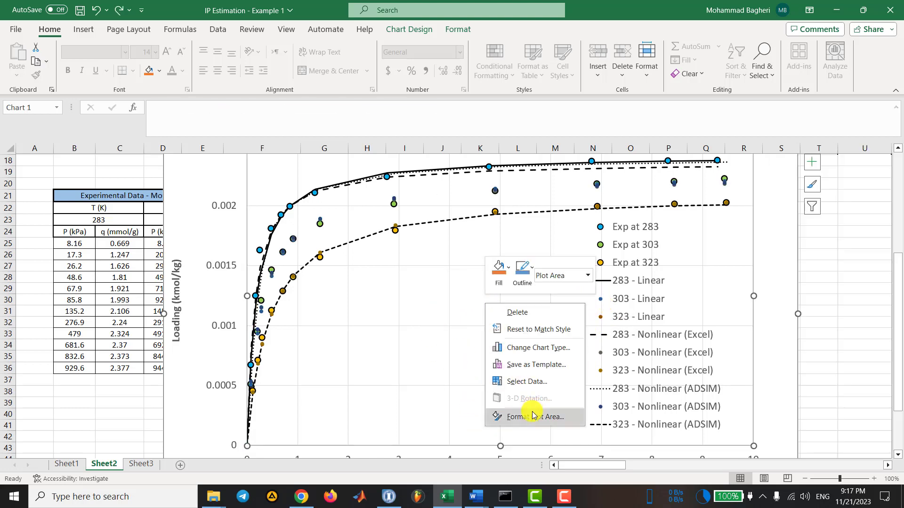
left_click(533, 417)
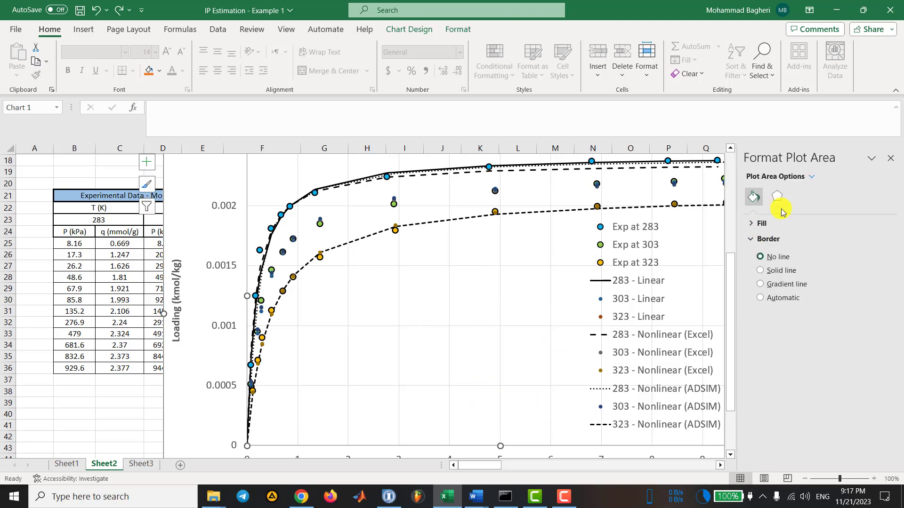
left_click(810, 178)
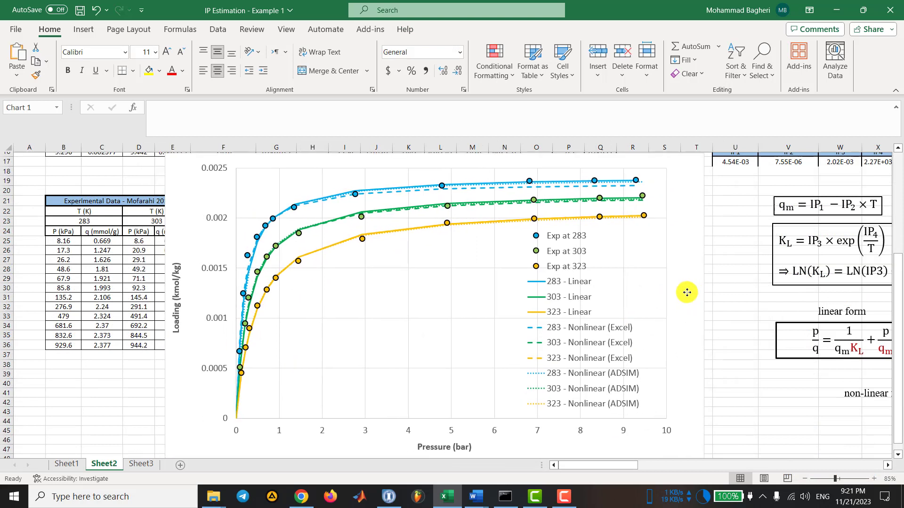
- Examine how the linear, Nonlinear (Excel) and Nonlinear (ADSIM) curves fit the experimental points in the isotherm chart
left_click(736, 306)
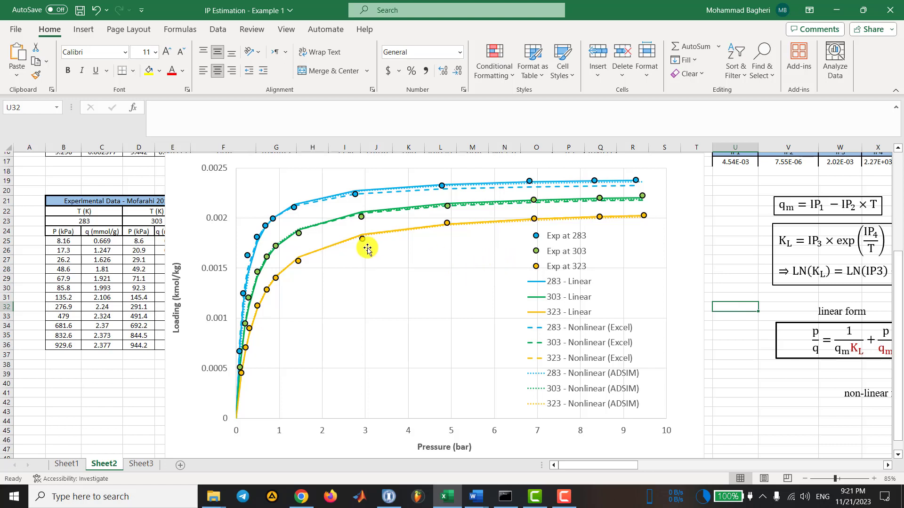
mouse_move(299, 261)
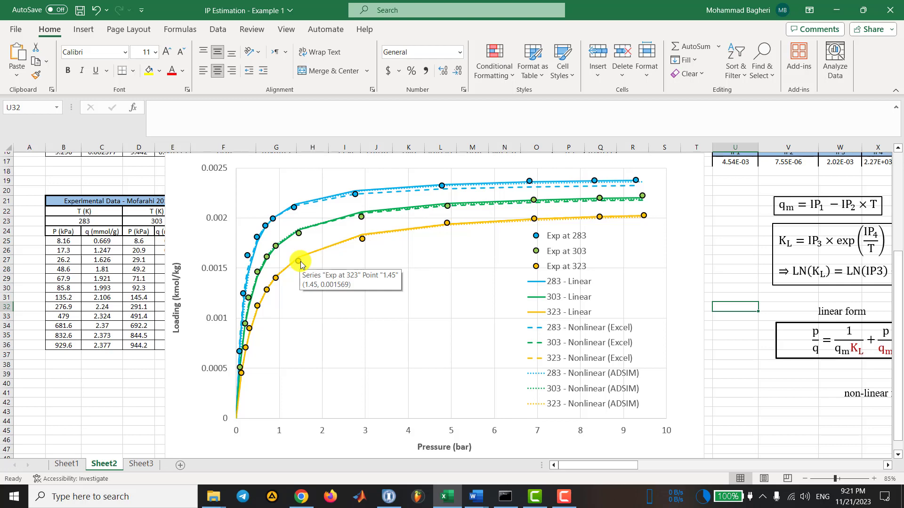
left_click(727, 266)
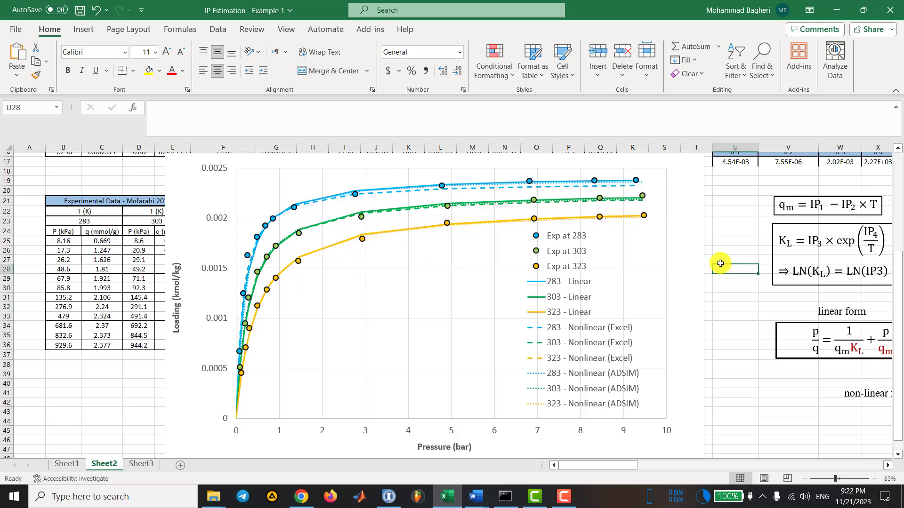
scroll(720, 263, "up", 1)
scroll(716, 260, "down", 1)
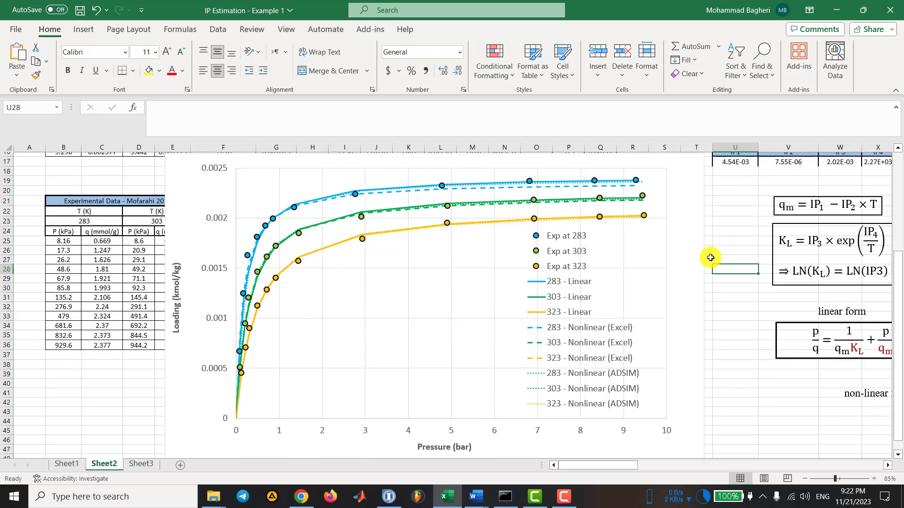
scroll(391, 277, "down", 1)
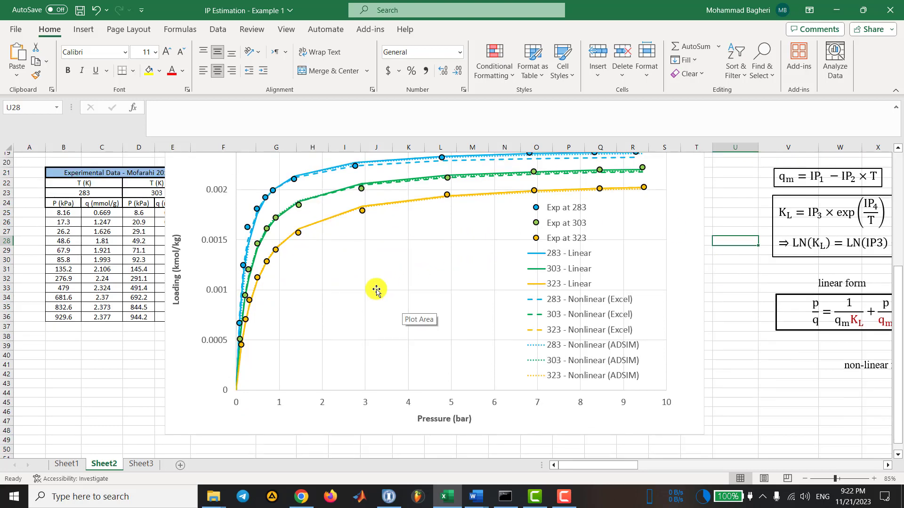
scroll(376, 290, "up", 1)
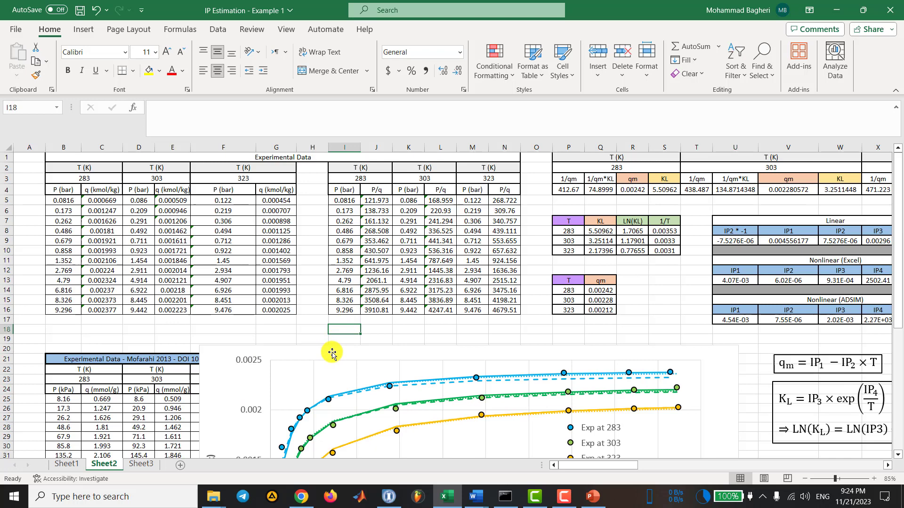
- Move the isotherm chart clear of the Mofarahi 2013 experimental data table and view the whole table
left_click(336, 356)
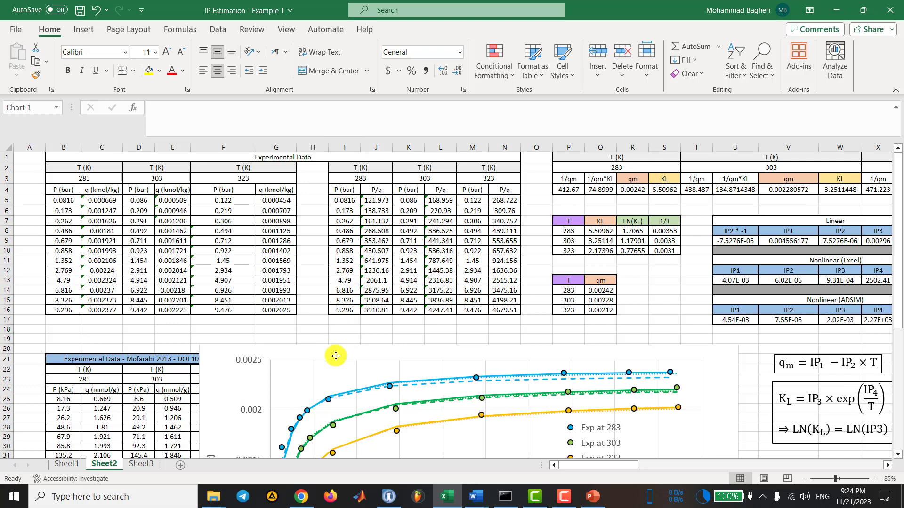
left_click_drag(335, 355, 435, 363)
left_click(353, 339)
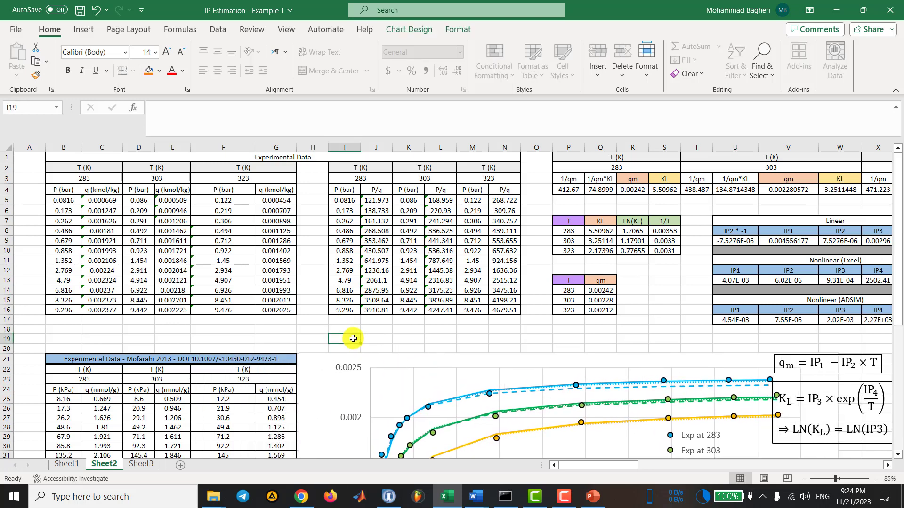
scroll(353, 339, "down", 3)
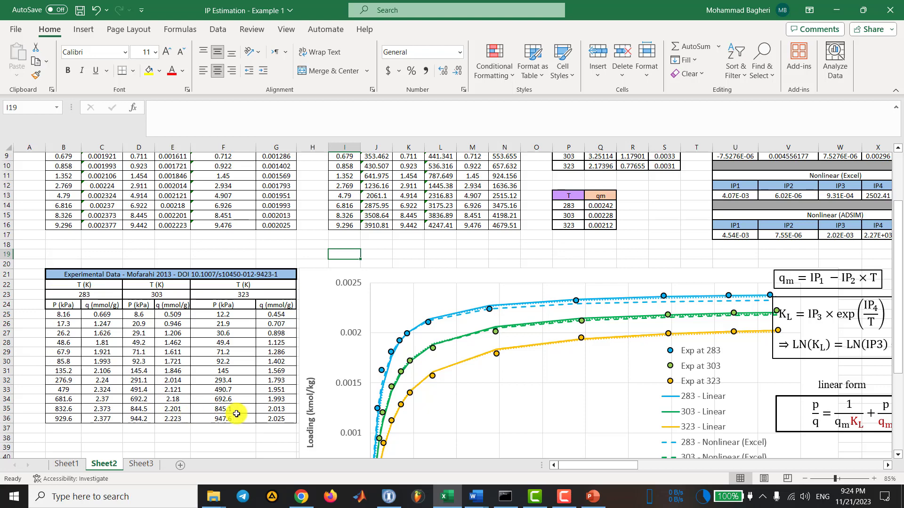
scroll(245, 407, "up", 3)
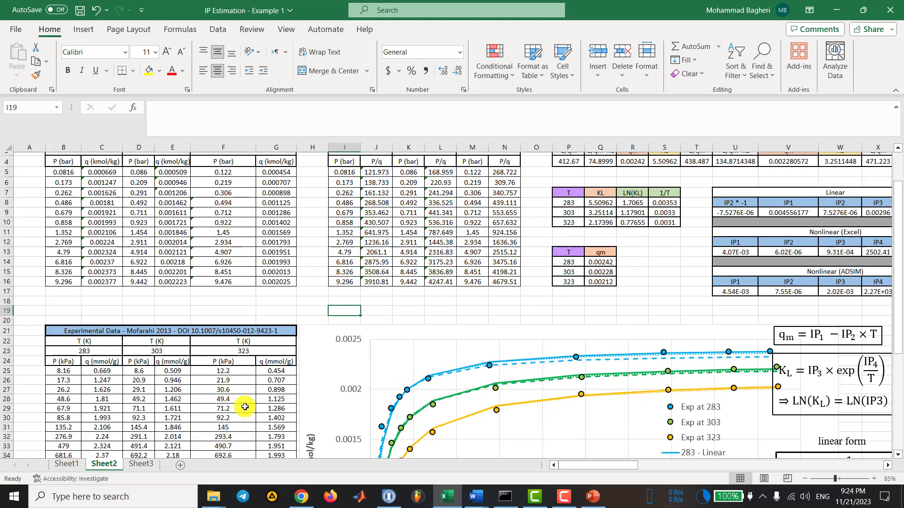
- Review the KL and qm tables, the IP parameters of the three models and the isotherm equations
scroll(191, 217, "right", 3)
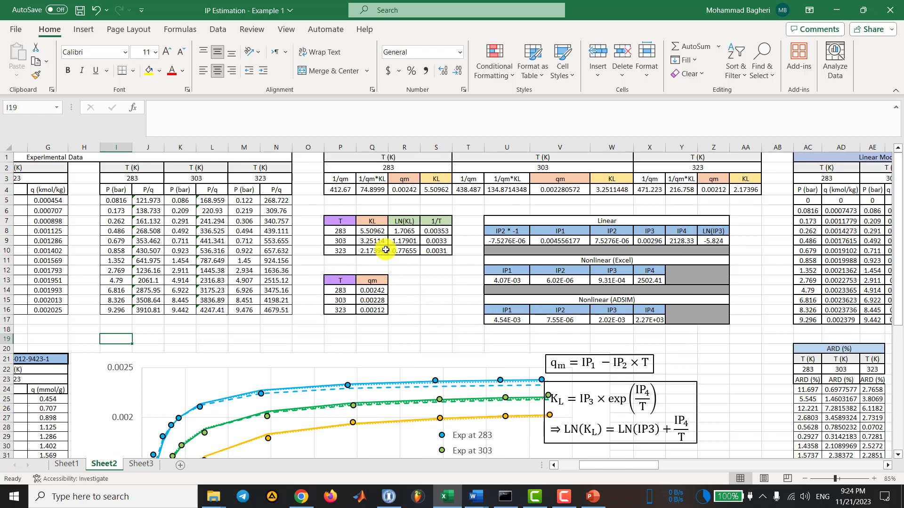
left_click(428, 330)
scroll(541, 326, "down", 1)
scroll(541, 327, "down", 2)
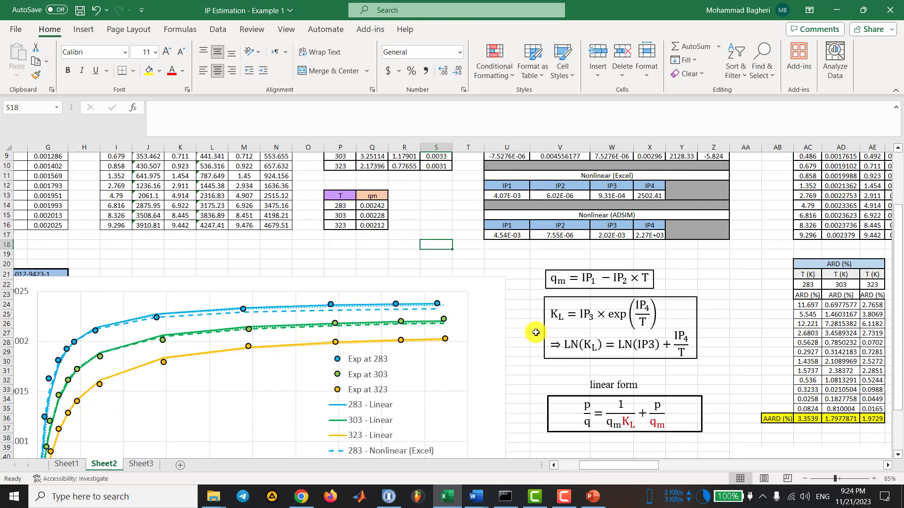
scroll(534, 285, "up", 3)
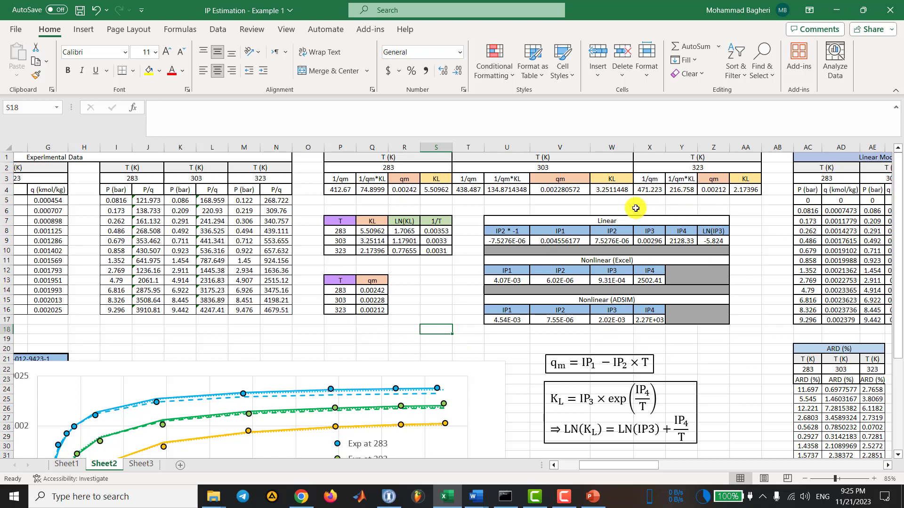
- Compare the predicted loadings and the ARD and AARD tables of the Linear, Nonlinear (Excel) and Nonlinear (ADSIM) models
left_click_drag(597, 465, 640, 459)
scroll(484, 345, "down", 2)
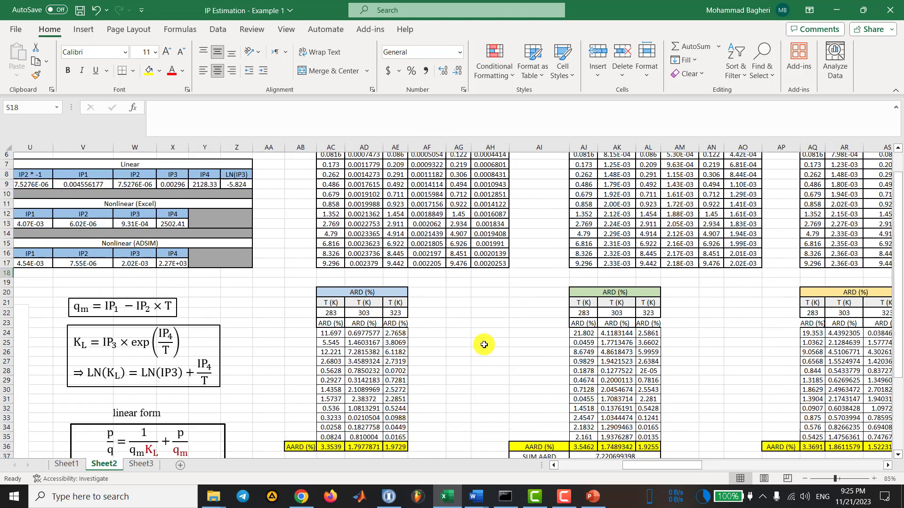
scroll(487, 343, "down", 1)
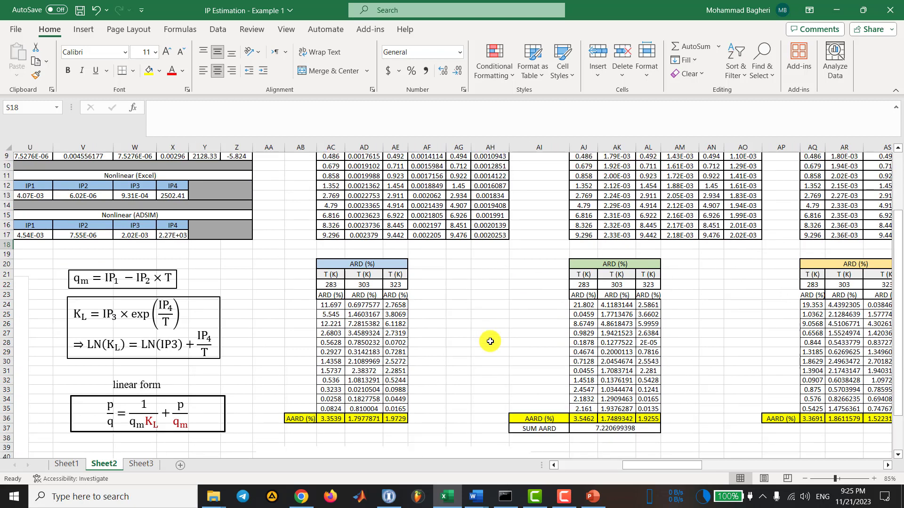
scroll(490, 341, "up", 3)
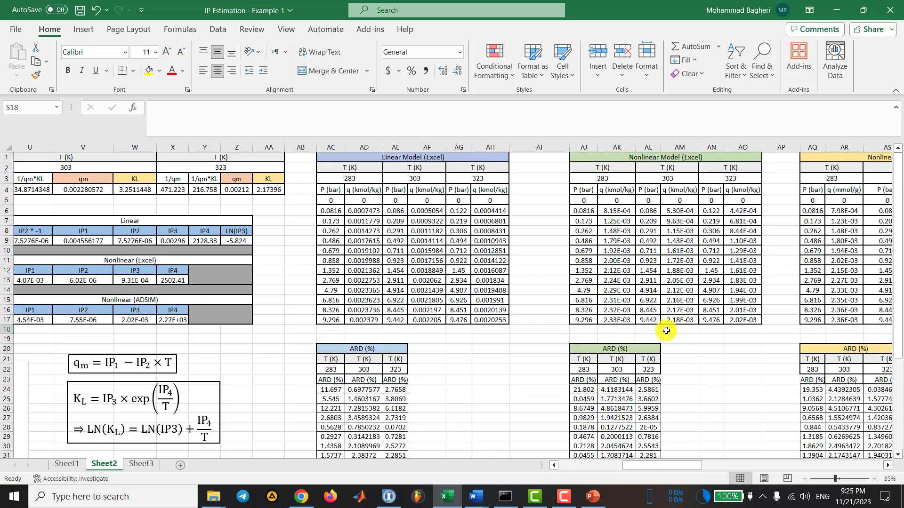
scroll(526, 409, "down", 3)
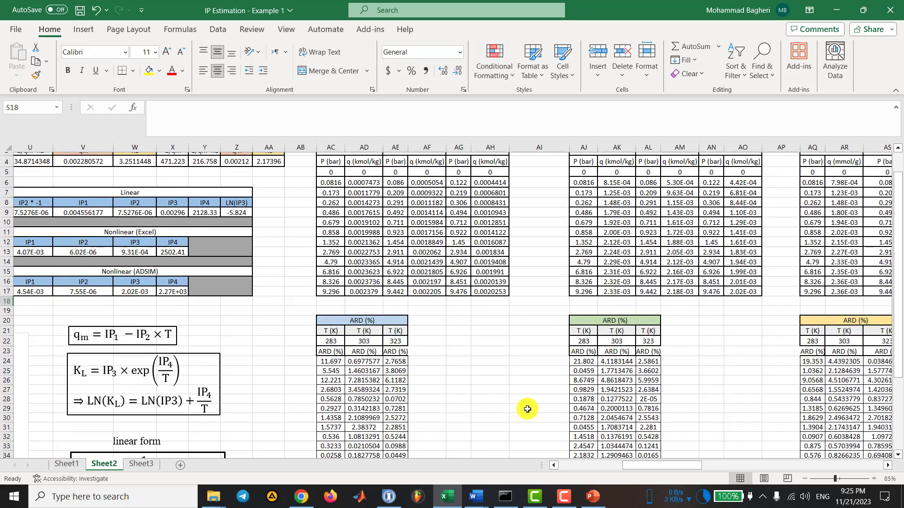
scroll(528, 395, "up", 3)
scroll(529, 383, "down", 4)
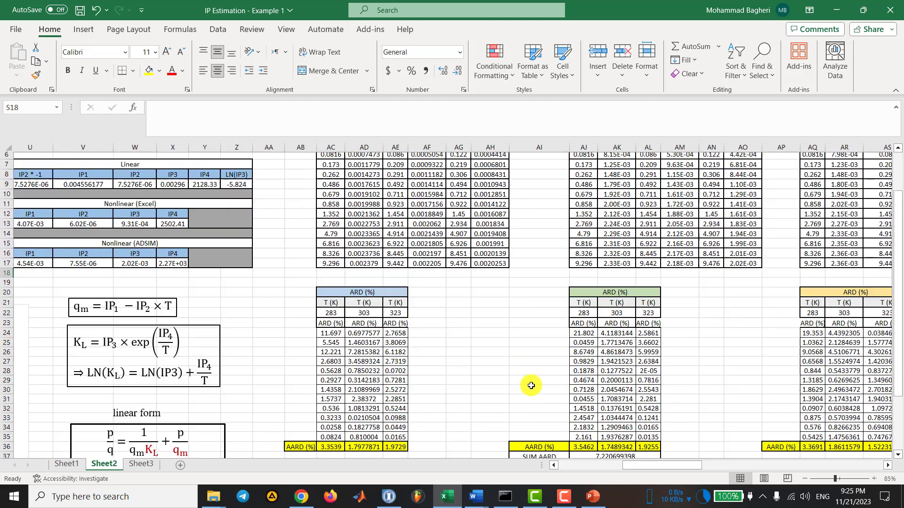
scroll(512, 379, "up", 4)
scroll(510, 379, "down", 3)
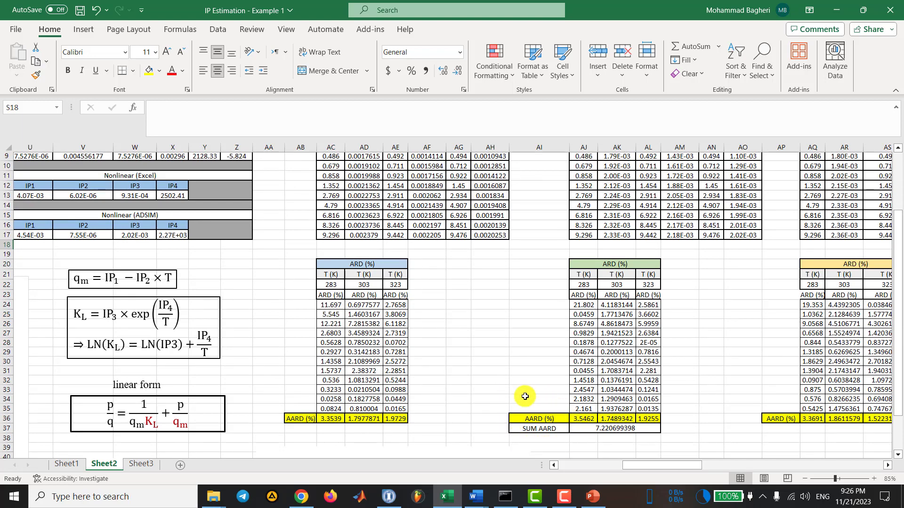
left_click_drag(662, 466, 688, 466)
scroll(516, 323, "up", 3)
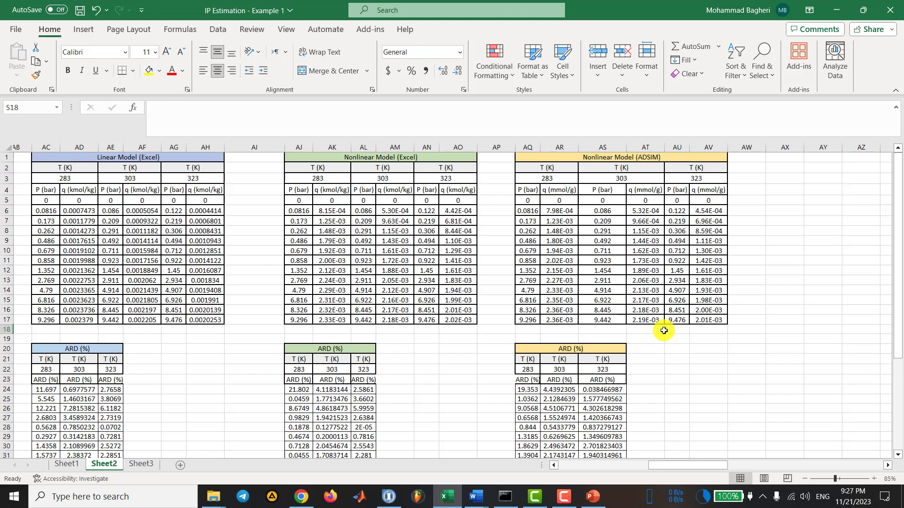
scroll(663, 330, "down", 2)
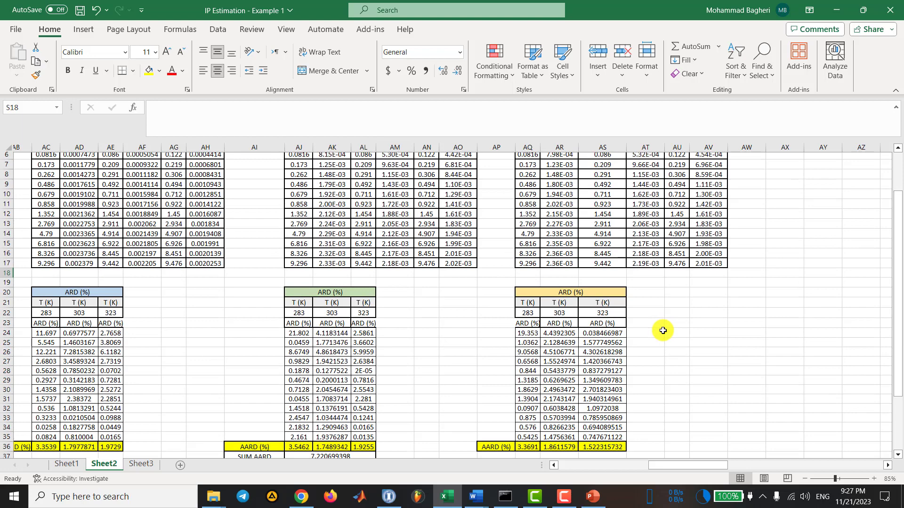
scroll(663, 331, "down", 1)
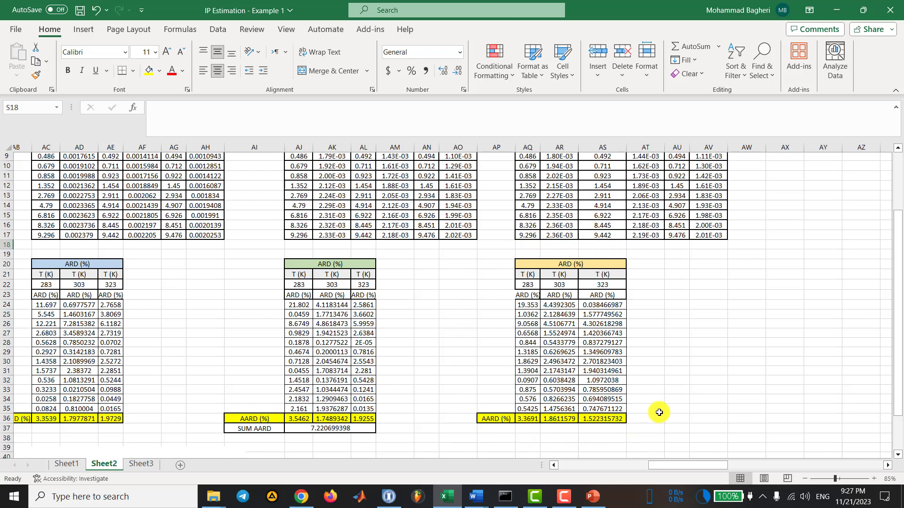
- Return to the isotherm chart and inspect its model curves and legend beside the experimental data
scroll(657, 411, "left", 10)
left_click(746, 383)
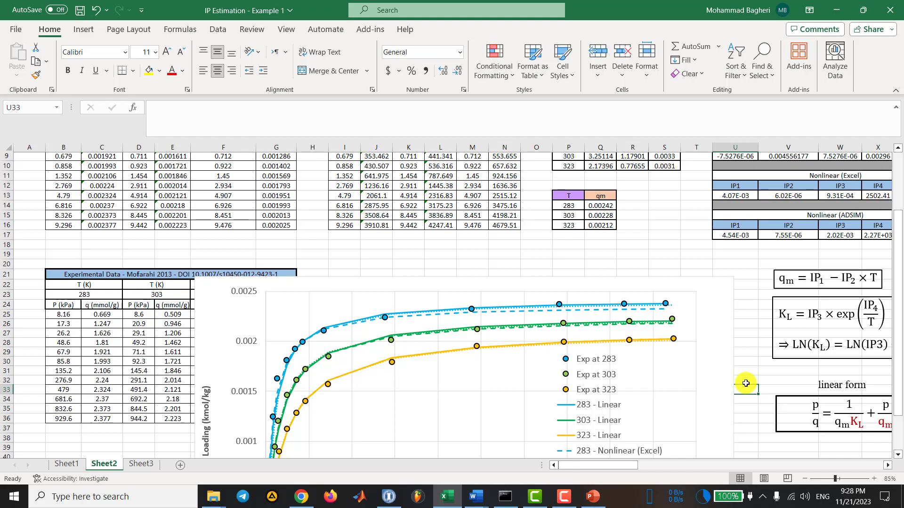
scroll(647, 359, "down", 1)
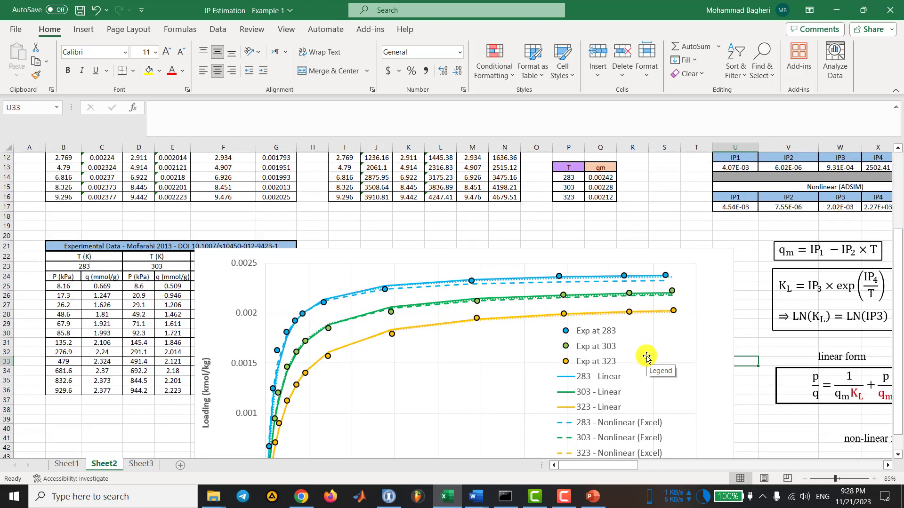